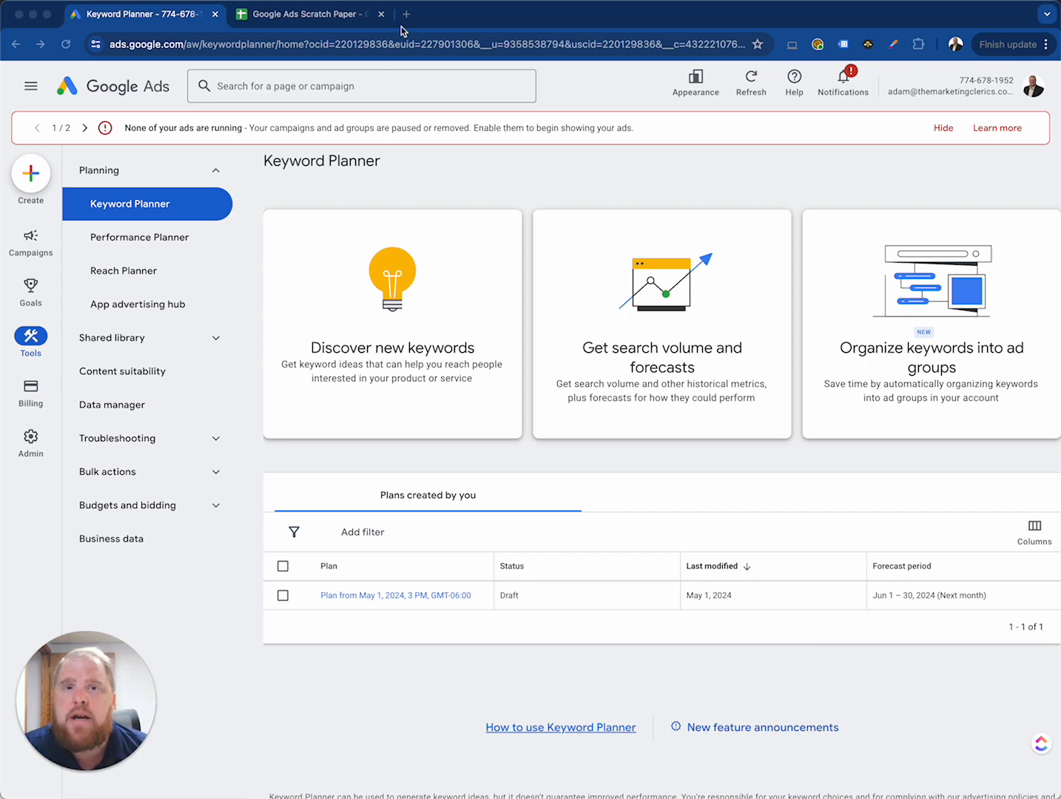
# Step: Switch to the Google Ads Scratch Paper spreadsheet and make cell A1 the active cell
pyautogui.click(342, 21)
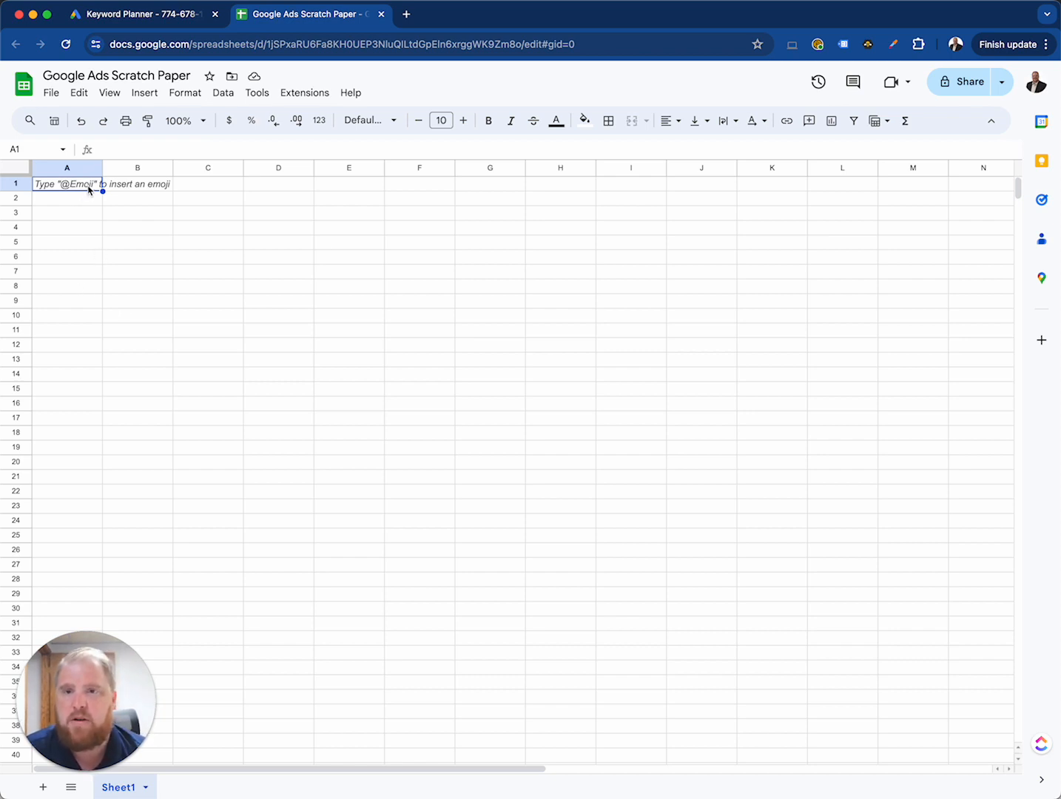
pyautogui.press('Down')
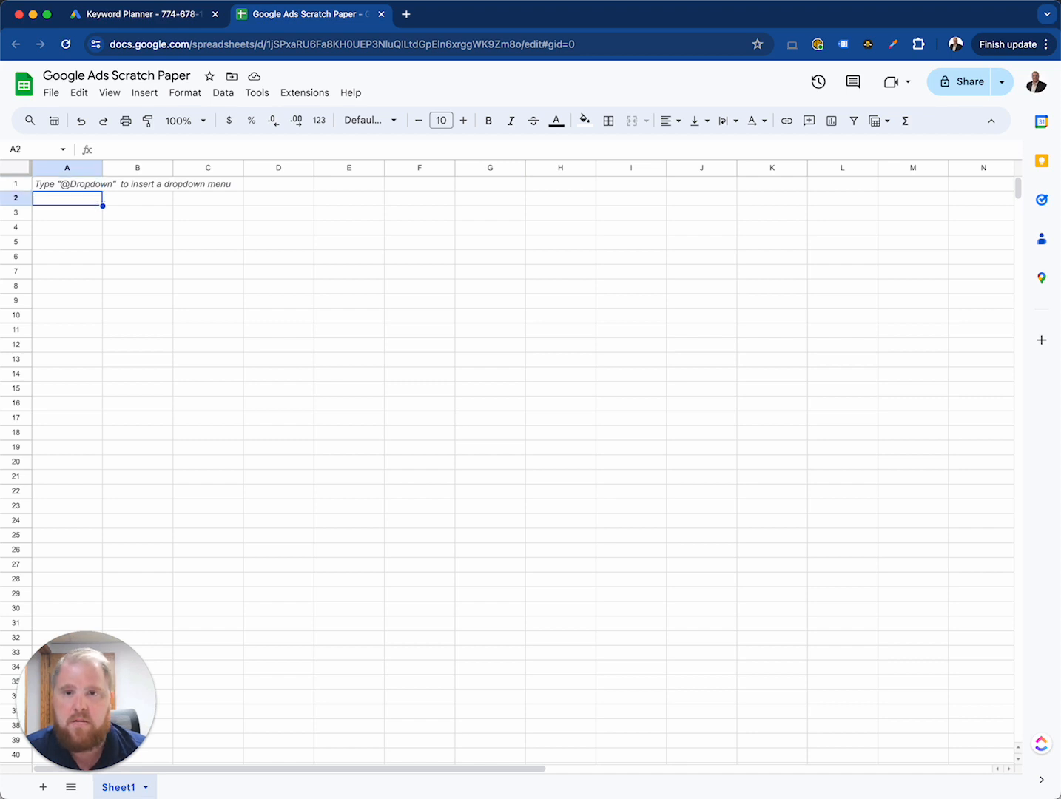
pyautogui.press('Up')
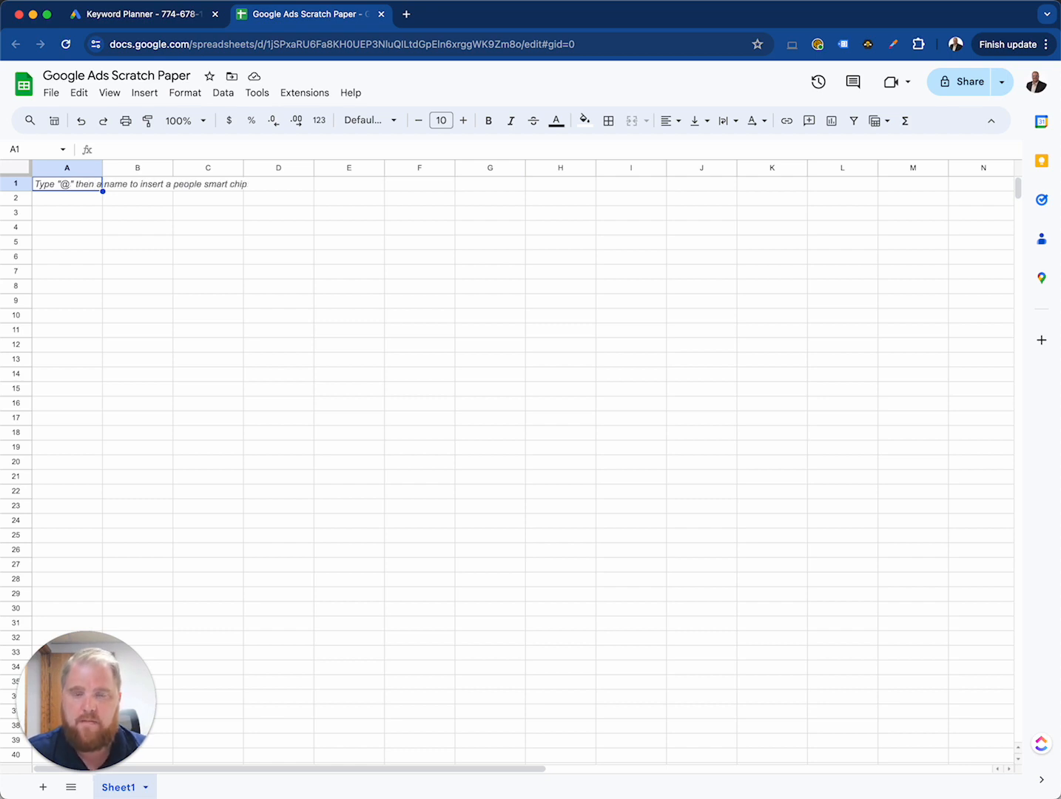
# Step: Search Google for "lorcana card game" in a new browser tab
pyautogui.press('super+t')
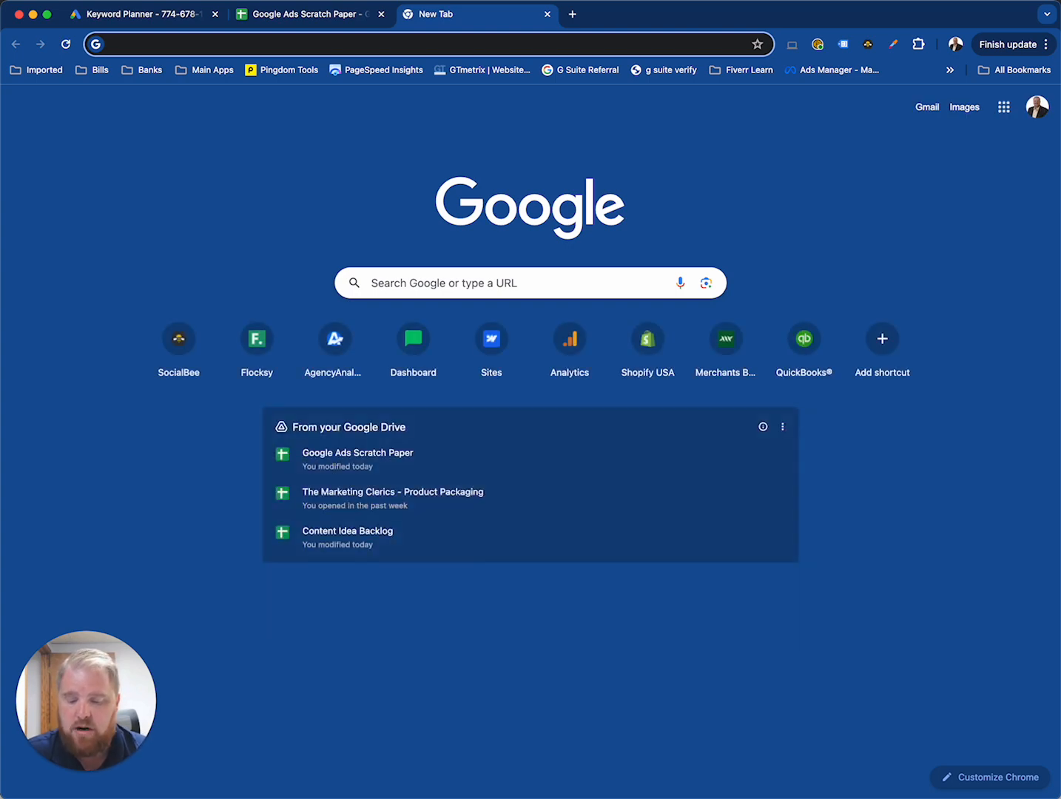
pyautogui.write('lorcana')
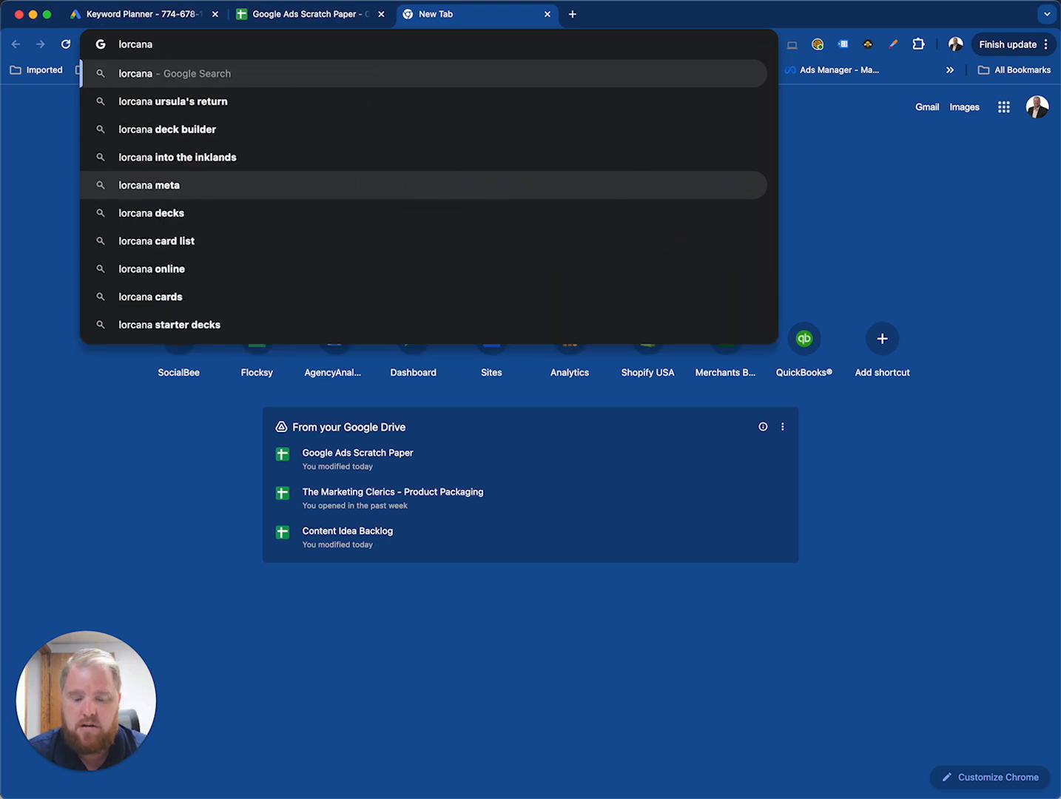
pyautogui.write(' card ')
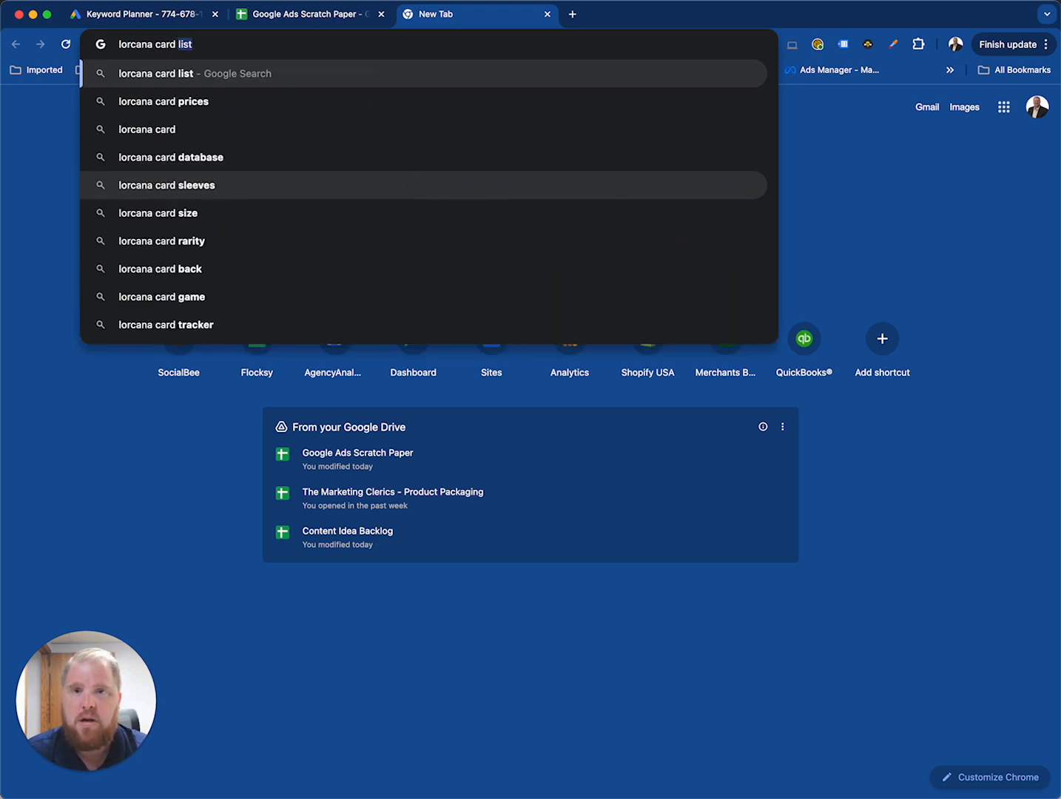
pyautogui.write('game')
pyautogui.press('Return')
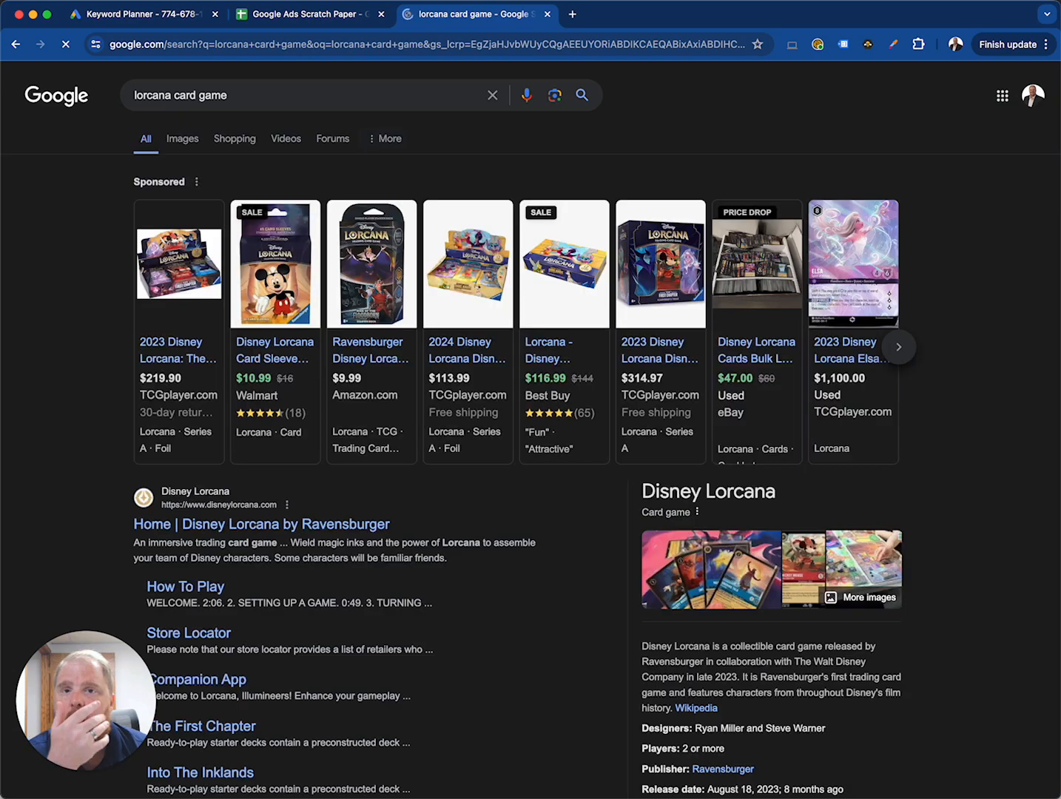
# Step: Examine the Lorcana search results for sponsored products, shopping listings, organic pages and related searches
pyautogui.scroll(-2, 91, 295)
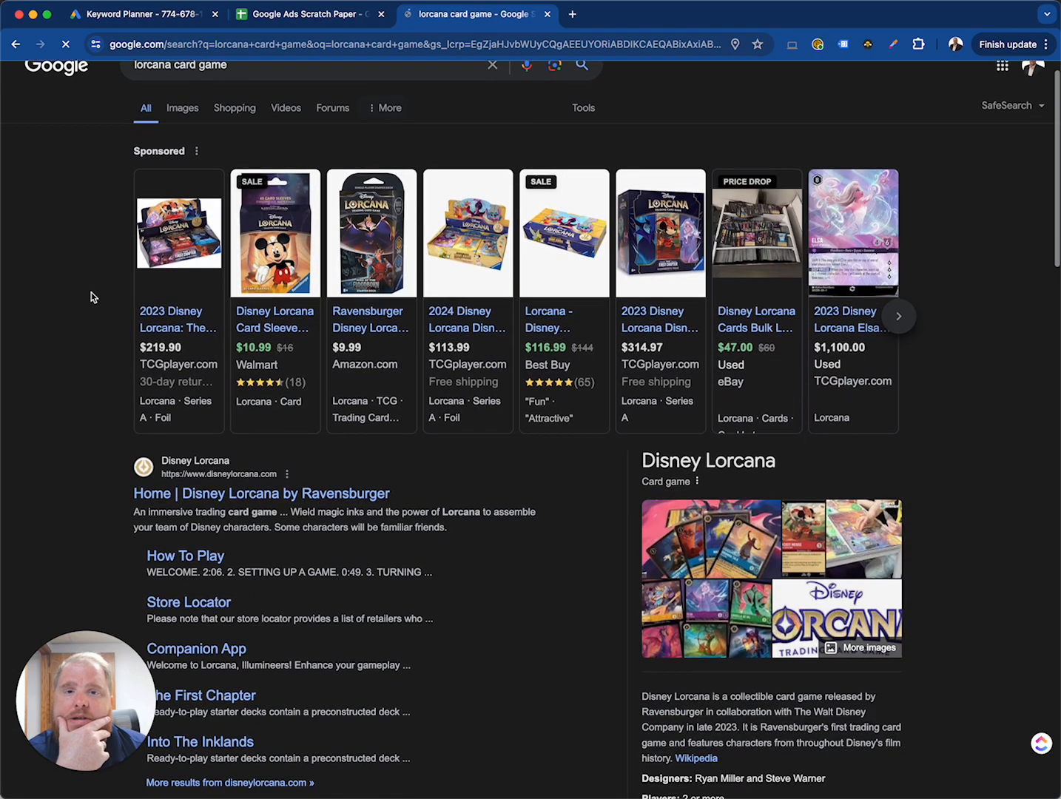
pyautogui.scroll(-8, 91, 296)
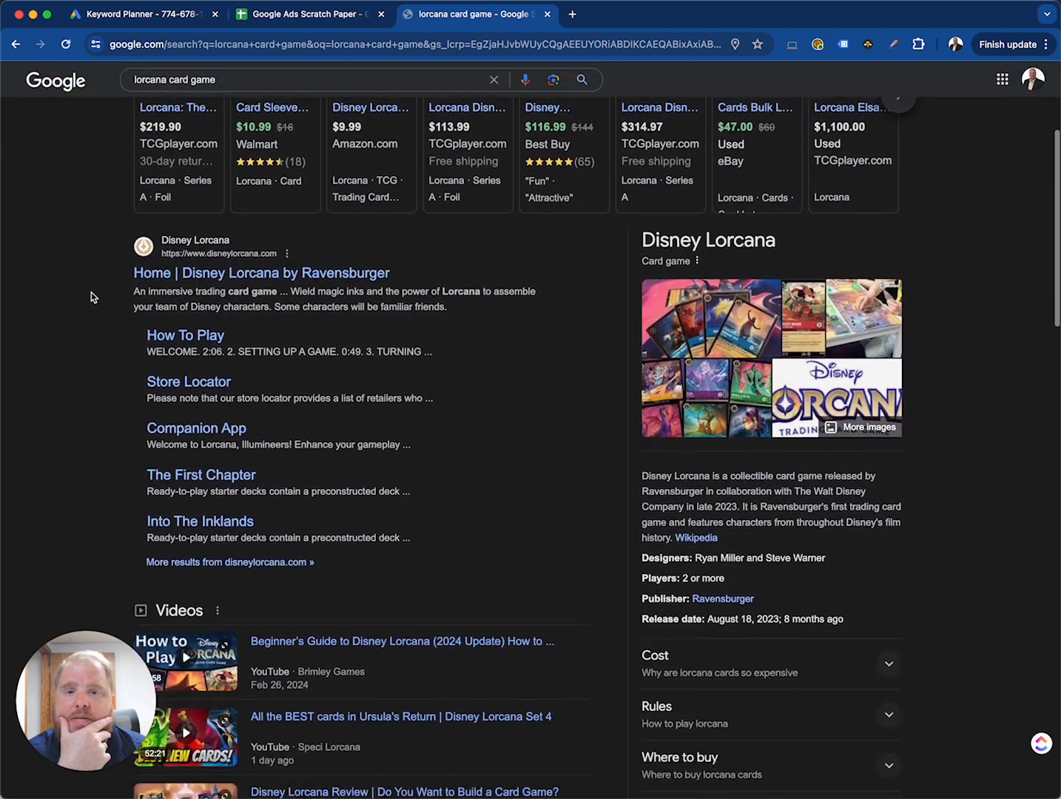
pyautogui.scroll(-9, 91, 296)
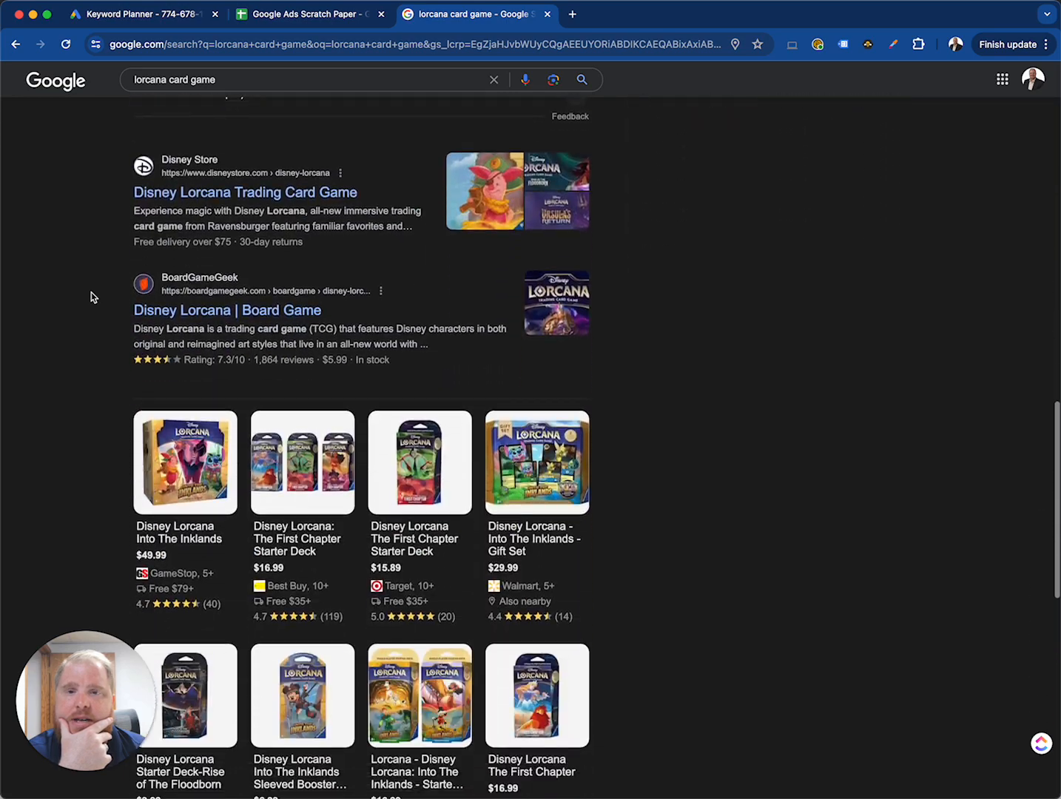
pyautogui.scroll(-12, 91, 295)
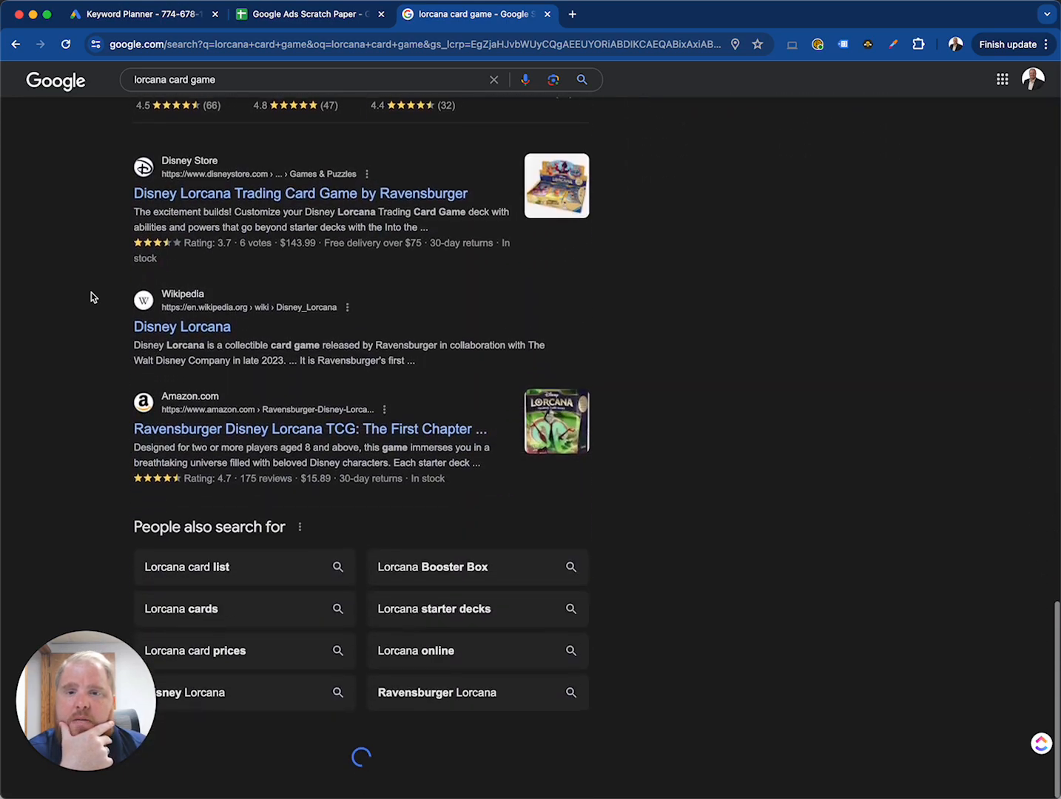
pyautogui.scroll(-9, 91, 296)
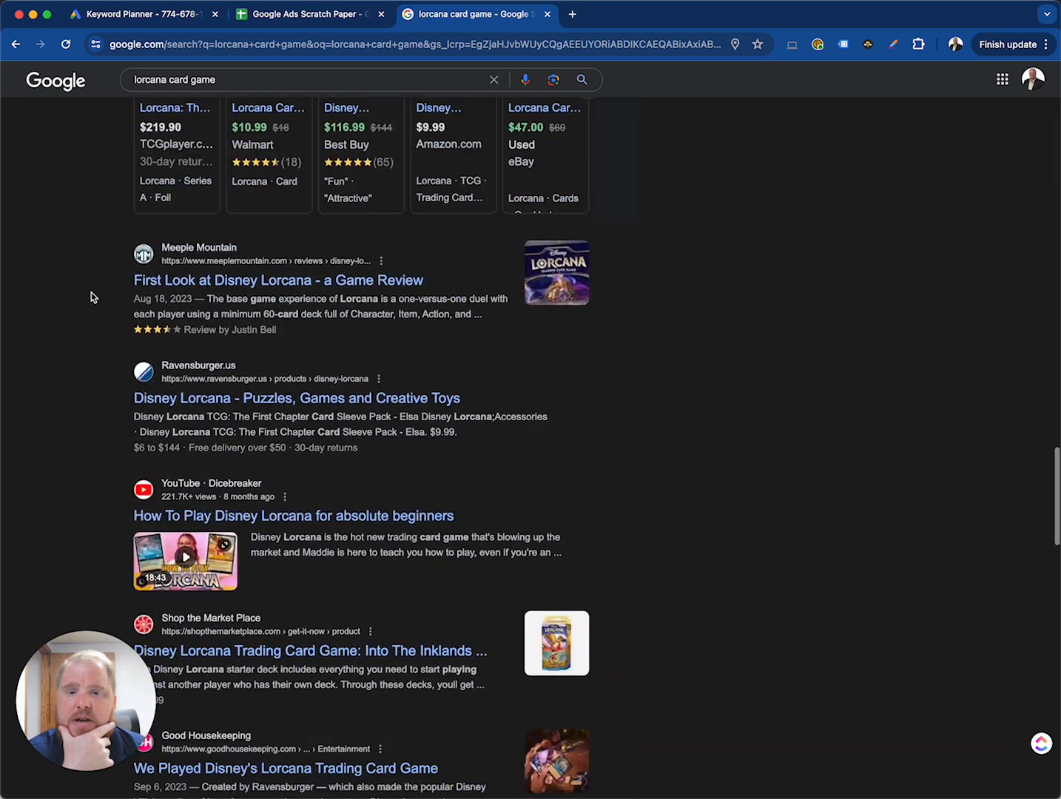
pyautogui.scroll(-8, 91, 296)
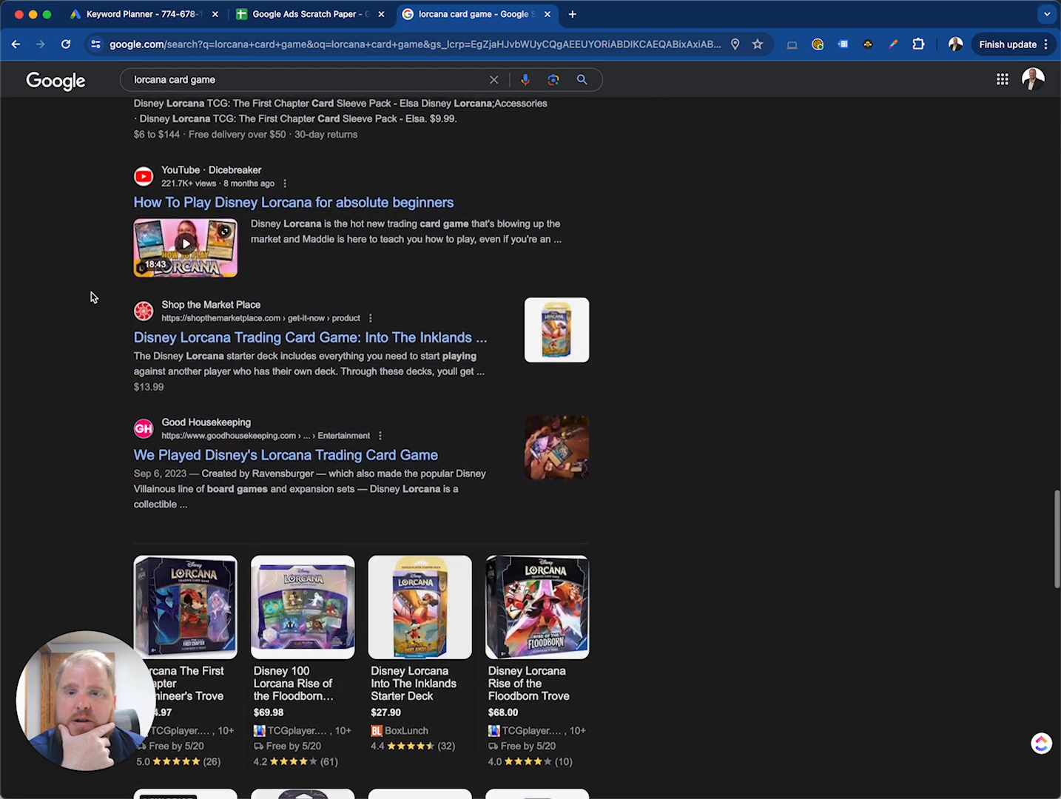
pyautogui.scroll(-3, 92, 297)
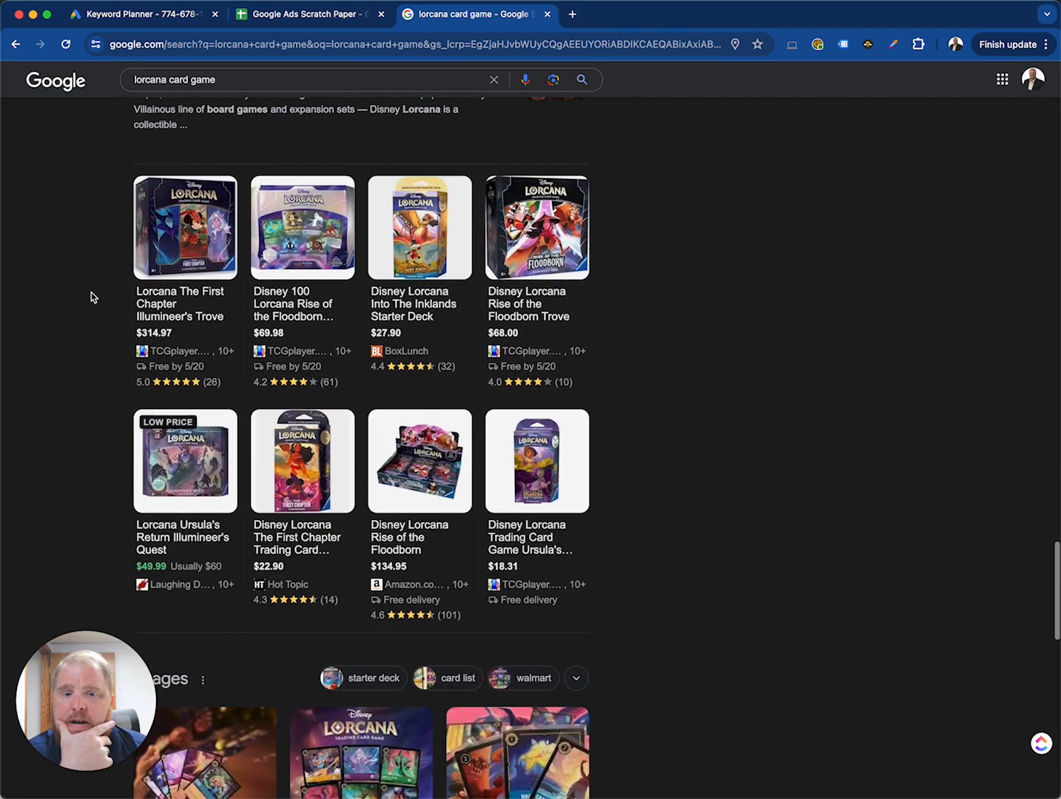
pyautogui.scroll(-2, 104, 372)
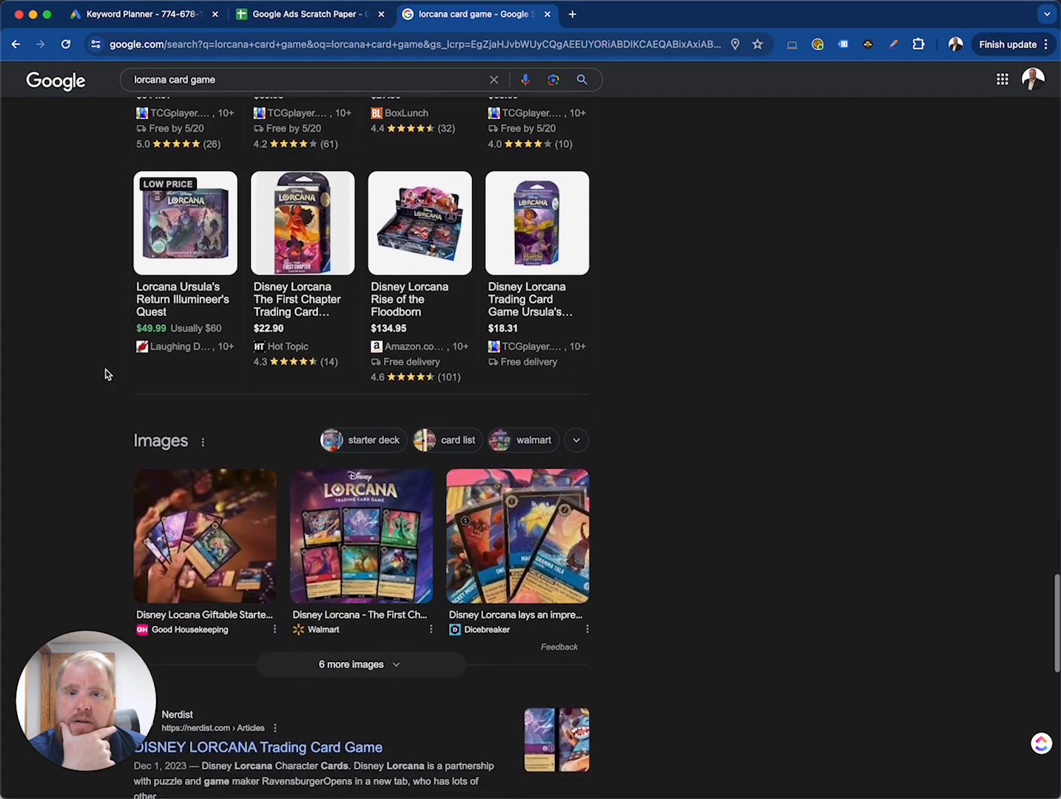
pyautogui.scroll(-4, 104, 373)
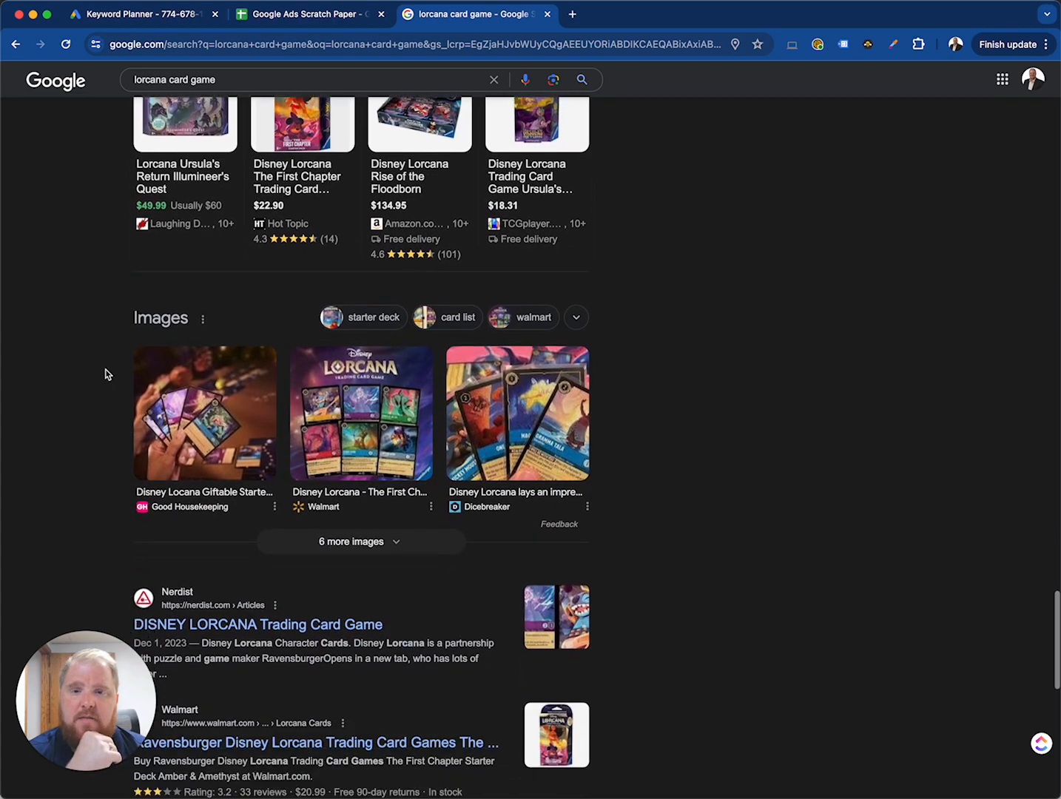
pyautogui.scroll(20, 106, 371)
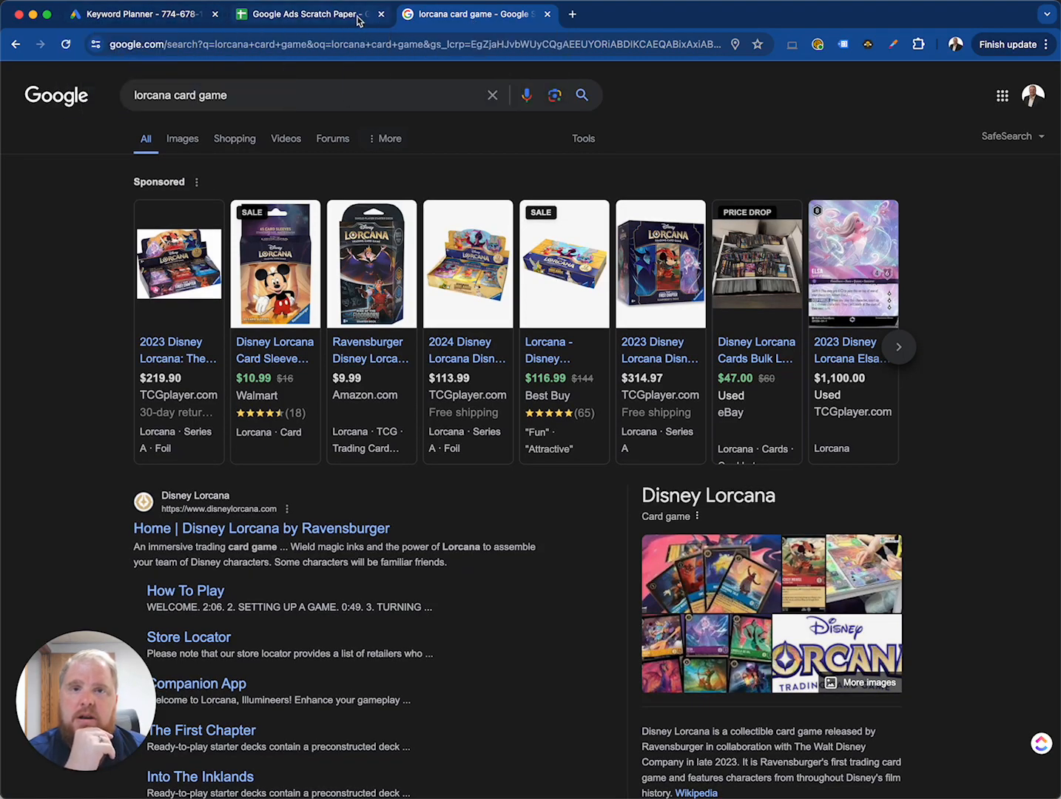
# Step: Replace the Google query with "wyrmspan" and run the search
pyautogui.tripleClick(243, 97)
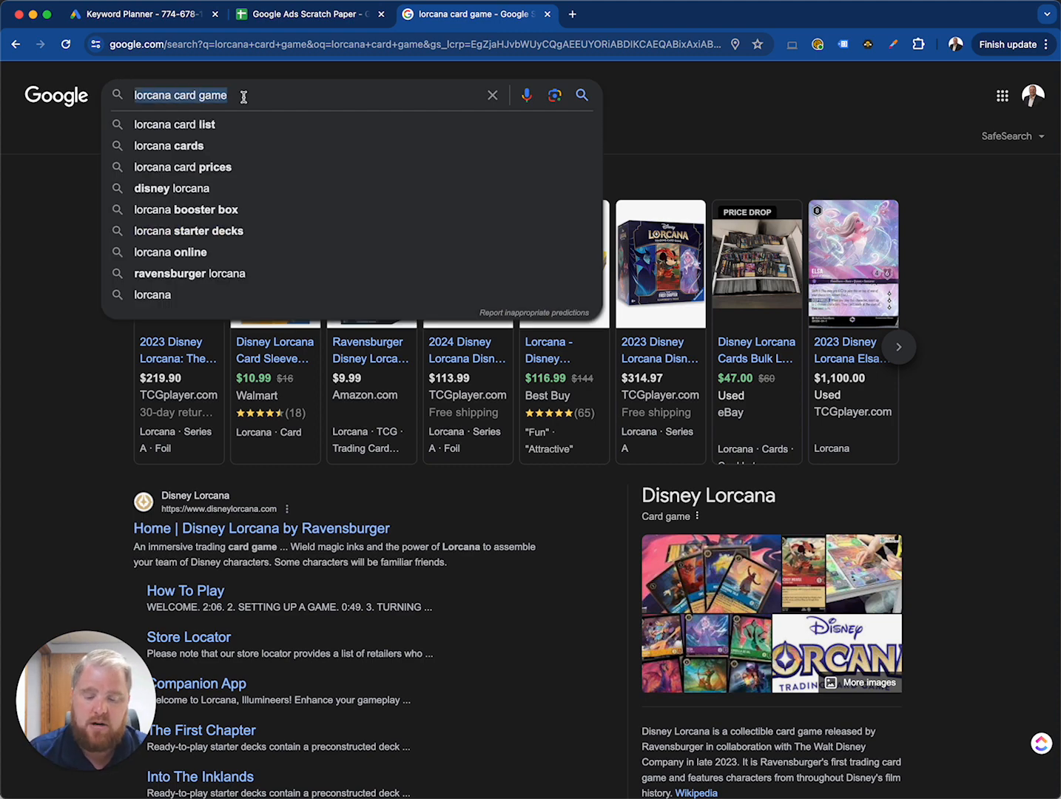
pyautogui.write('wyrmspan s')
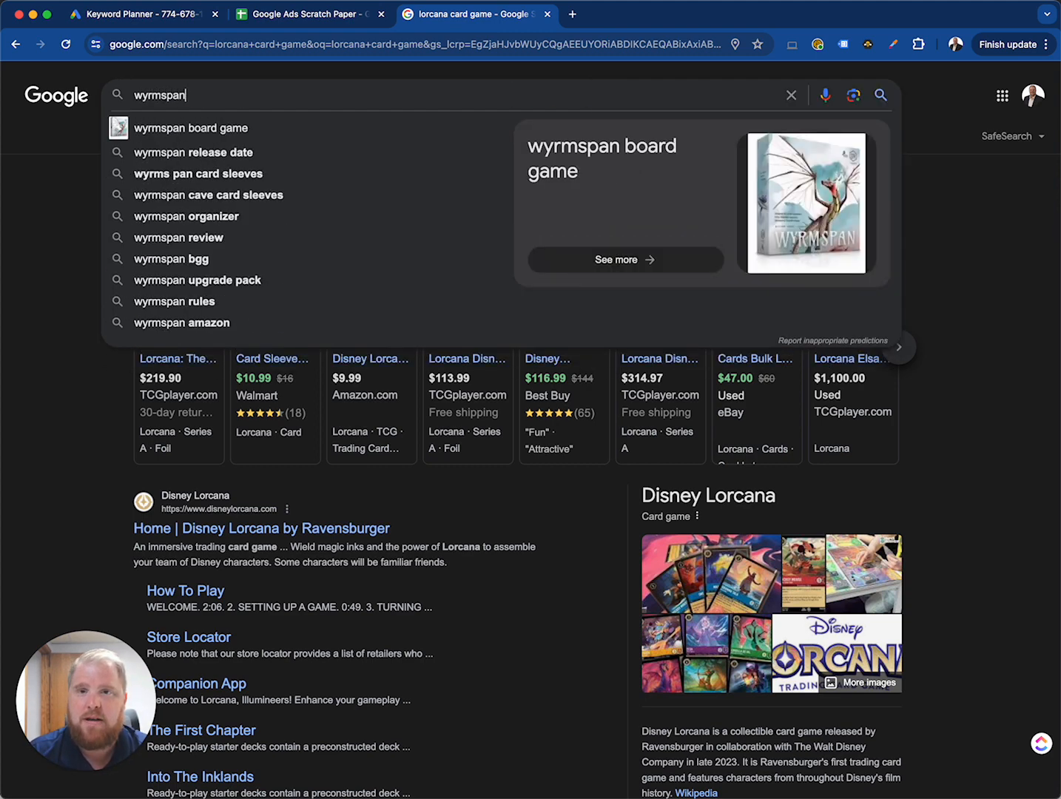
pyautogui.write('a')
pyautogui.press('BackSpace')
pyautogui.press('BackSpace')
pyautogui.press('BackSpace')
pyautogui.press('Return')
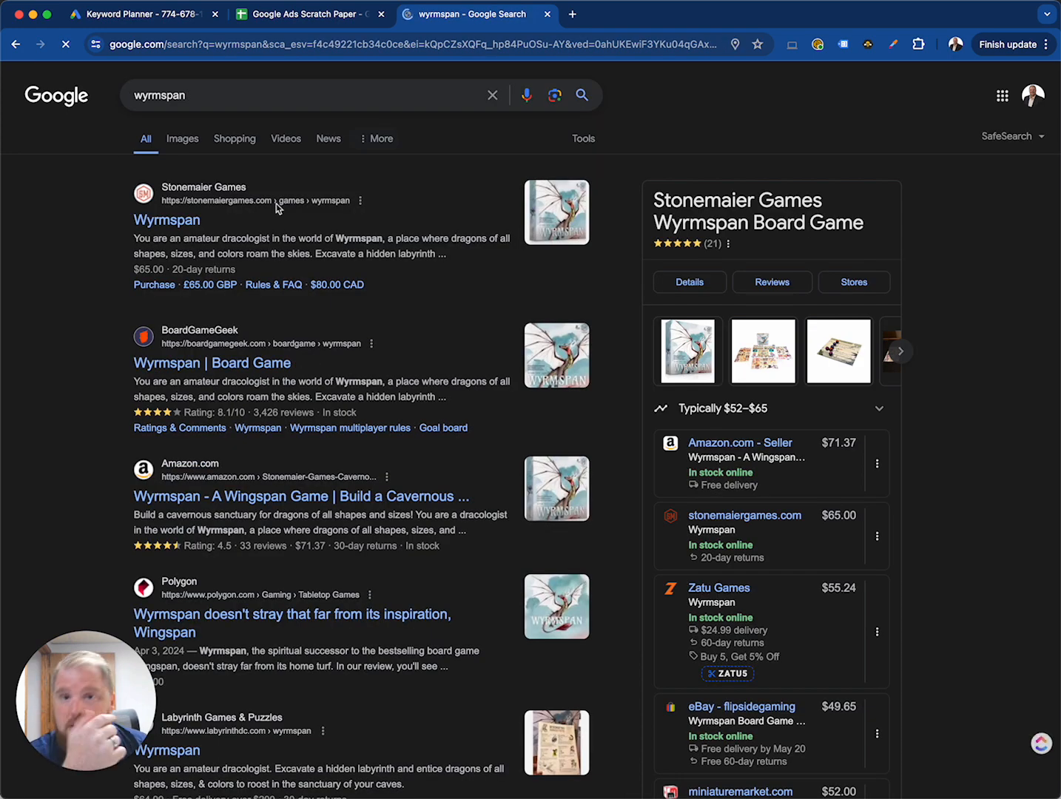
# Step: Examine the Wyrmspan results for ads, store listings, videos, reviews and related searches
pyautogui.scroll(-3, 416, 436)
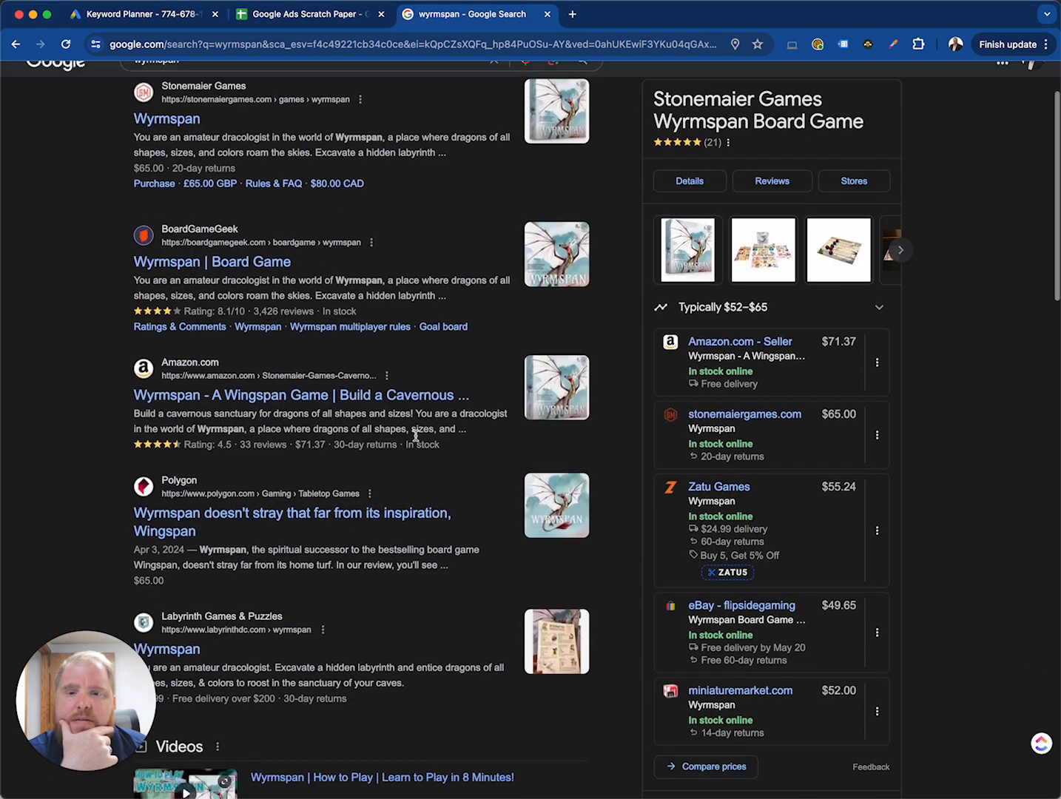
pyautogui.scroll(-10, 415, 440)
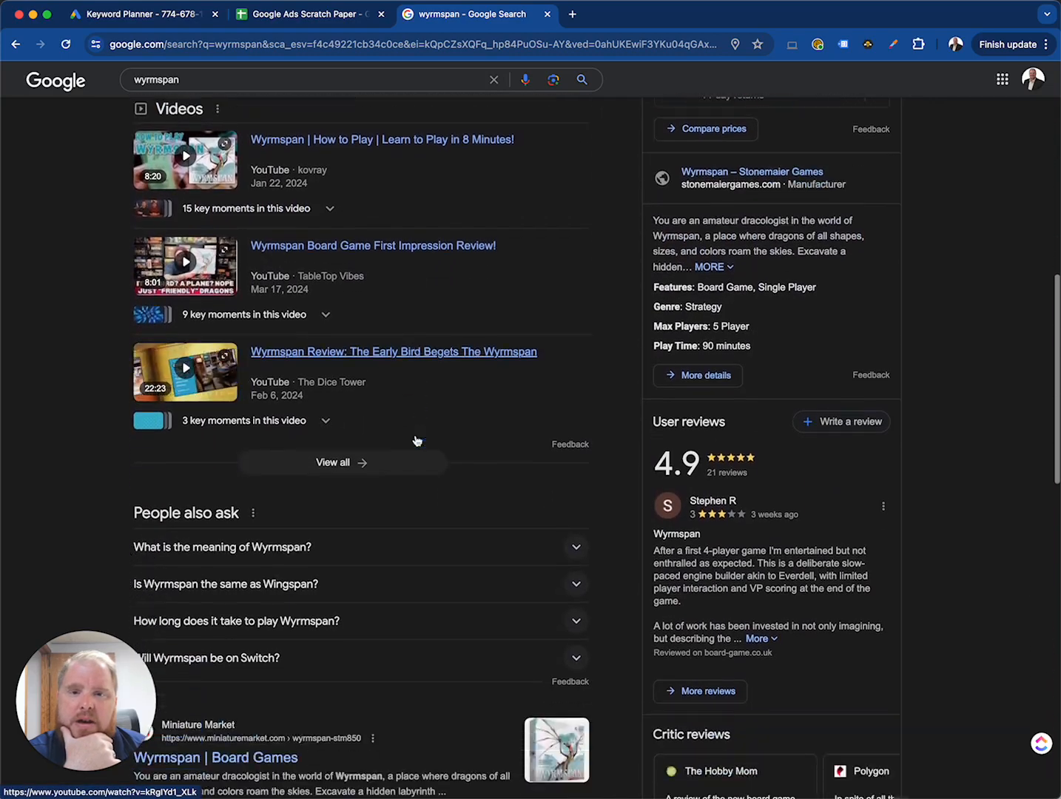
pyautogui.scroll(-8, 416, 440)
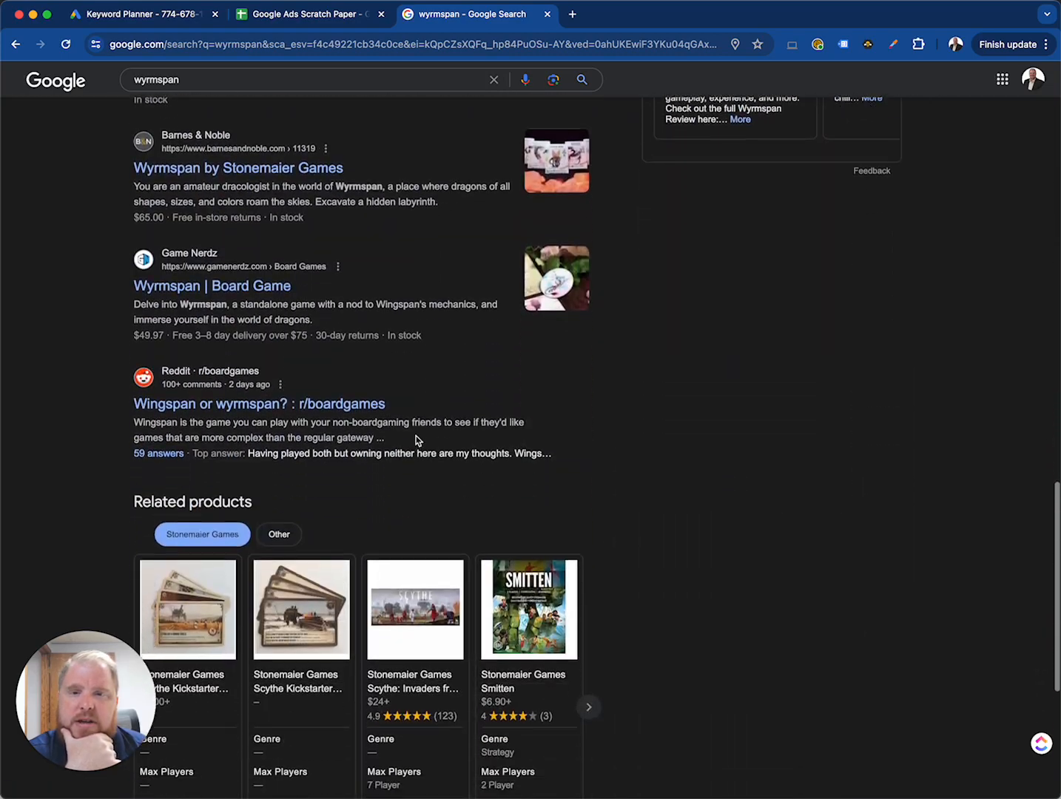
pyautogui.scroll(-8, 417, 440)
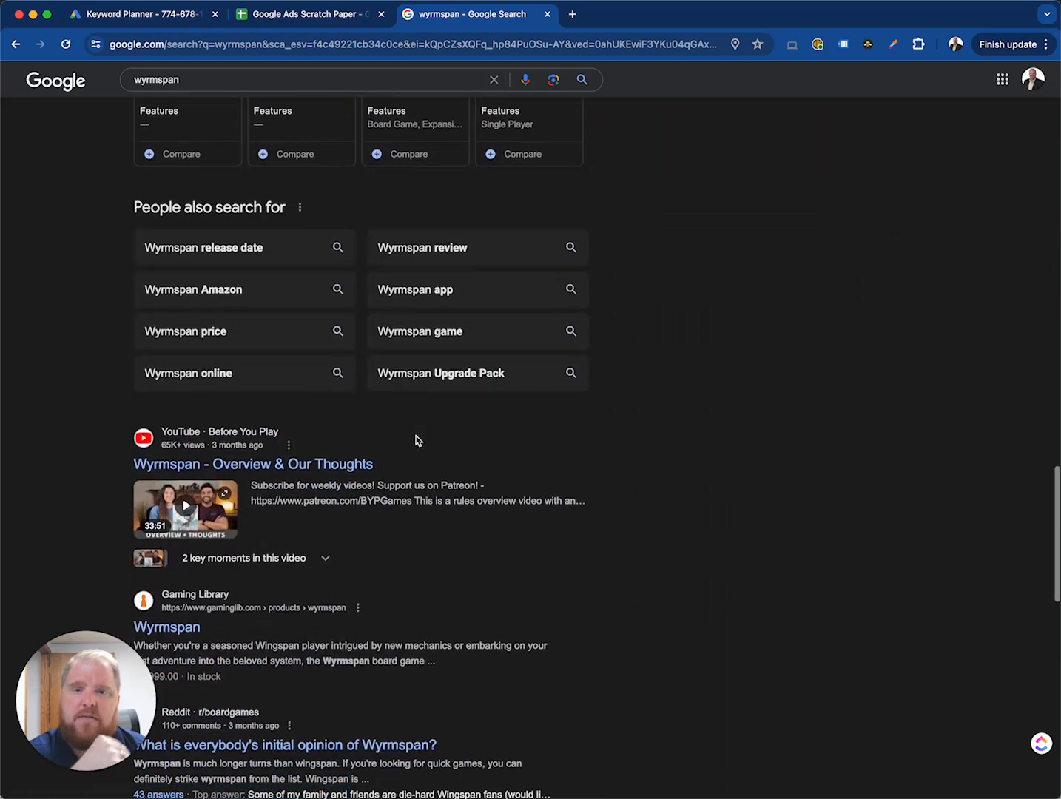
pyautogui.scroll(-6, 416, 440)
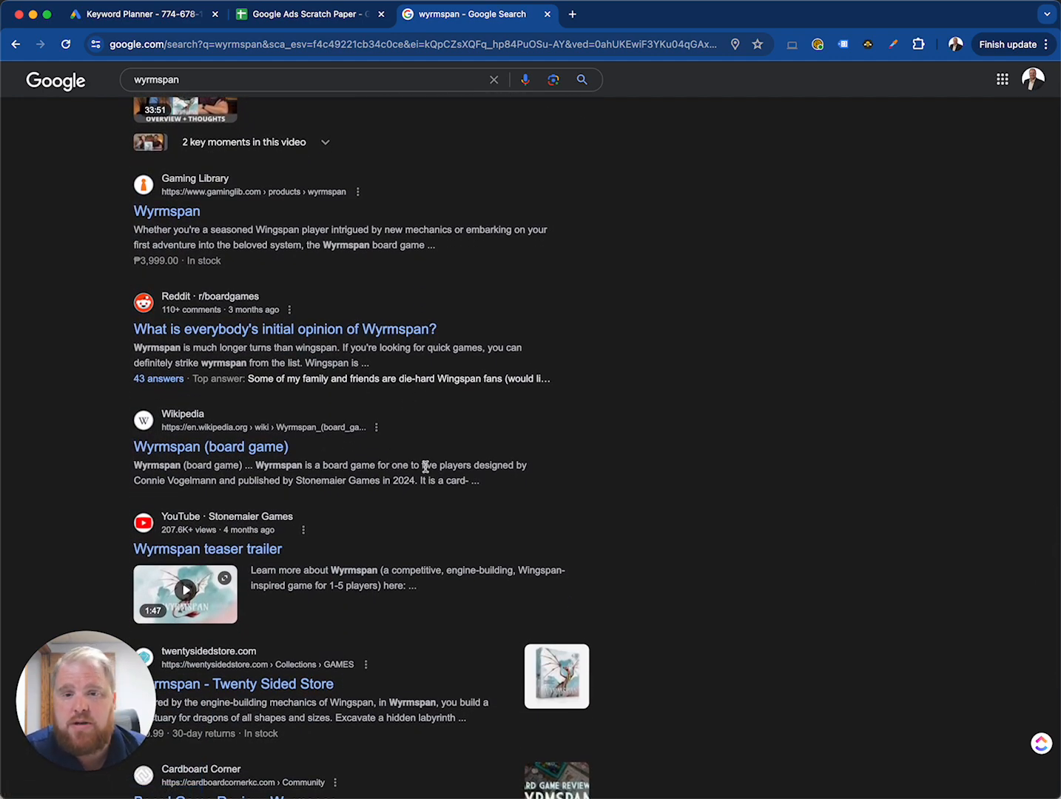
pyautogui.scroll(1, 425, 467)
pyautogui.scroll(-13, 425, 467)
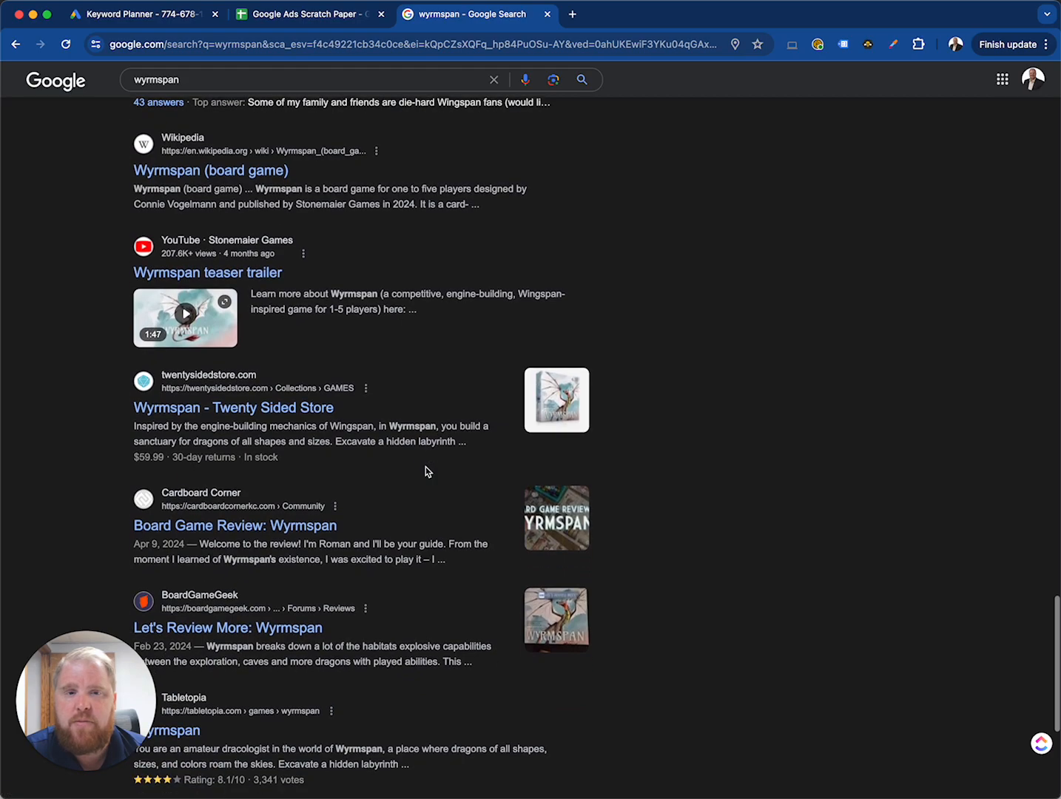
pyautogui.scroll(20, 426, 467)
pyautogui.scroll(-1, 426, 466)
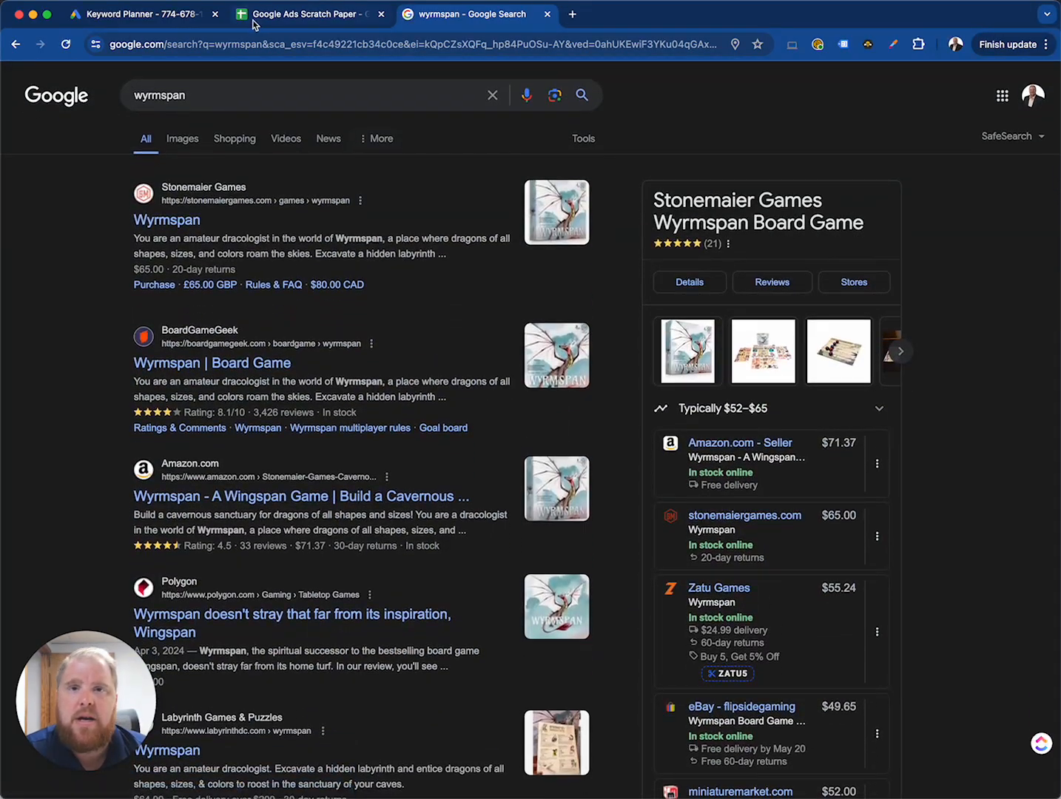
# Step: Return to Keyword Planner in Google Ads and view the list of available Google Ads accounts
pyautogui.click(283, 18)
pyautogui.click(169, 25)
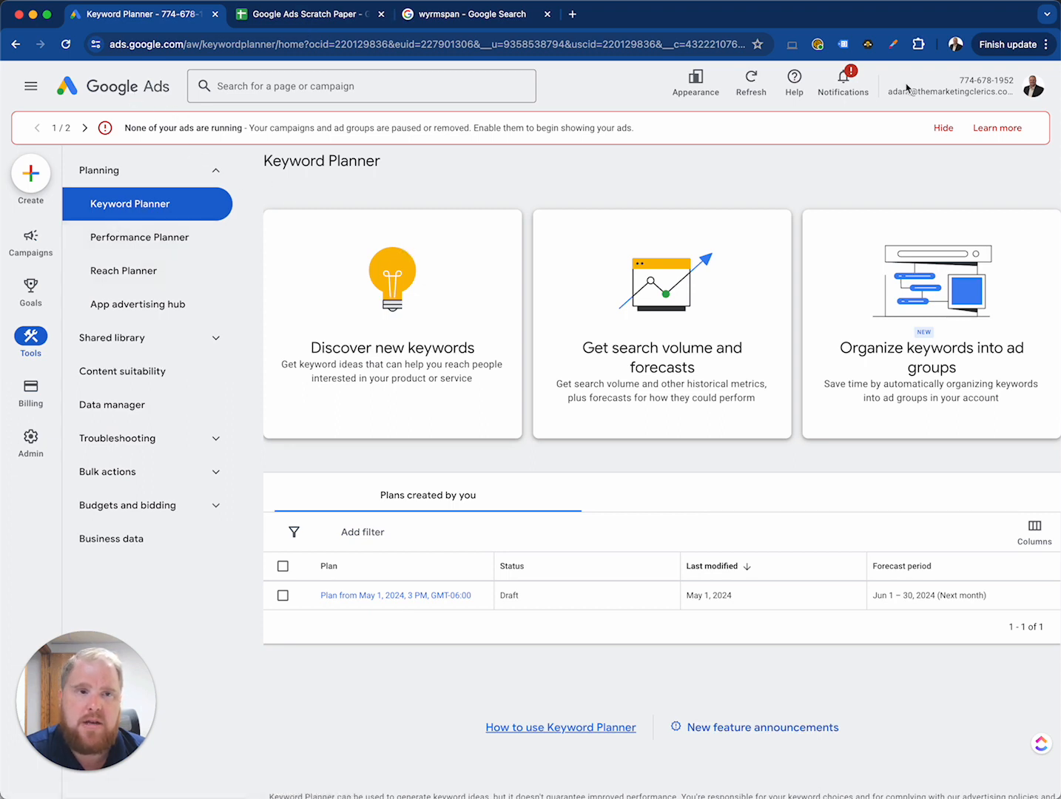
pyautogui.click(1034, 86)
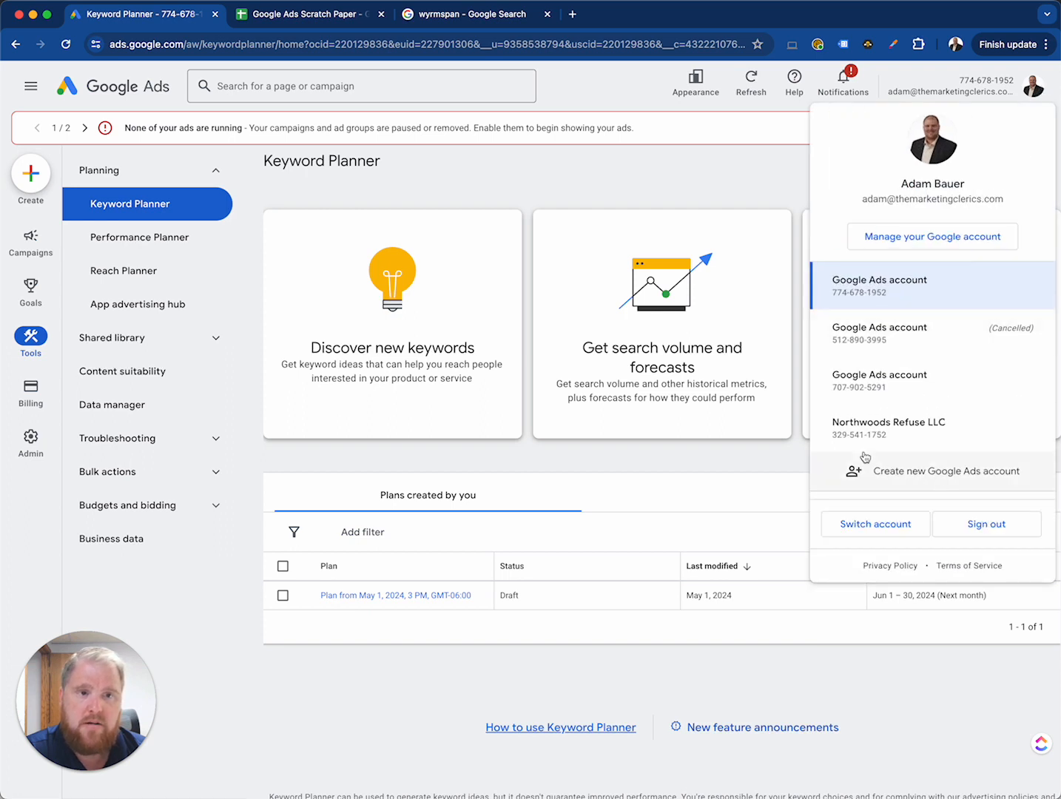
pyautogui.click(719, 185)
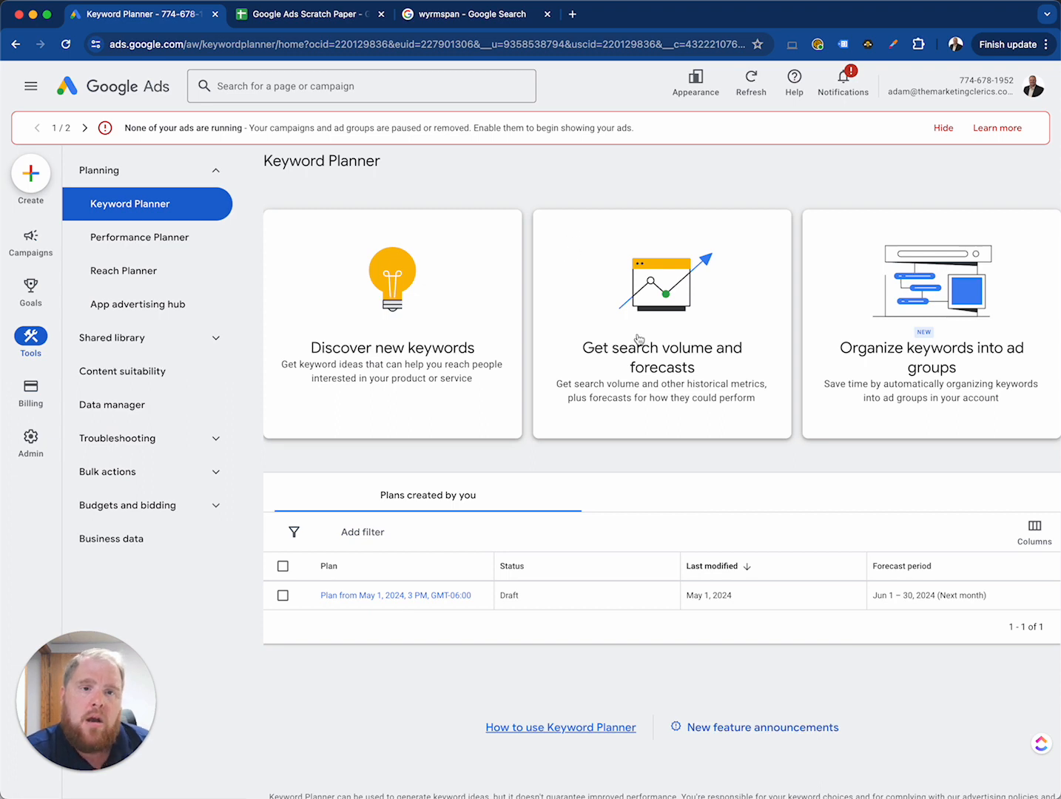
# Step: Review where Keyword Planner sits in the Planning tools, and look at the form for getting search volume and forecasts
pyautogui.moveTo(35, 235)
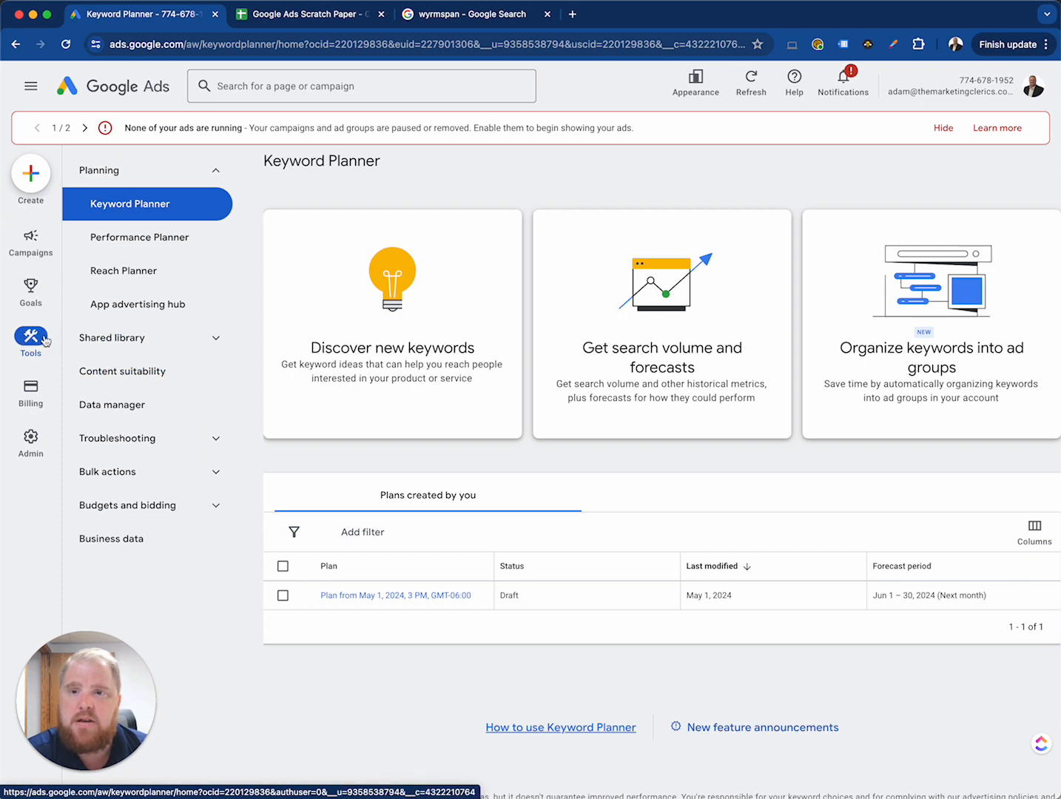
pyautogui.click(163, 172)
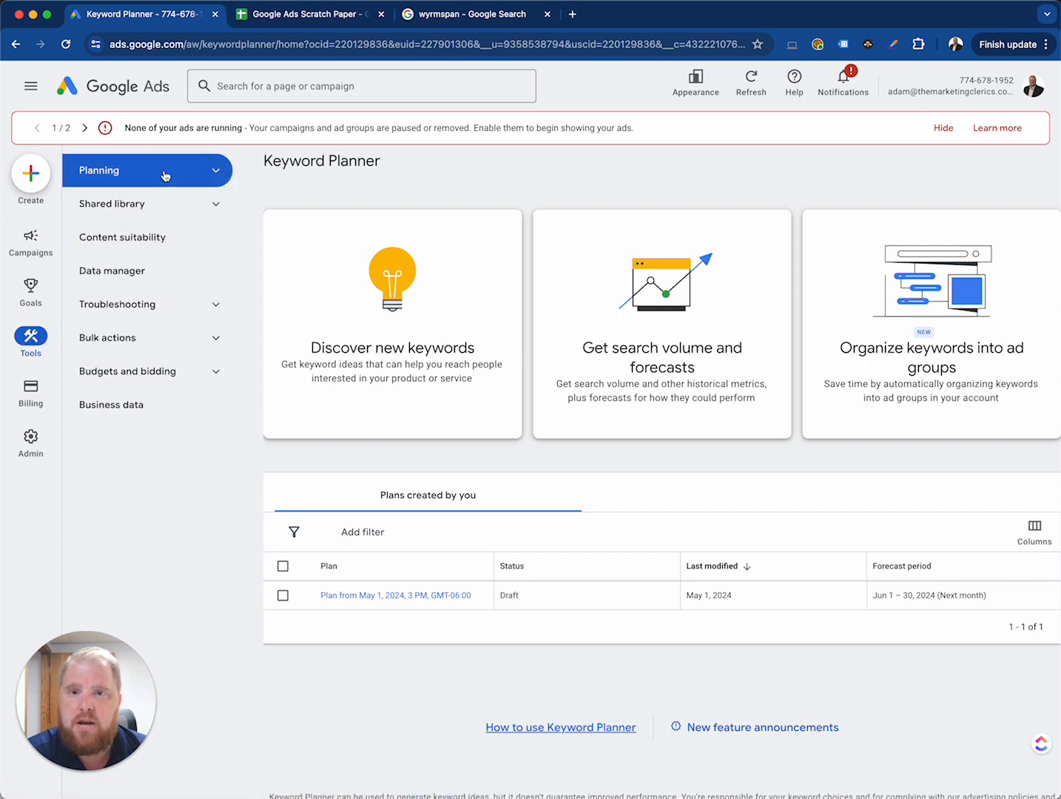
pyautogui.click(164, 172)
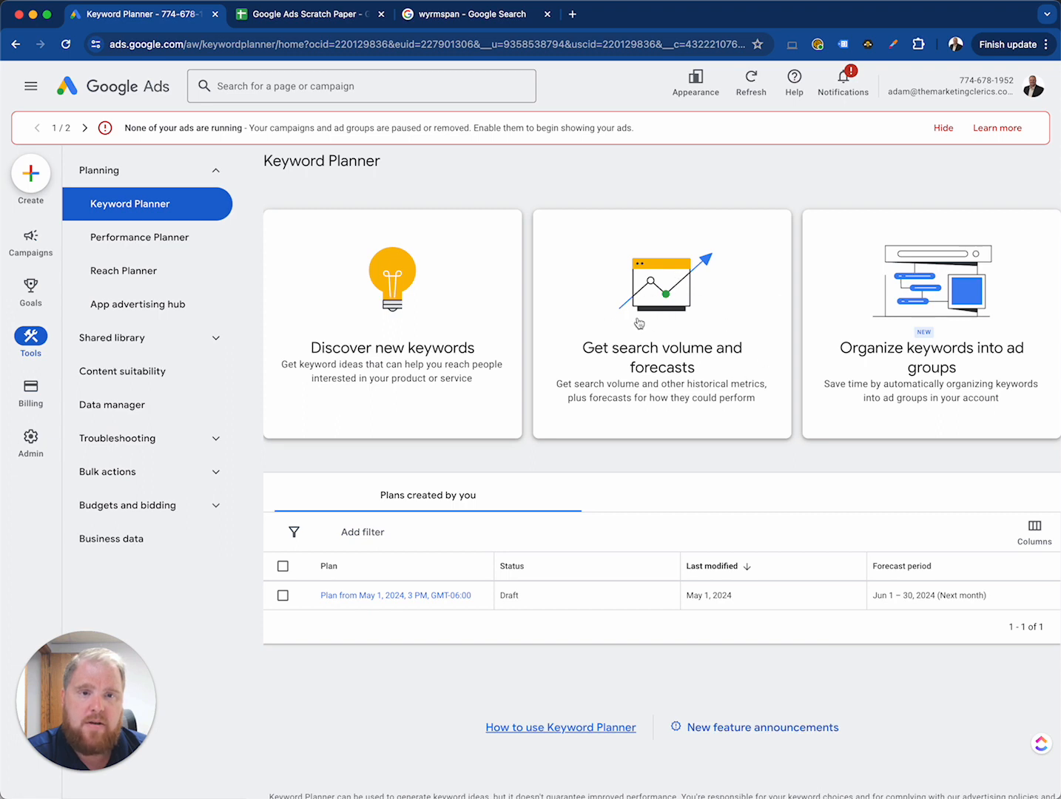
pyautogui.click(598, 294)
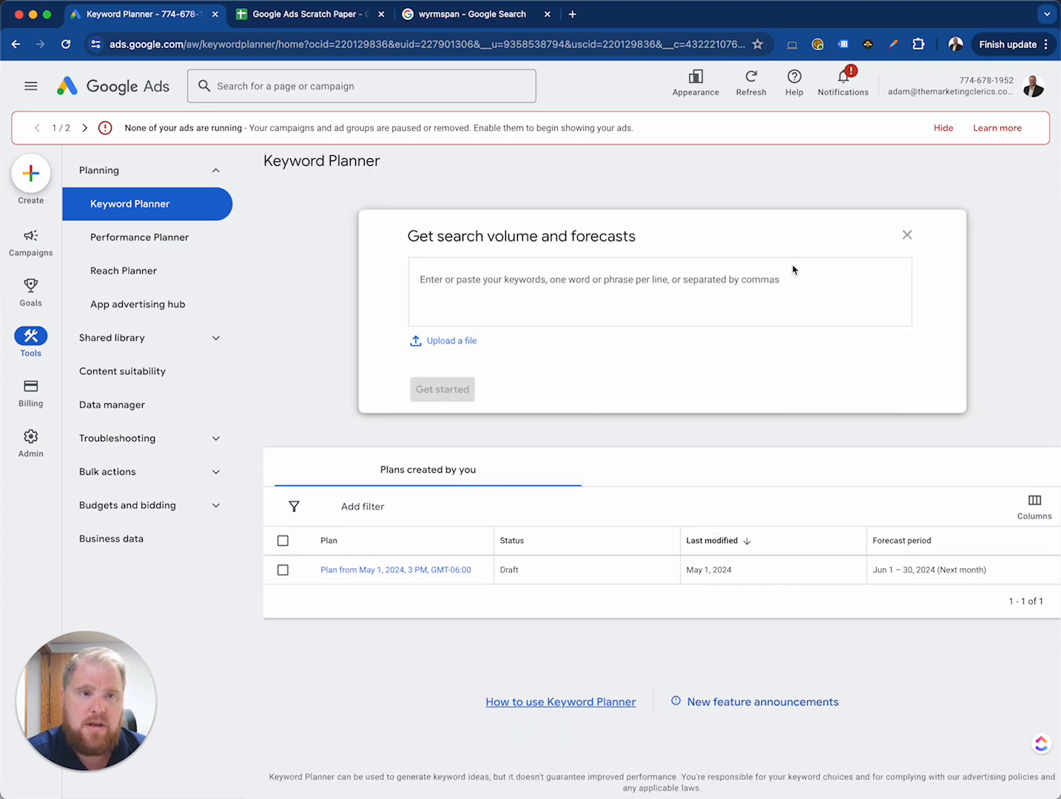
pyautogui.click(907, 235)
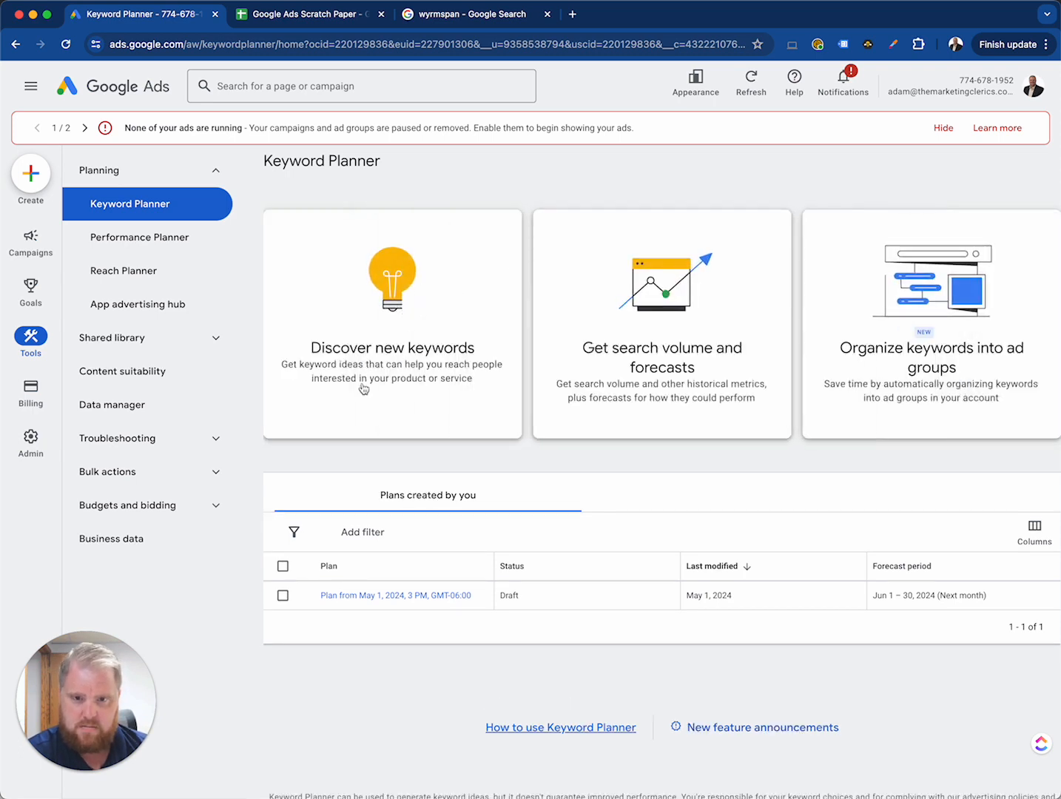
# Step: Discover new keywords starting from "trading card games" and get the results
pyautogui.click(345, 311)
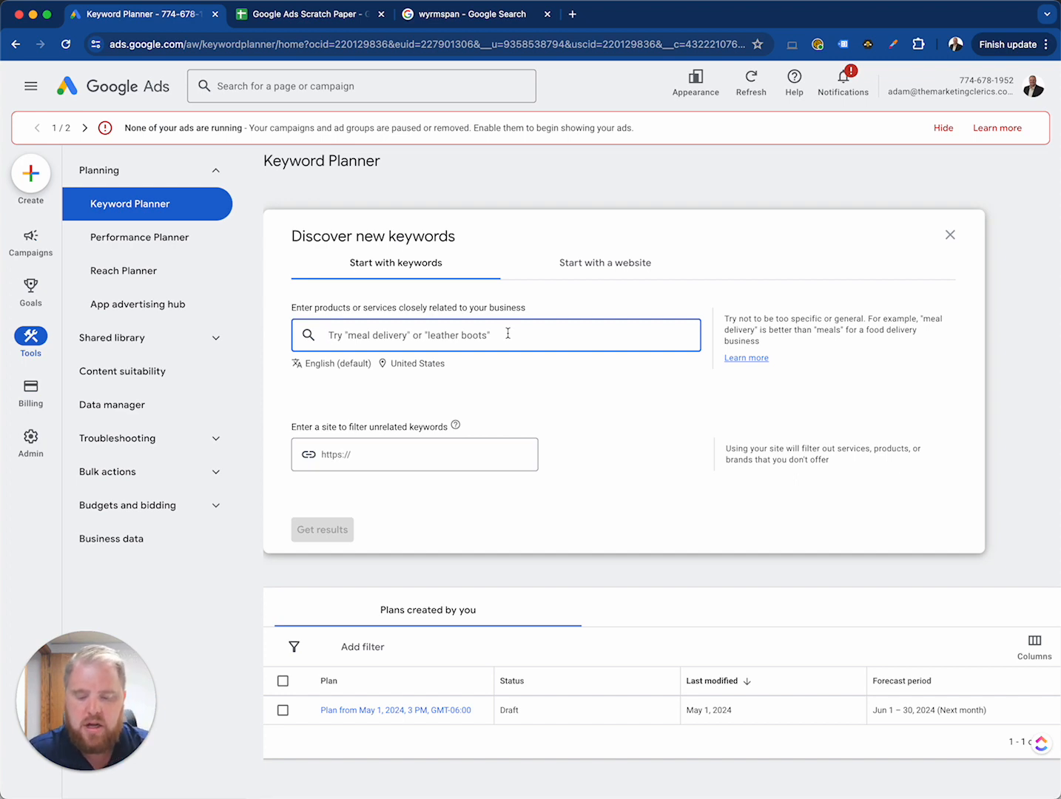
pyautogui.write('trading card ga')
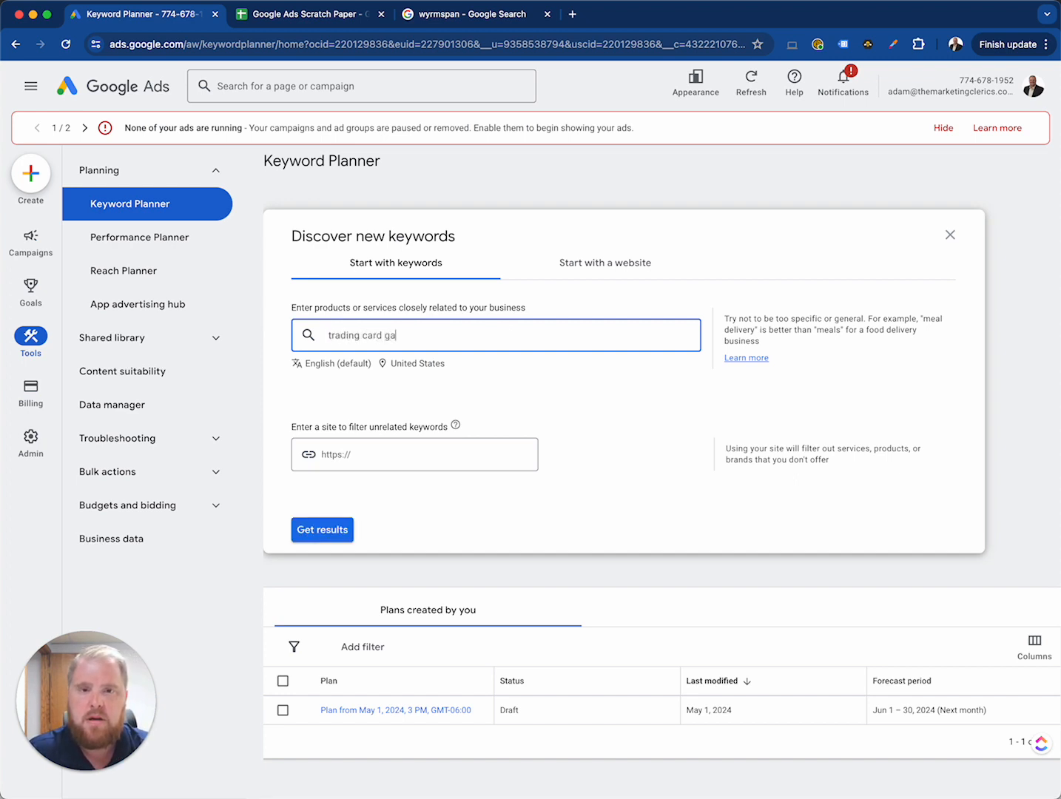
pyautogui.write('mes')
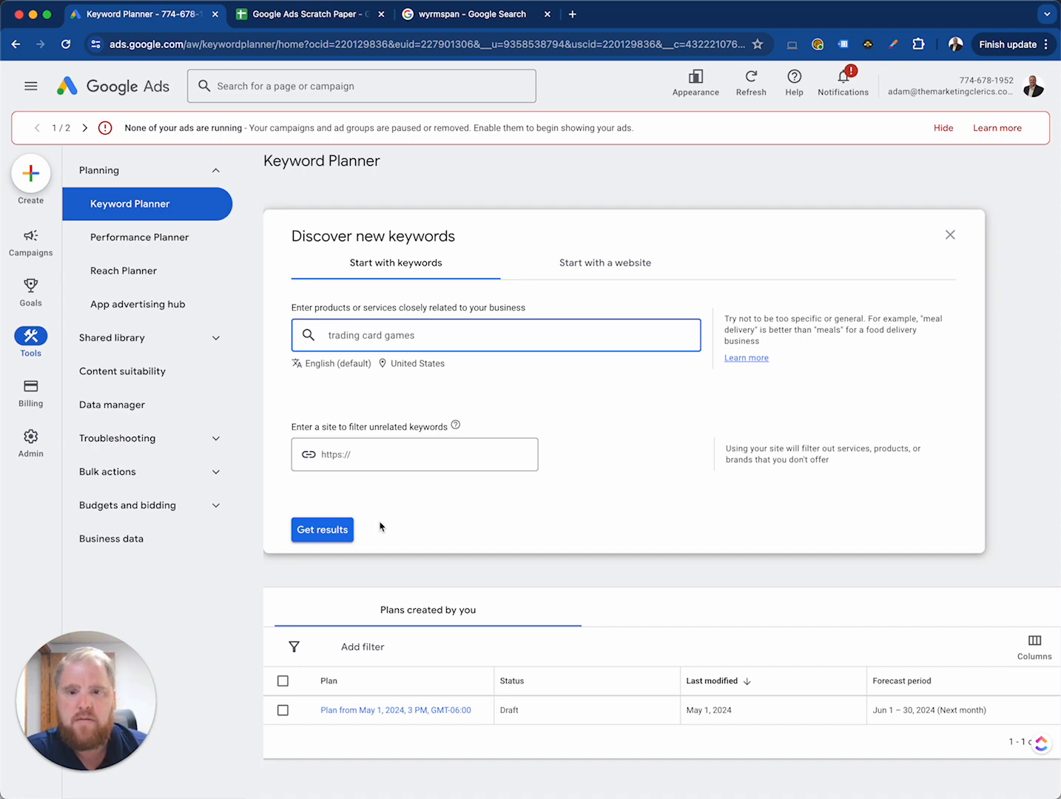
pyautogui.click(322, 530)
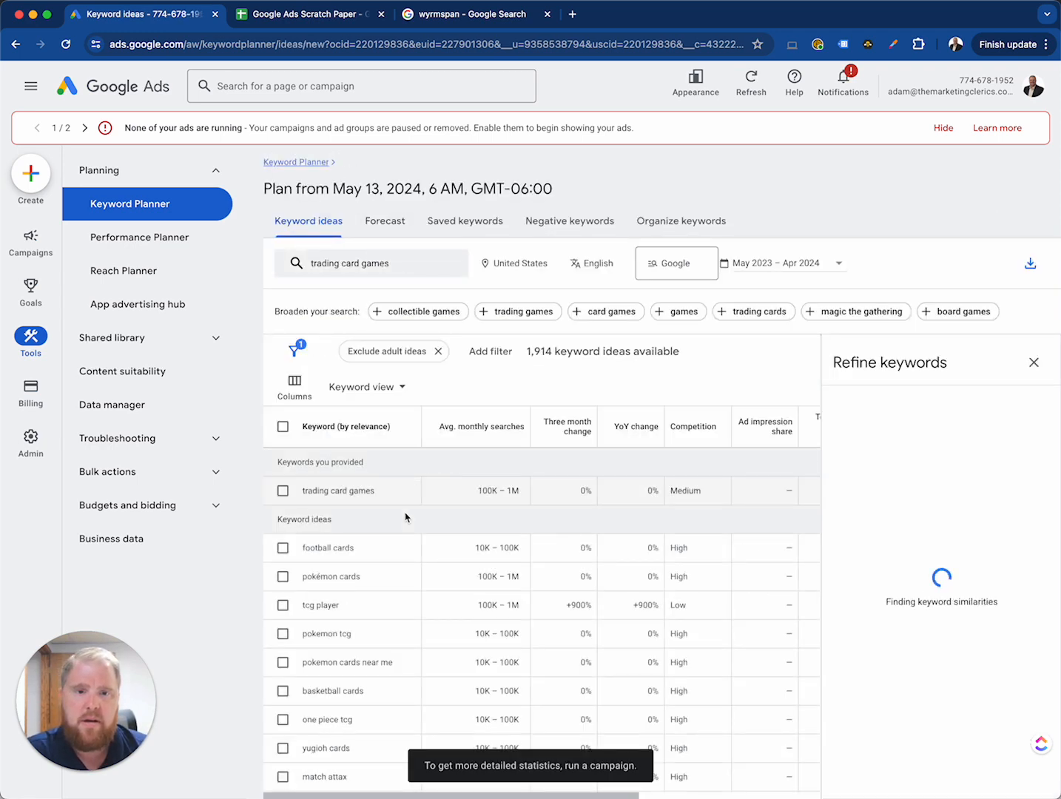
# Step: Examine the first keyword ideas and what the three-month change, YoY change, competition and ad impression share columns mean
pyautogui.scroll(-1, 405, 573)
pyautogui.scroll(-1, 403, 573)
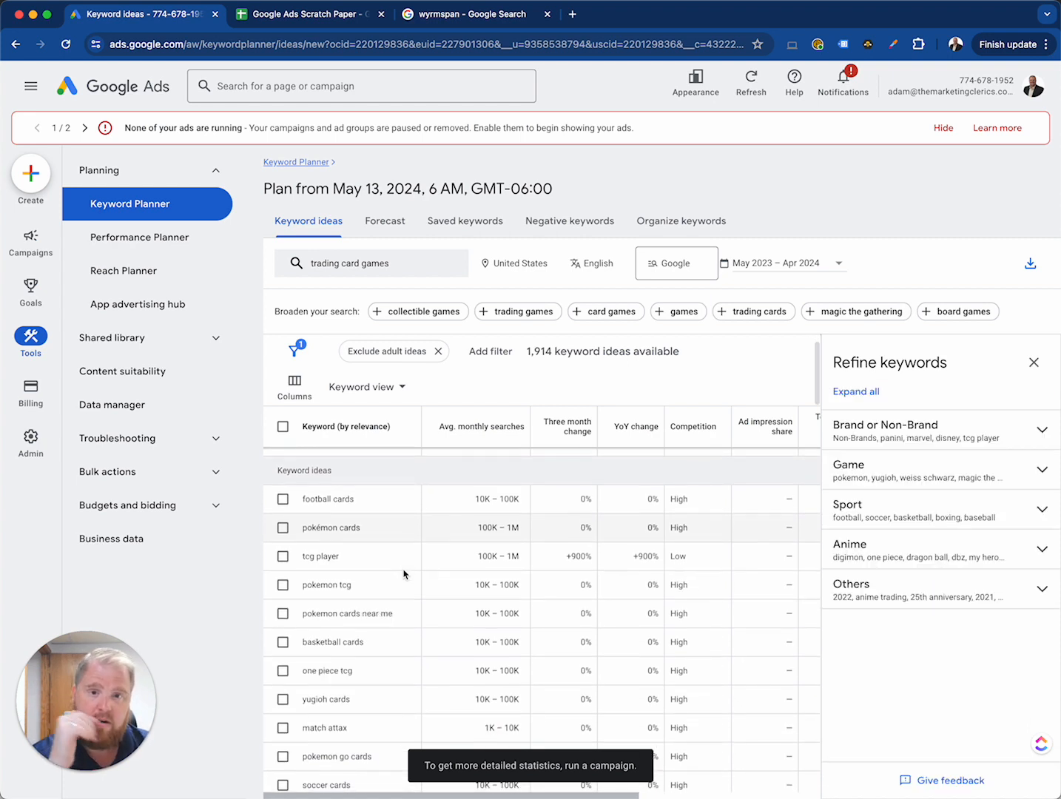
pyautogui.scroll(1, 402, 572)
pyautogui.scroll(1, 401, 572)
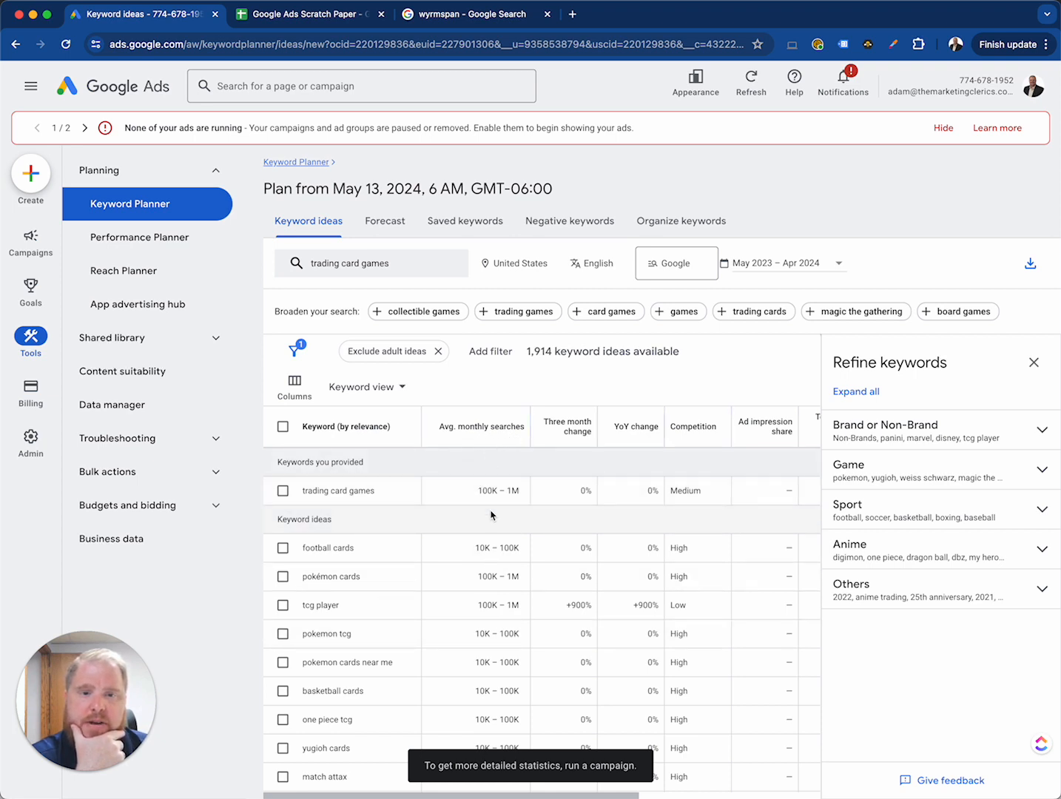
pyautogui.moveTo(560, 437)
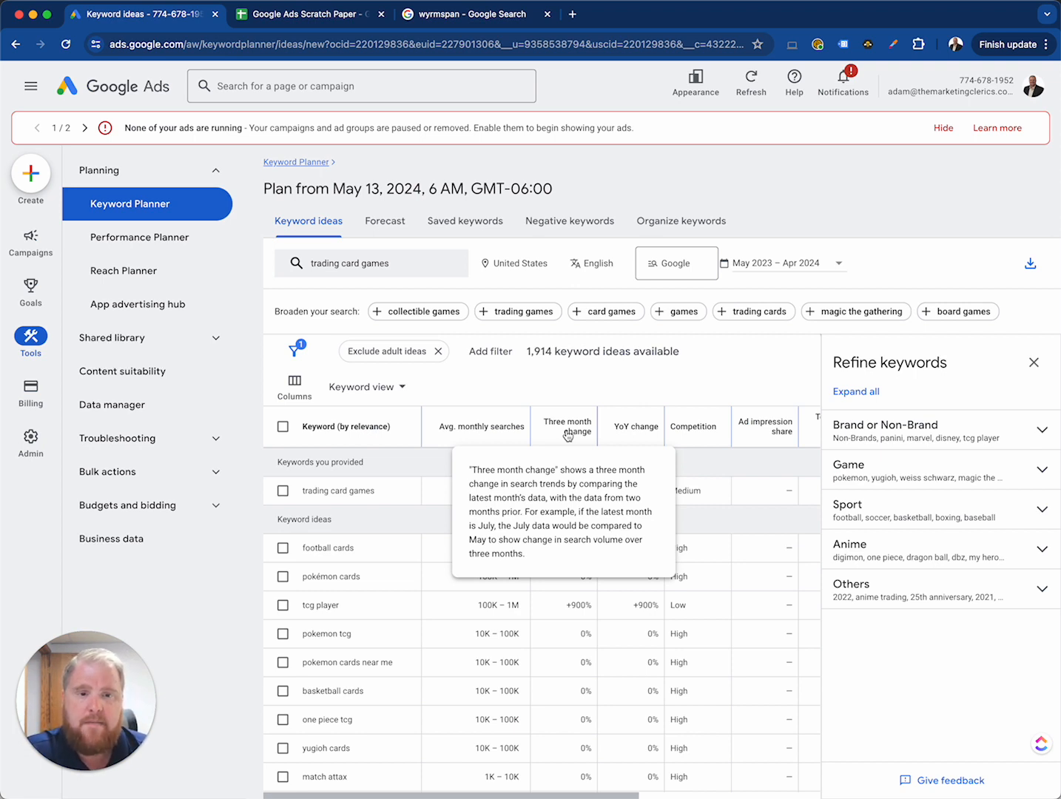
pyautogui.moveTo(641, 439)
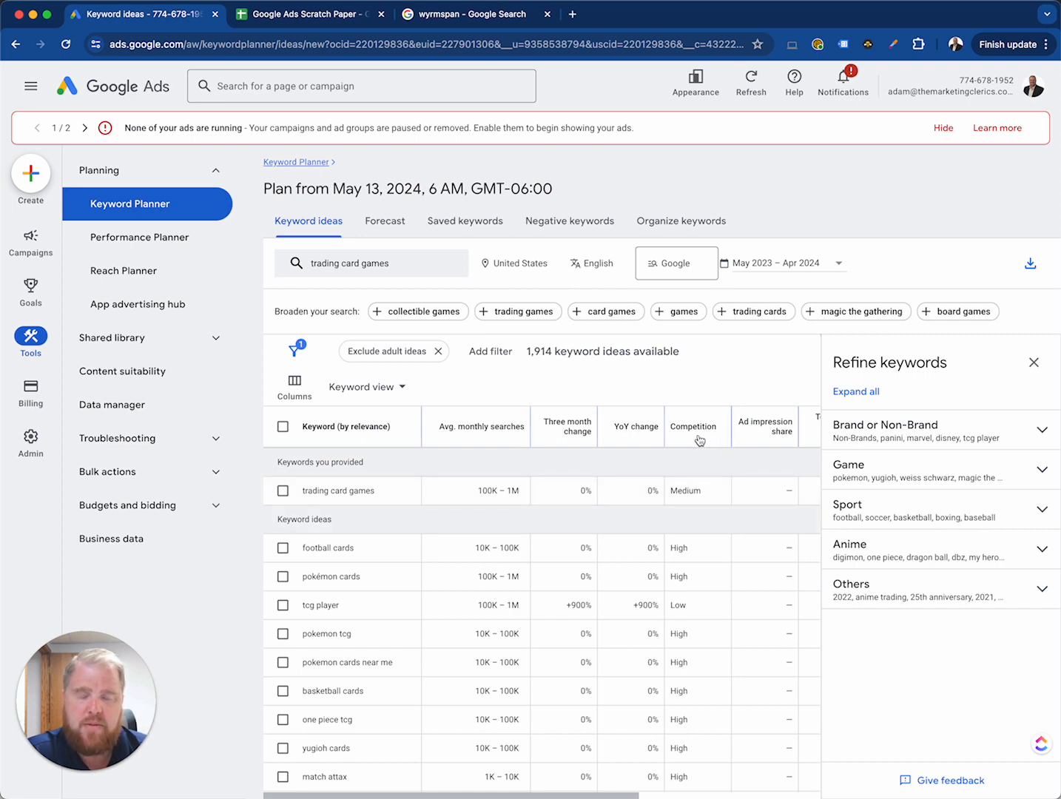
pyautogui.moveTo(753, 441)
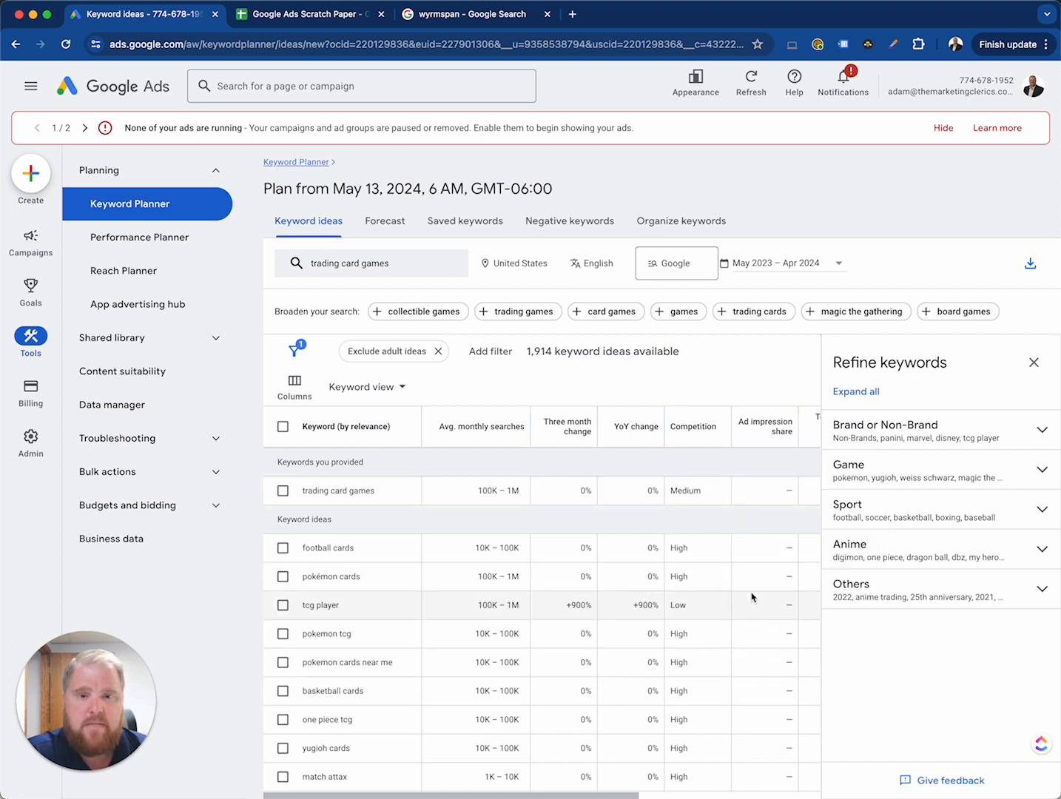
# Step: Compare the low and high top-of-page bids with the average monthly searches and competition for "trading card games"
pyautogui.hscroll(5, 769, 549)
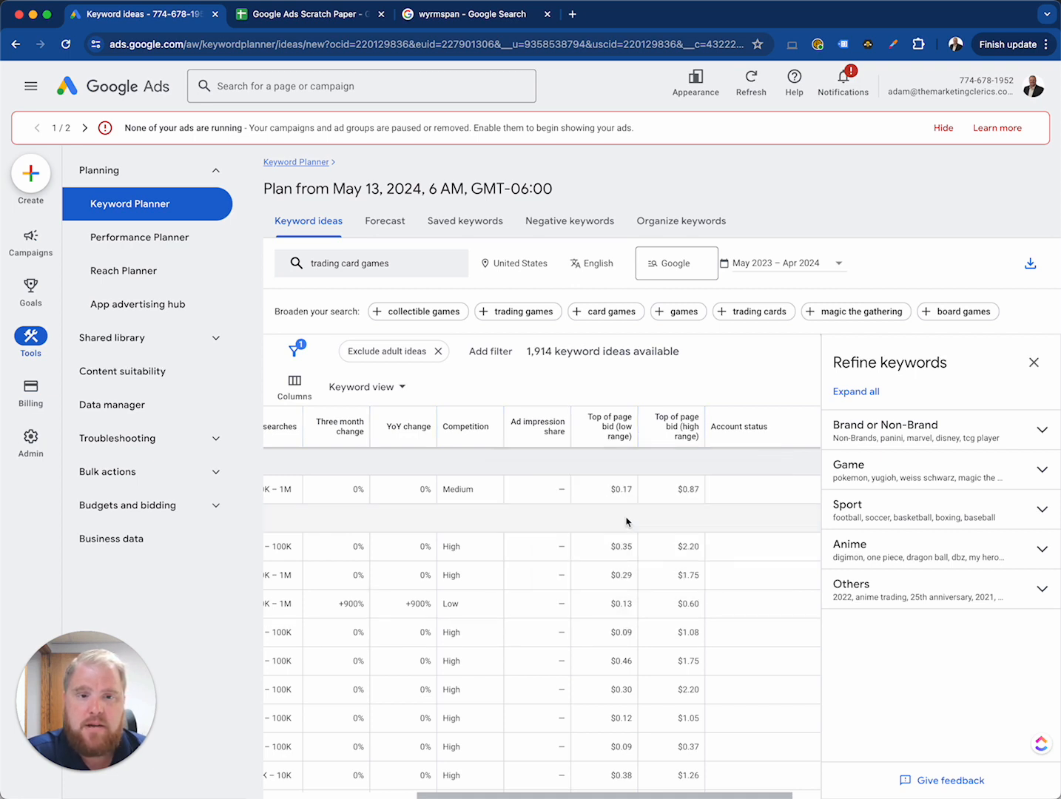
pyautogui.moveTo(607, 435)
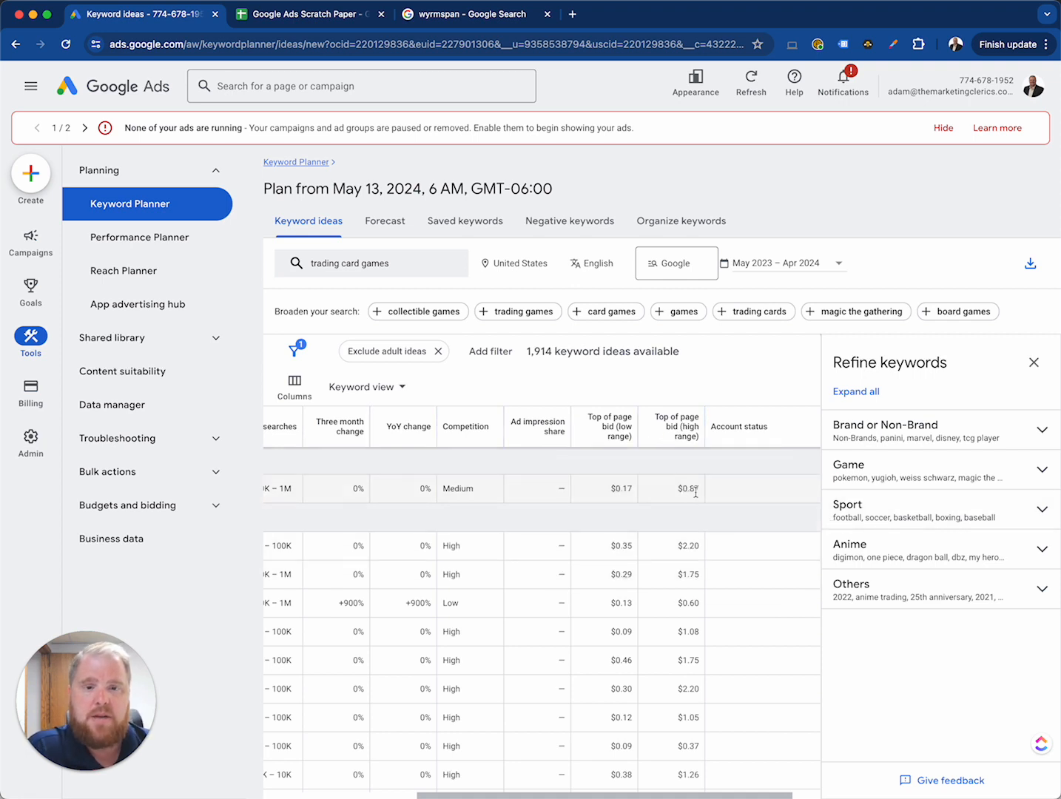
pyautogui.hscroll(-3, 682, 497)
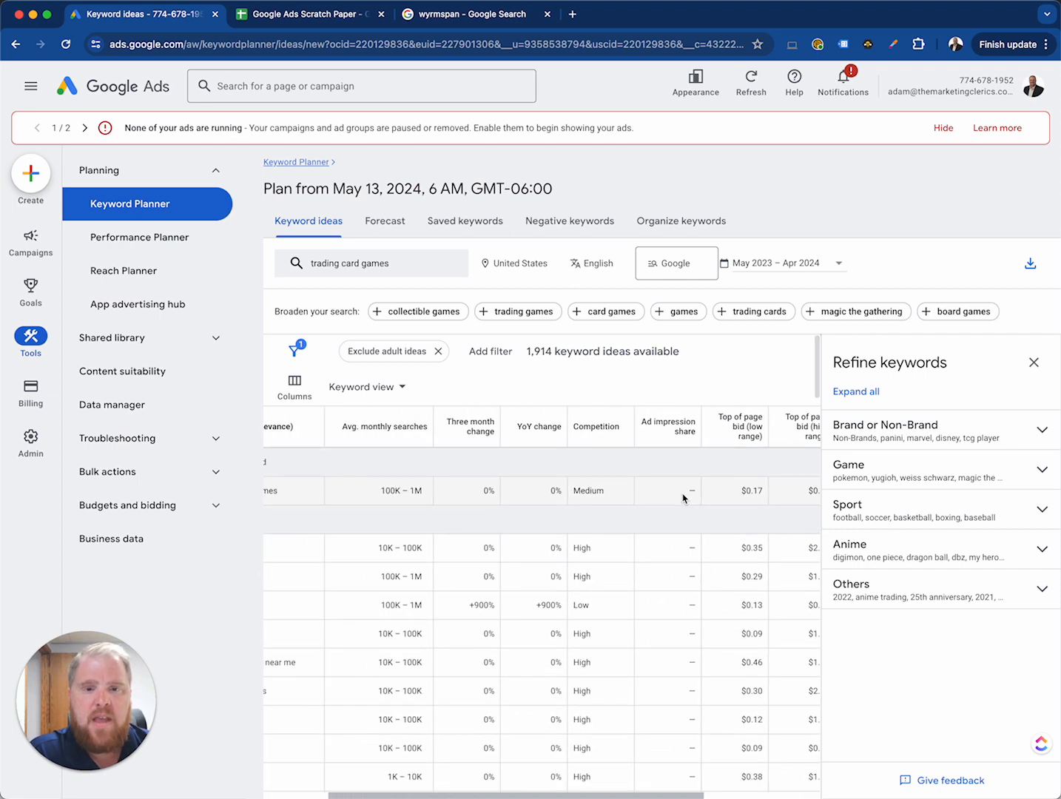
pyautogui.hscroll(-3, 683, 498)
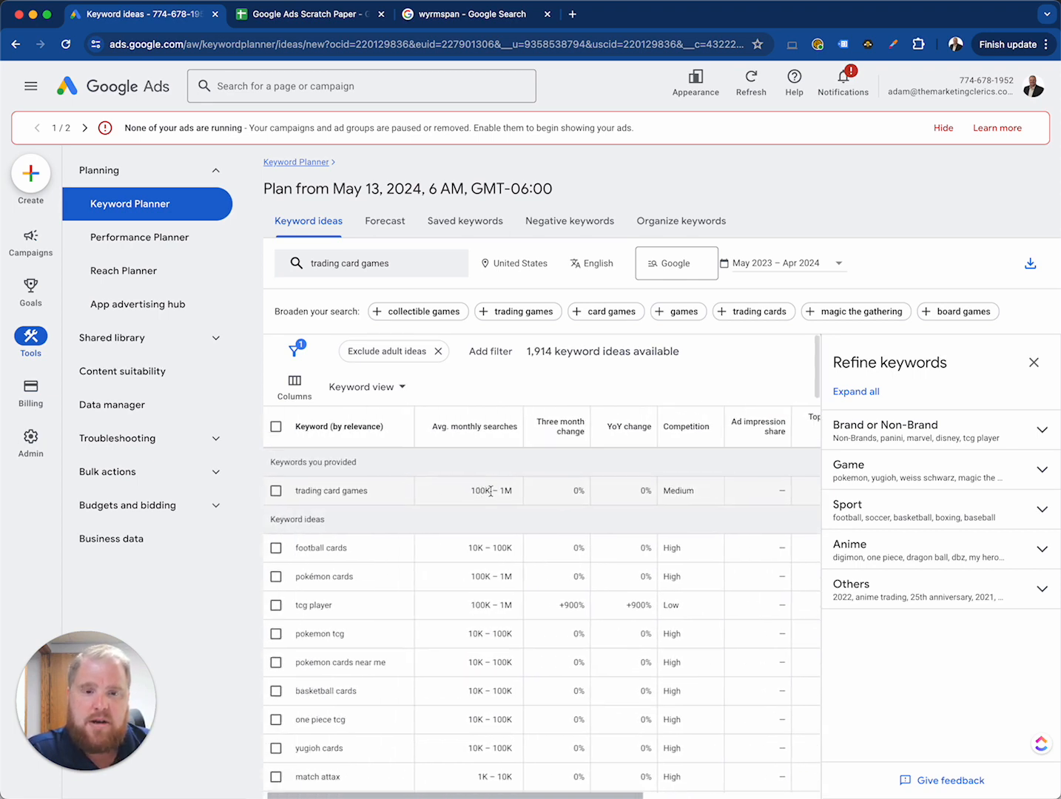
pyautogui.hscroll(-1, 495, 491)
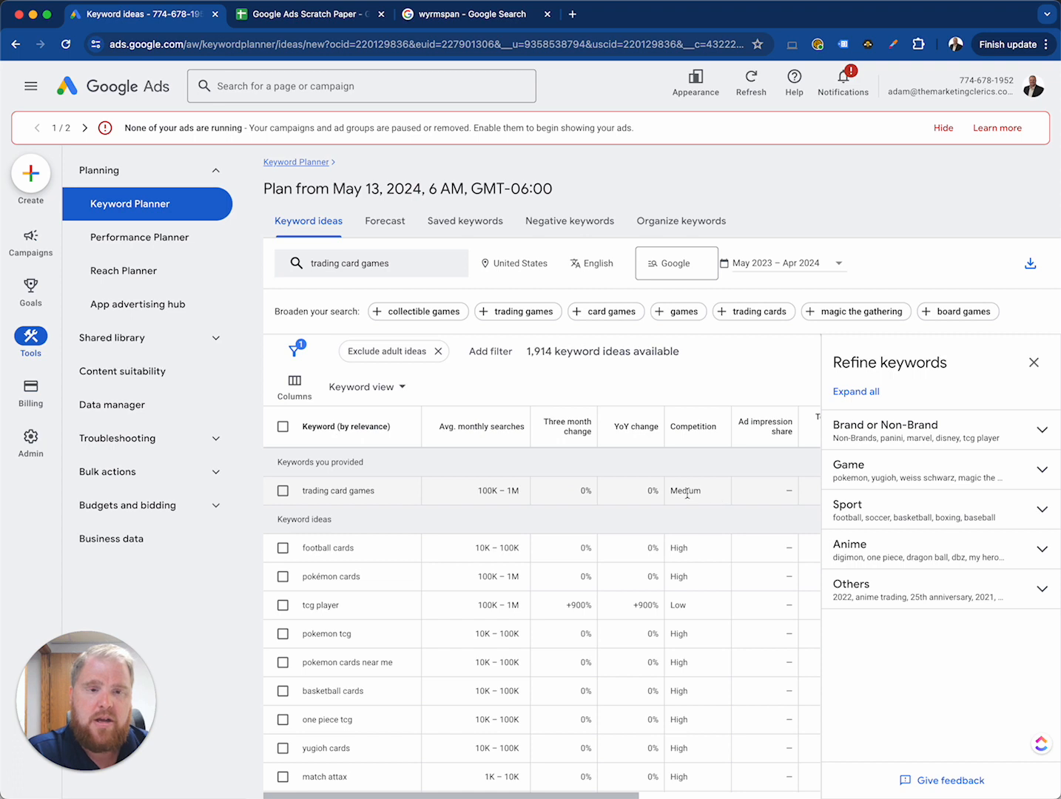
pyautogui.hscroll(5, 708, 495)
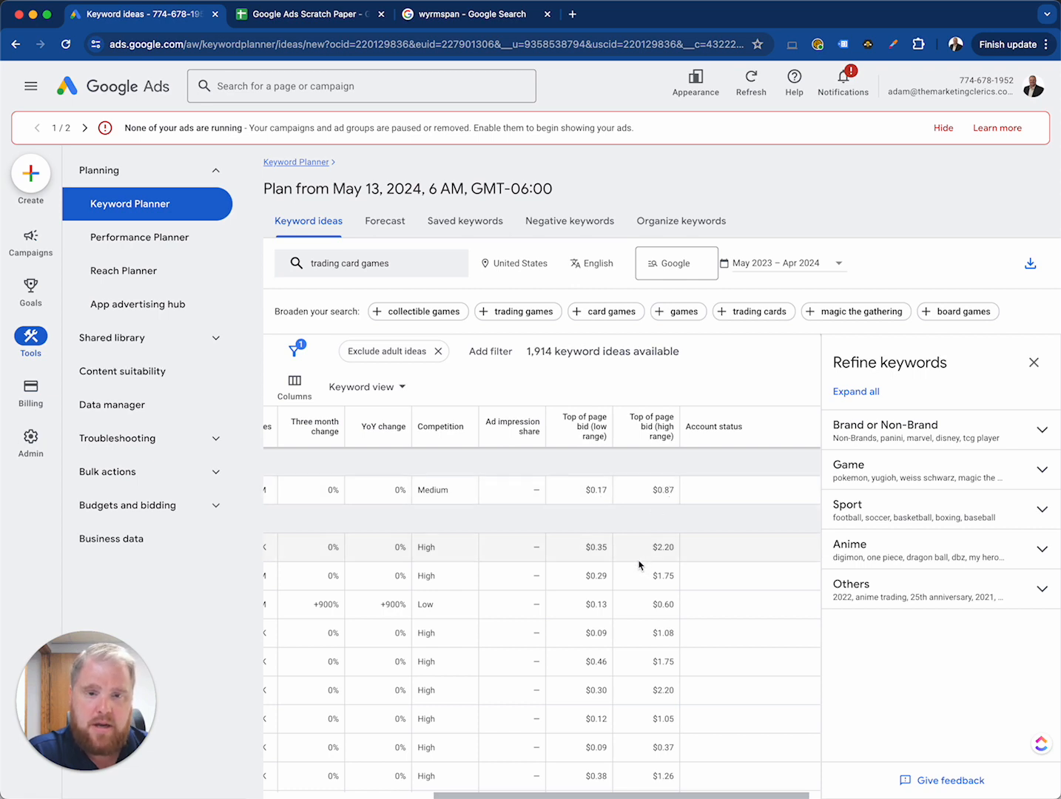
pyautogui.hscroll(-5, 640, 566)
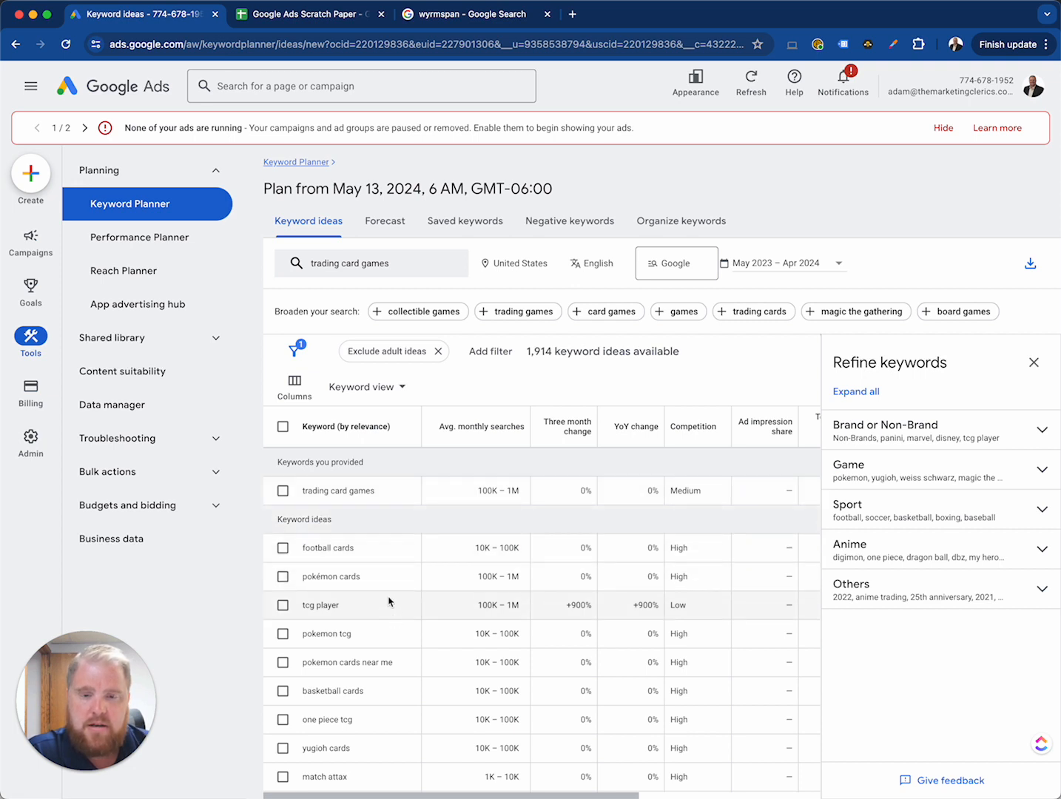
# Step: Review the suggested keyword ideas, comparing "tcg player" with the other keywords on search volume and competition
pyautogui.scroll(-2, 391, 581)
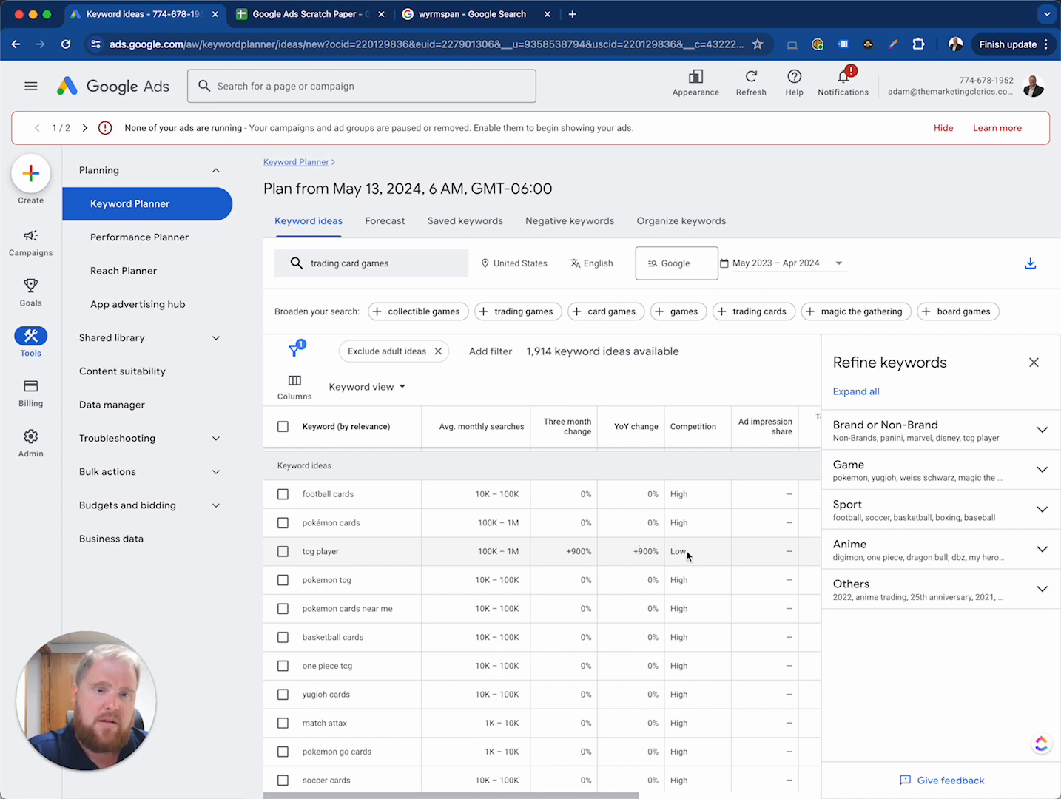
pyautogui.scroll(-2, 506, 621)
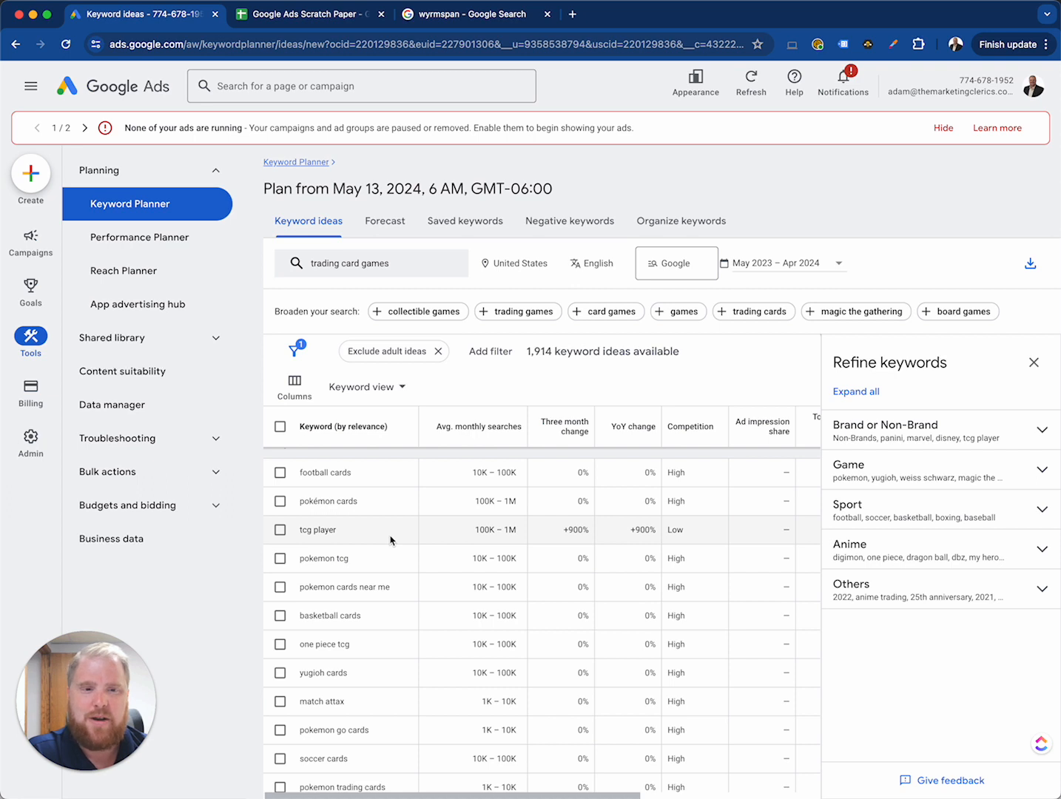
pyautogui.scroll(2, 395, 532)
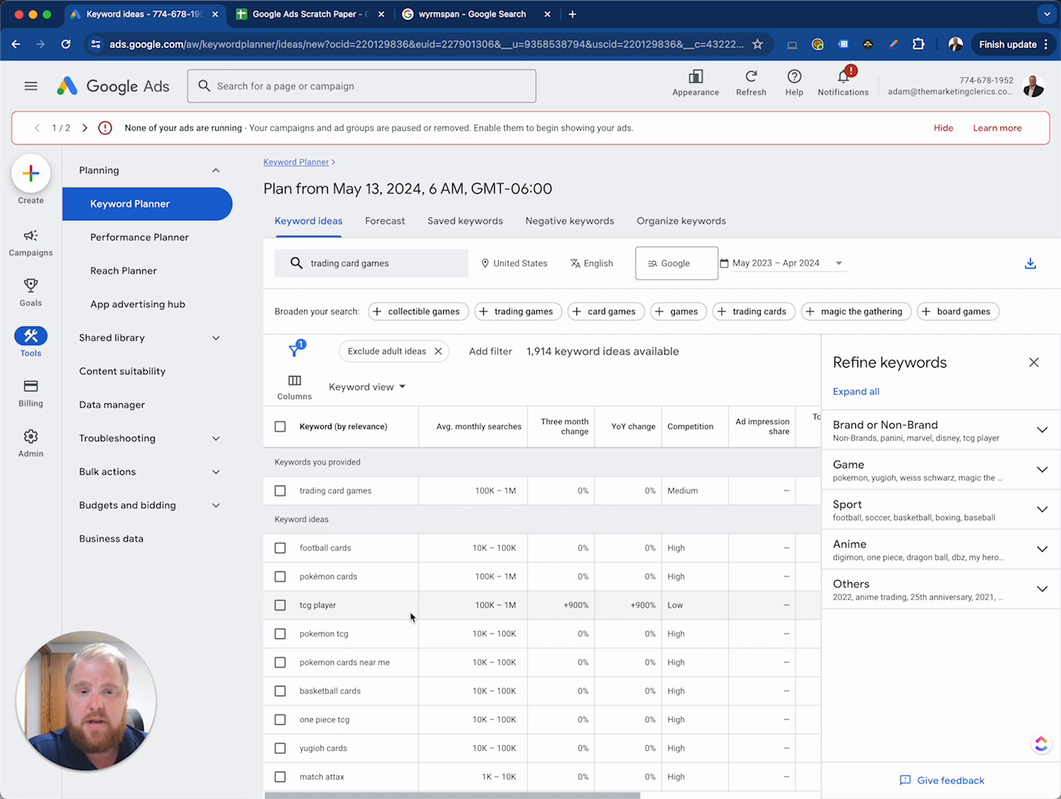
pyautogui.scroll(-2, 411, 616)
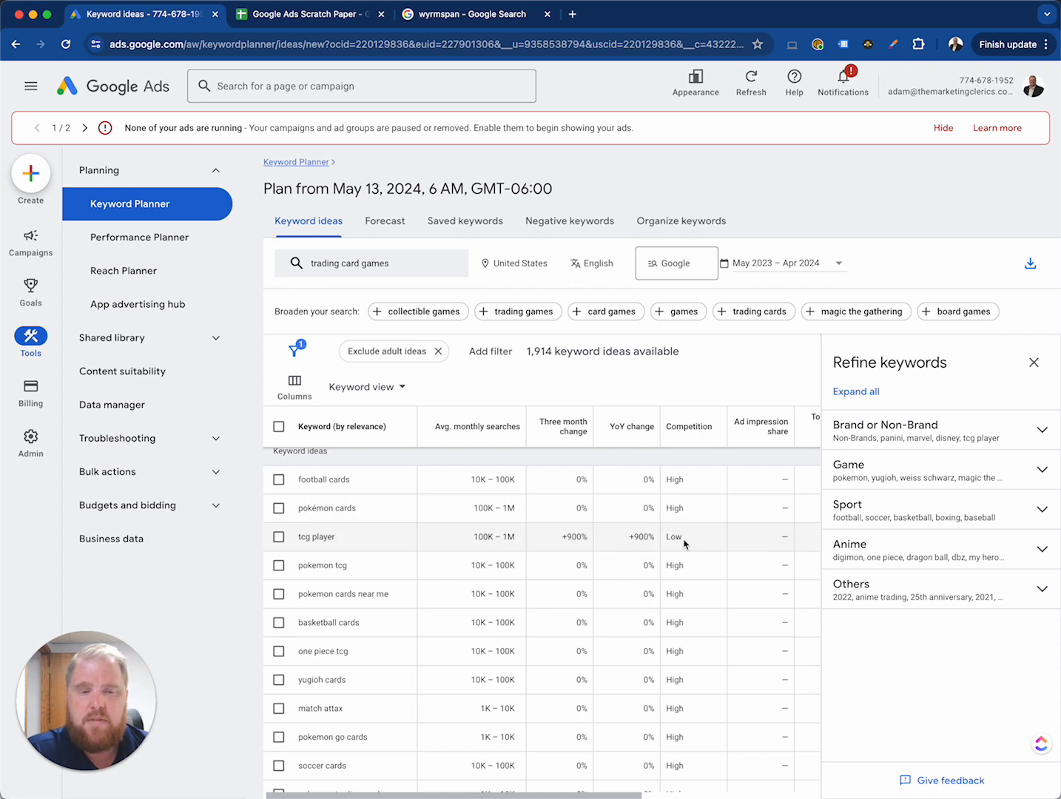
pyautogui.scroll(-2, 658, 630)
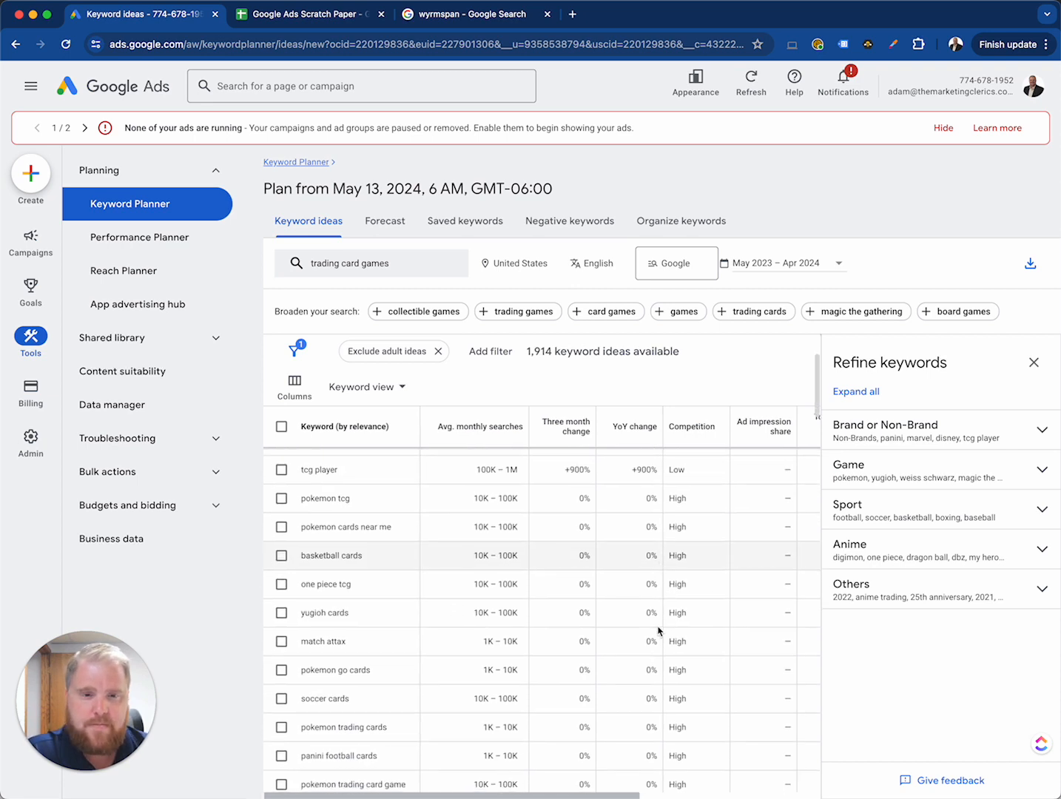
pyautogui.scroll(-2, 628, 621)
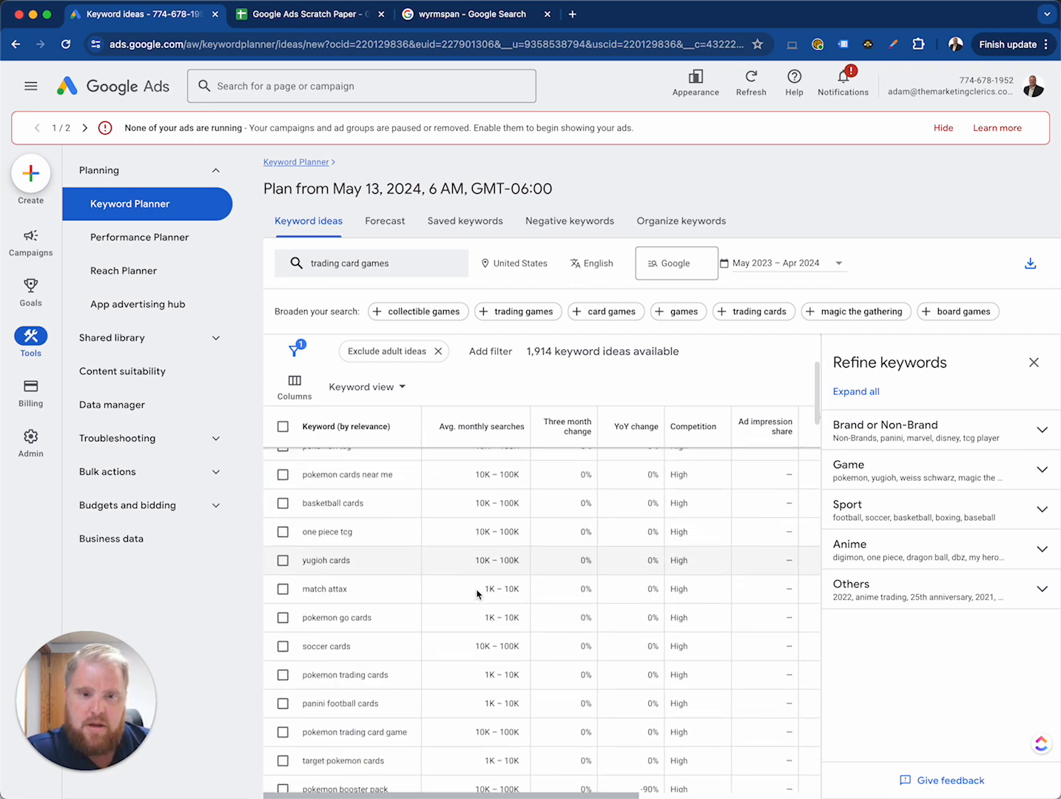
pyautogui.scroll(-4, 731, 625)
pyautogui.scroll(-2, 712, 627)
# Step: Close the Refine keywords pane to widen the table and bring the keyword names and bid columns into view
pyautogui.hscroll(3, 714, 626)
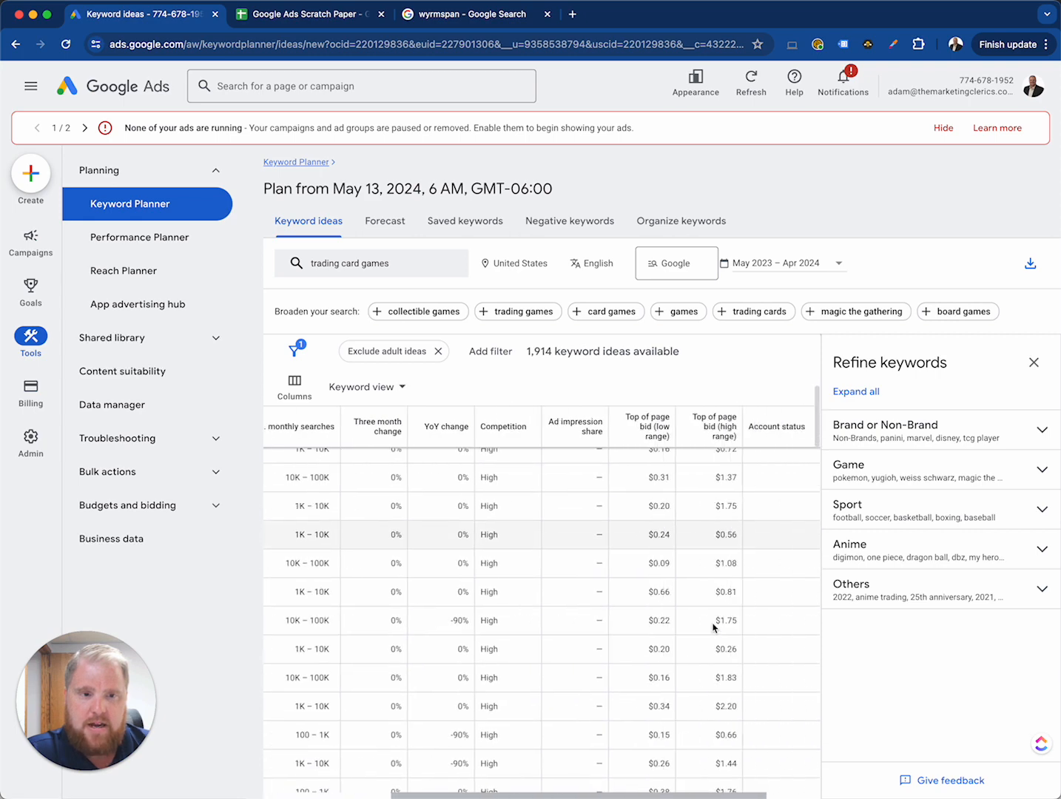
pyautogui.click(1034, 363)
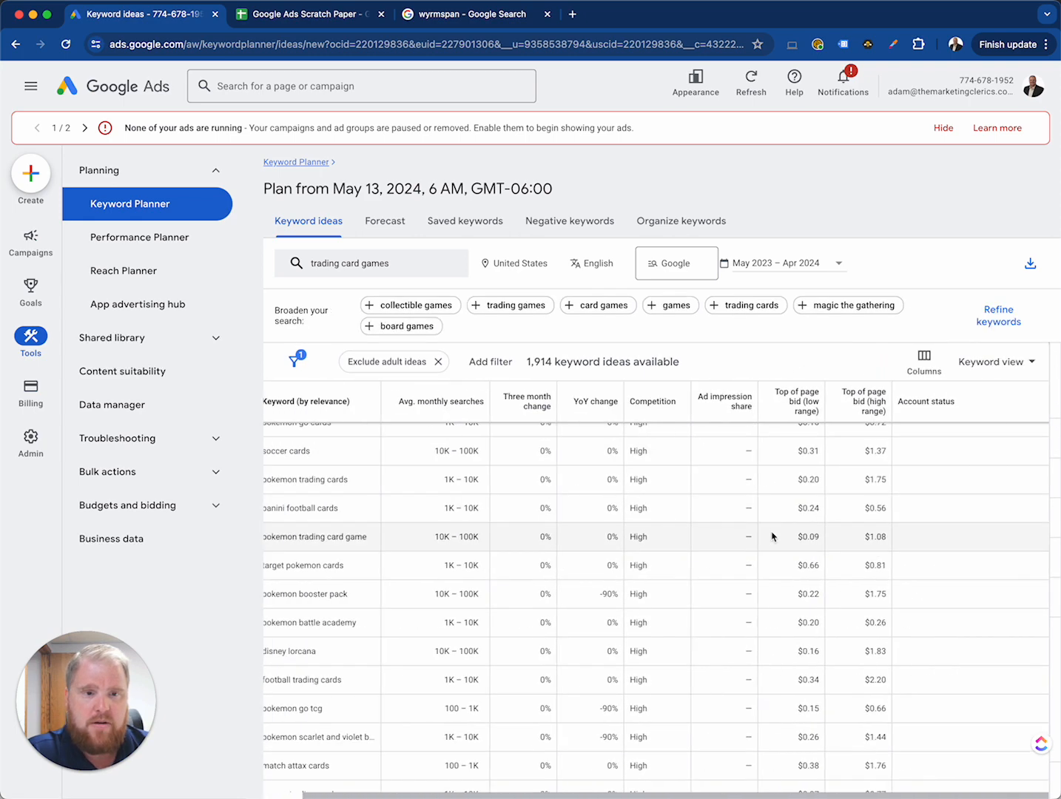
pyautogui.hscroll(-1, 772, 536)
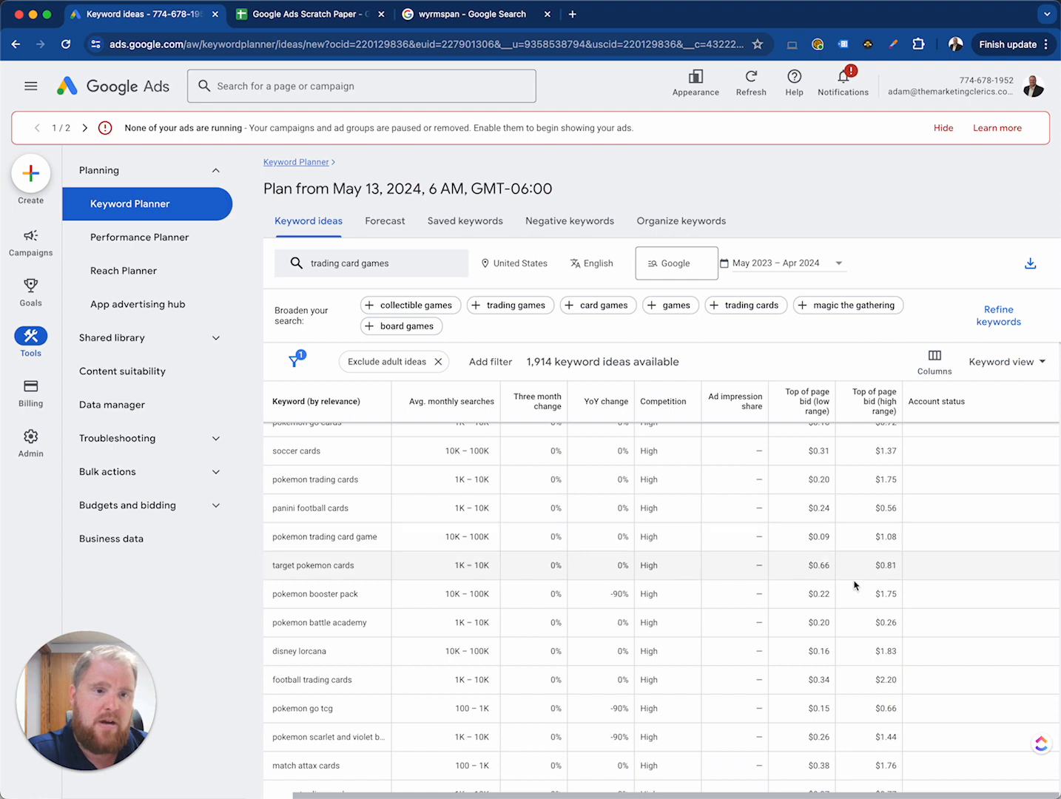
# Step: Examine the further keyword ideas for their monthly searches, competition and low and high top-of-page bids
pyautogui.scroll(-2, 850, 596)
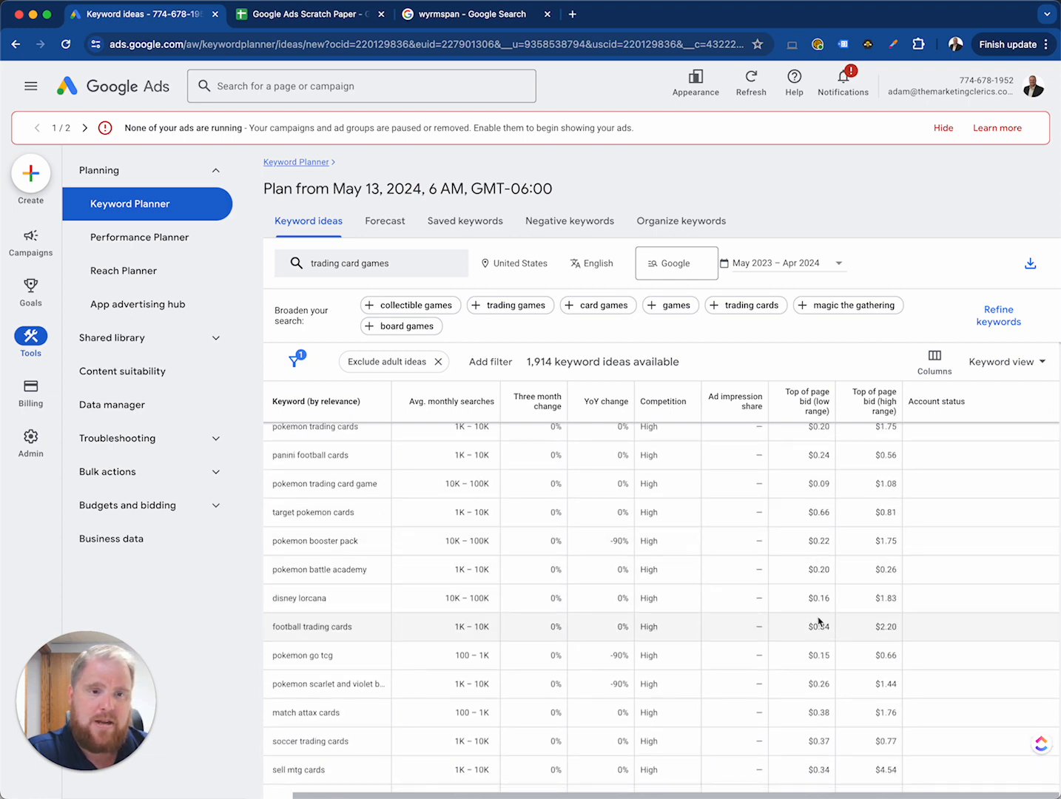
pyautogui.scroll(-3, 820, 620)
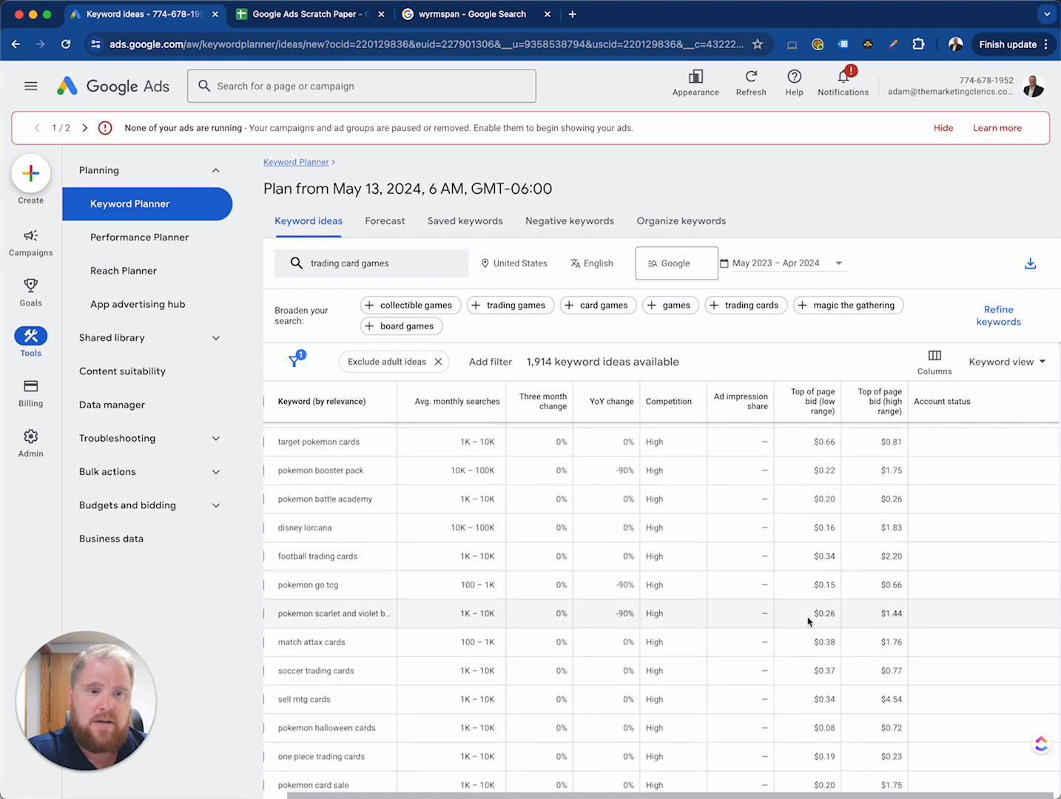
pyautogui.scroll(-7, 829, 620)
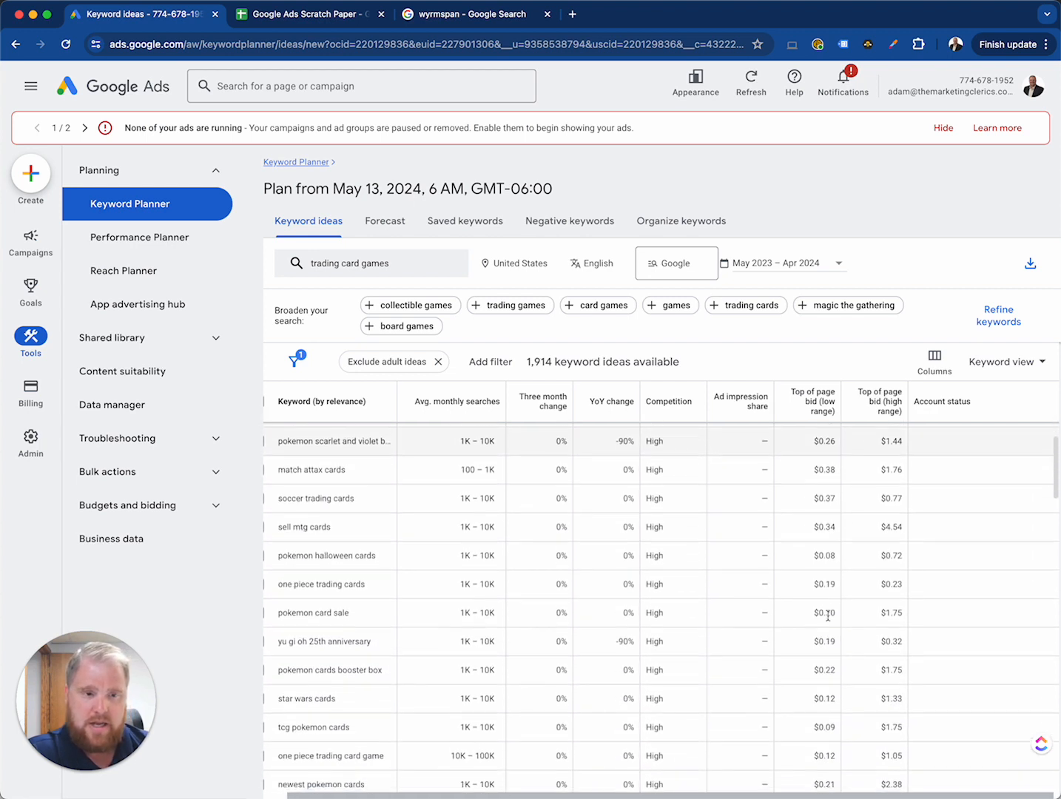
pyautogui.scroll(-2, 858, 610)
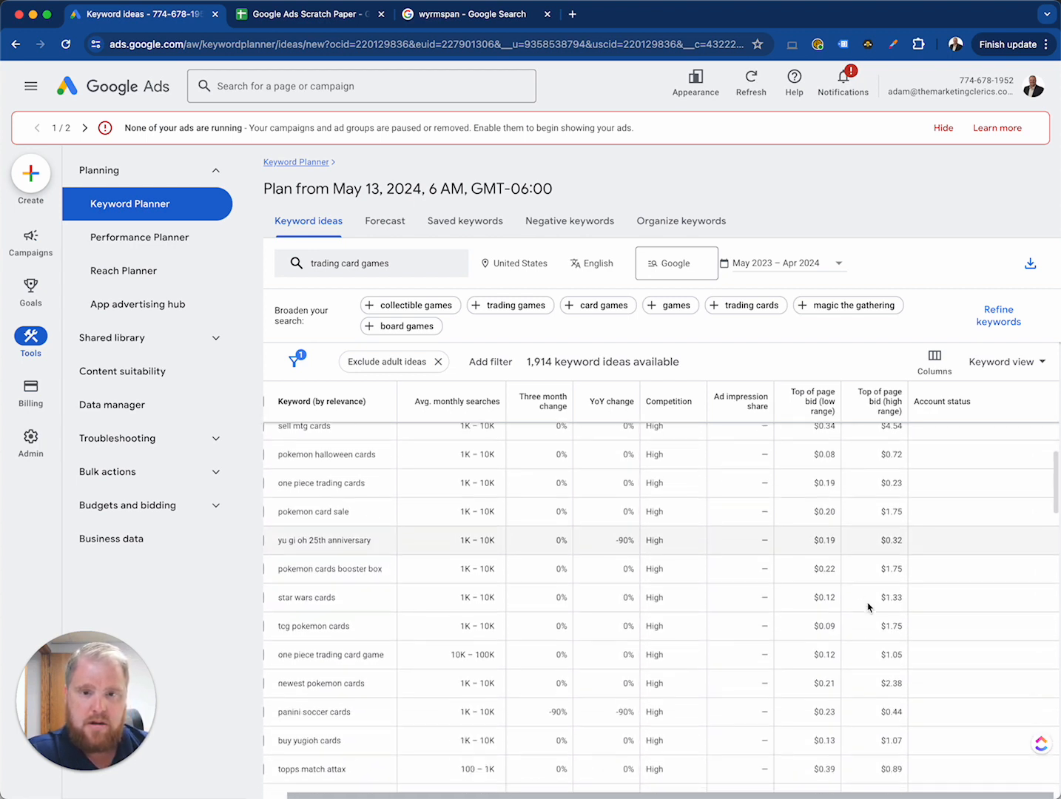
pyautogui.scroll(1, 858, 592)
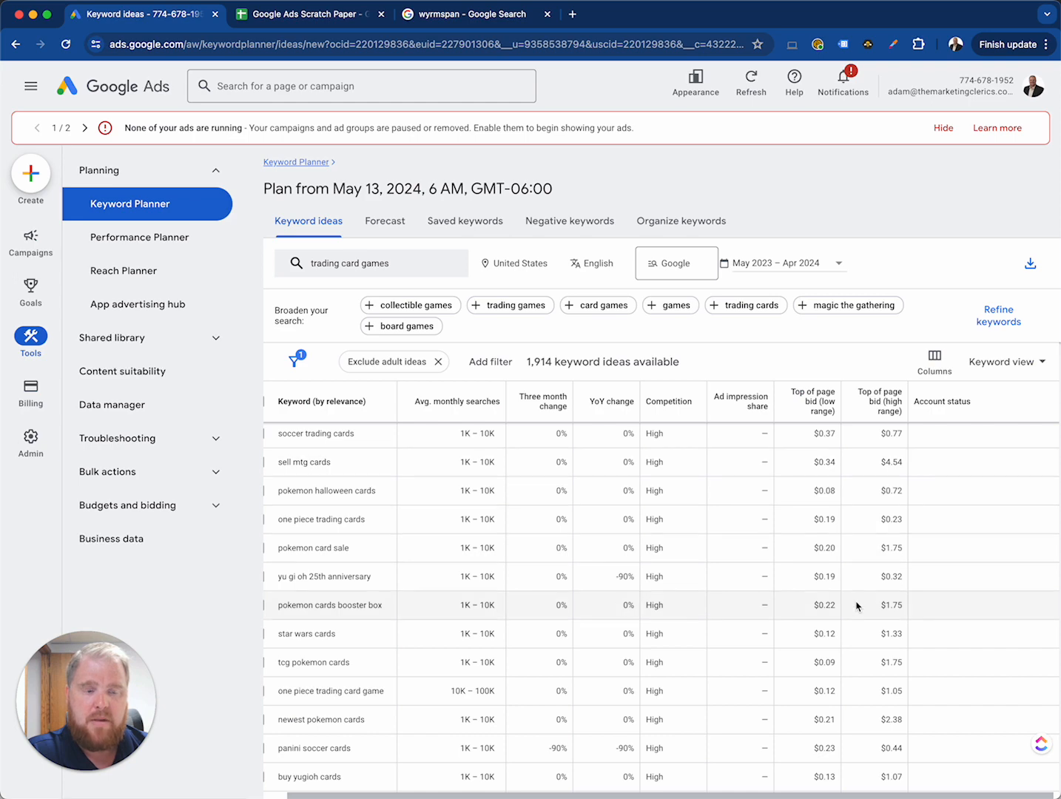
pyautogui.scroll(-5, 861, 603)
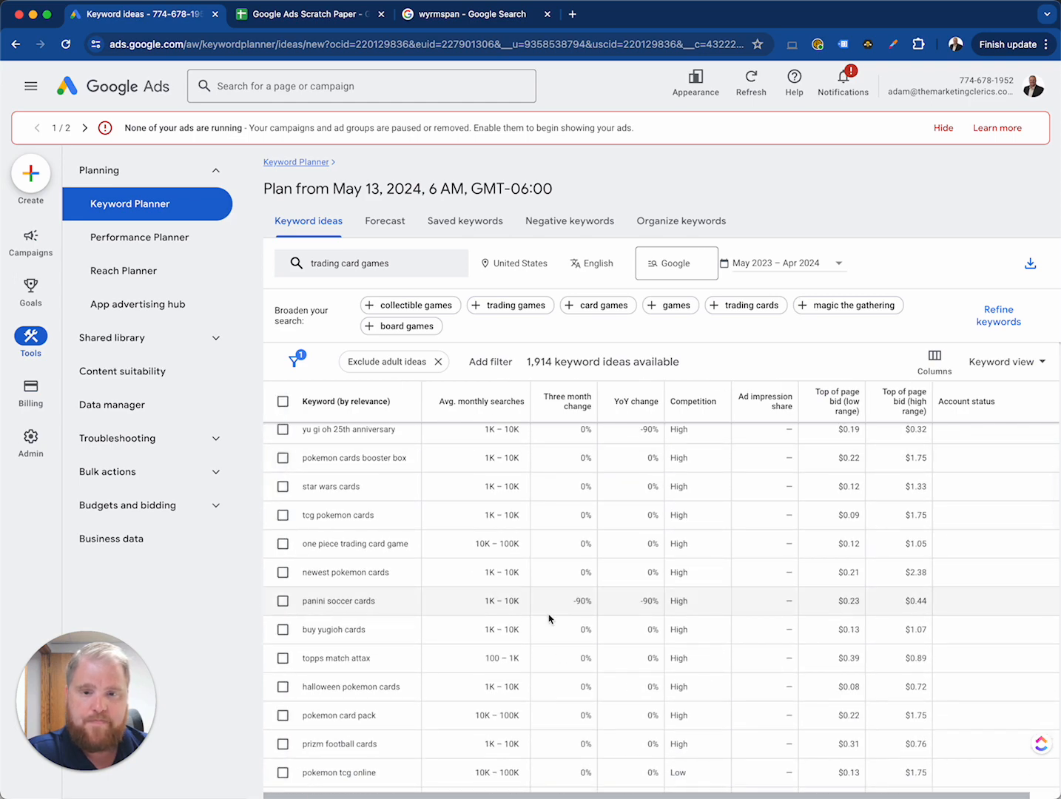
pyautogui.scroll(-10, 512, 614)
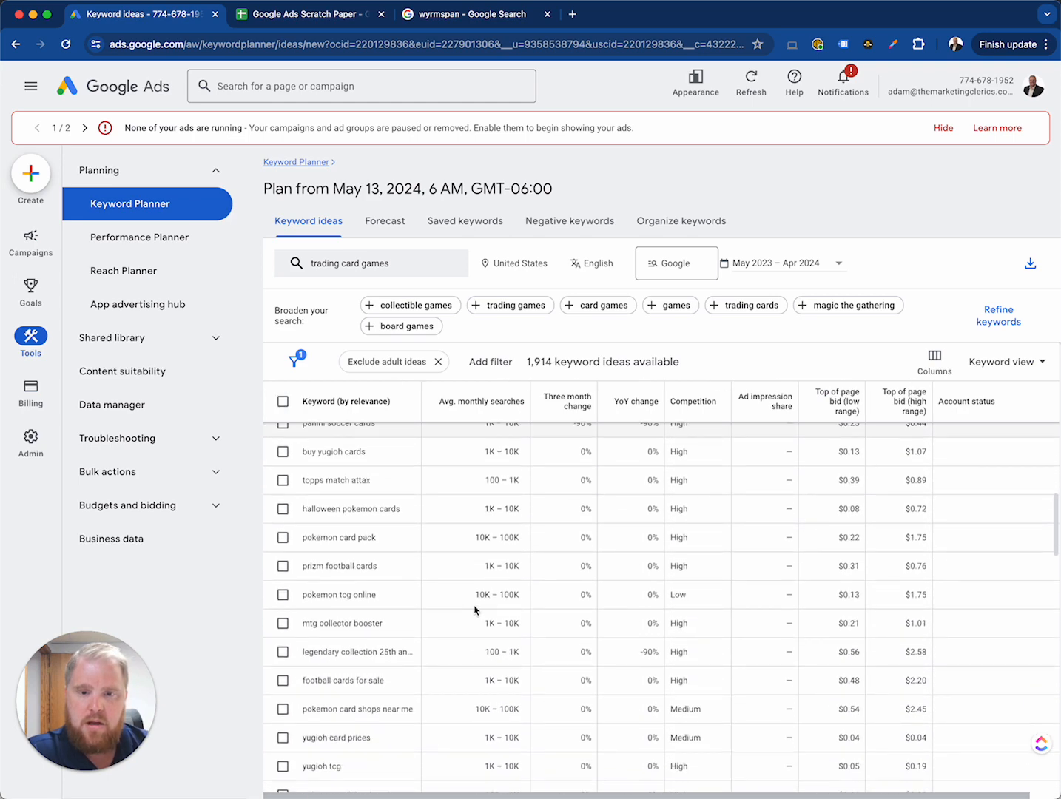
pyautogui.scroll(-6, 474, 610)
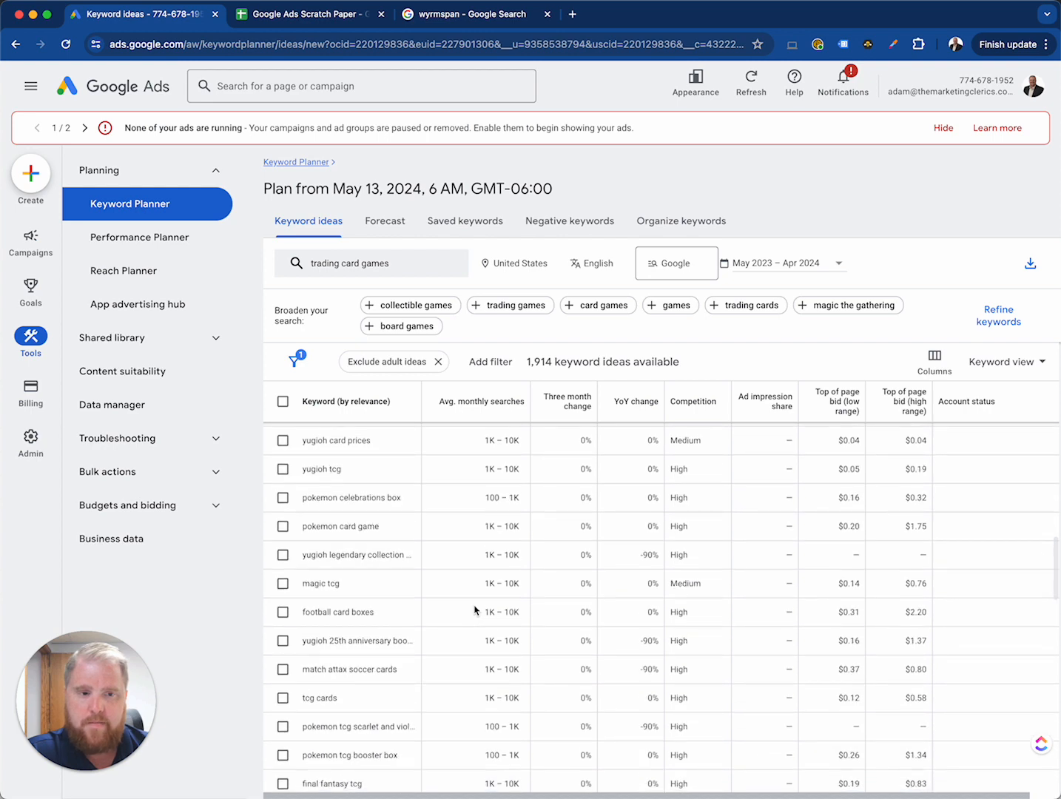
# Step: Select all 100 loaded keywords for "trading card games" in the keyword ideas table and copy them
pyautogui.scroll(10, 474, 610)
pyautogui.scroll(10, 475, 610)
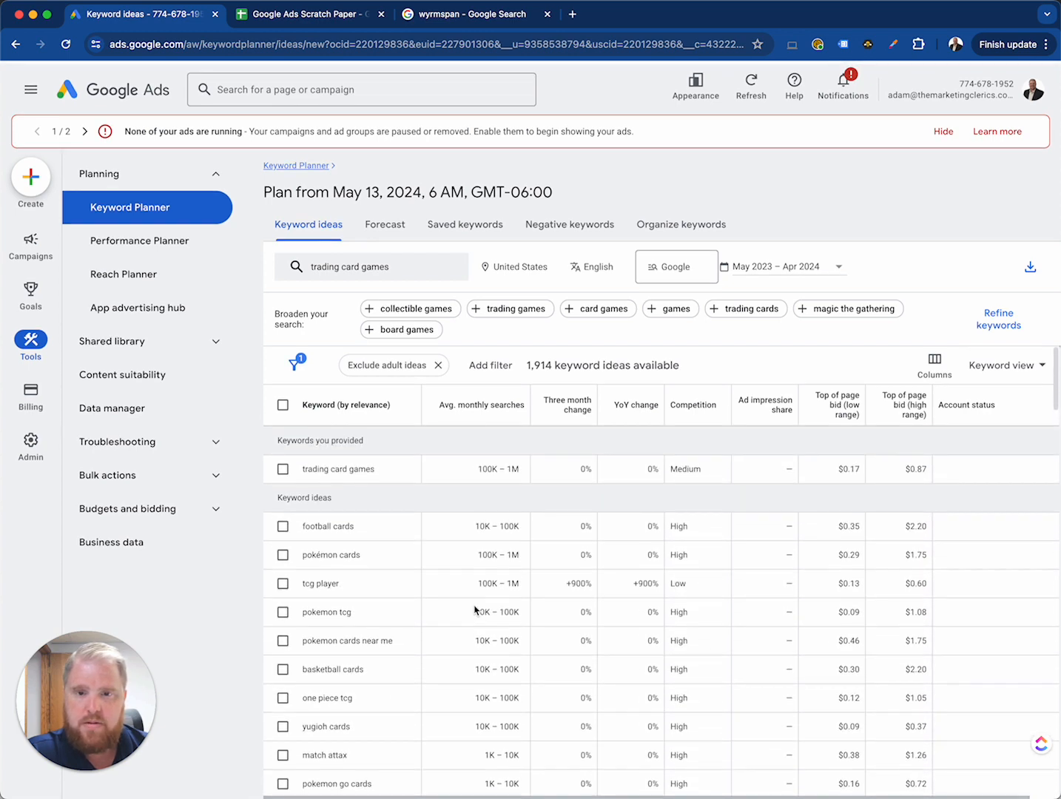
pyautogui.click(283, 401)
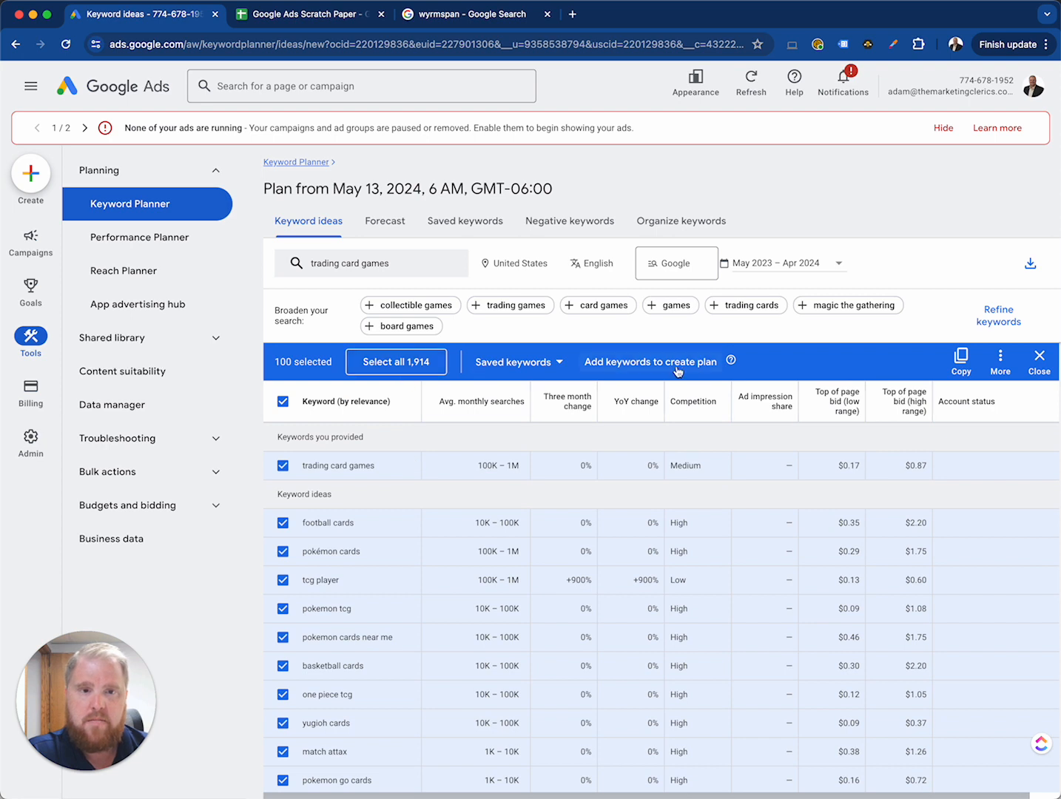
pyautogui.click(962, 367)
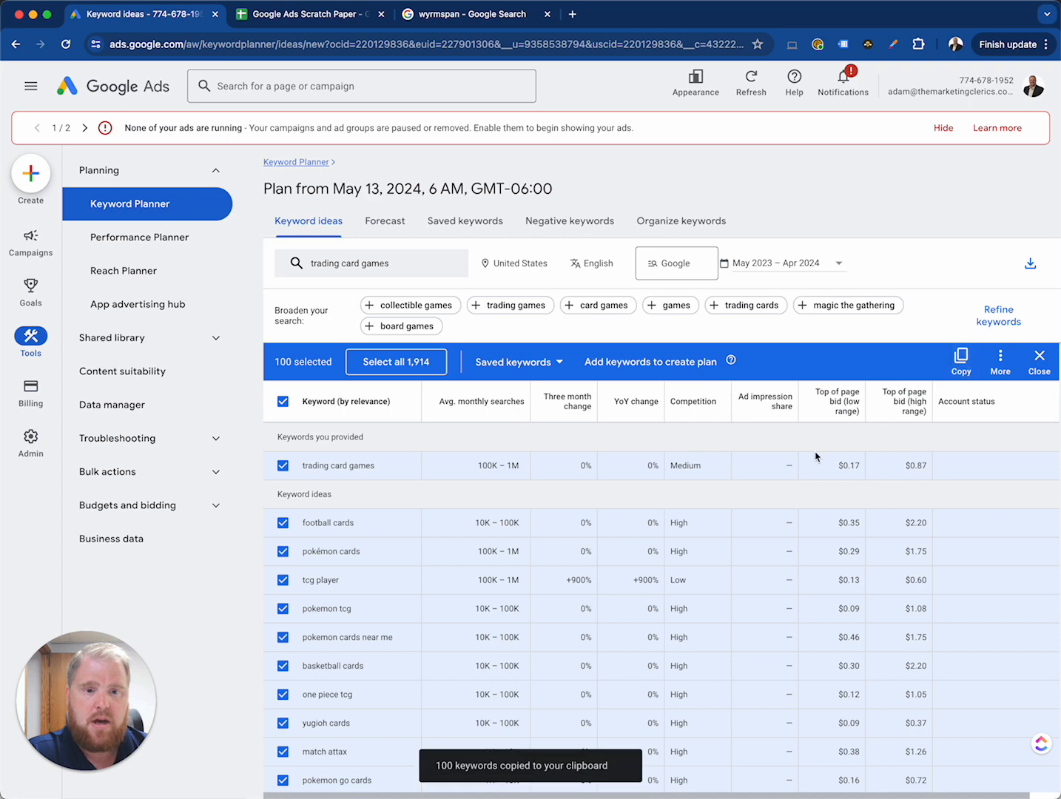
# Step: Try to paste the copied keywords into cell A1 of the Google Ads Scratch Paper spreadsheet
pyautogui.click(311, 14)
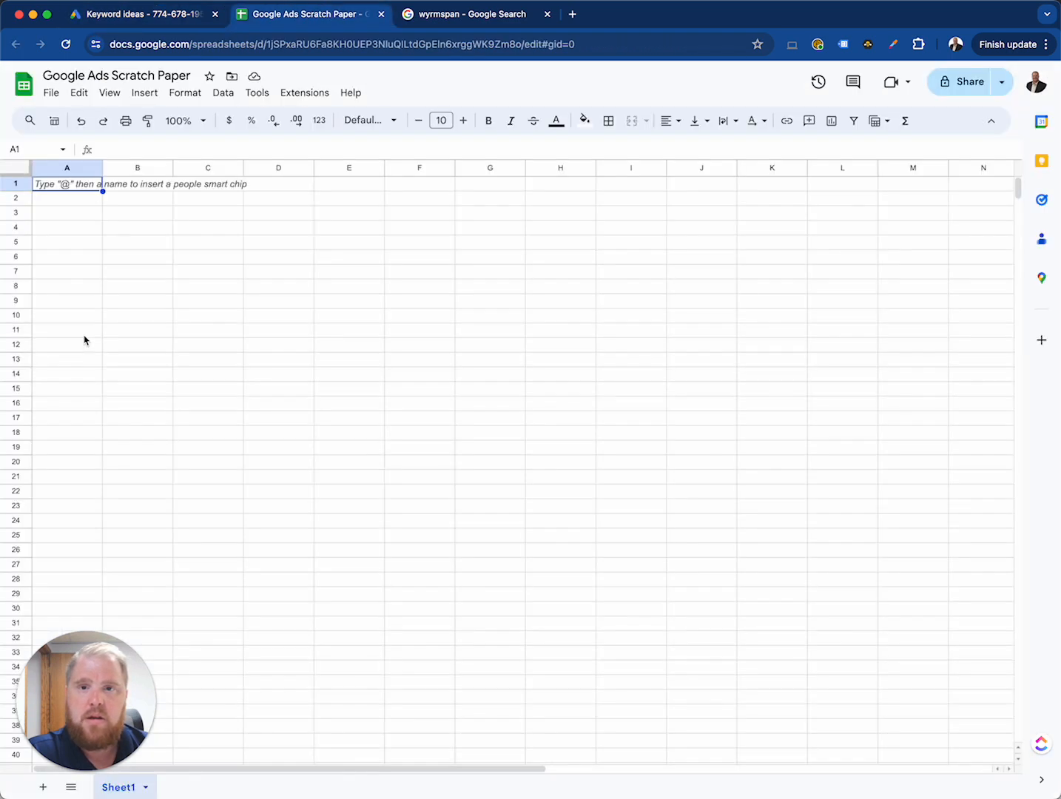
pyautogui.click(66, 183)
pyautogui.press('cmd+v')
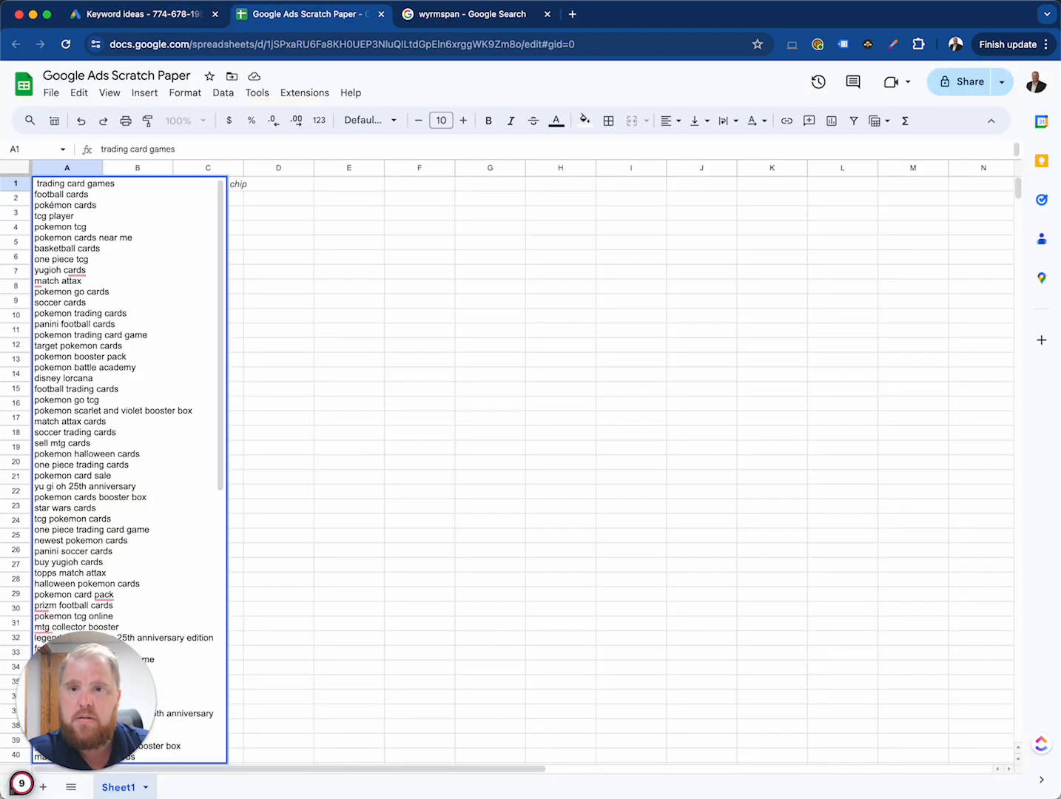
pyautogui.press('Escape')
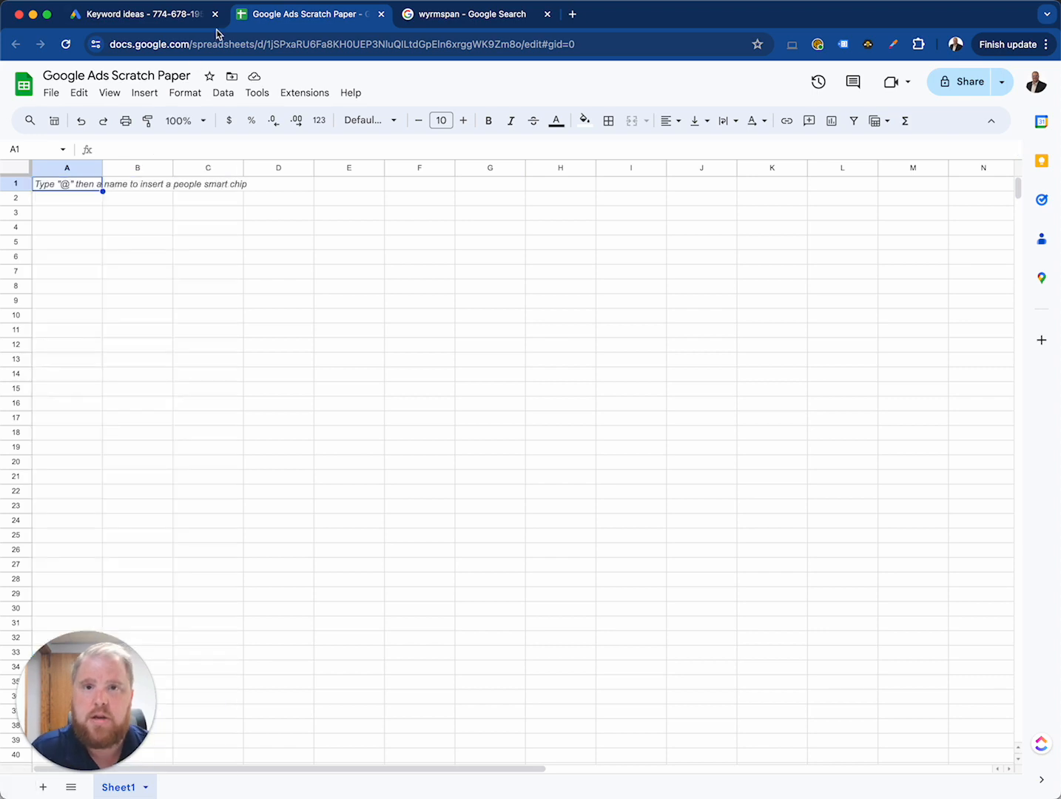
# Step: Back in Keyword Planner, add the selected keywords to the plan and download the keyword ideas as a .csv file
pyautogui.click(148, 15)
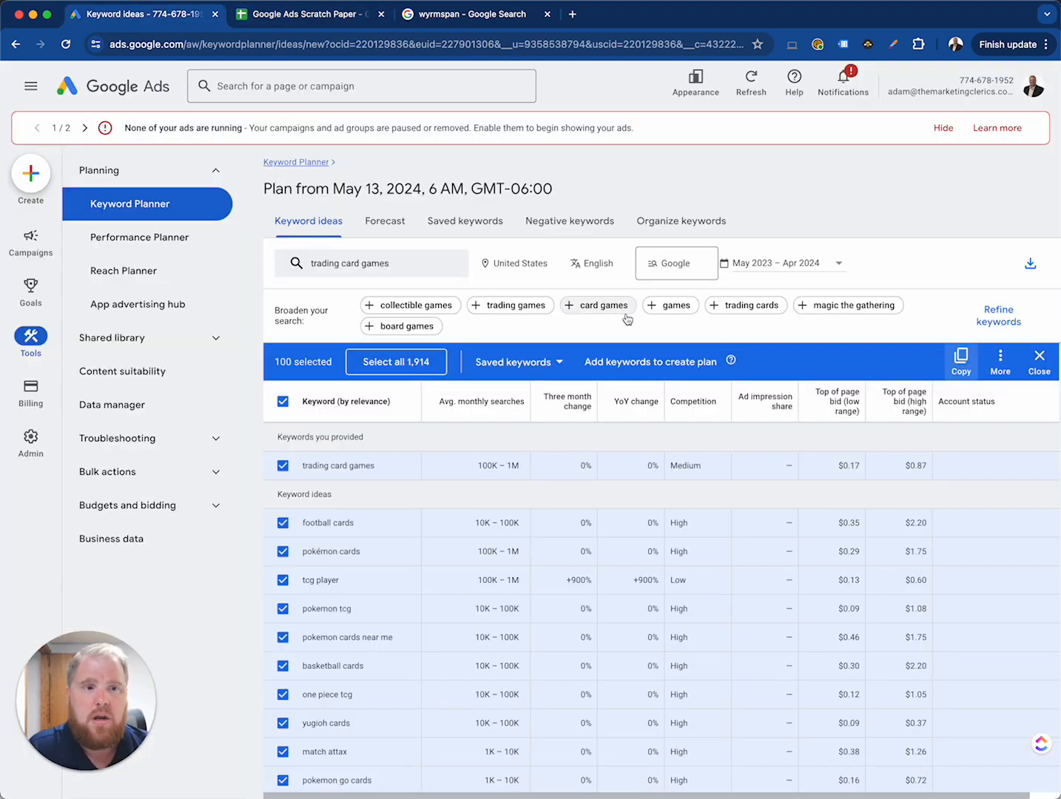
pyautogui.click(649, 362)
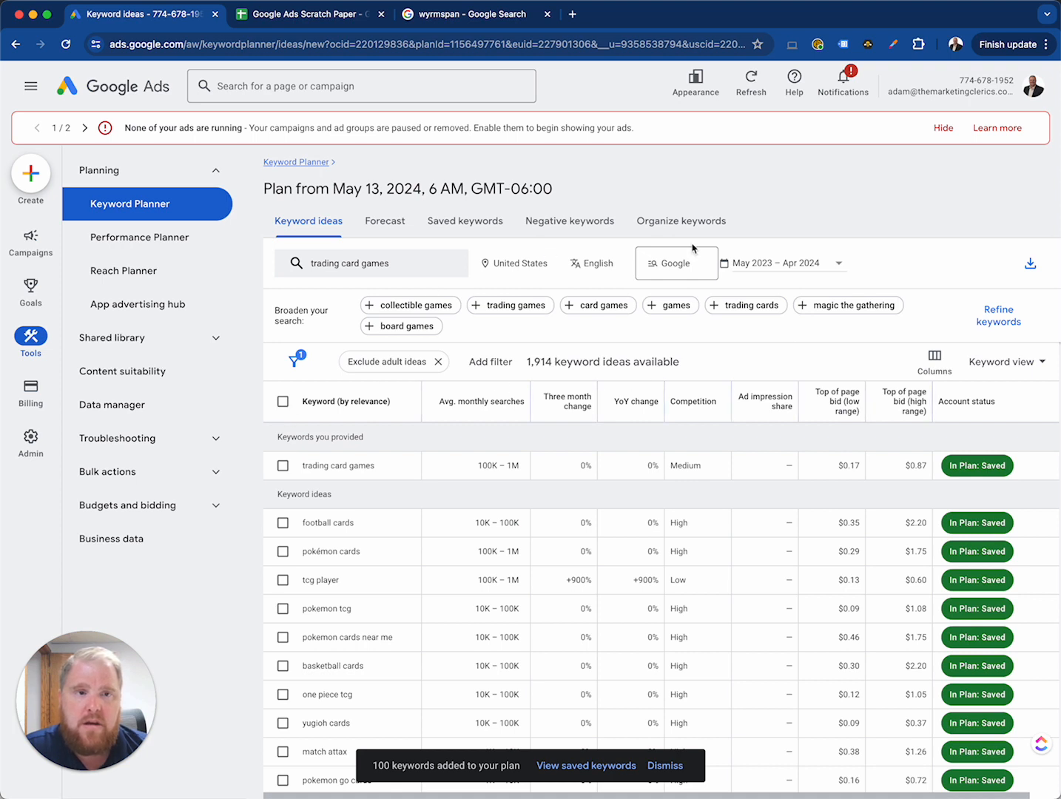
pyautogui.click(1029, 264)
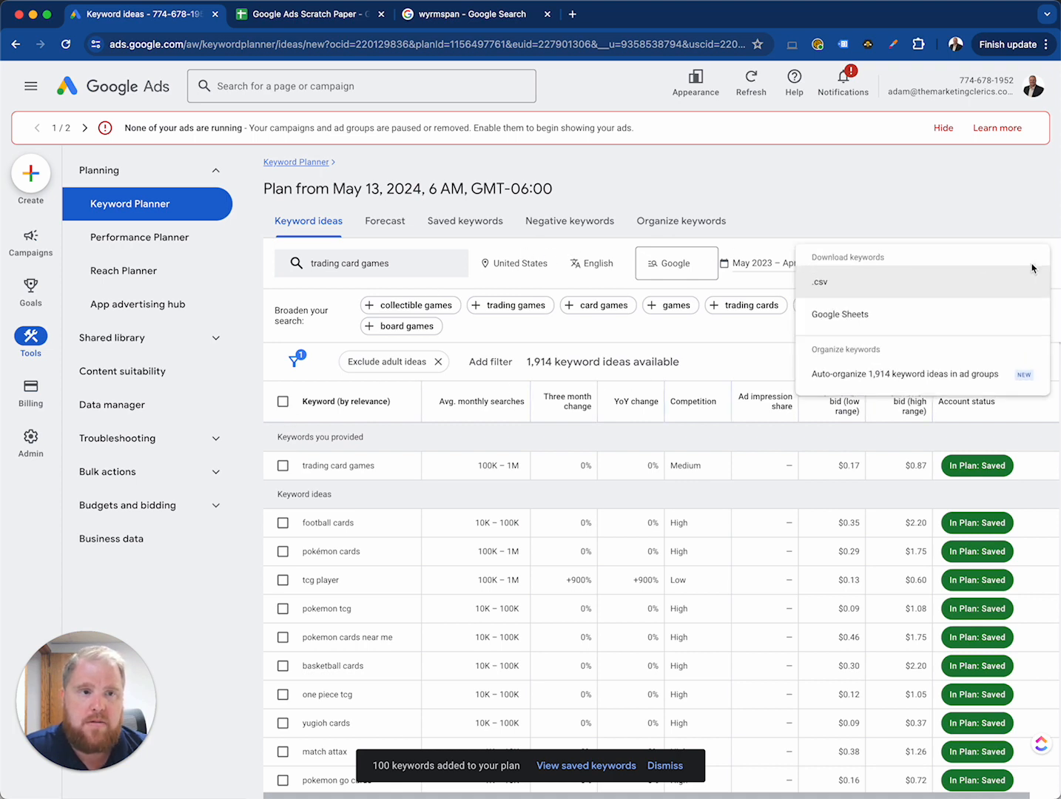
pyautogui.click(876, 291)
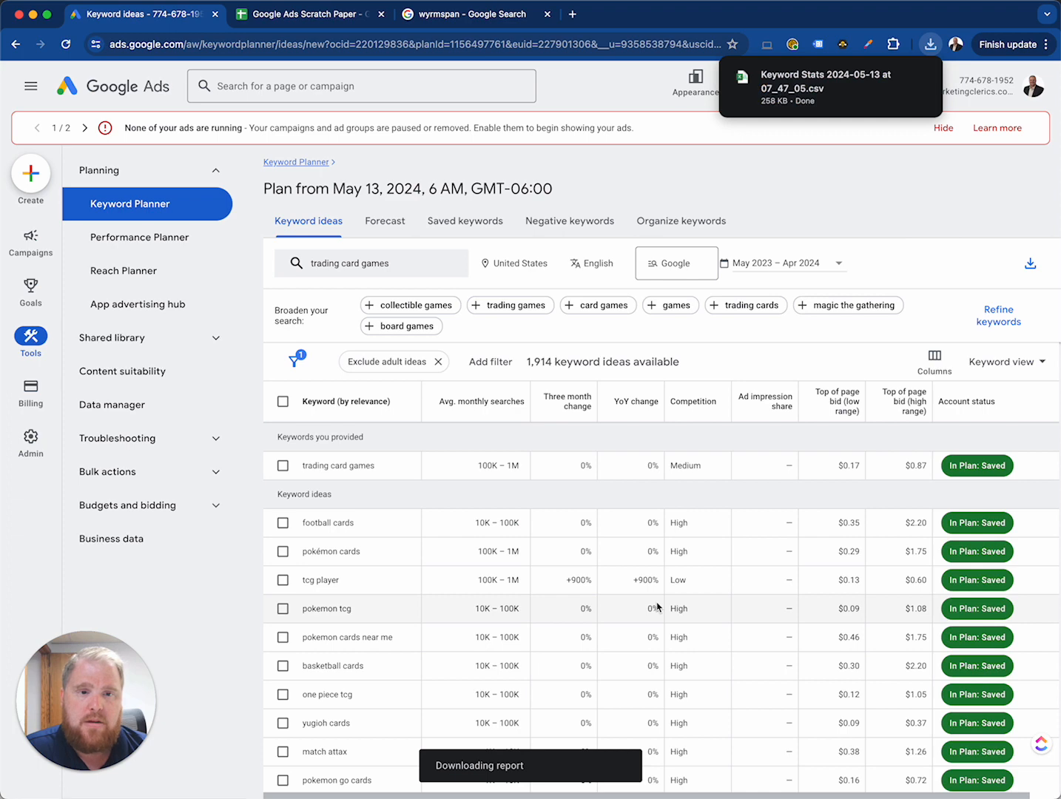
pyautogui.scroll(-3, 649, 596)
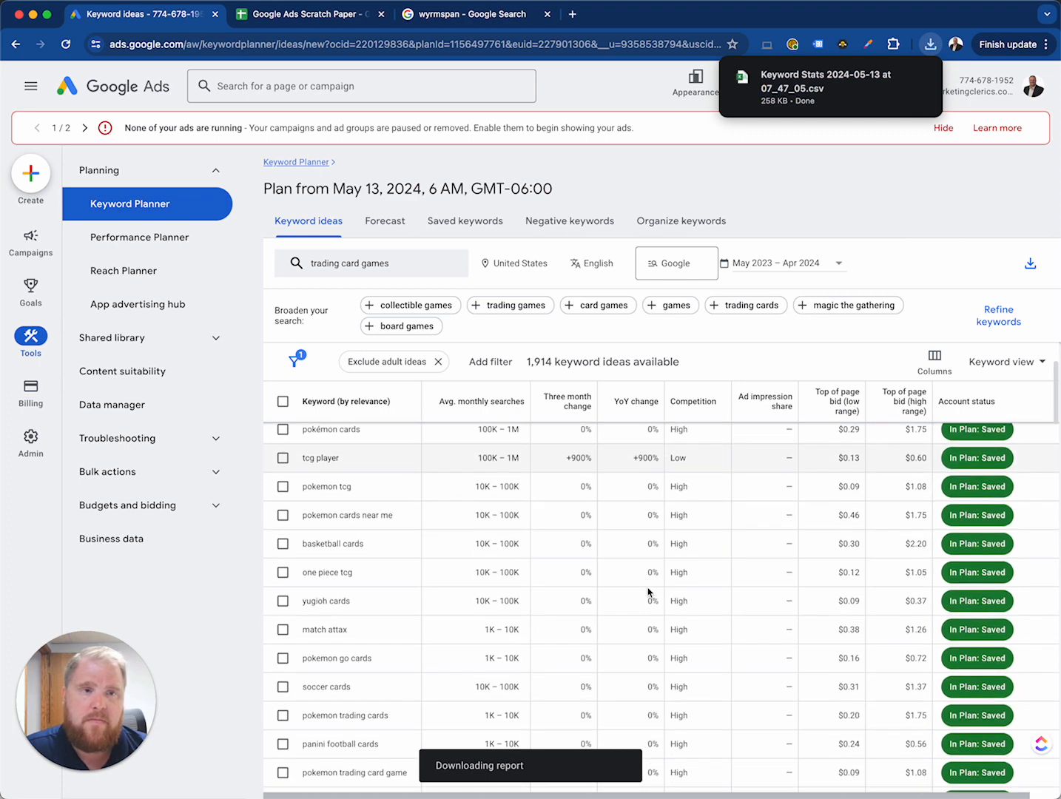
pyautogui.scroll(3, 648, 592)
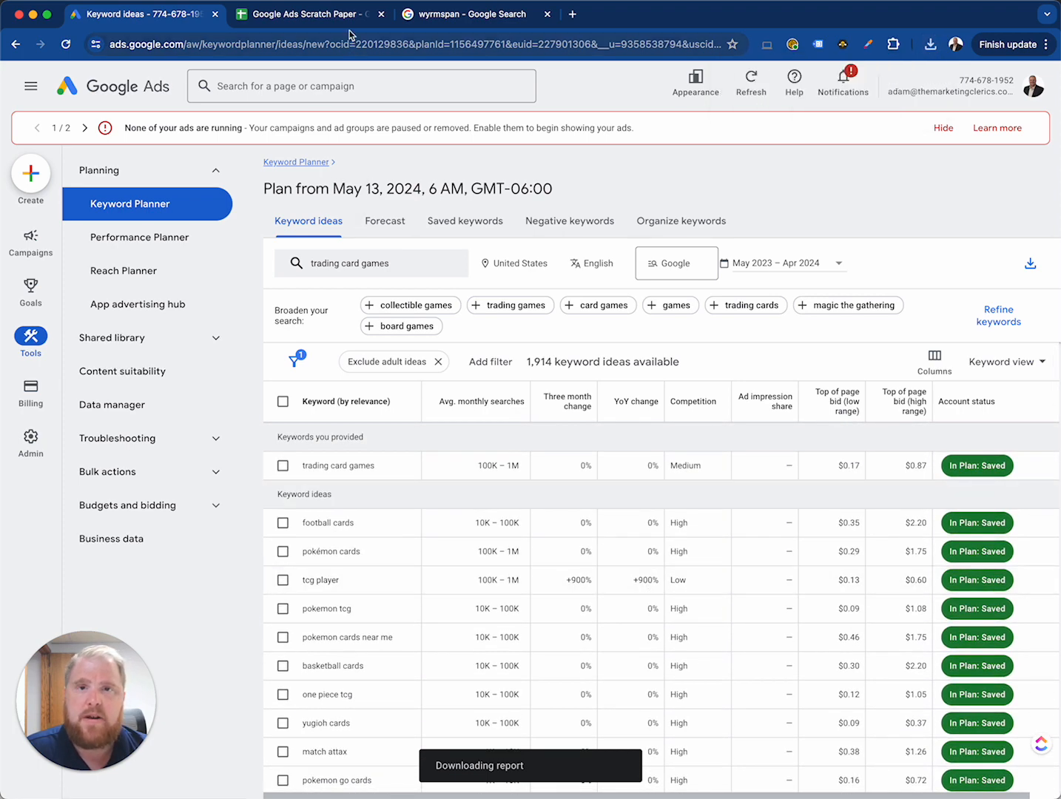
# Step: Import "Keyword Stats 2024-05-13 at 07_47_05.csv" from Downloads into the Google Ads Scratch Paper spreadsheet, replacing the current sheet
pyautogui.click(348, 21)
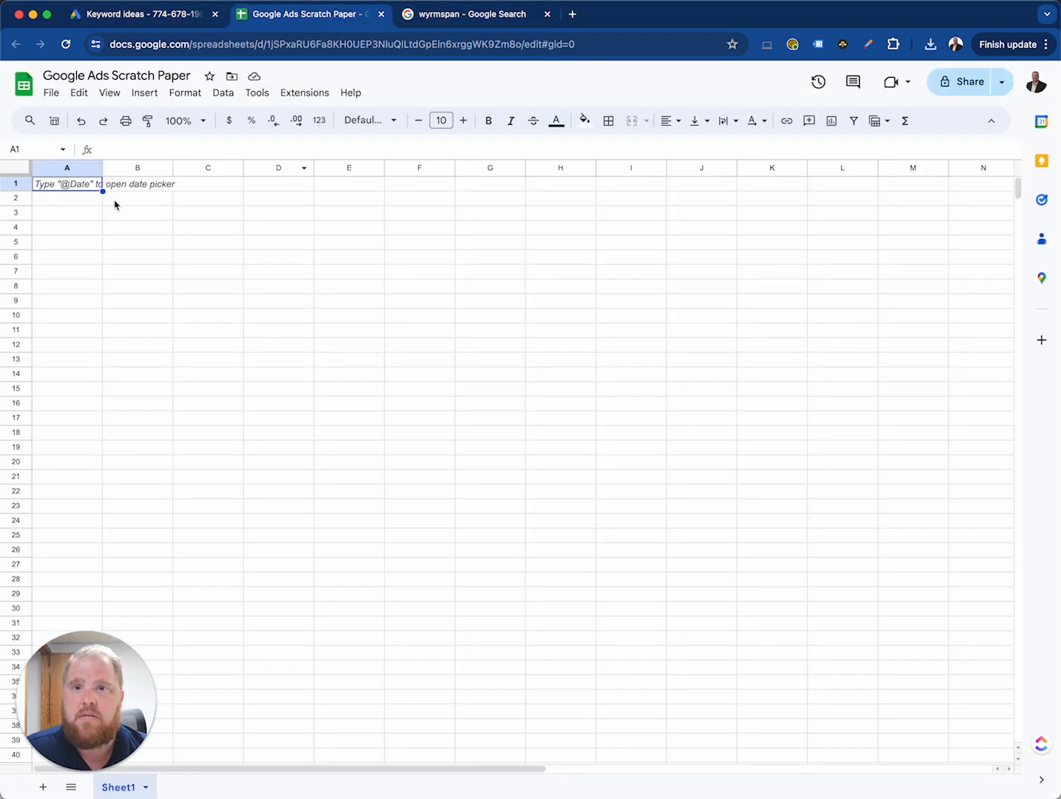
pyautogui.click(60, 99)
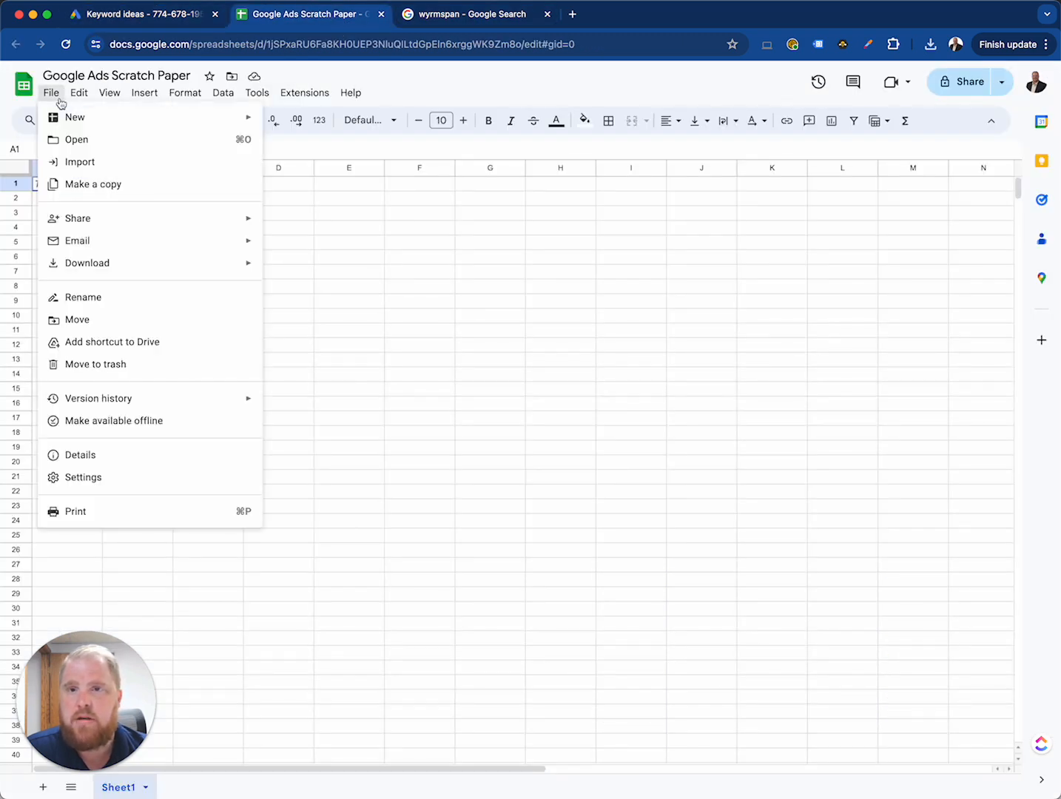
pyautogui.click(90, 163)
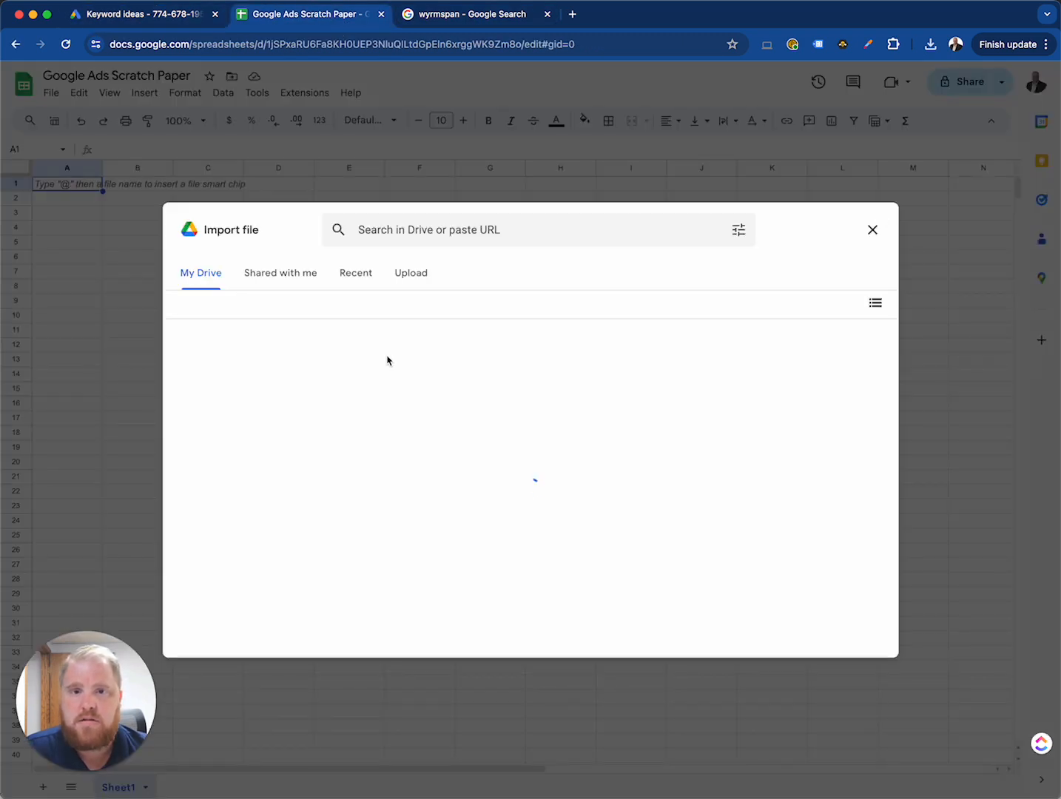
pyautogui.click(403, 273)
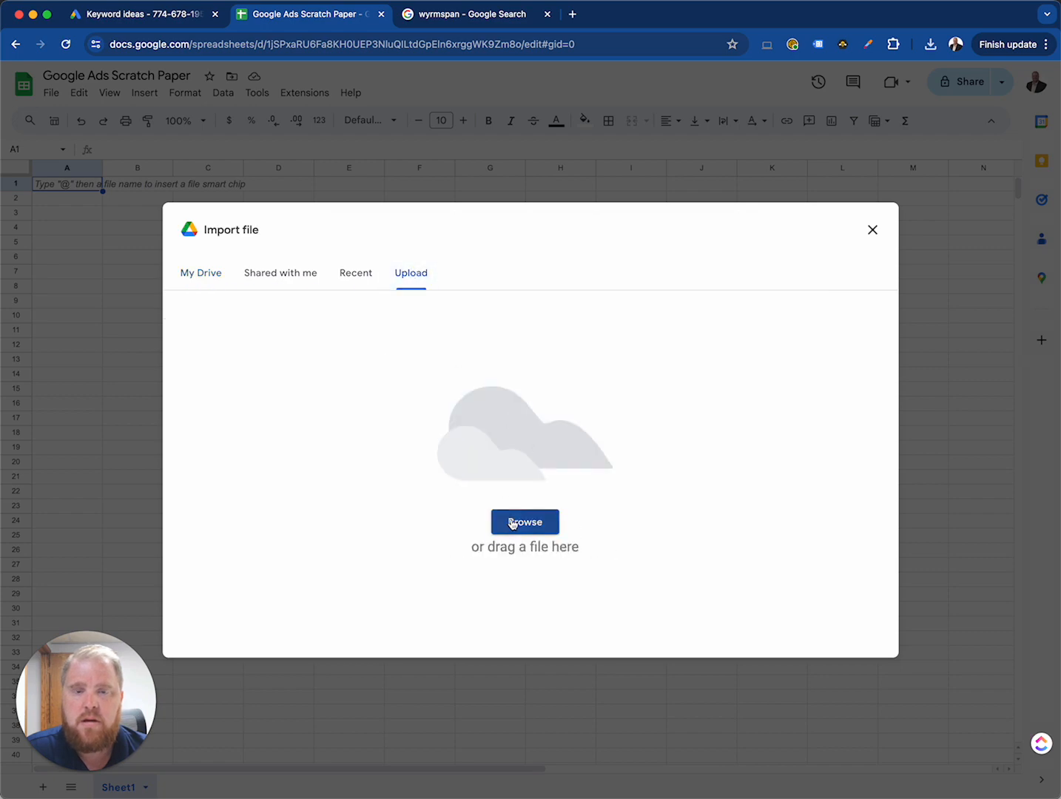
pyautogui.click(511, 523)
pyautogui.click(194, 323)
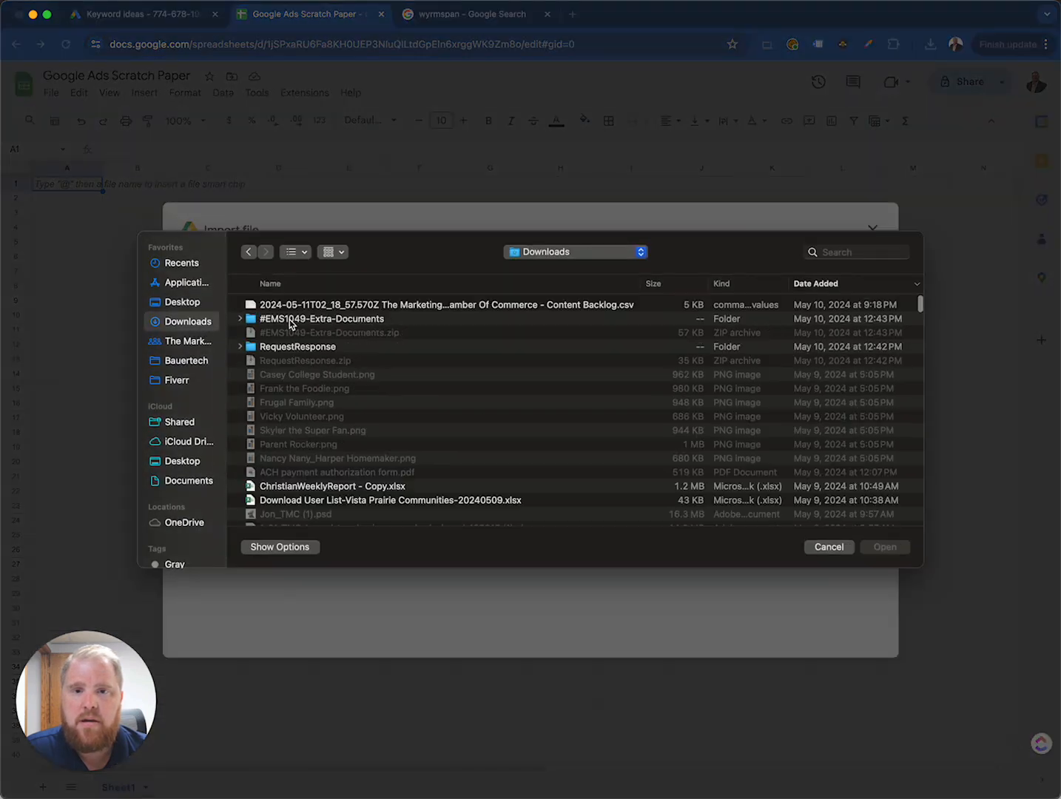
pyautogui.doubleClick(325, 305)
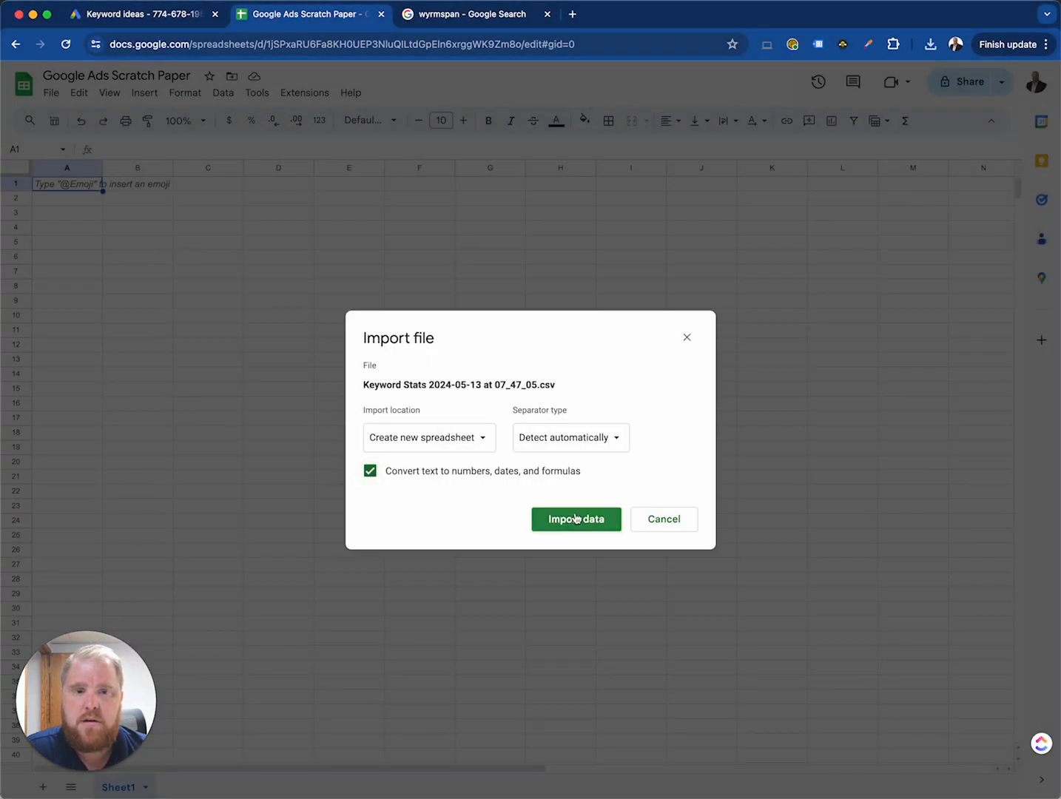
pyautogui.click(482, 444)
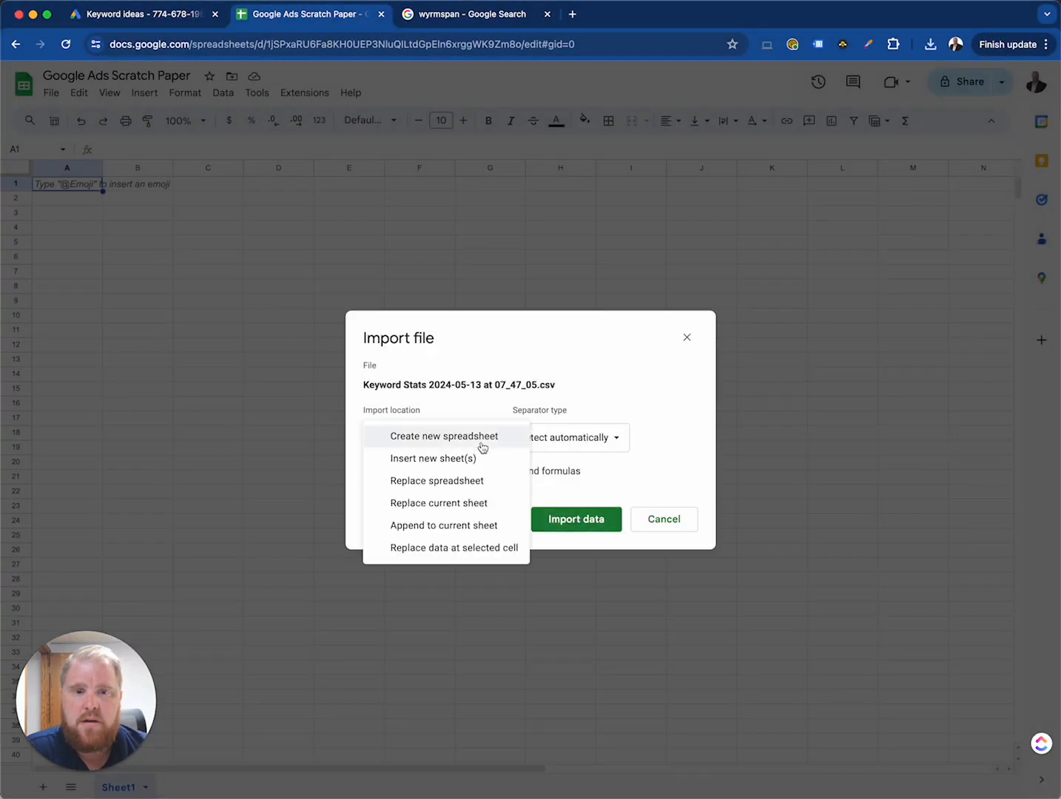
pyautogui.click(444, 506)
pyautogui.click(534, 516)
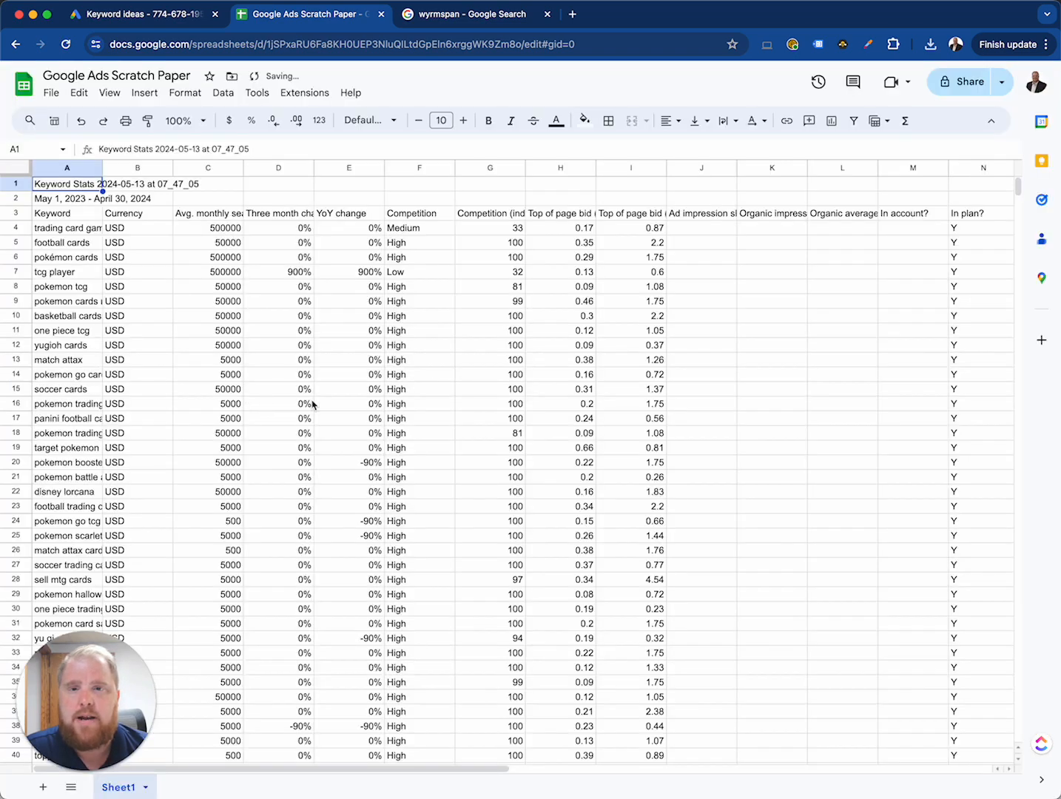
# Step: Delete rows 1–2, which hold the report title and date range, so the column headers form the first row
pyautogui.click(191, 200)
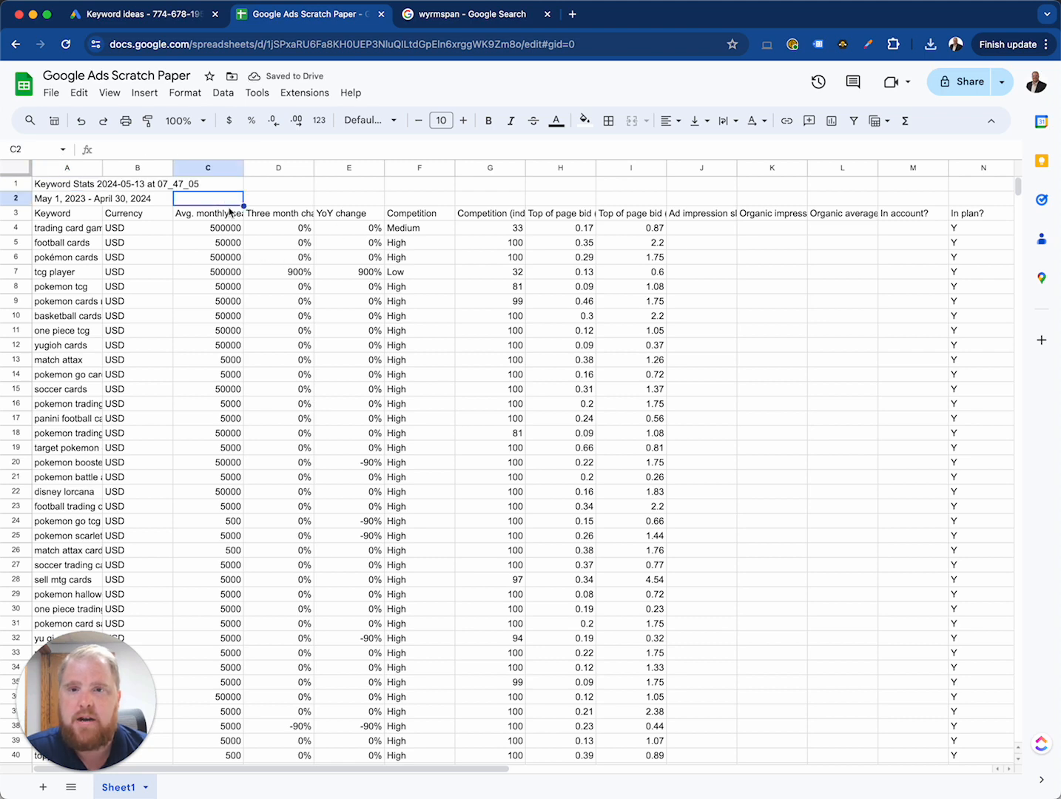
pyautogui.moveTo(20, 201); pyautogui.dragTo(18, 185)
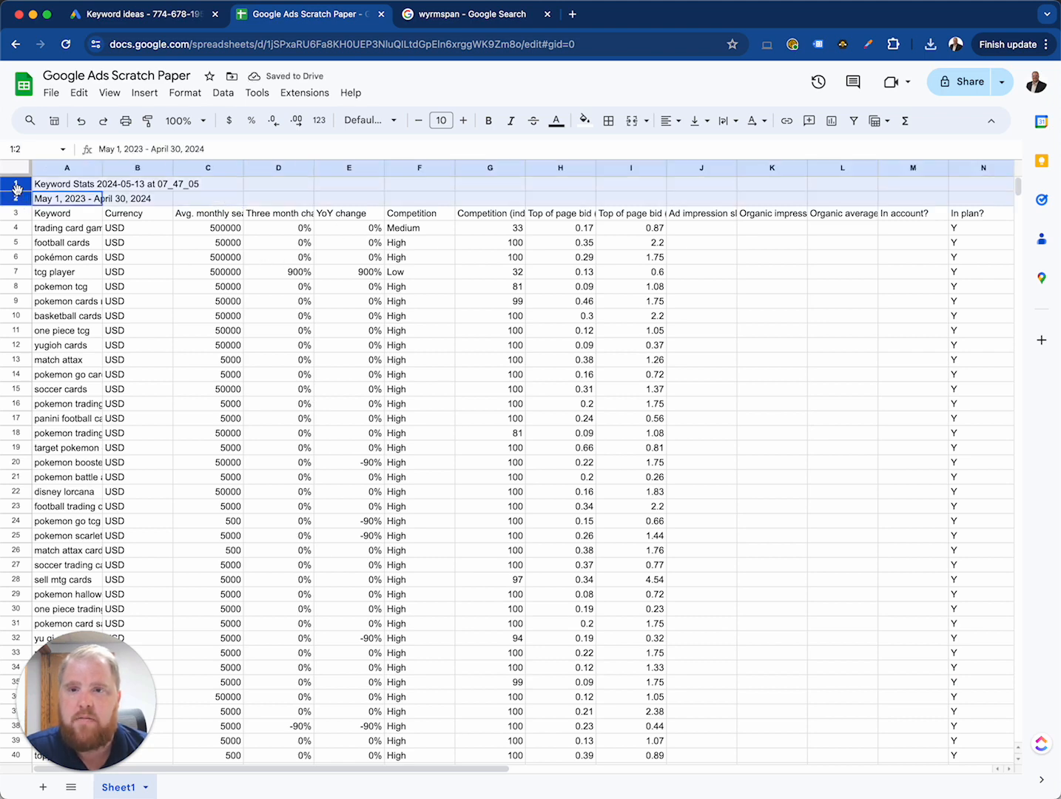
pyautogui.rightClick(18, 188)
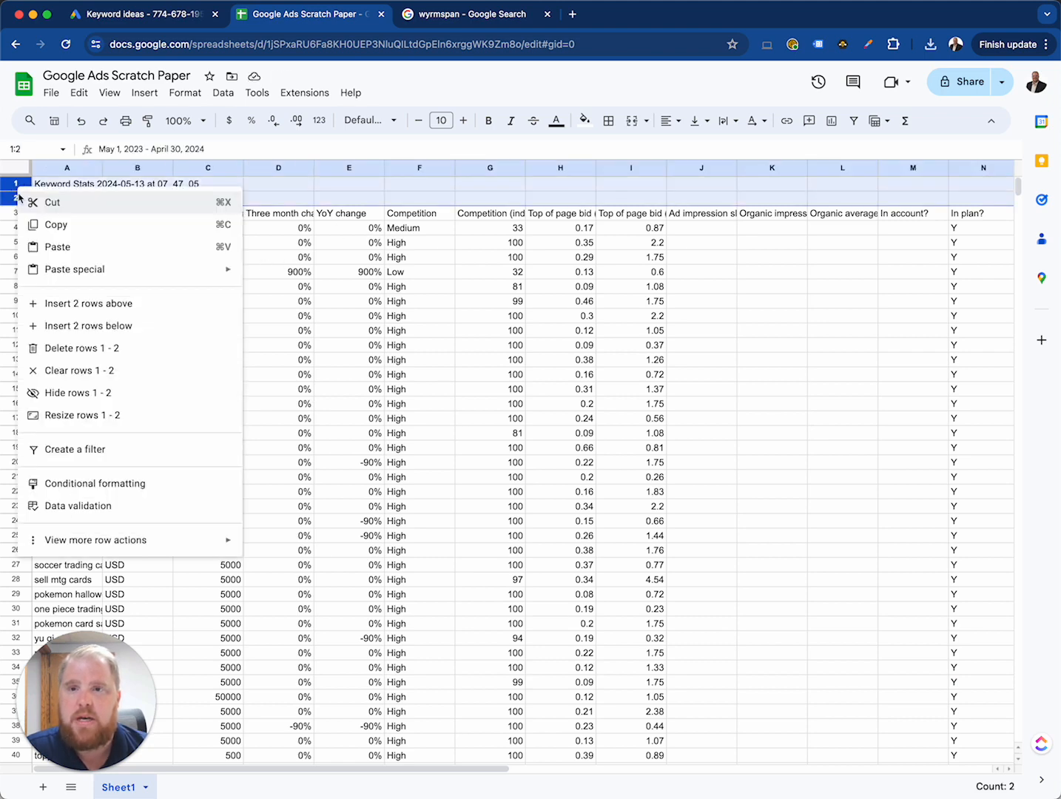
pyautogui.click(79, 349)
pyautogui.click(262, 326)
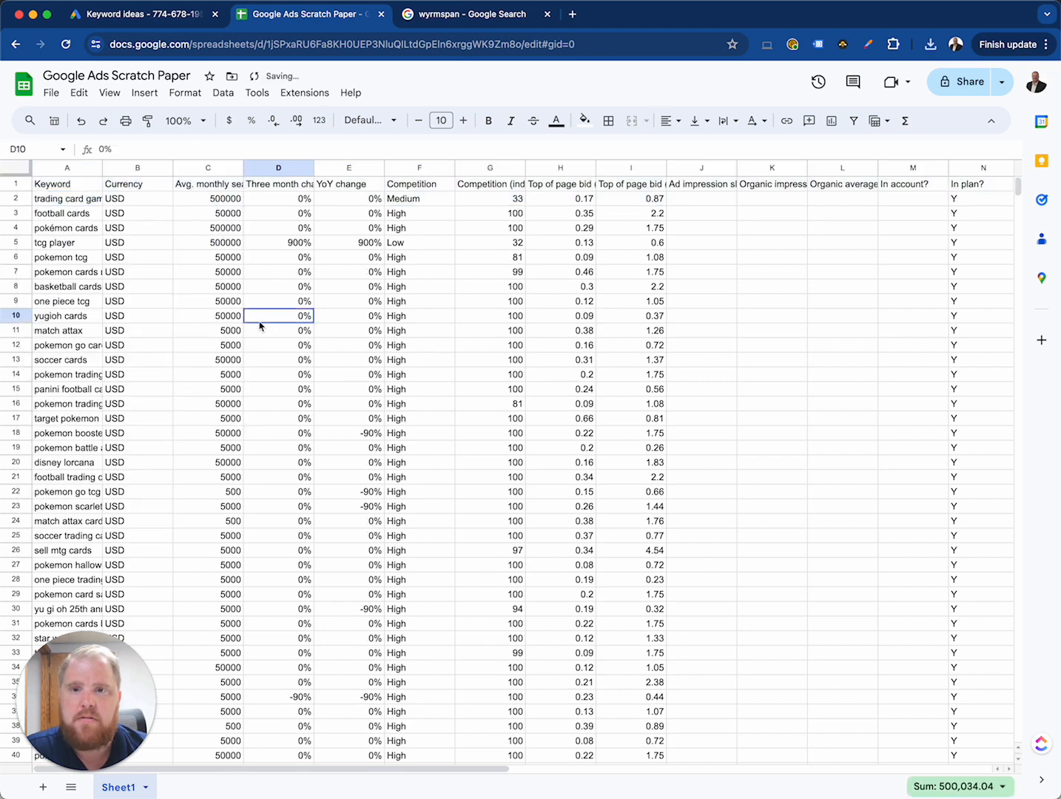
# Step: Create a filter on the header row across columns A to Z
pyautogui.click(68, 191)
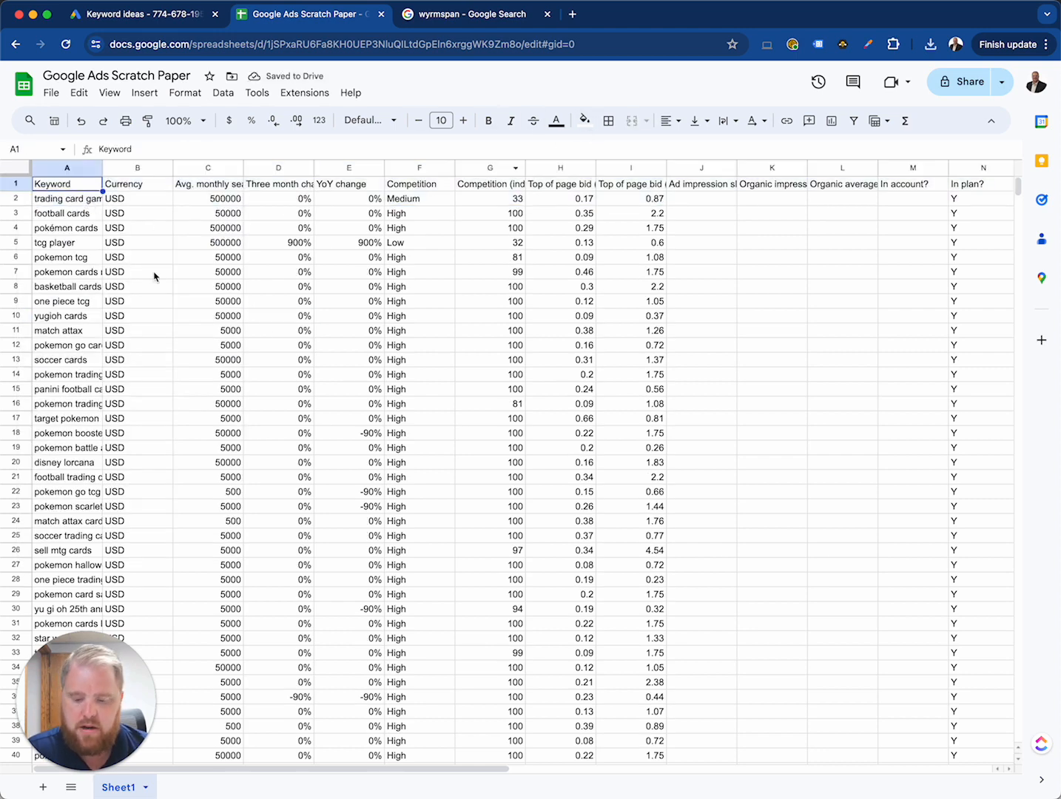
pyautogui.hotkey('ctrl', 'shift', 'Right')
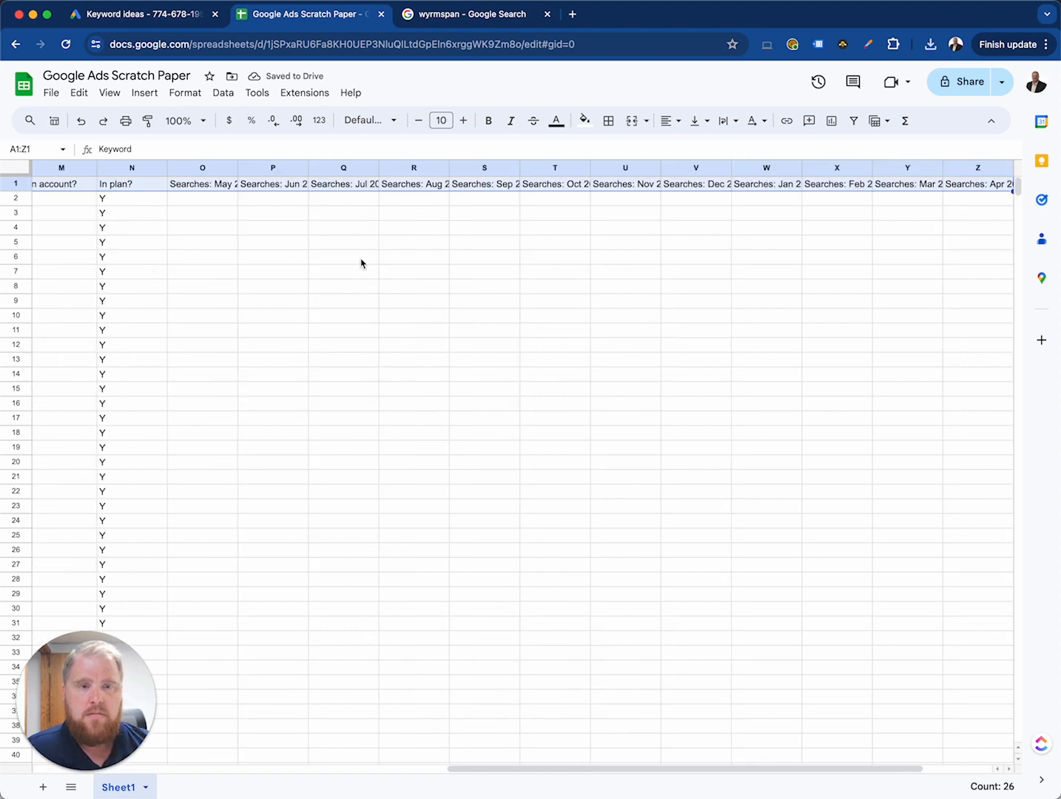
pyautogui.click(854, 121)
pyautogui.hscroll(-10, 95, 303)
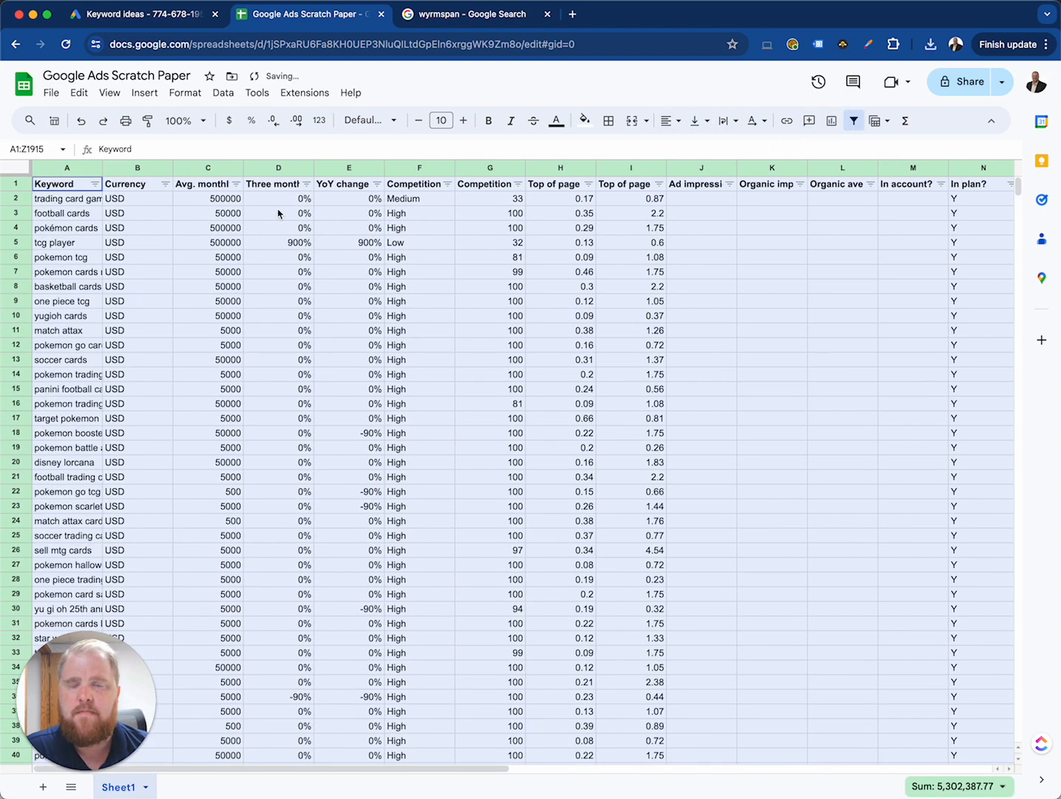
pyautogui.click(265, 247)
# Step: Examine the imported keyword columns, from average monthly searches and competition through to the searches-per-month columns
pyautogui.click(188, 231)
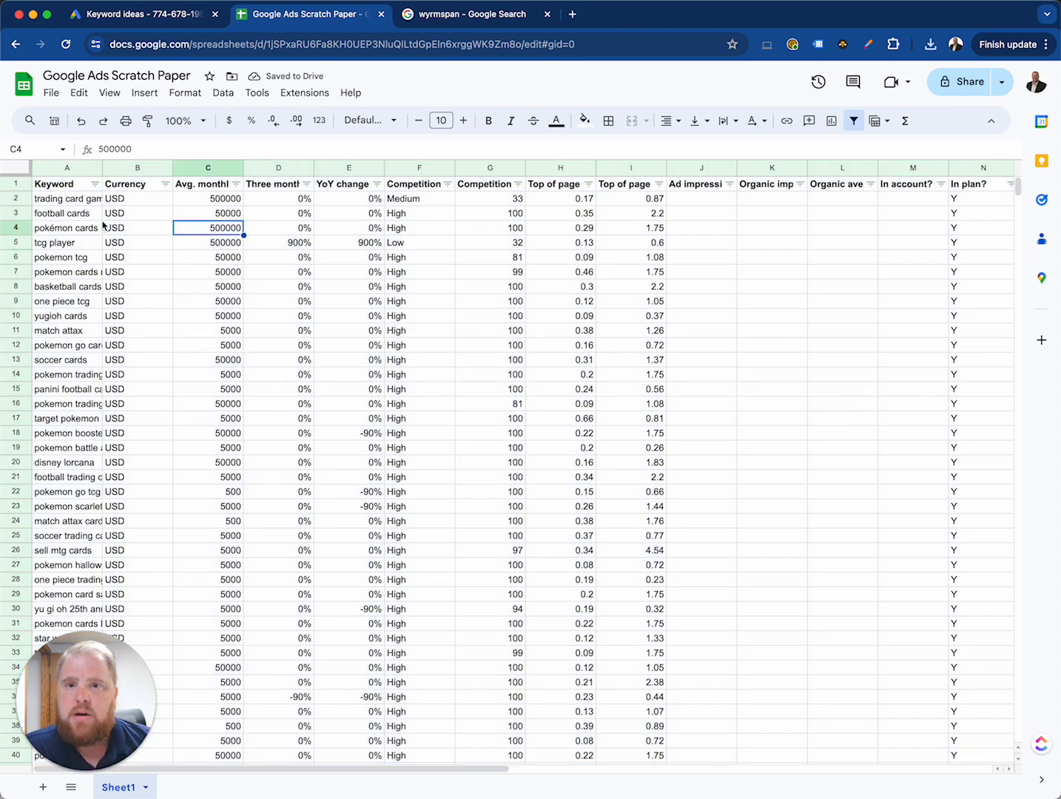
pyautogui.click(274, 198)
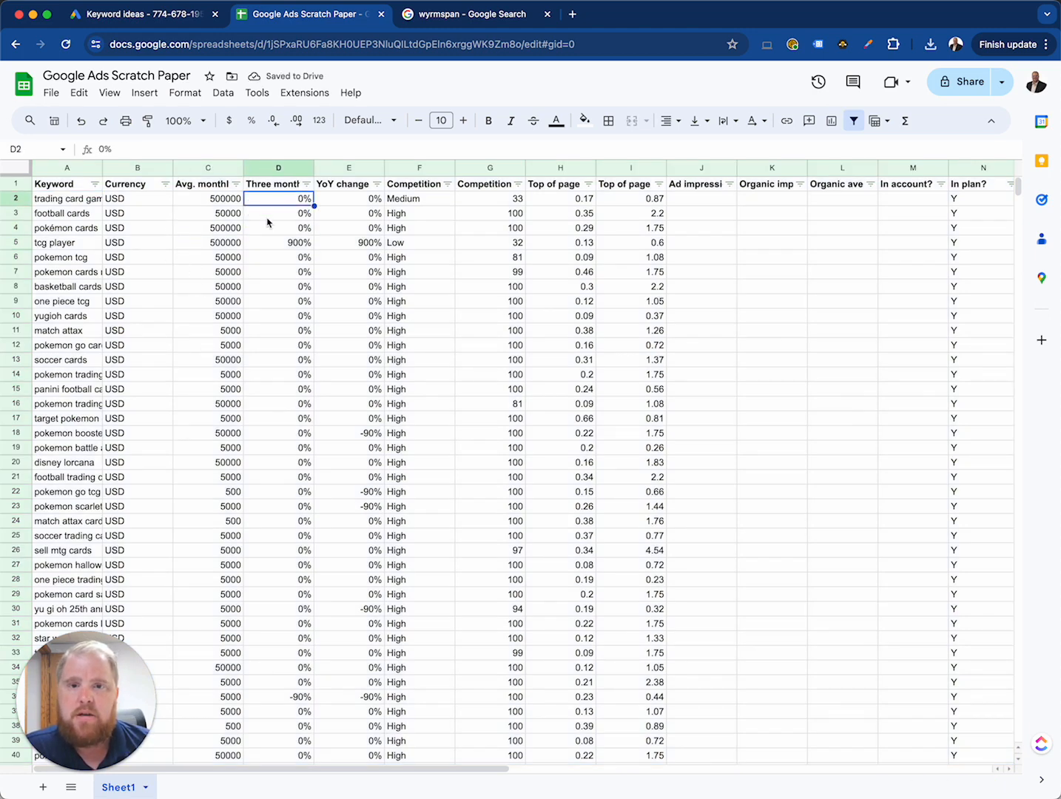
pyautogui.click(204, 199)
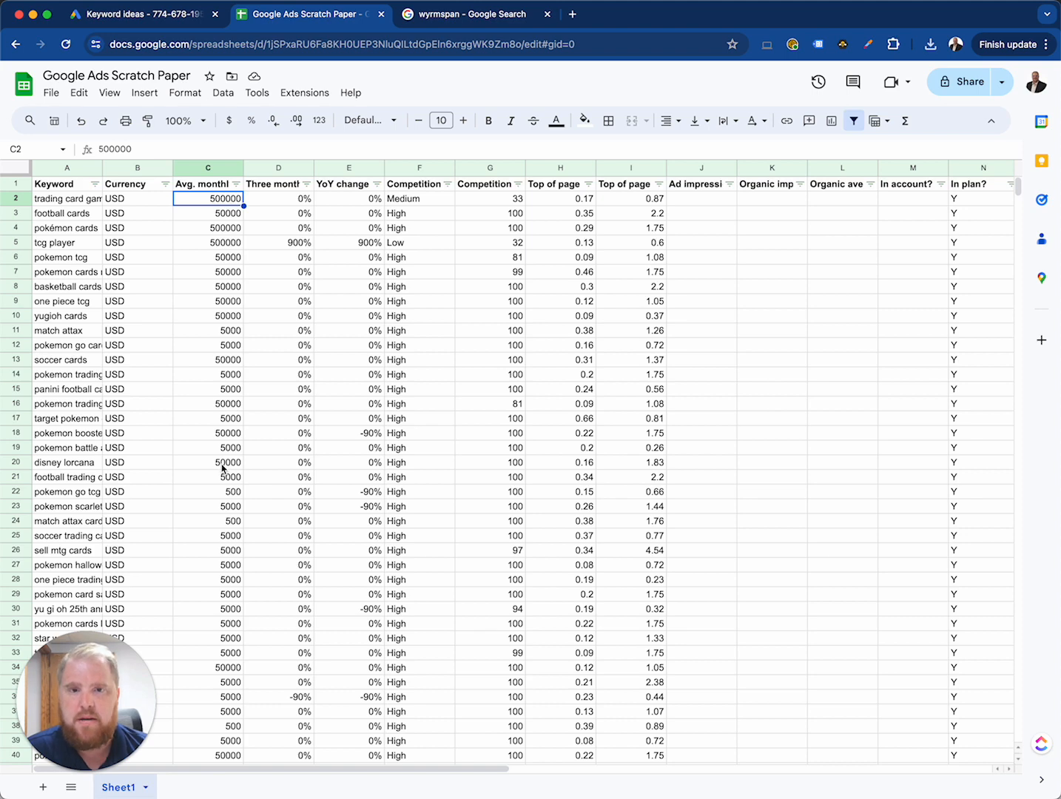
pyautogui.hscroll(5, 222, 467)
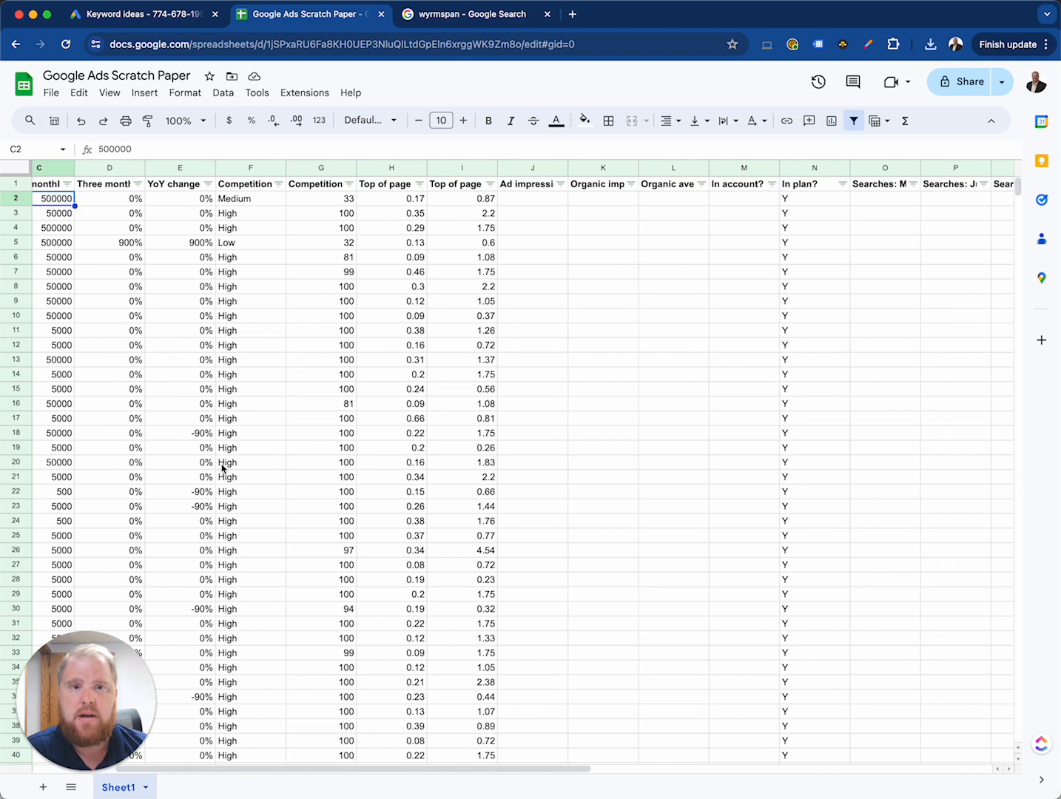
pyautogui.hscroll(10, 221, 468)
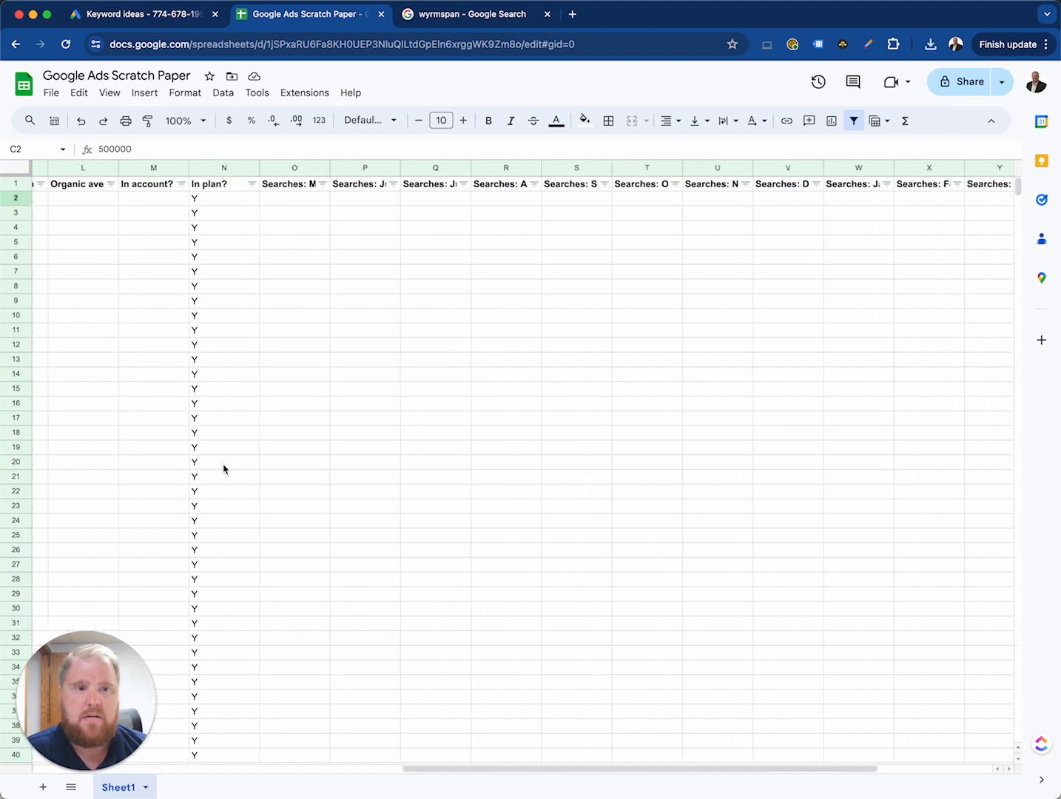
pyautogui.hscroll(2, 225, 467)
pyautogui.hscroll(-15, 228, 469)
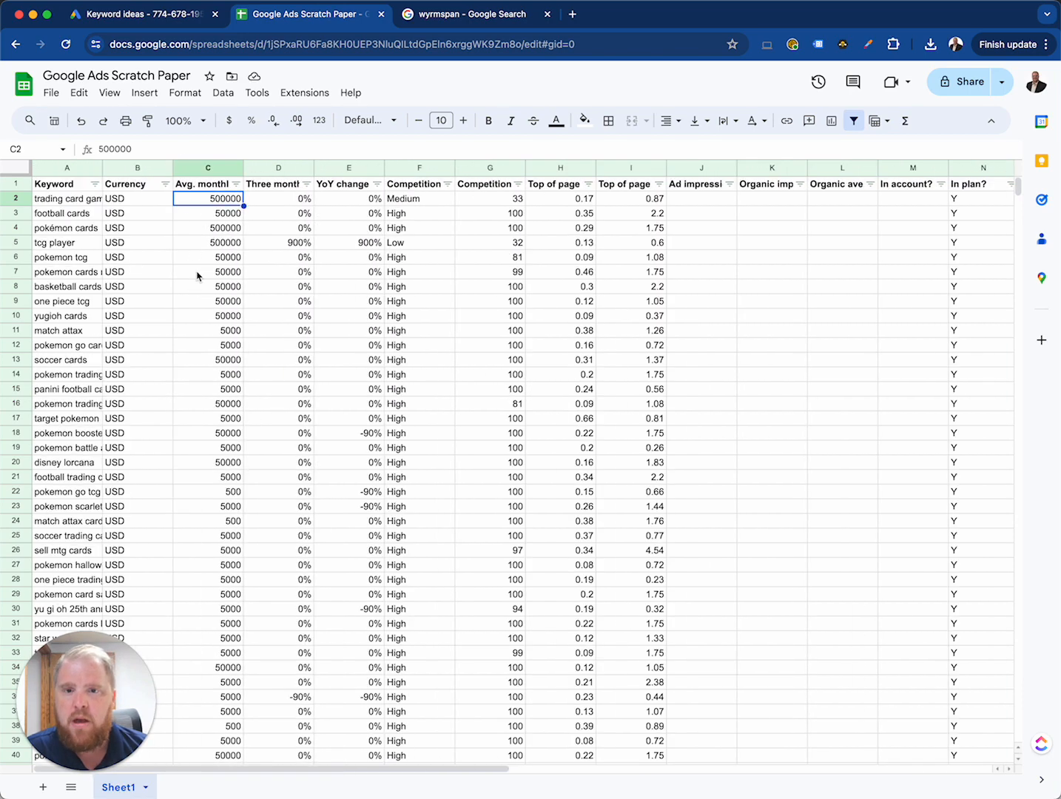
# Step: Total the average monthly searches in C1916 with =SUM(C2:C1915), just below the last keyword row
pyautogui.press('super+shift+Down')
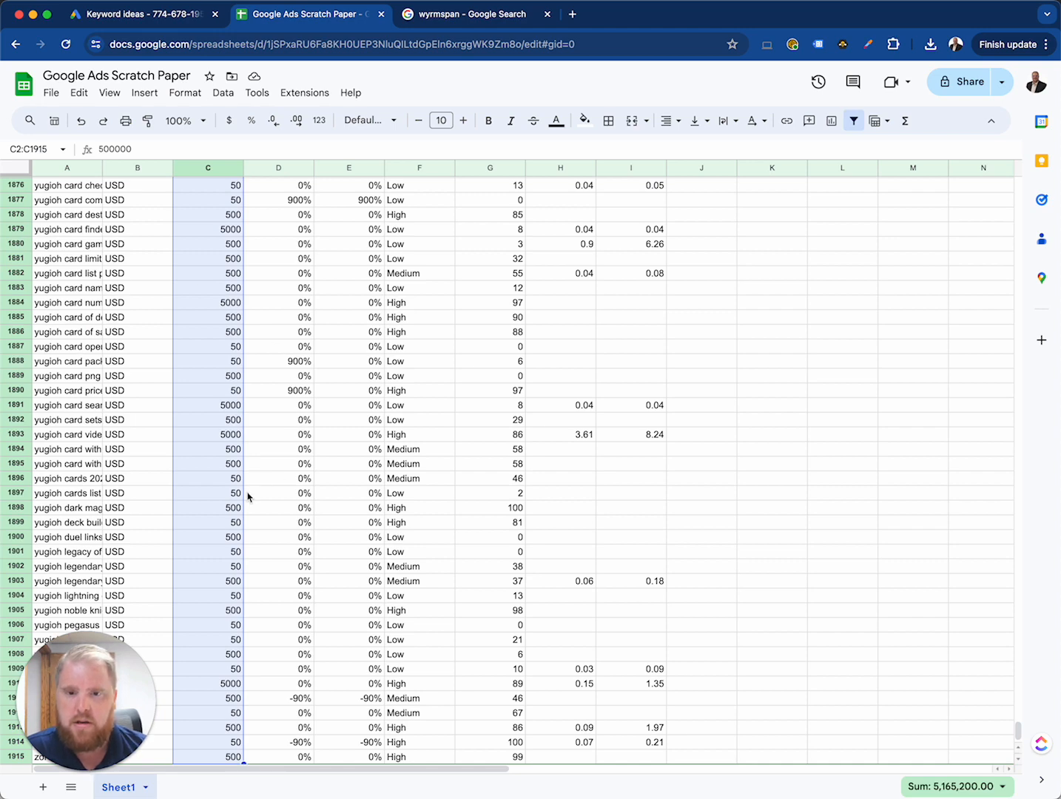
pyautogui.scroll(-3, 249, 495)
pyautogui.click(215, 708)
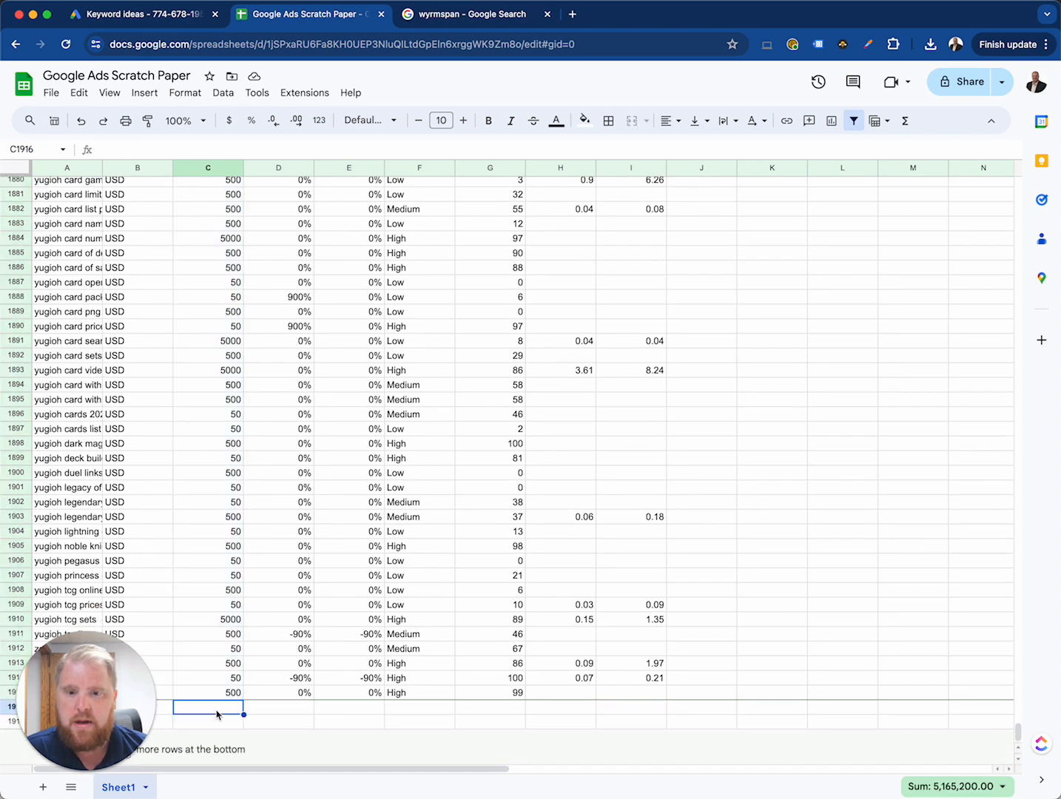
pyautogui.write('=SUM')
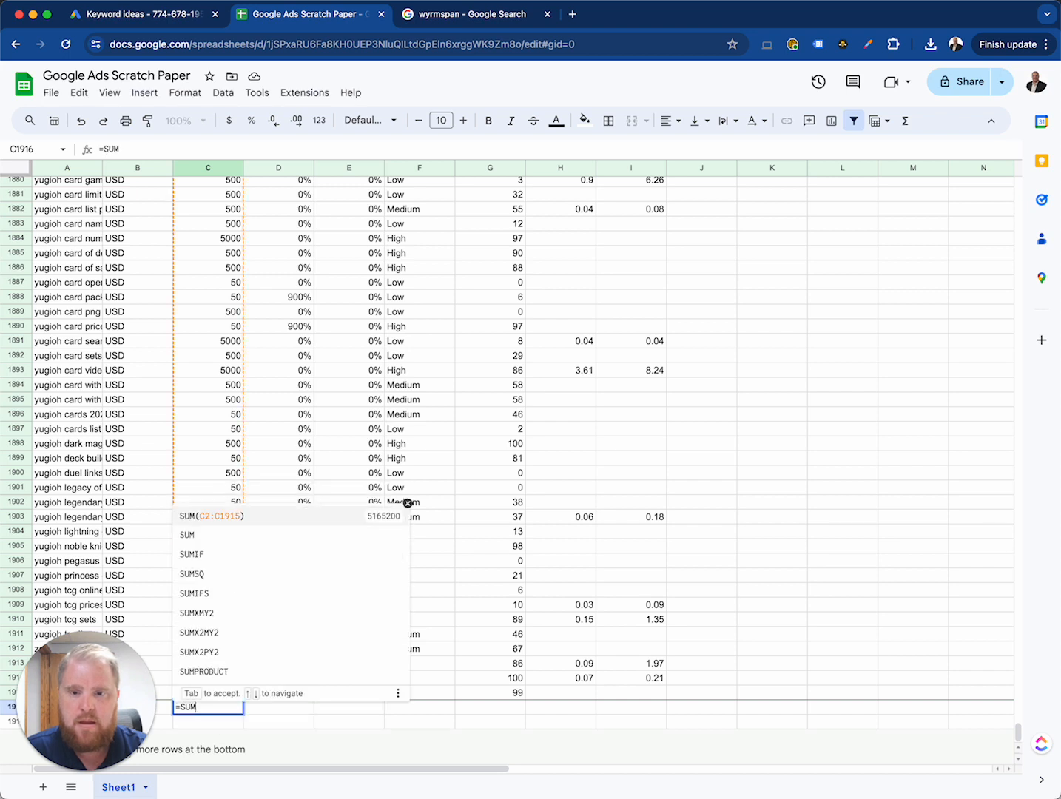
pyautogui.press('Tab')
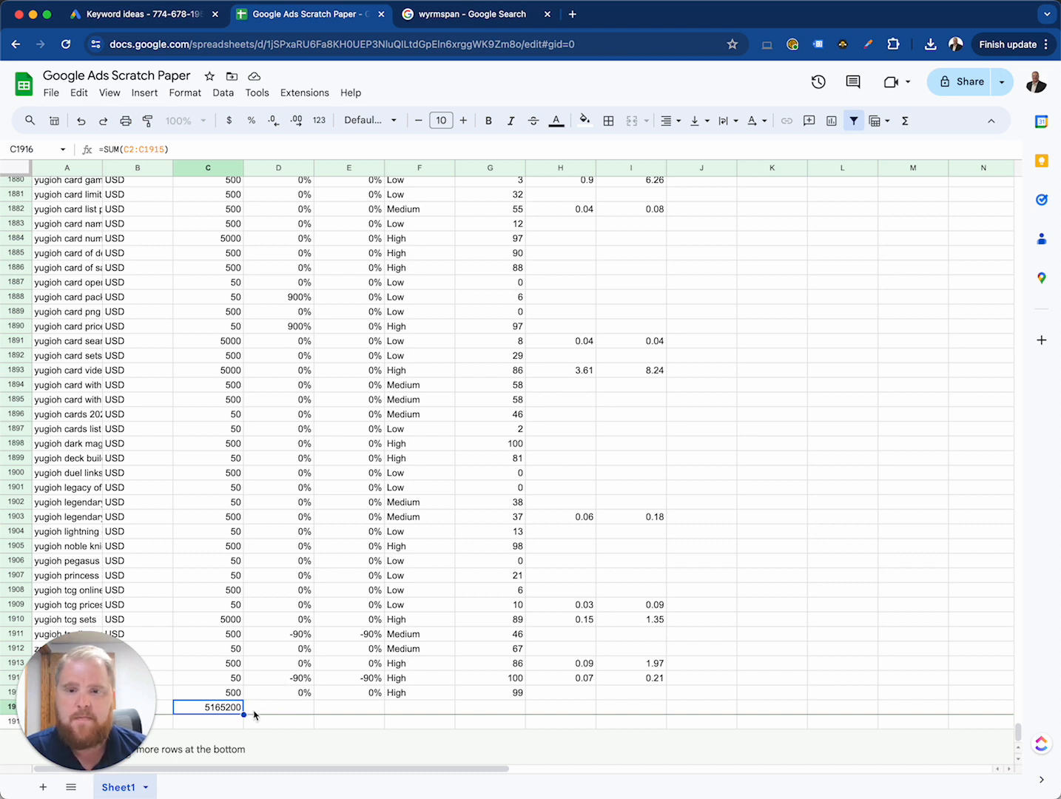
# Step: Calculate 2% of the total searches in C1917 with the formula =C1916*.02
pyautogui.click(222, 727)
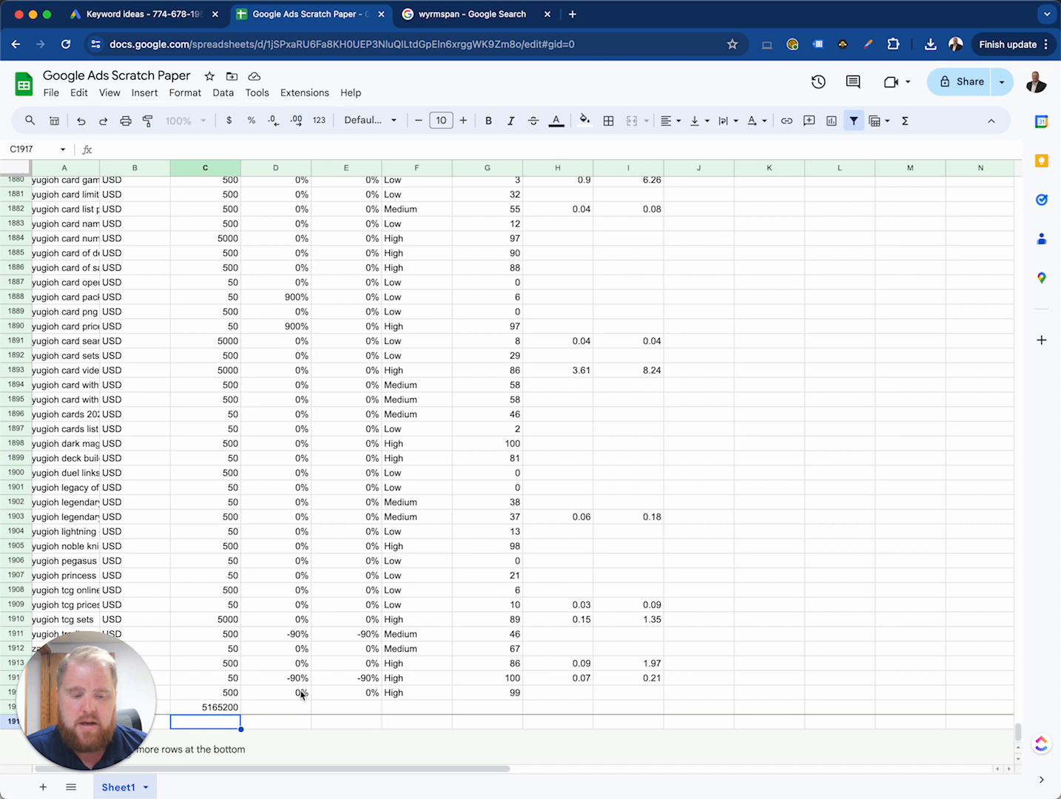
pyautogui.press('Return')
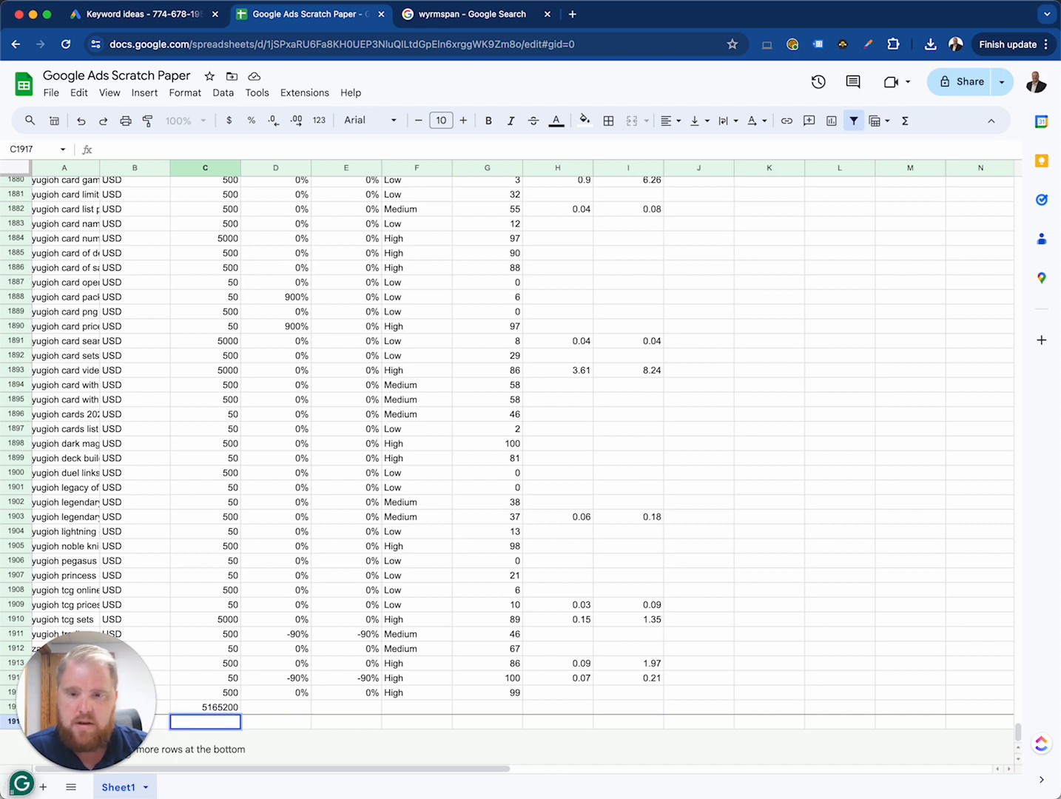
pyautogui.write('=')
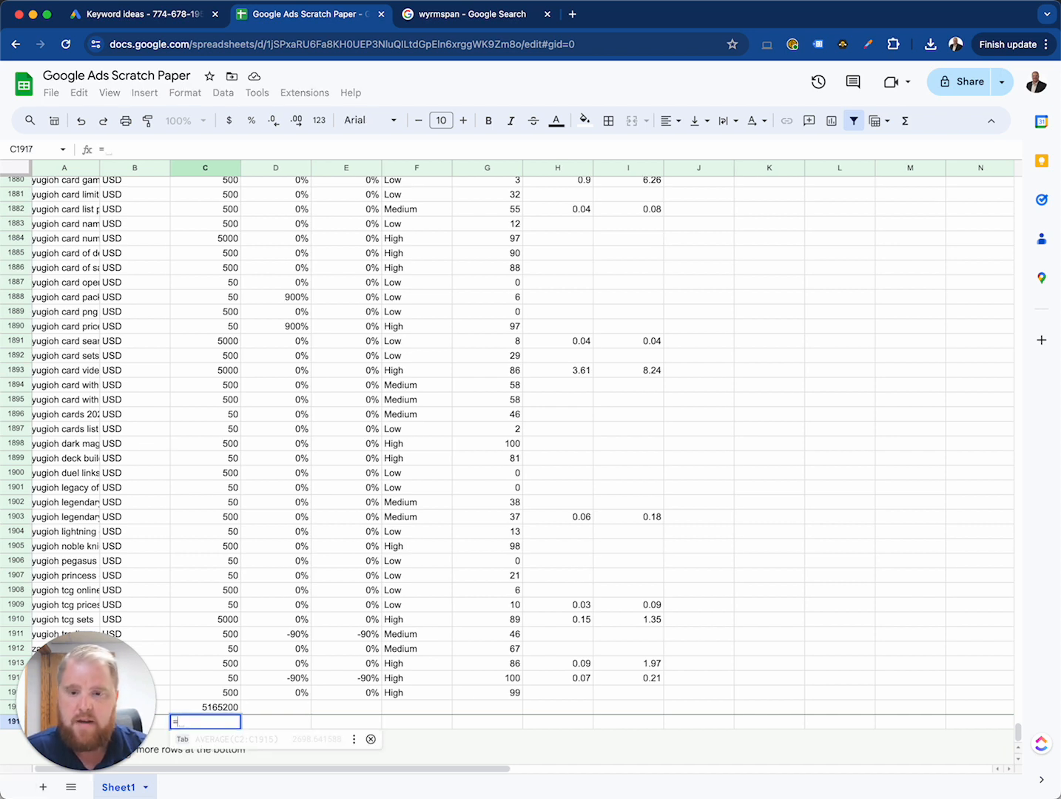
pyautogui.press('Up')
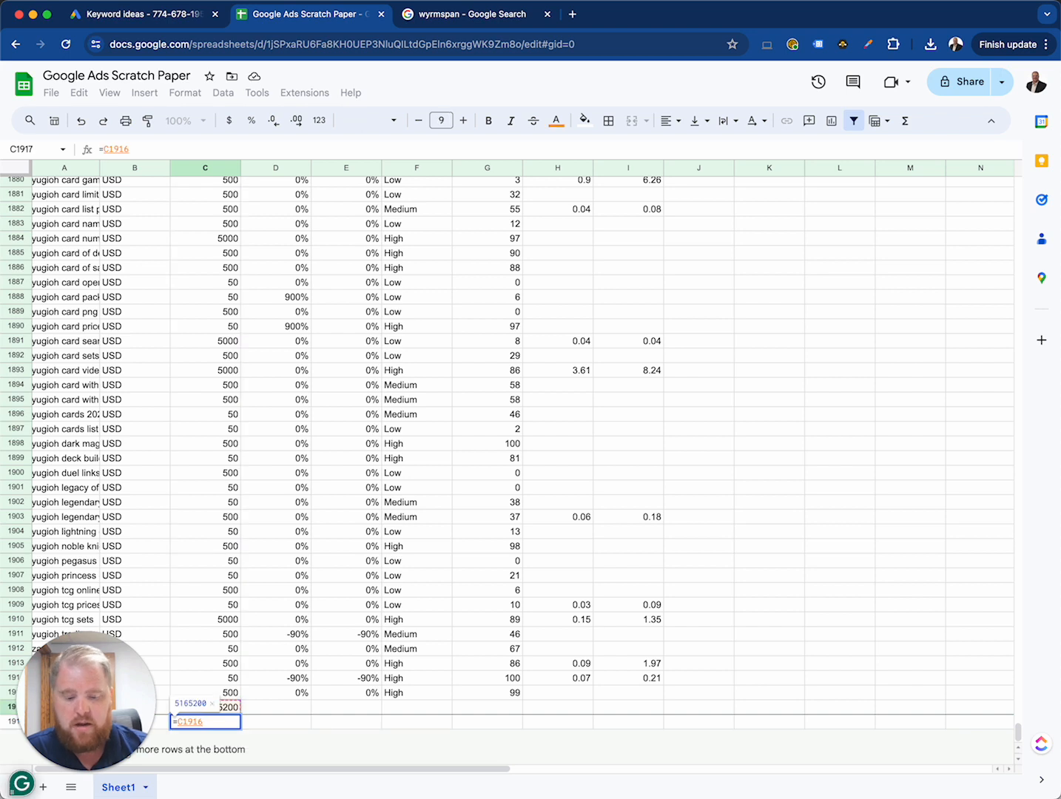
pyautogui.write('*')
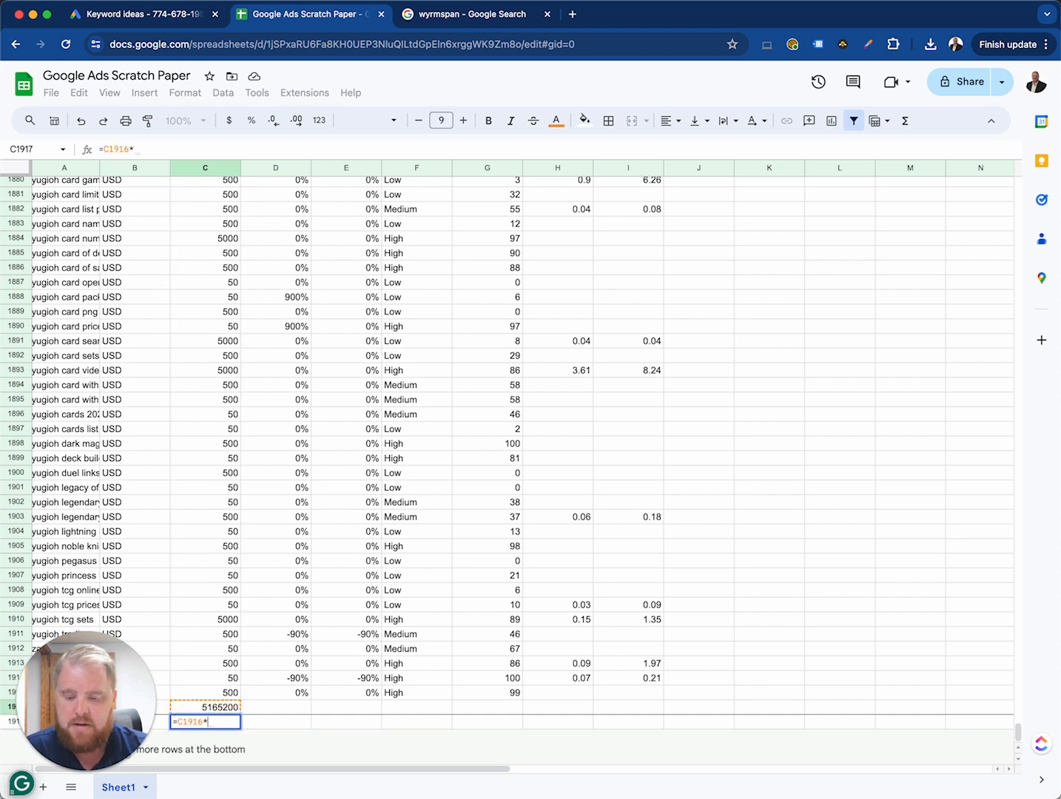
pyautogui.write('.')
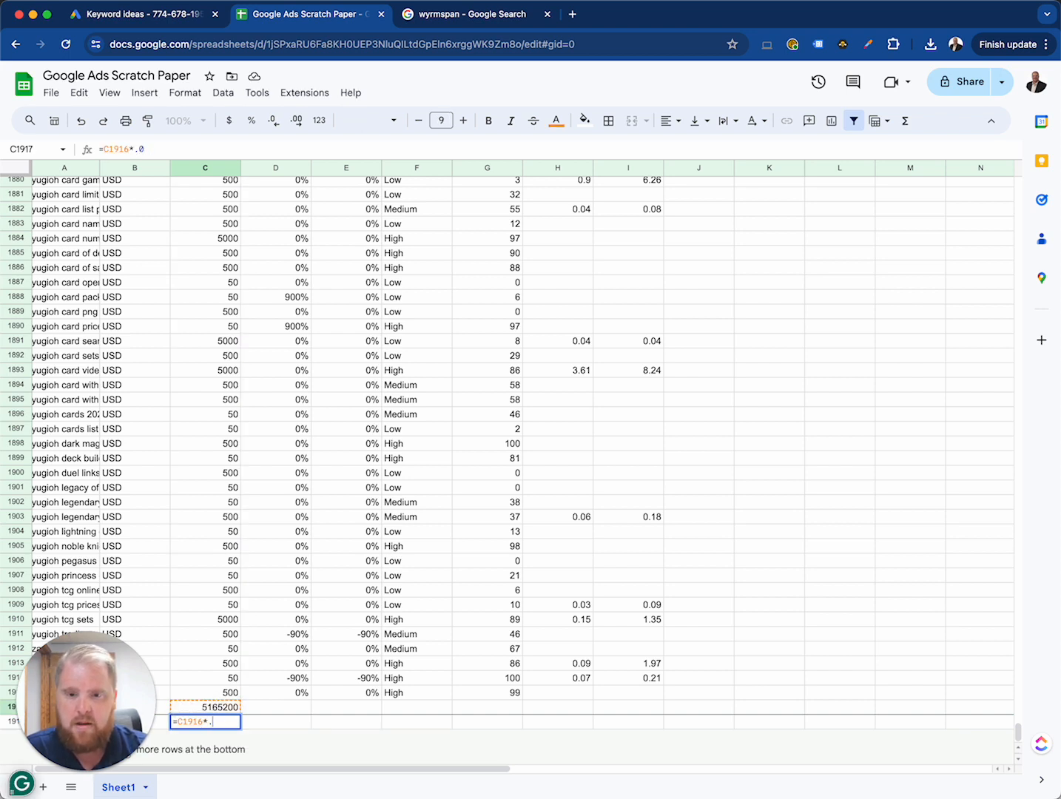
pyautogui.write('02')
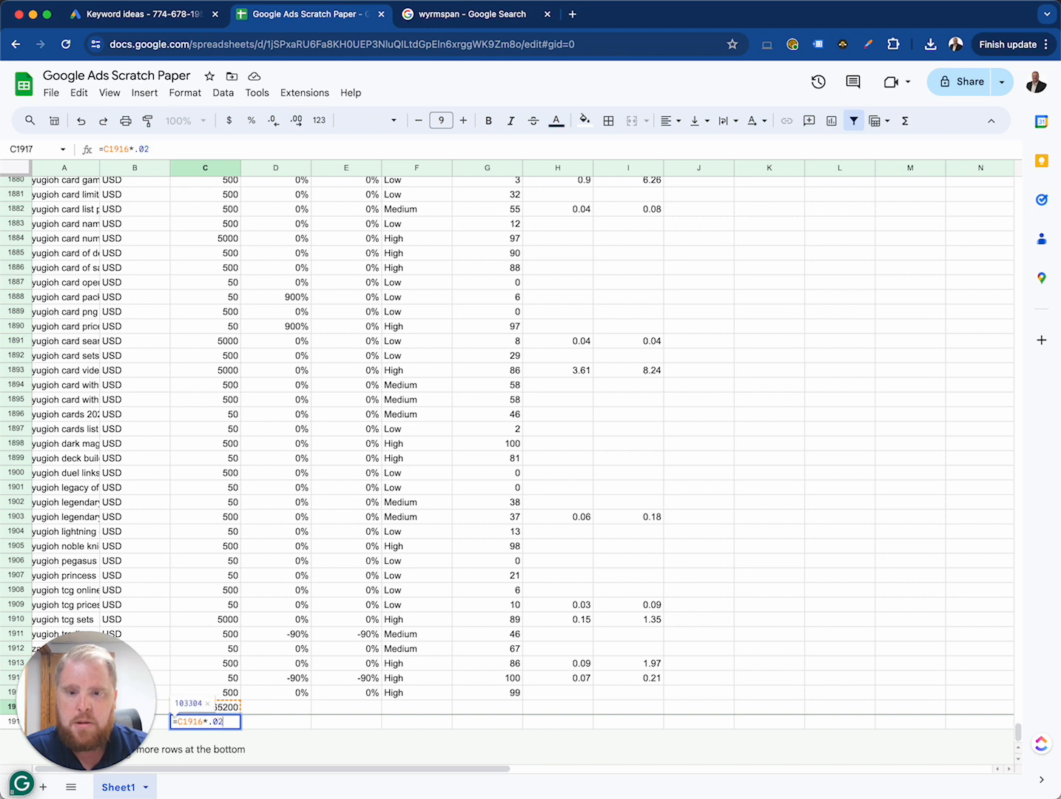
pyautogui.press('Return')
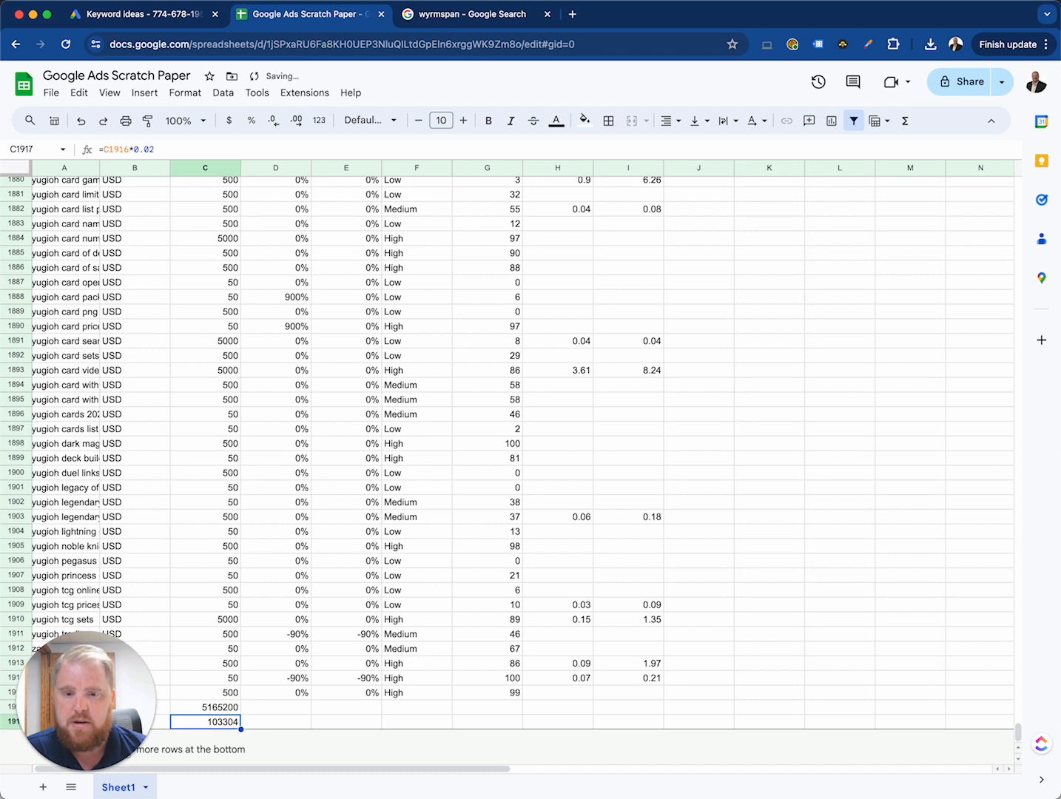
# Step: Examine the two "Top of page" columns, H and I, in the first keyword row and select H1916 below the data
pyautogui.press('Right')
pyautogui.press('Right')
pyautogui.press('Right')
pyautogui.press('Right')
pyautogui.press('Right')
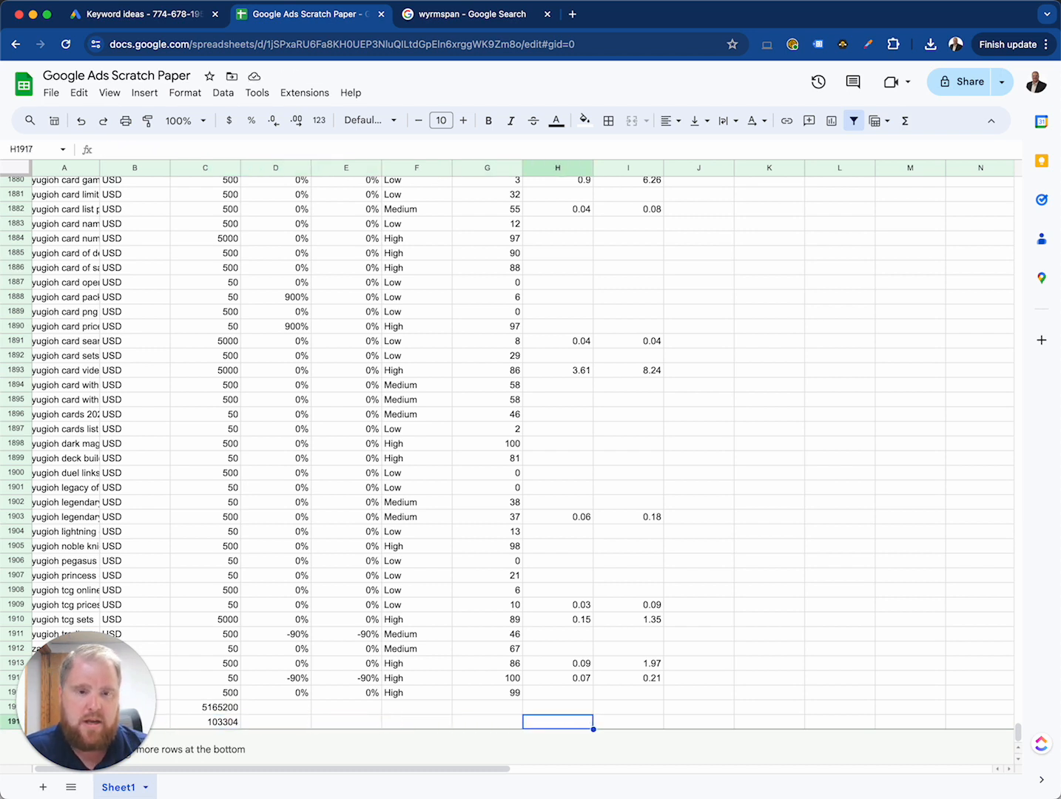
pyautogui.scroll(20, 520, 484)
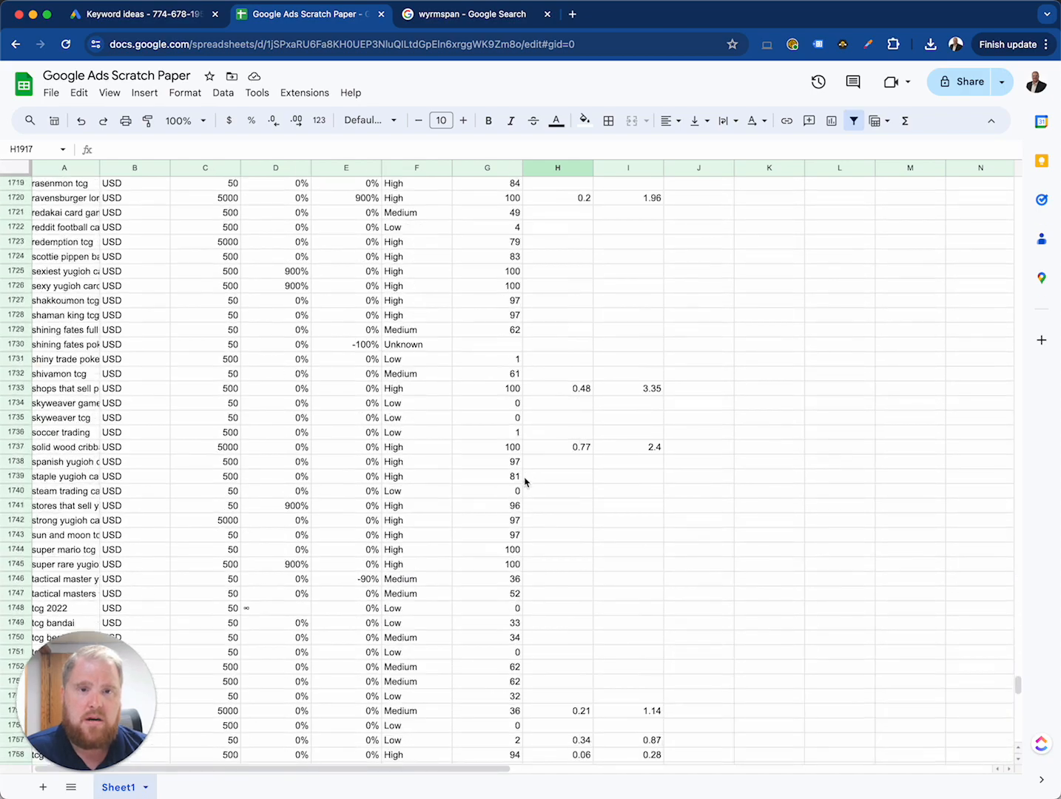
pyautogui.scroll(7, 525, 482)
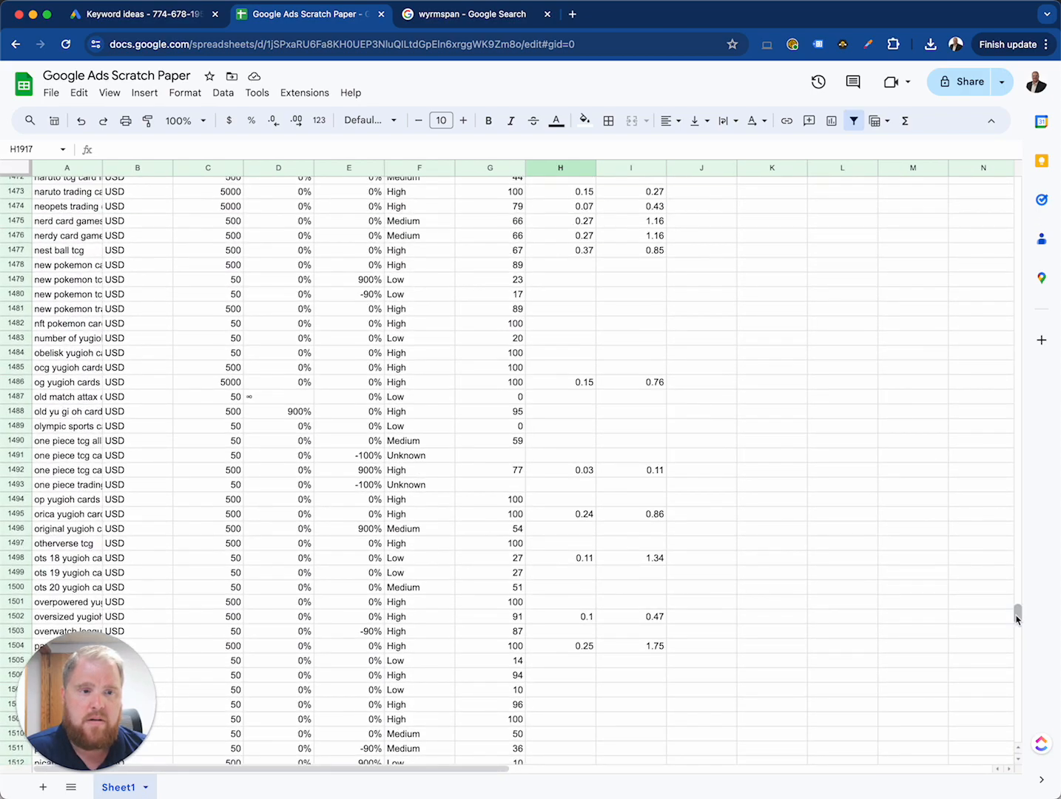
pyautogui.moveTo(1004, 453); pyautogui.dragTo(1005, 247)
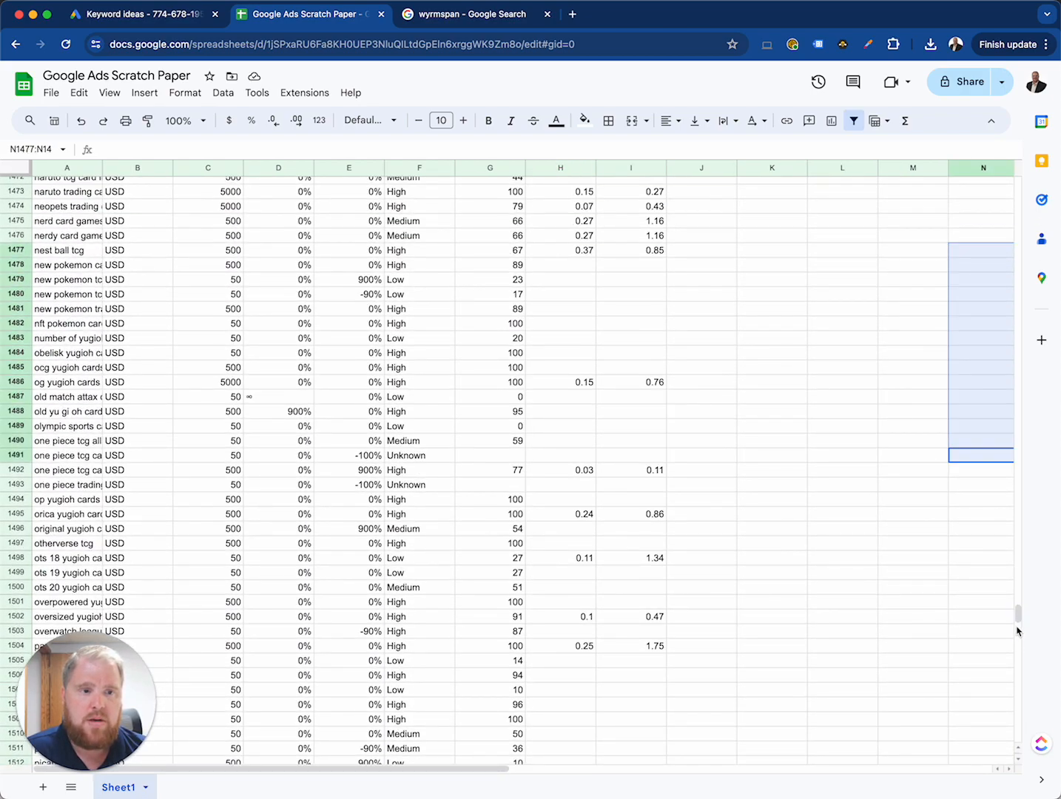
pyautogui.moveTo(1019, 613); pyautogui.dragTo(1018, 175)
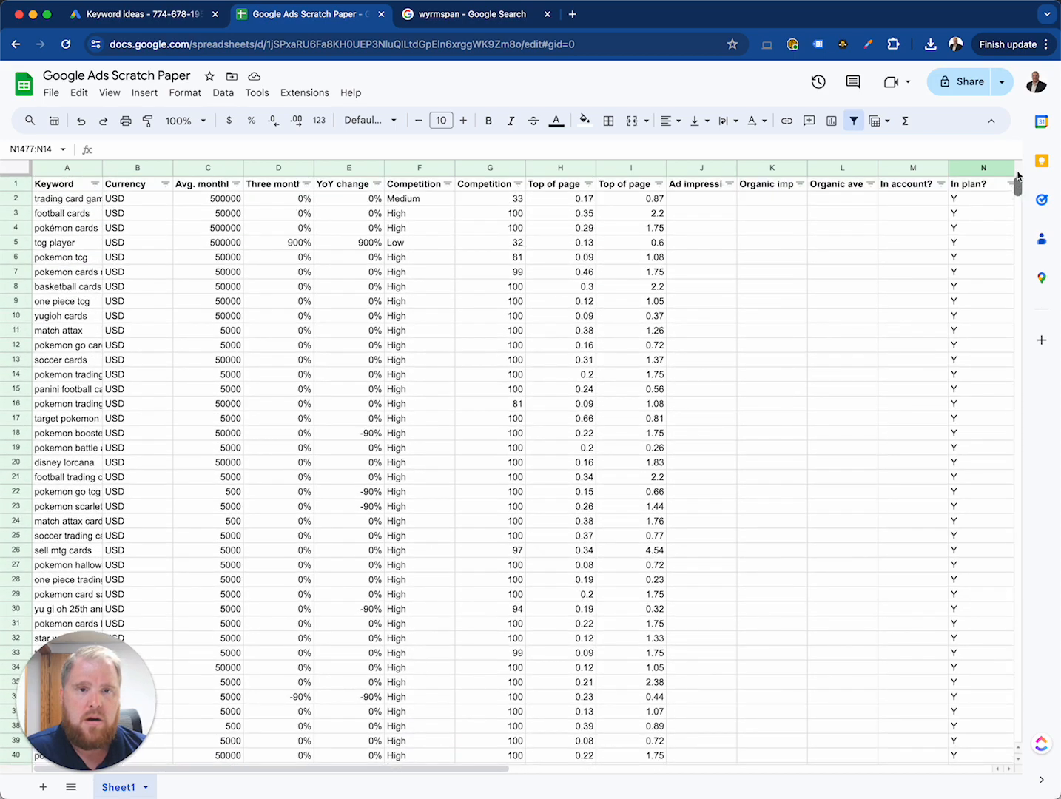
pyautogui.click(556, 199)
pyautogui.click(634, 201)
pyautogui.click(583, 203)
pyautogui.click(615, 204)
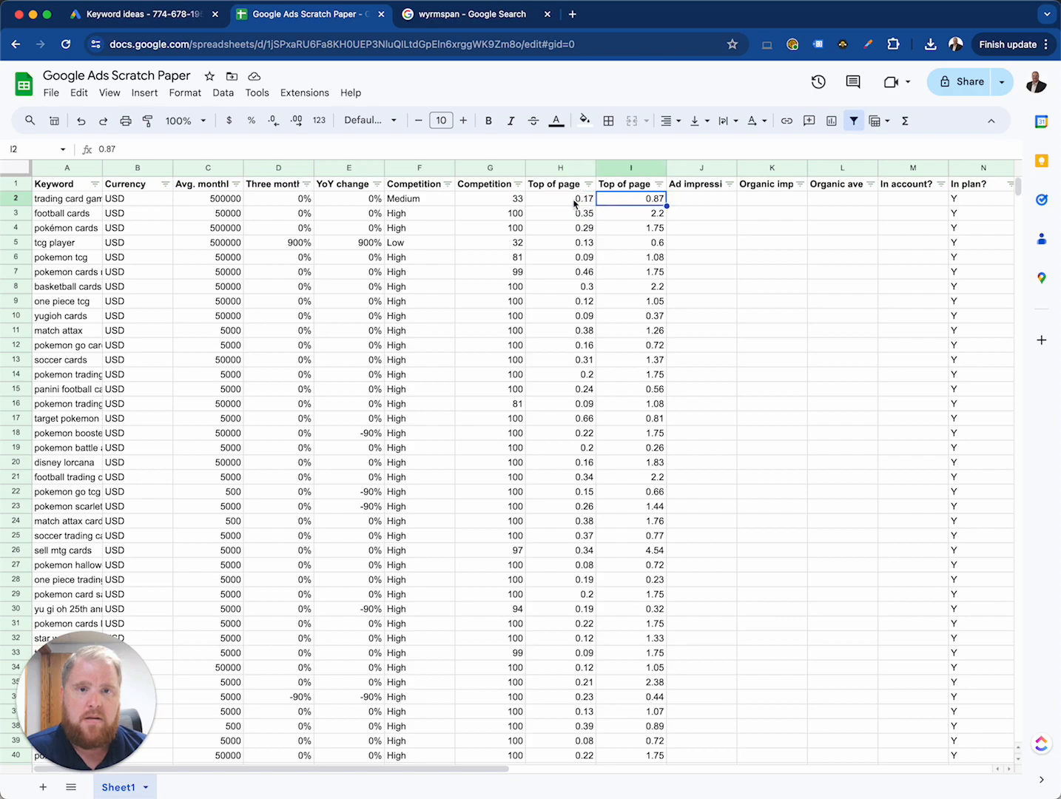
pyautogui.click(566, 204)
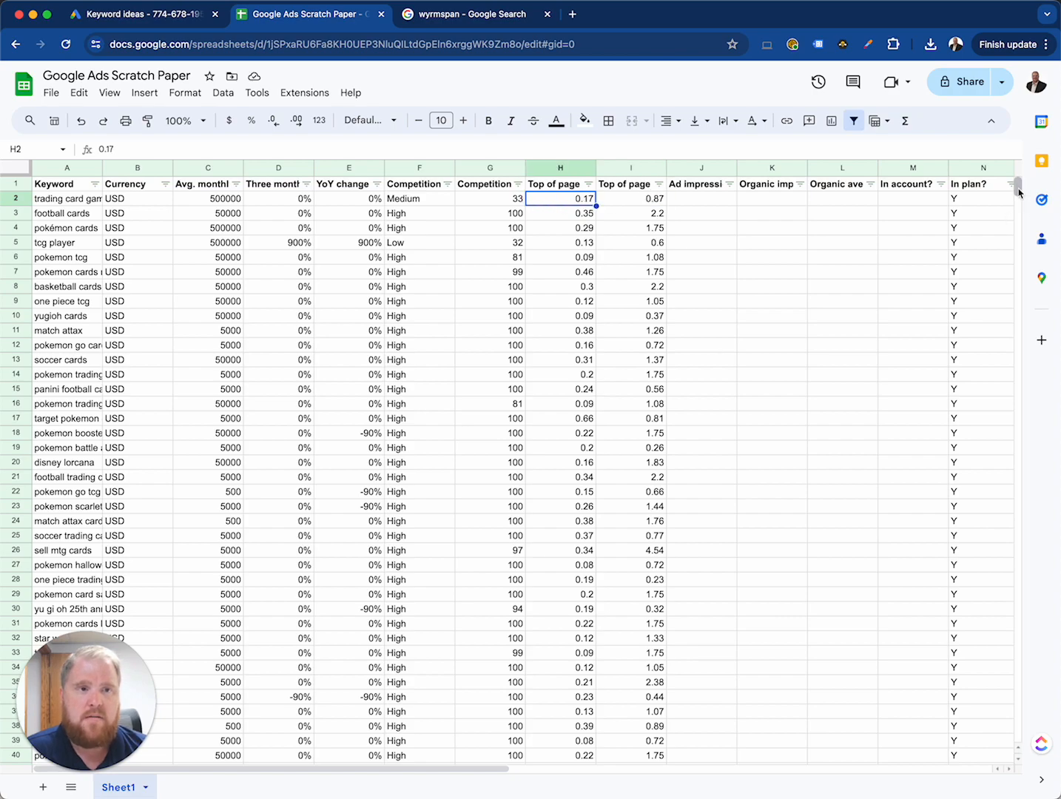
pyautogui.moveTo(1018, 186); pyautogui.dragTo(1043, 762)
pyautogui.click(580, 711)
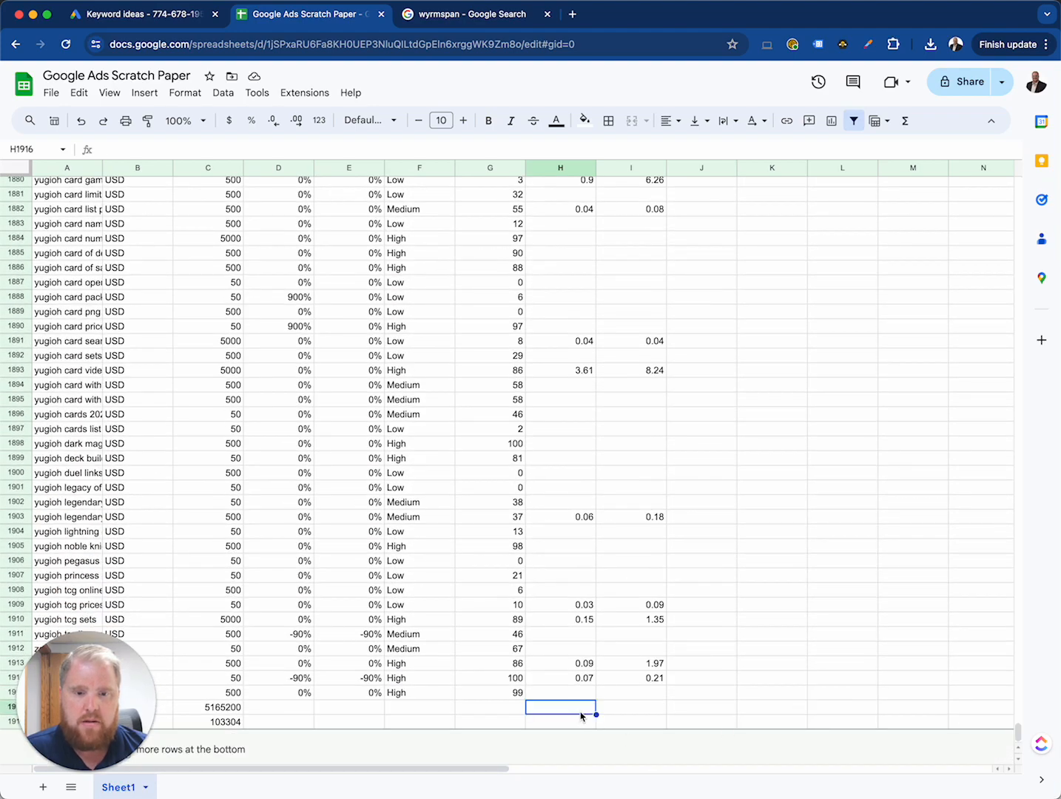
pyautogui.write('=SUM')
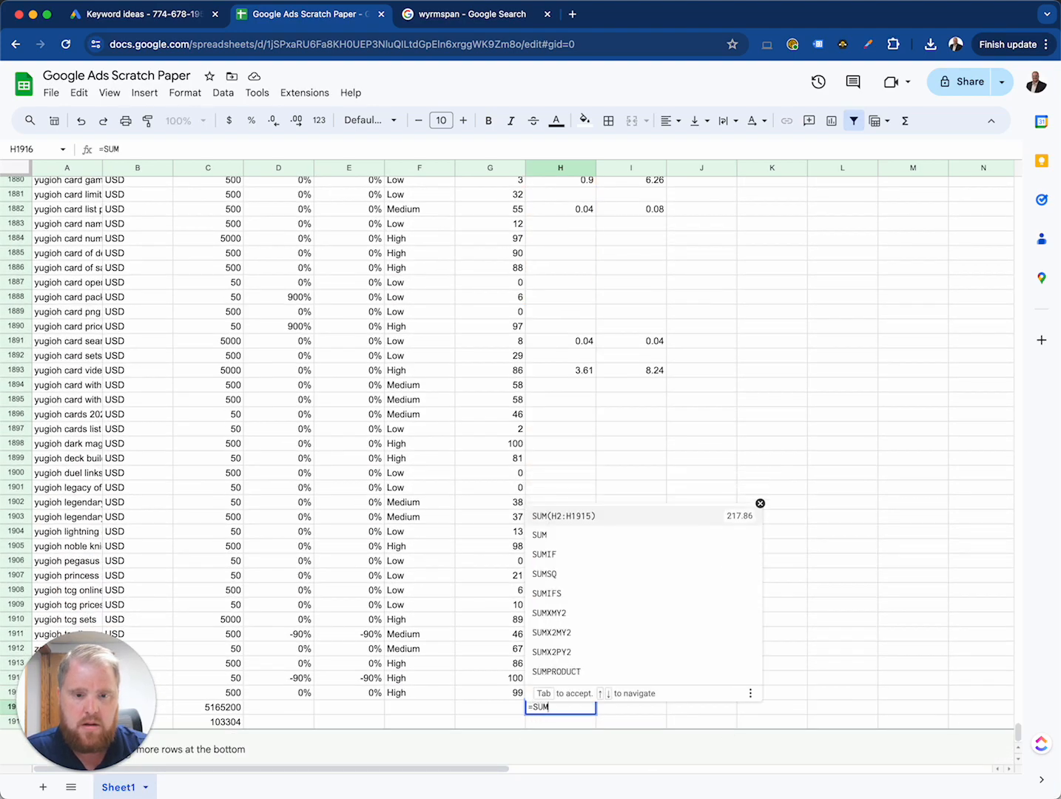
pyautogui.press('Tab')
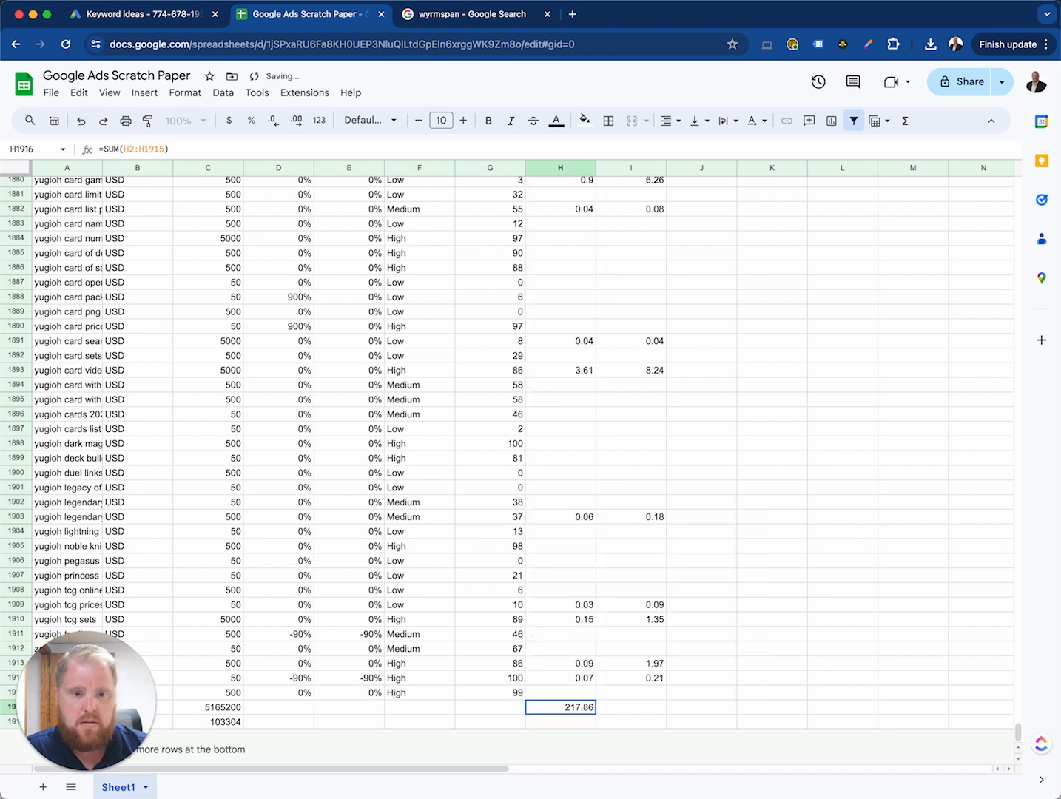
pyautogui.press('Delete')
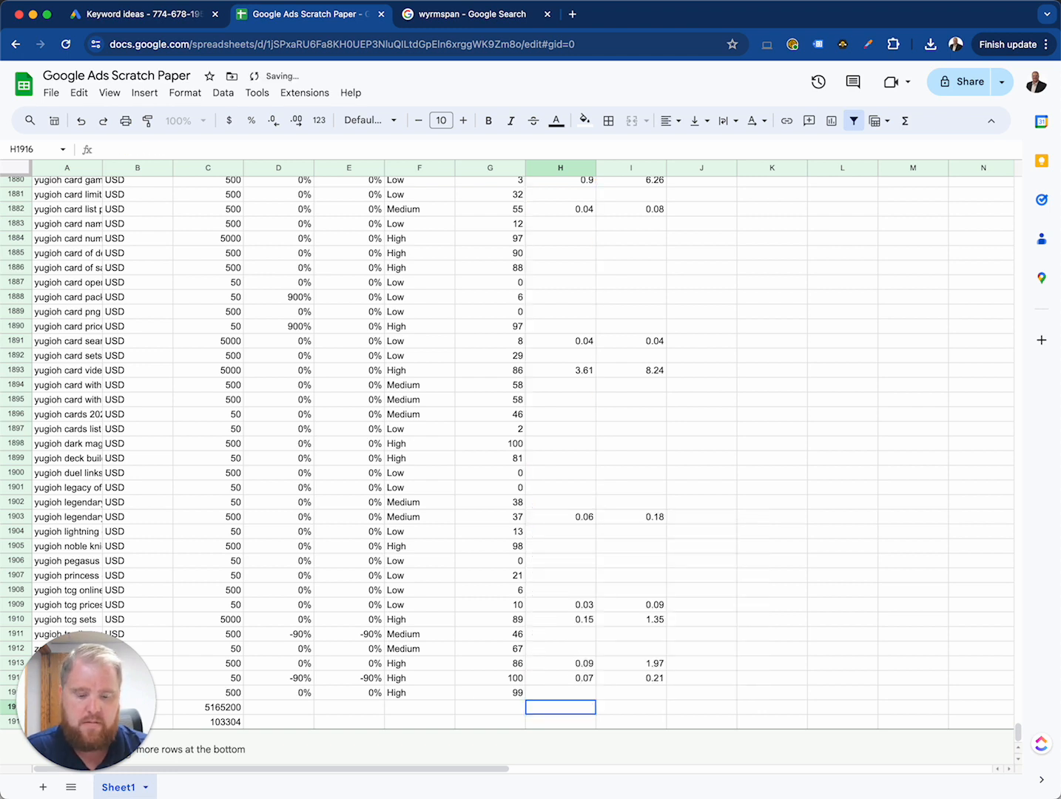
# Step: Average both "Top of page" columns below the data, with =AVERAGE(H2:H1915) in H1916 and =AVERAGE(I2:I1915) in I1916
pyautogui.write('=ave')
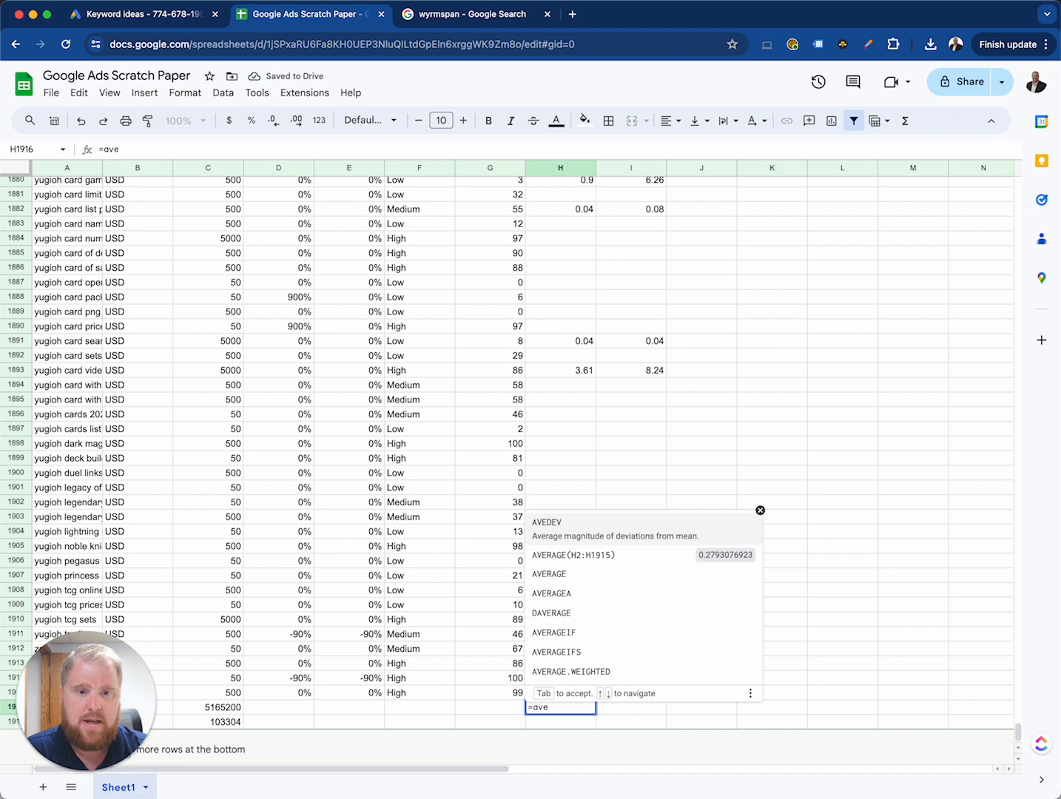
pyautogui.press('Down')
pyautogui.press('Tab')
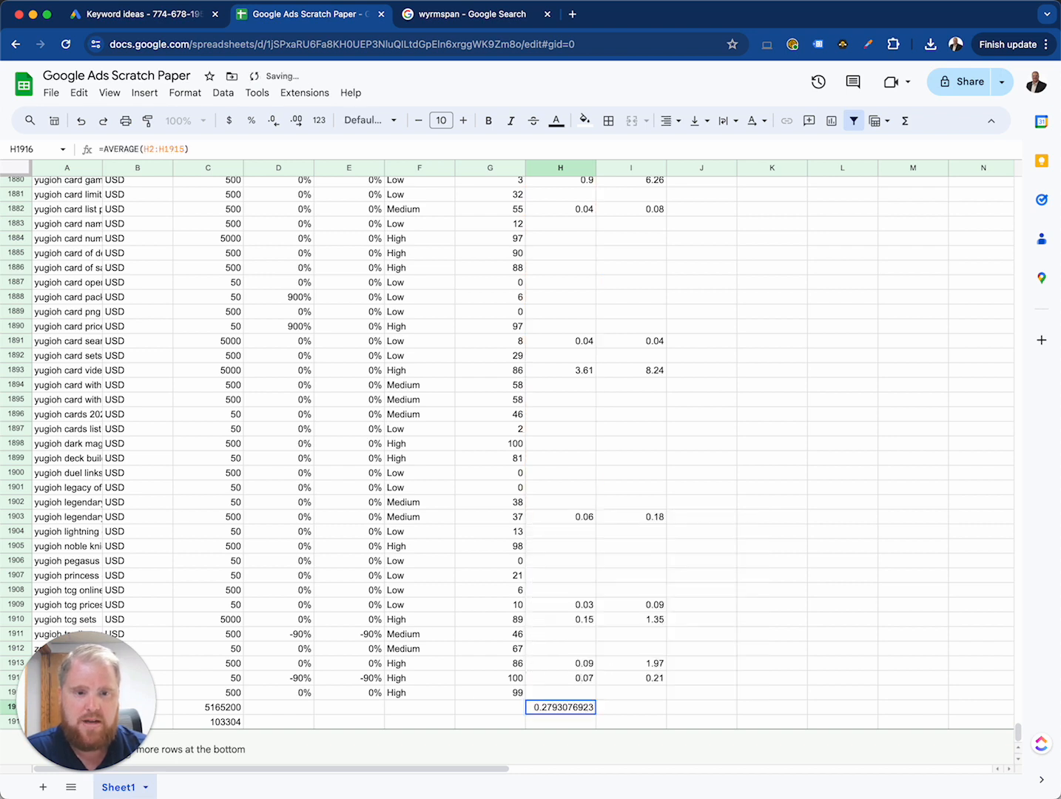
pyautogui.press('Right')
pyautogui.write('=av')
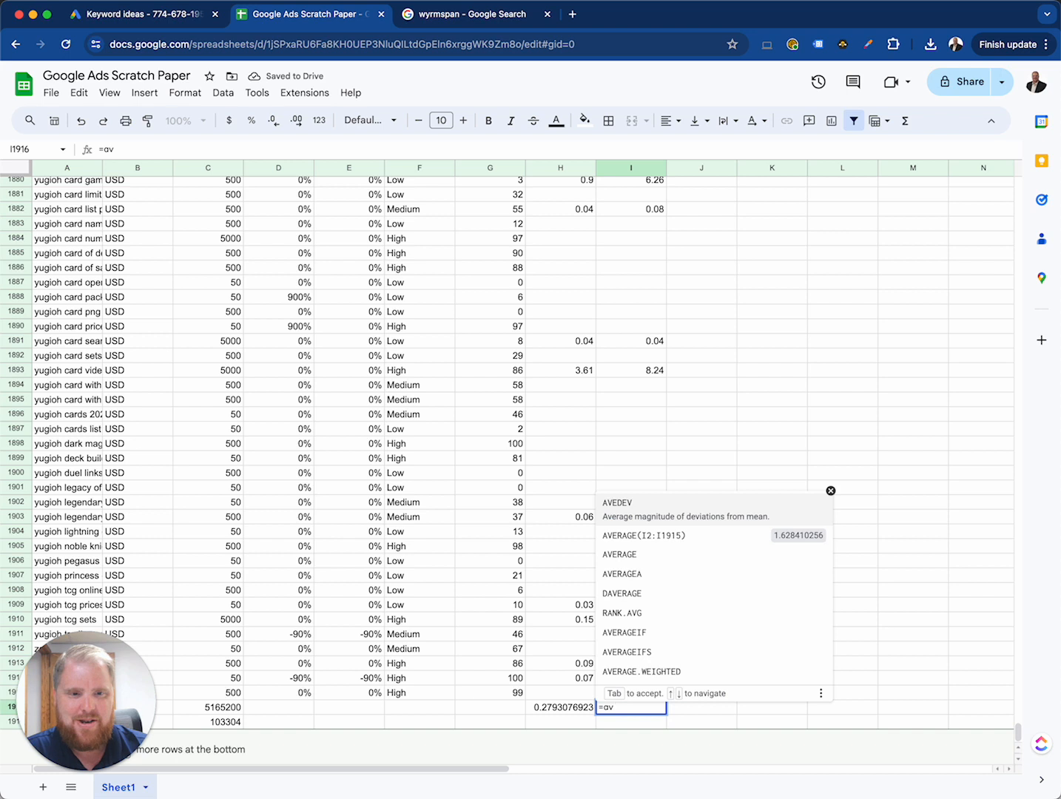
pyautogui.press('Down')
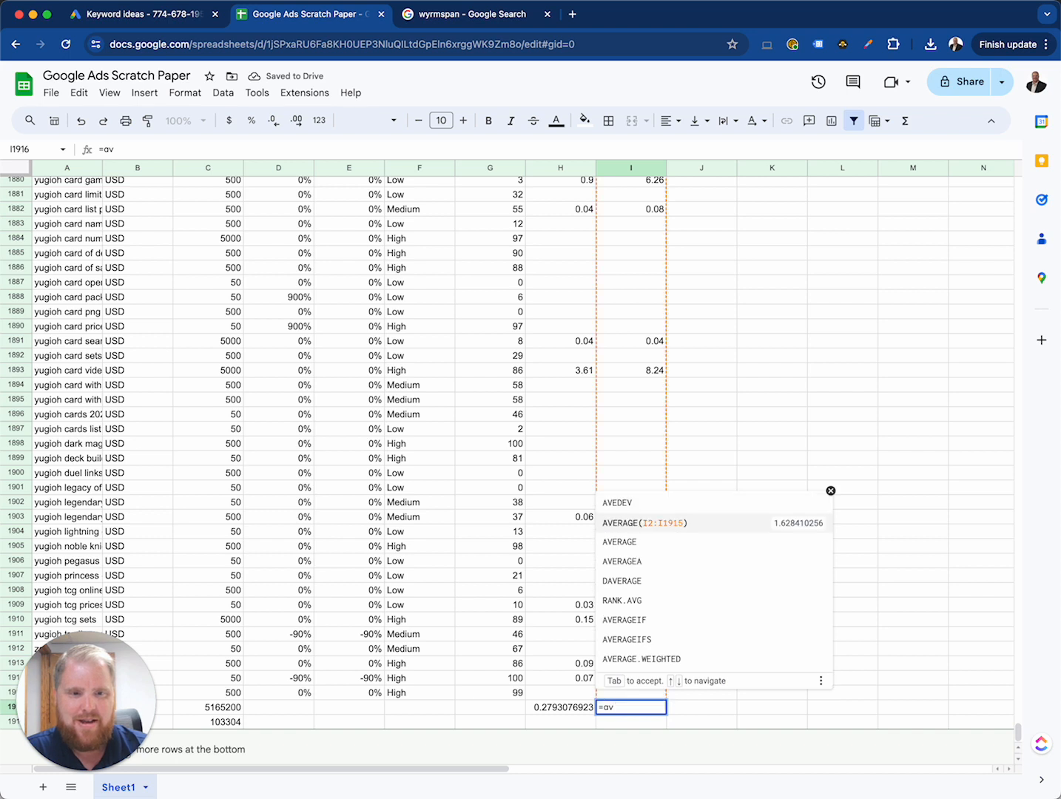
pyautogui.press('Tab')
# Step: Multiply the 2% click estimate by the column H average in H1917 with the formula =C1917*H1916
pyautogui.press('Left')
pyautogui.press('Down')
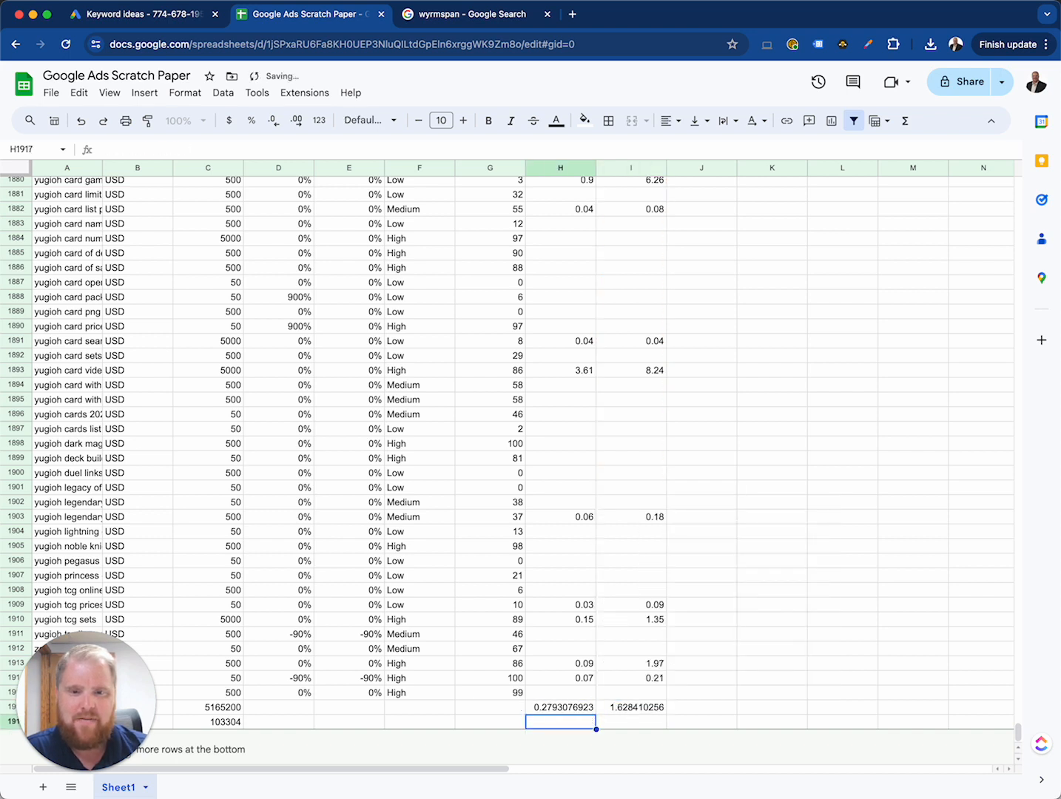
pyautogui.press('Up')
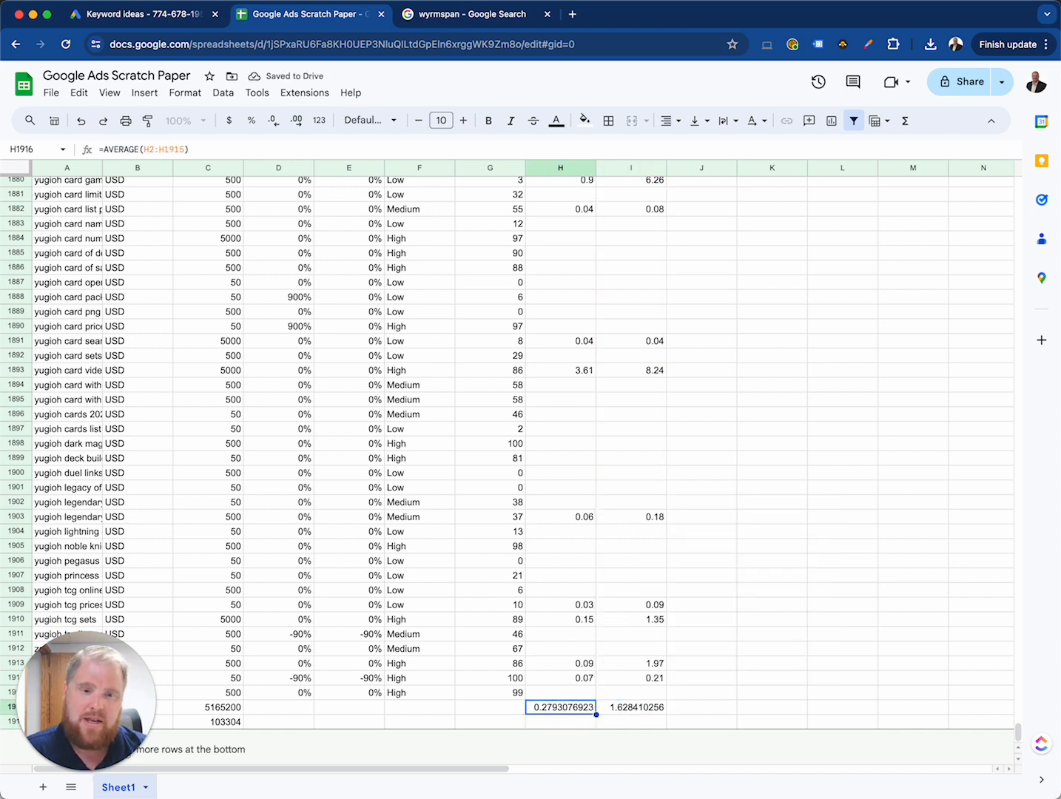
pyautogui.press('Right')
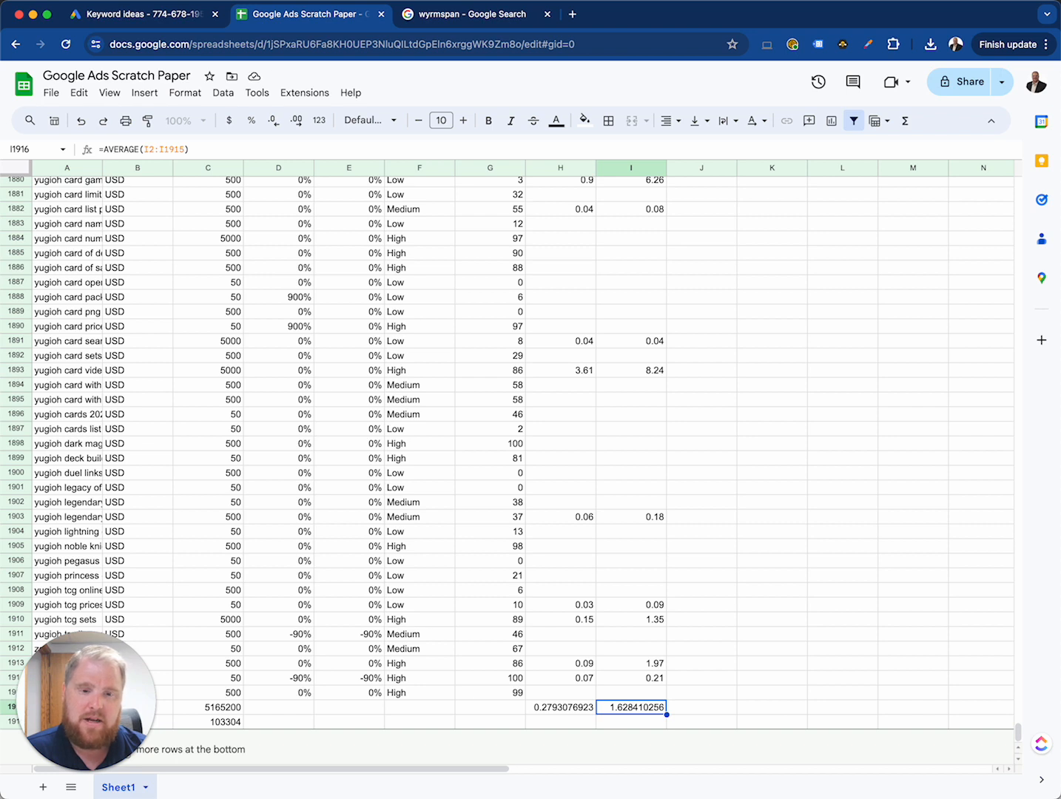
pyautogui.press('Down')
pyautogui.press('Left')
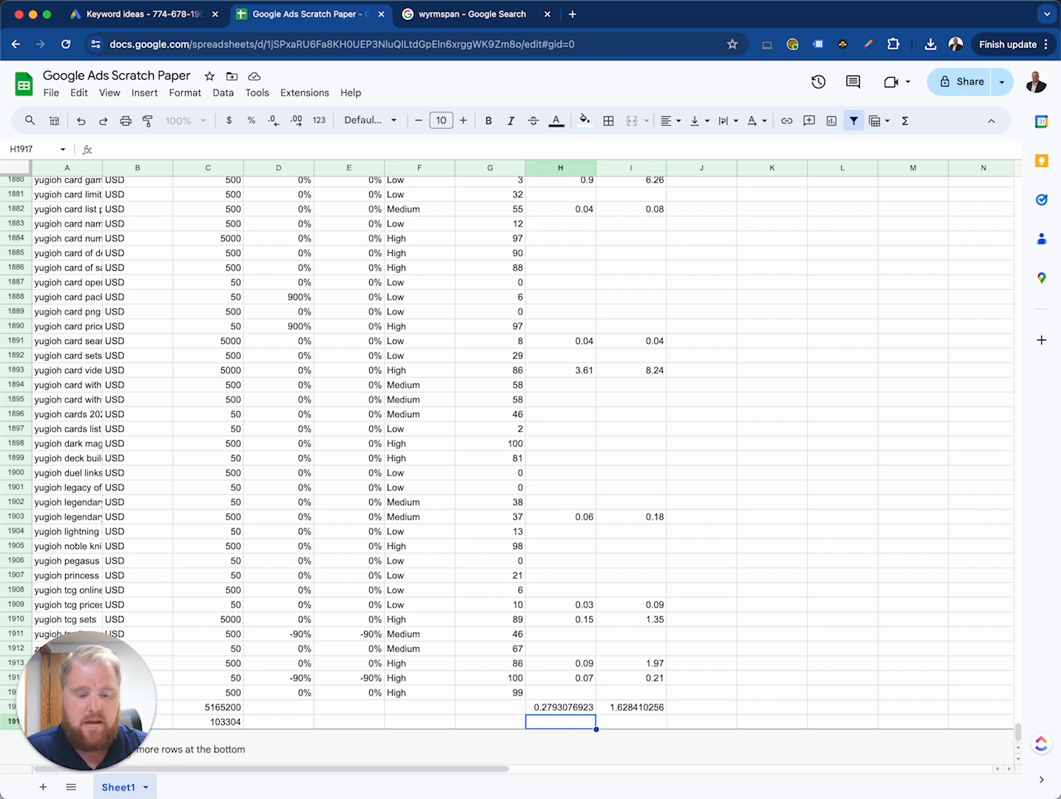
pyautogui.write('=')
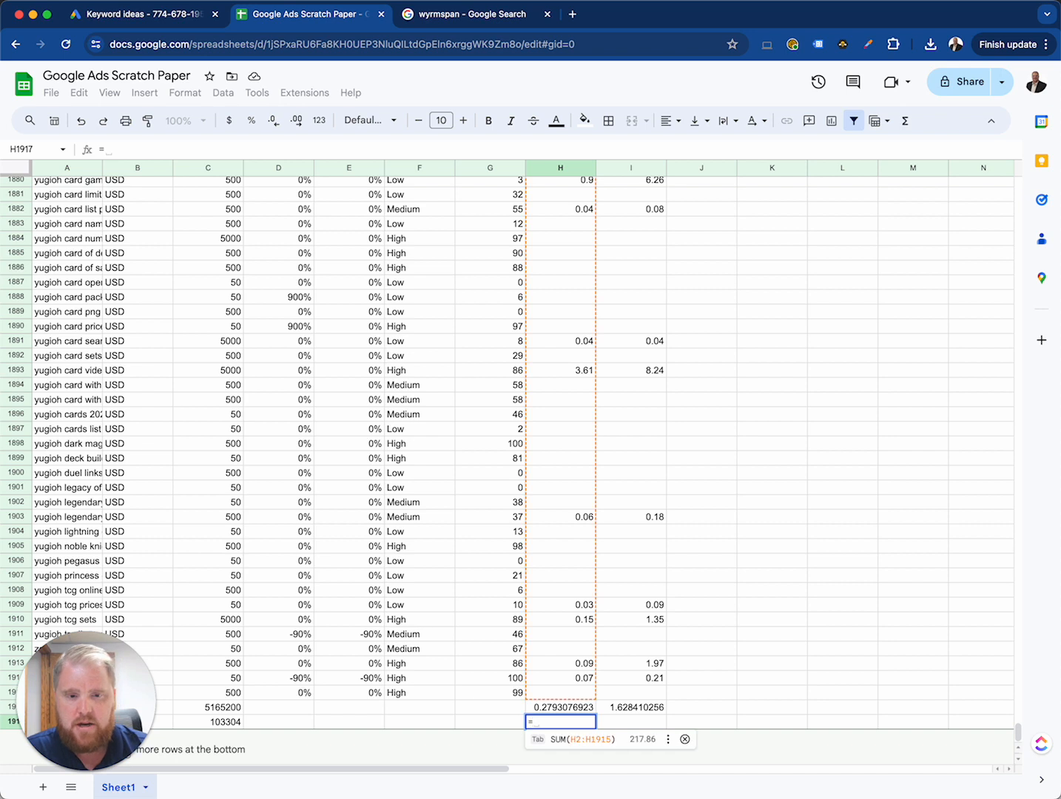
pyautogui.press('Left')
pyautogui.press('Left')
pyautogui.press('Left')
pyautogui.press('Left')
pyautogui.press('Left')
pyautogui.write('*')
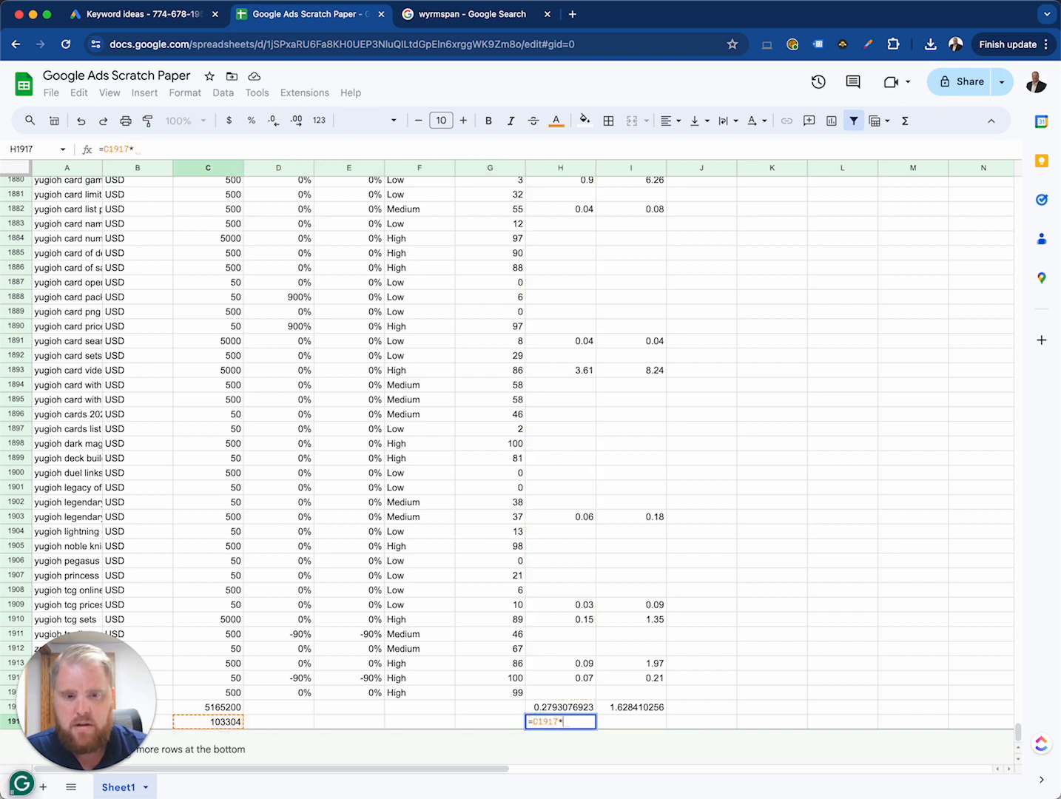
pyautogui.press('Up')
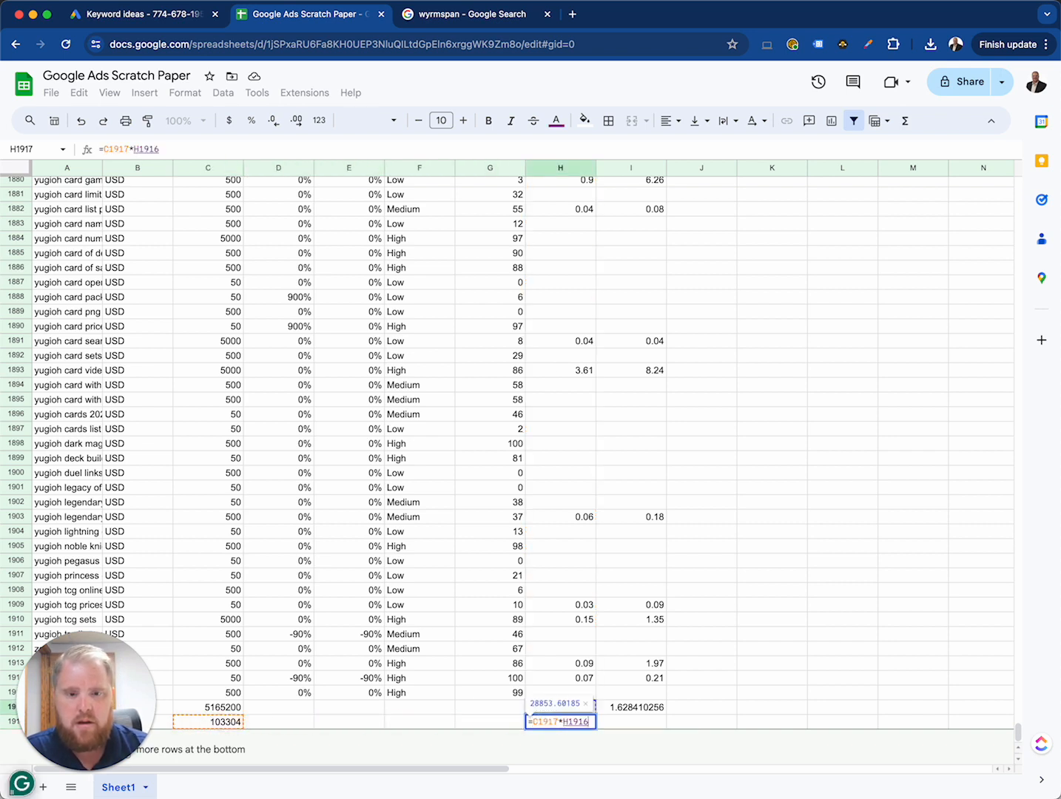
pyautogui.press('Return')
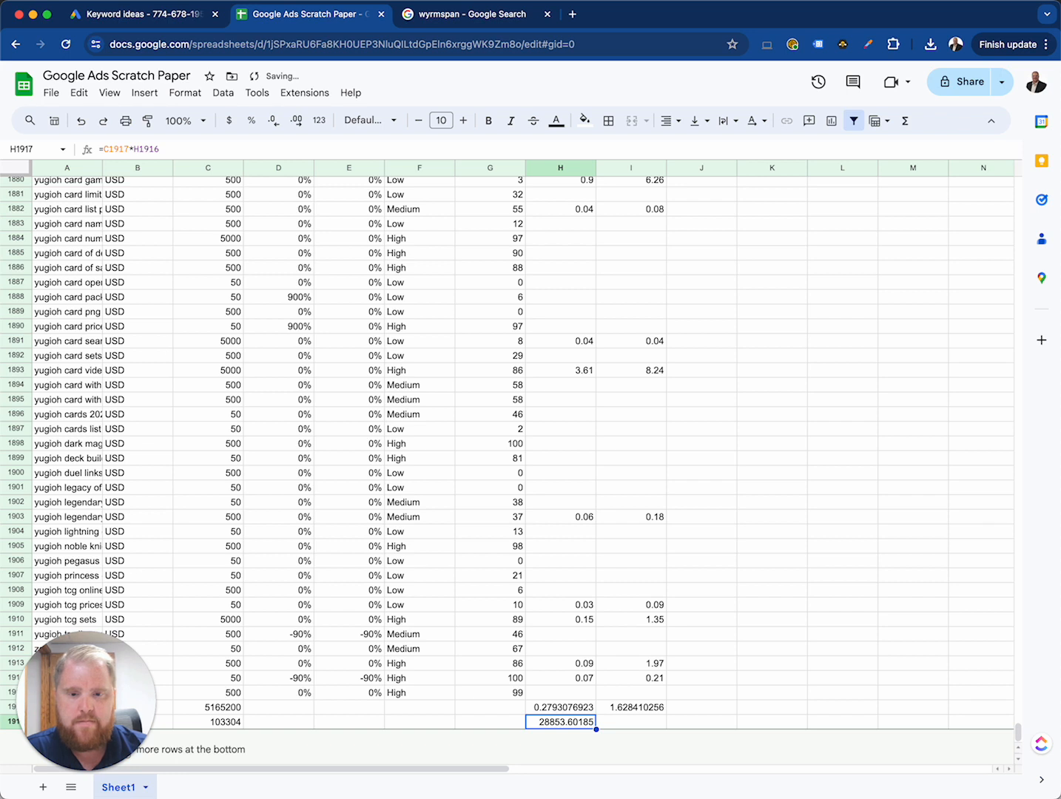
# Step: Calculate the second cost estimate in I1917 with the formula =H1917*I1916, and select the estimates in H1917 and I1917
pyautogui.press('Right')
pyautogui.write('=')
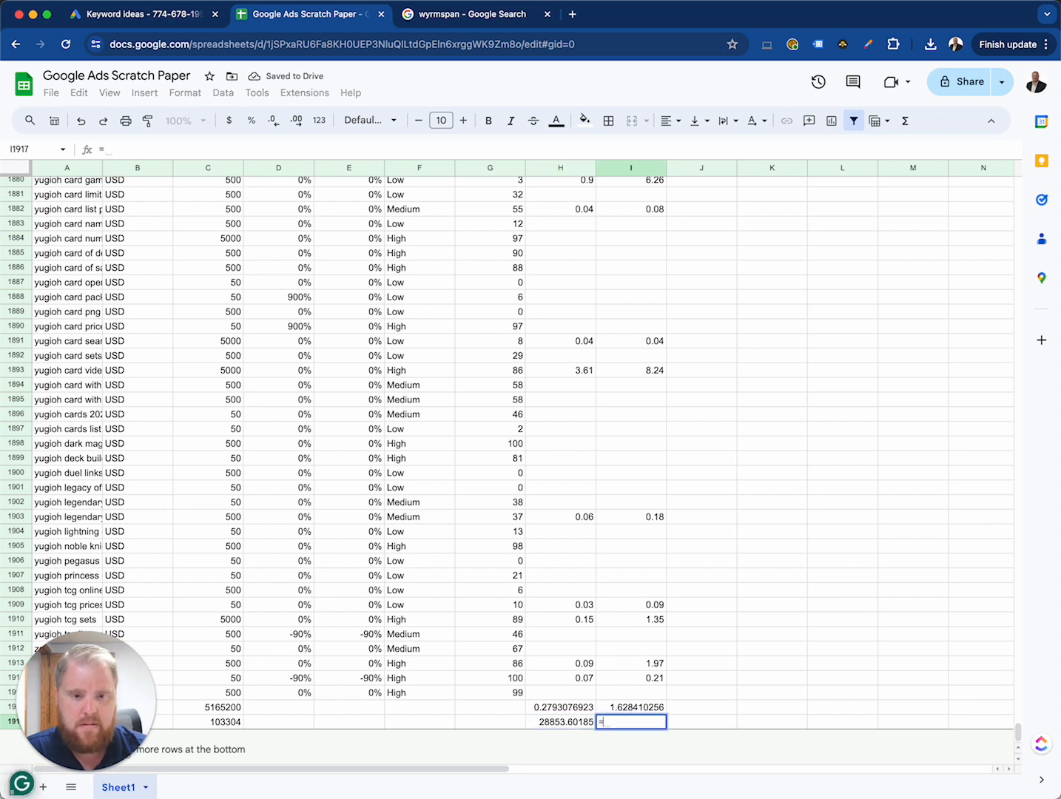
pyautogui.press('Left')
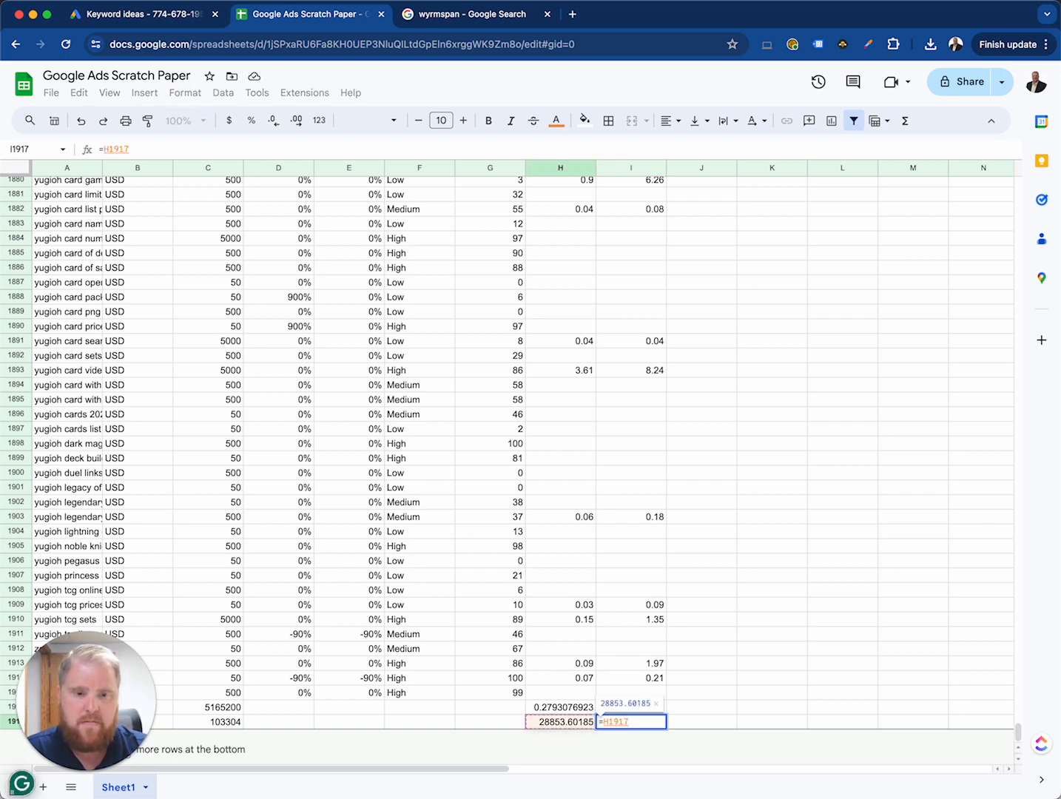
pyautogui.write('*')
pyautogui.press('Up')
pyautogui.press('Return')
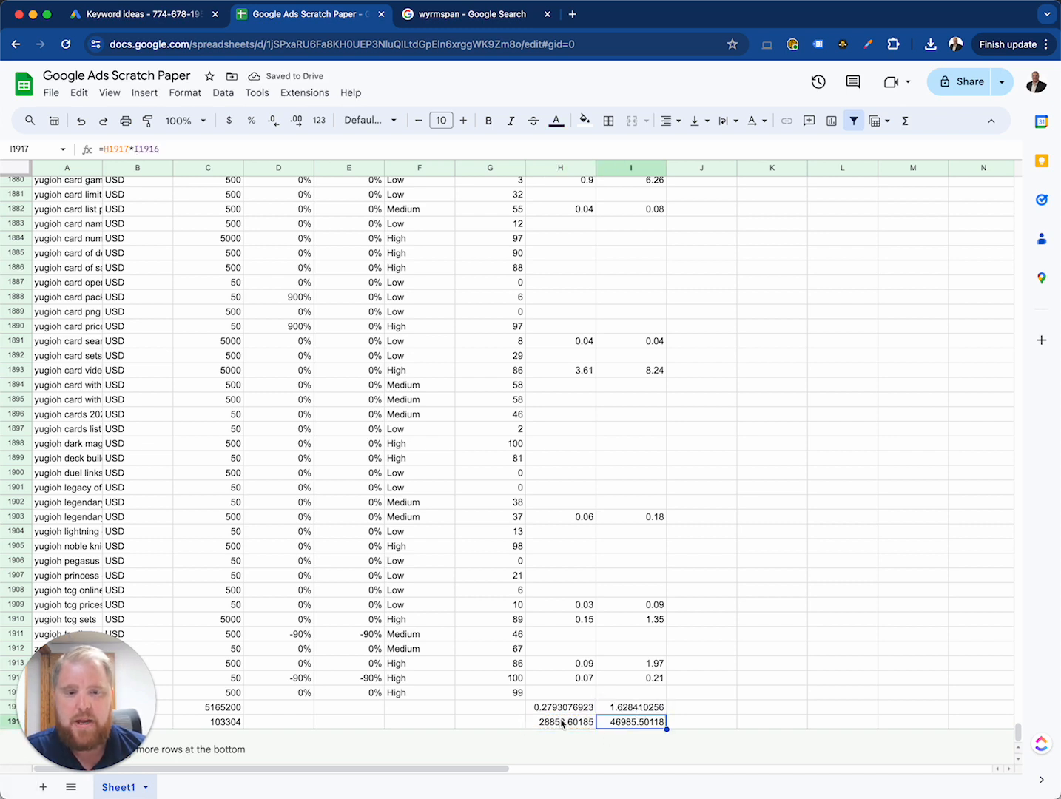
pyautogui.moveTo(562, 727); pyautogui.dragTo(636, 728)
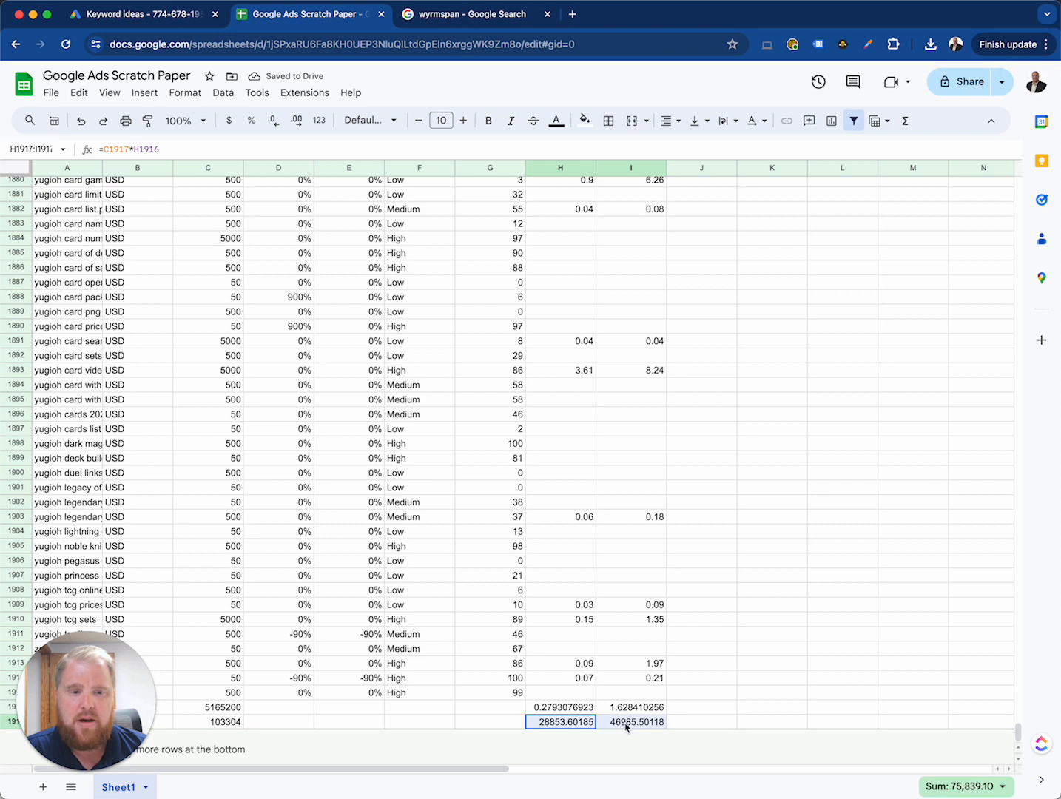
pyautogui.click(560, 725)
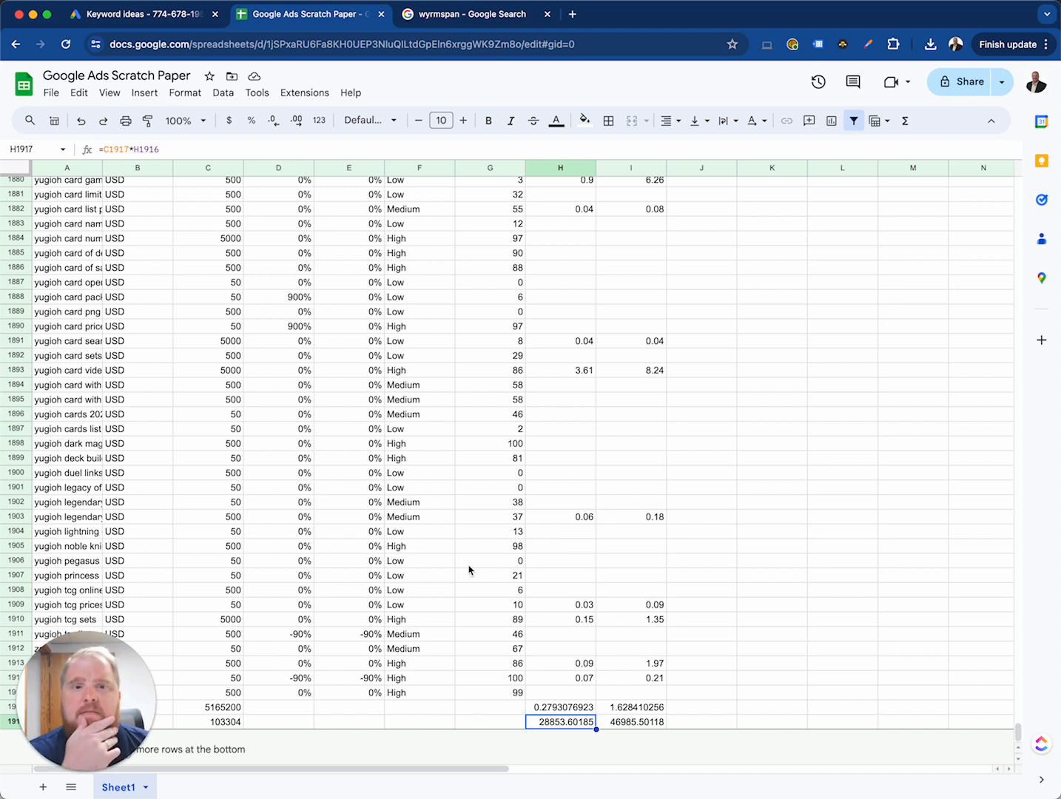
# Step: Lower the click estimate in C1917 to 1% of the total searches by changing the formula to =C1916*0.01
pyautogui.click(216, 724)
pyautogui.click(162, 149)
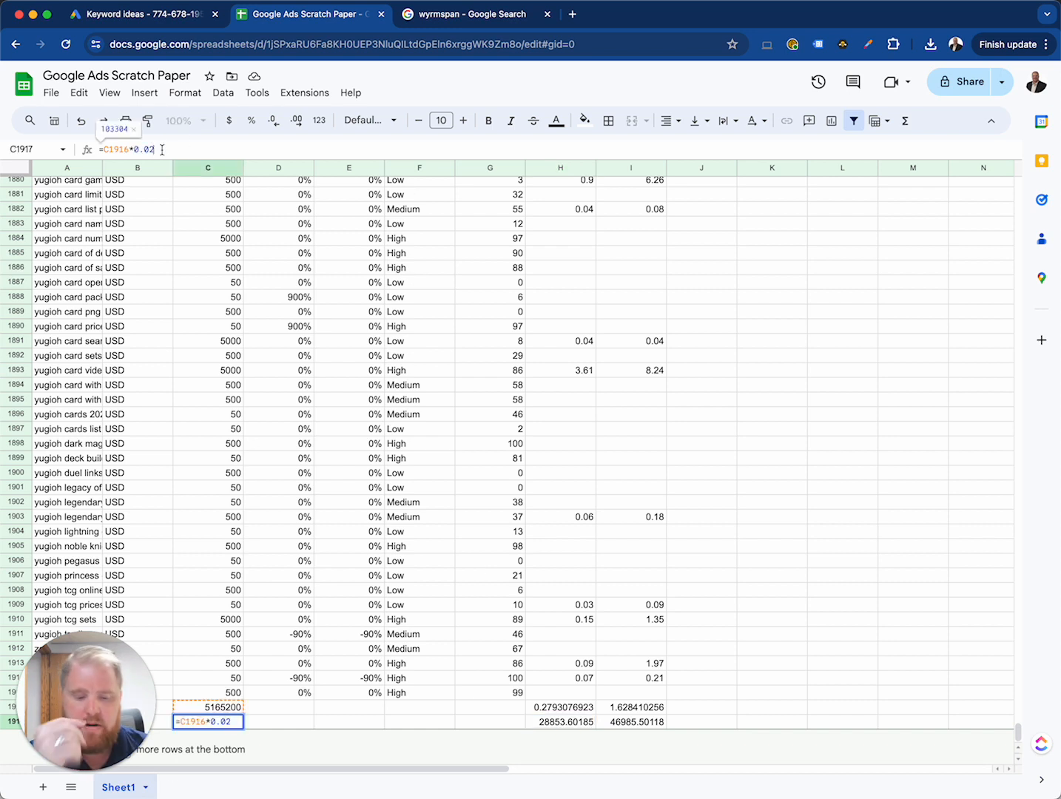
pyautogui.press('BackSpace')
pyautogui.write('1')
pyautogui.press('Return')
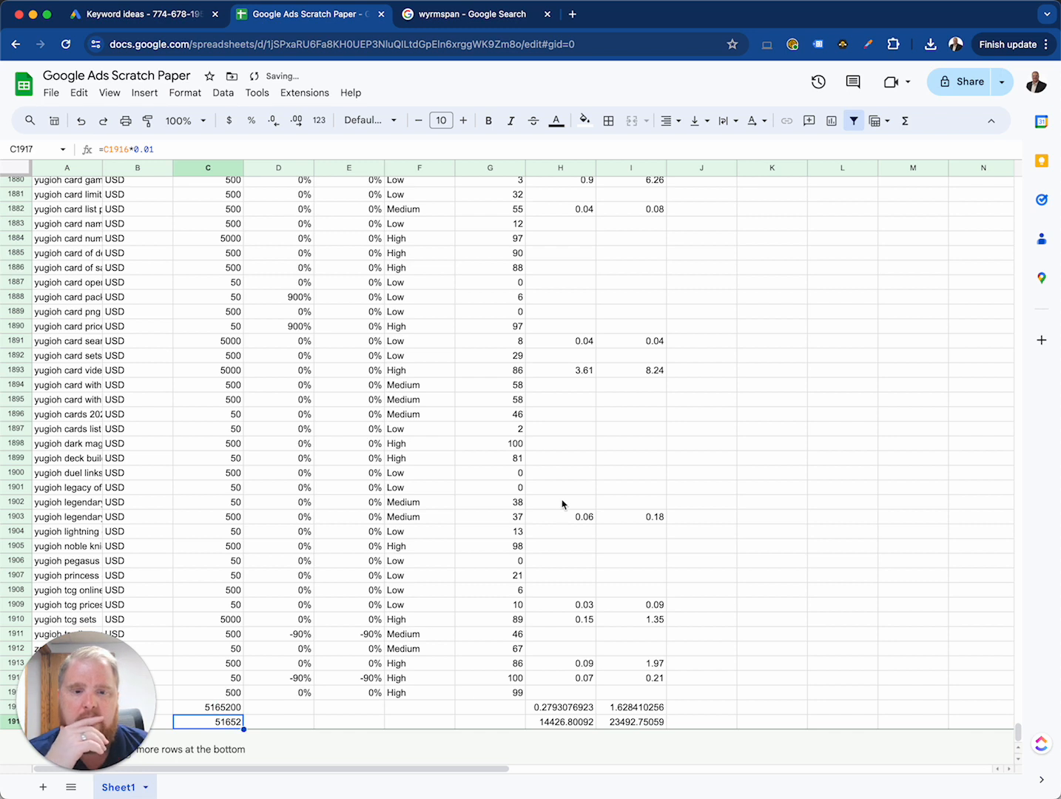
# Step: Review the cost estimate in H1917 against the click estimate in C1917, and skim the keyword rows above
pyautogui.click(574, 726)
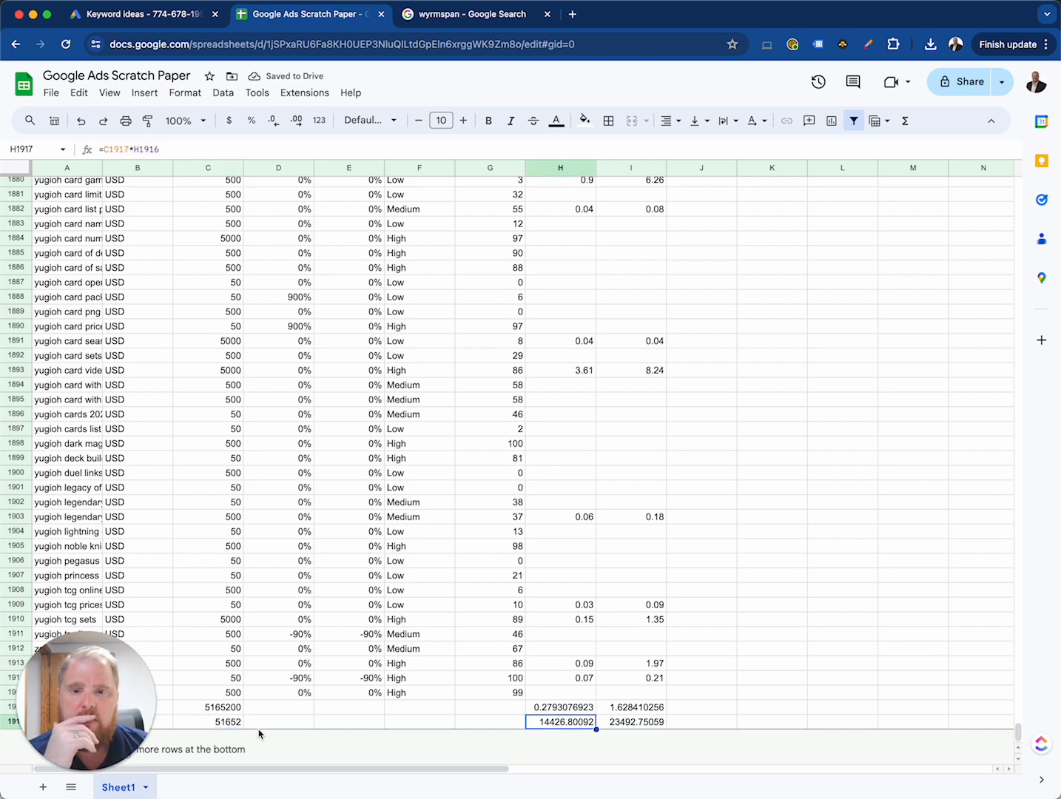
pyautogui.click(231, 726)
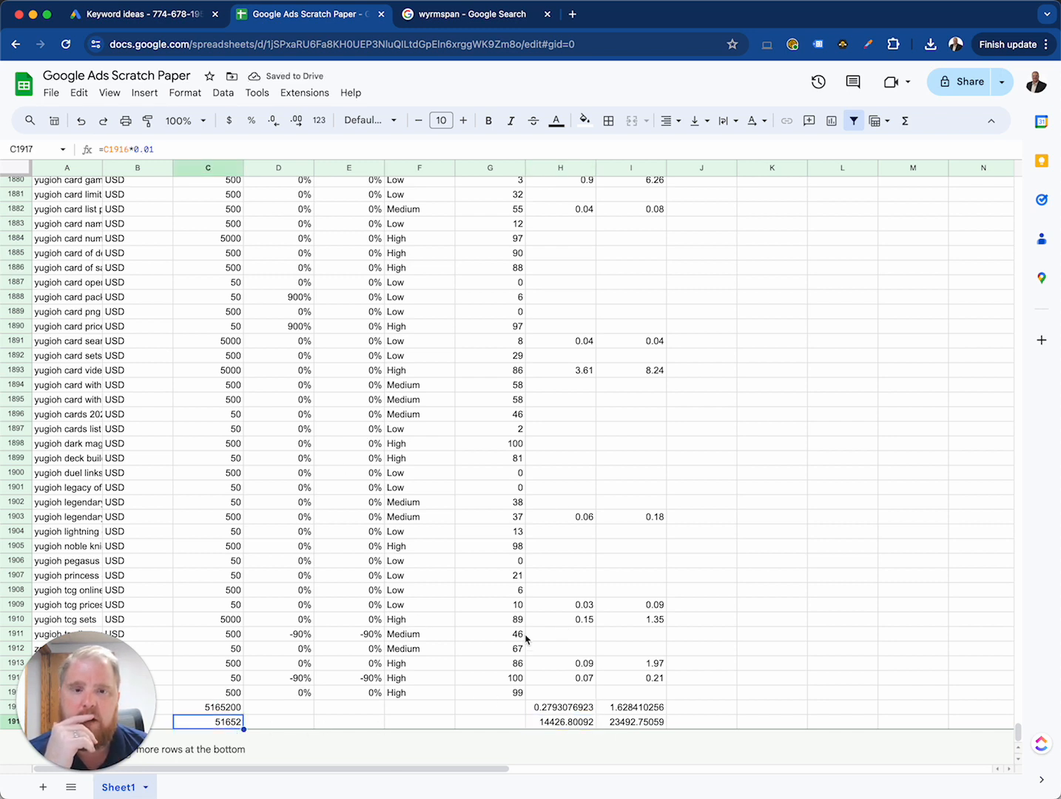
pyautogui.click(556, 724)
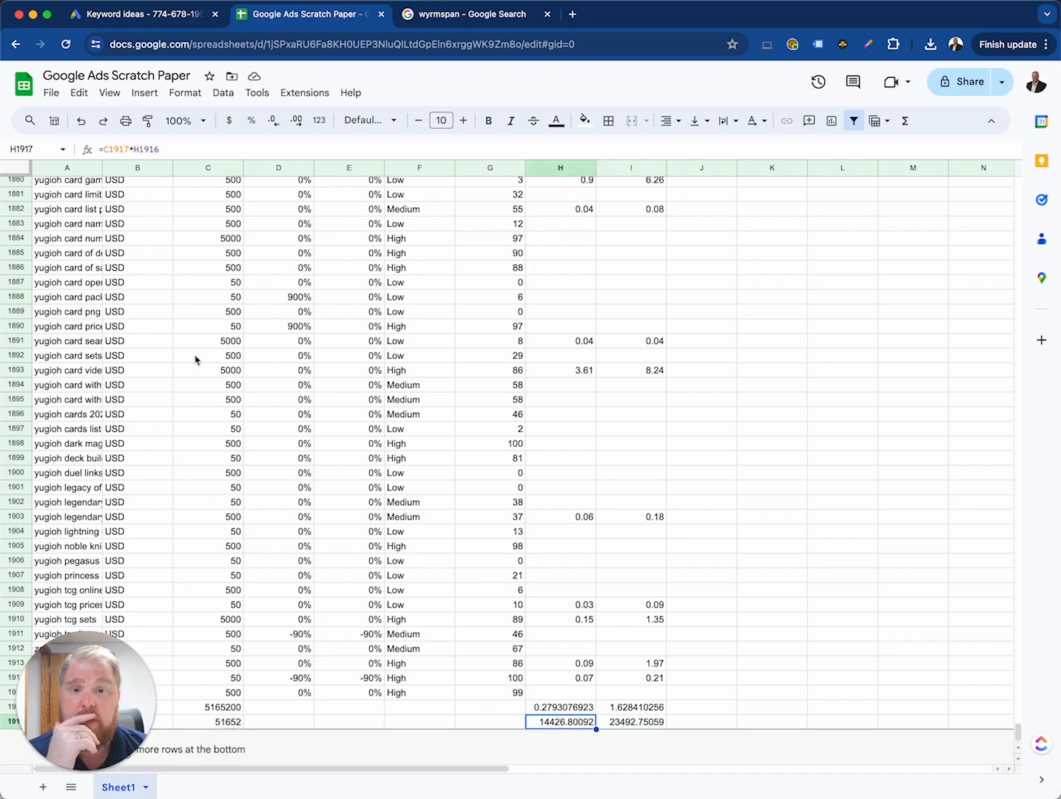
pyautogui.scroll(20, 352, 489)
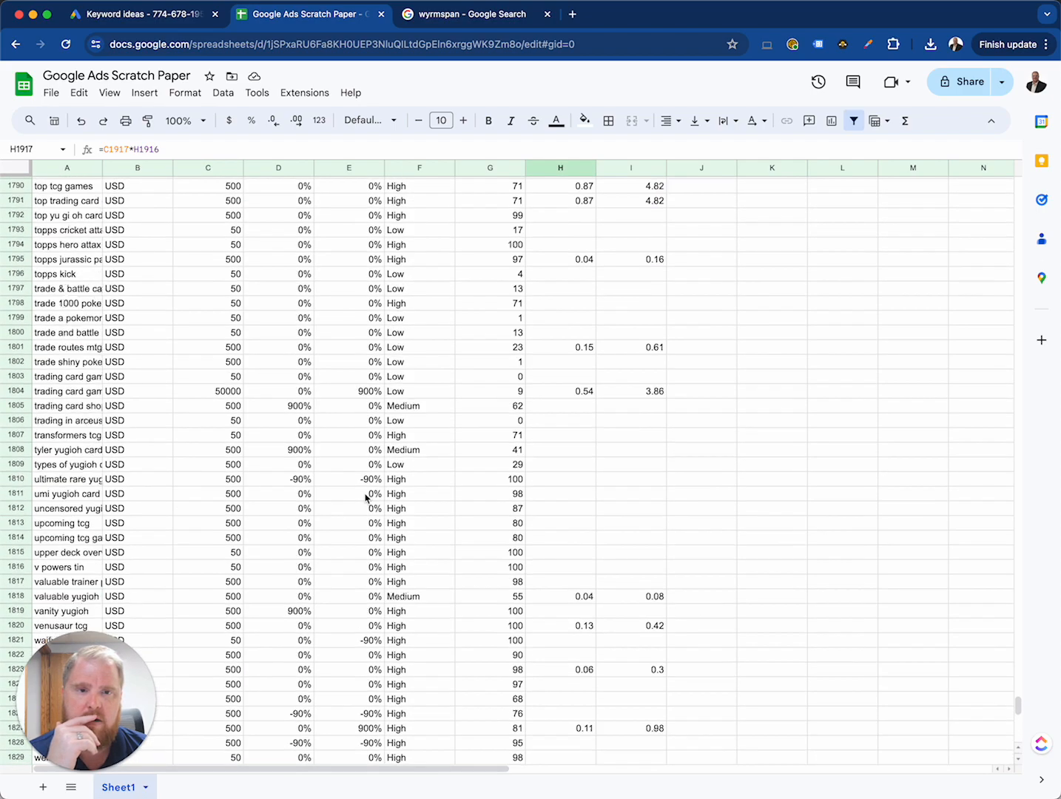
pyautogui.scroll(15, 366, 498)
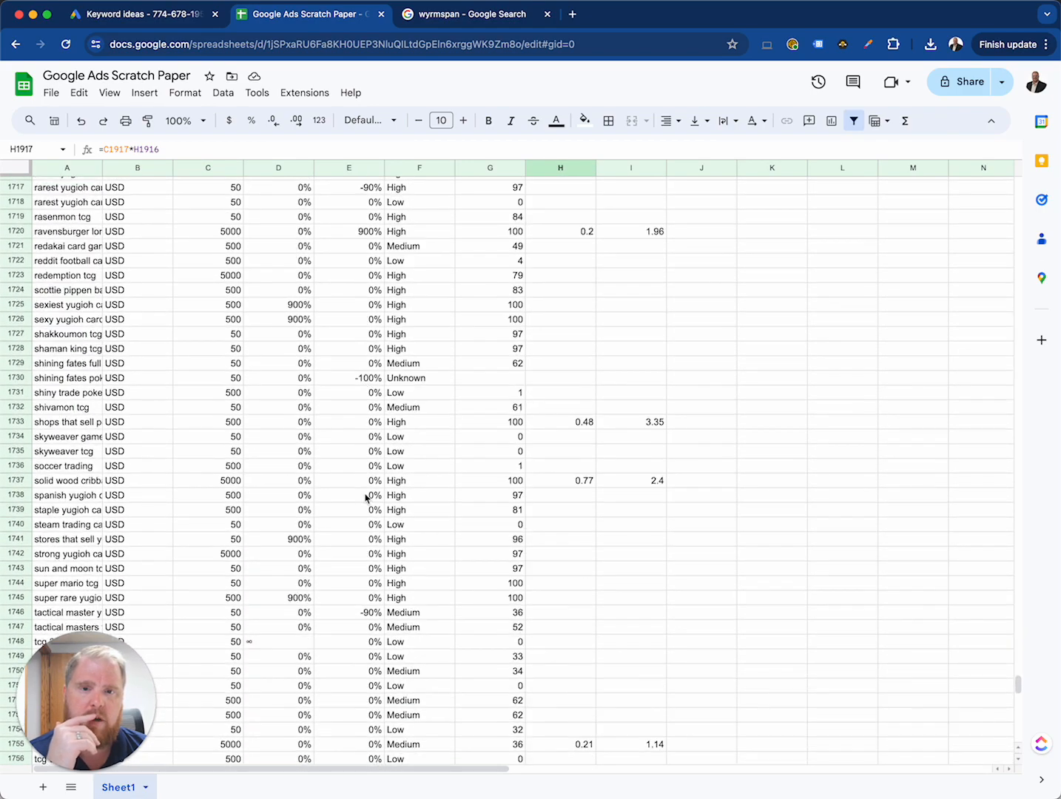
pyautogui.scroll(20, 365, 497)
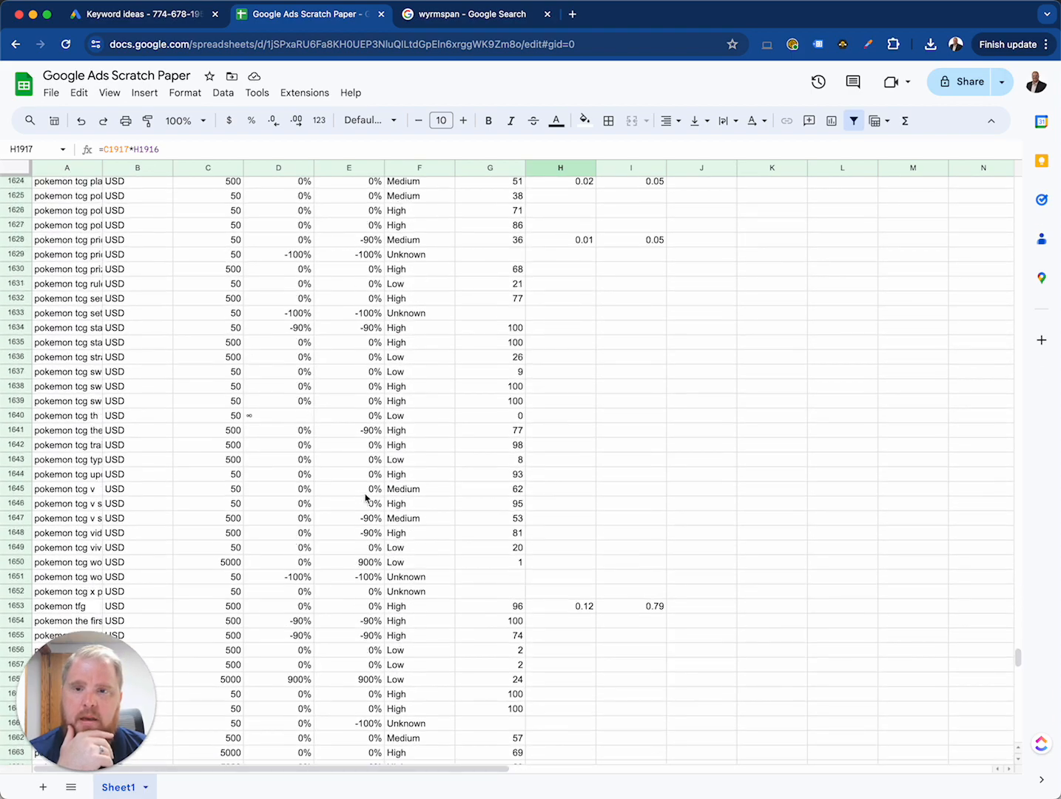
pyautogui.scroll(10, 365, 498)
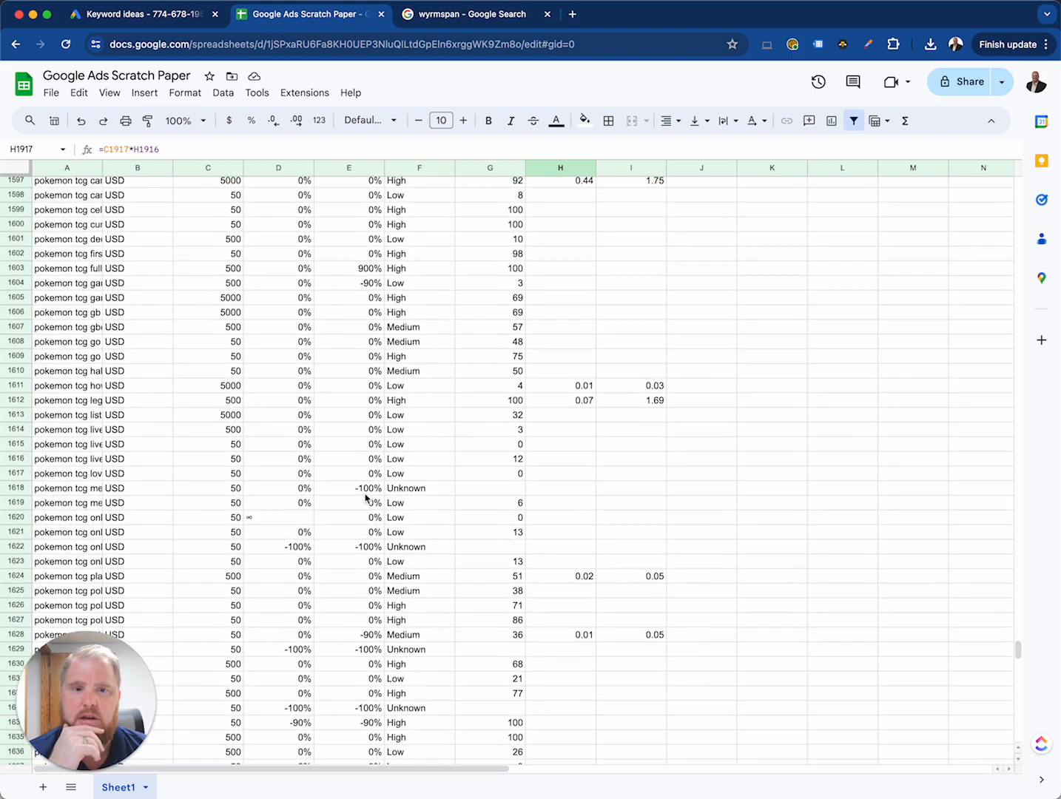
pyautogui.scroll(-20, 392, 522)
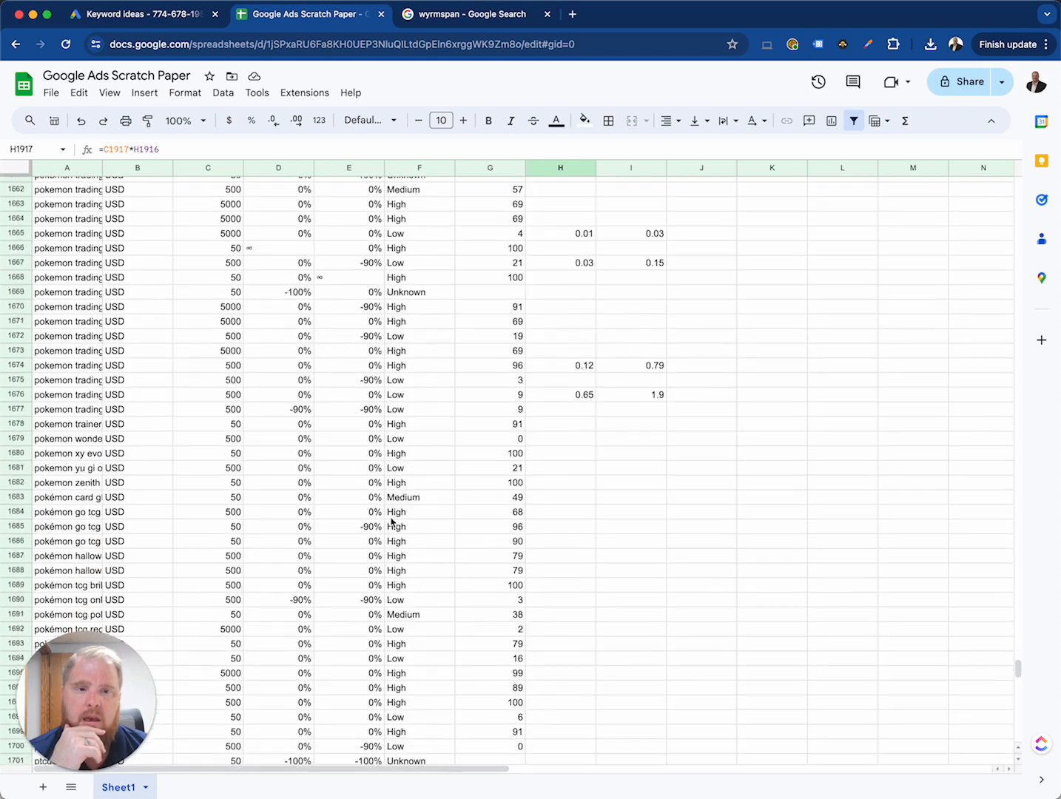
pyautogui.scroll(-20, 392, 521)
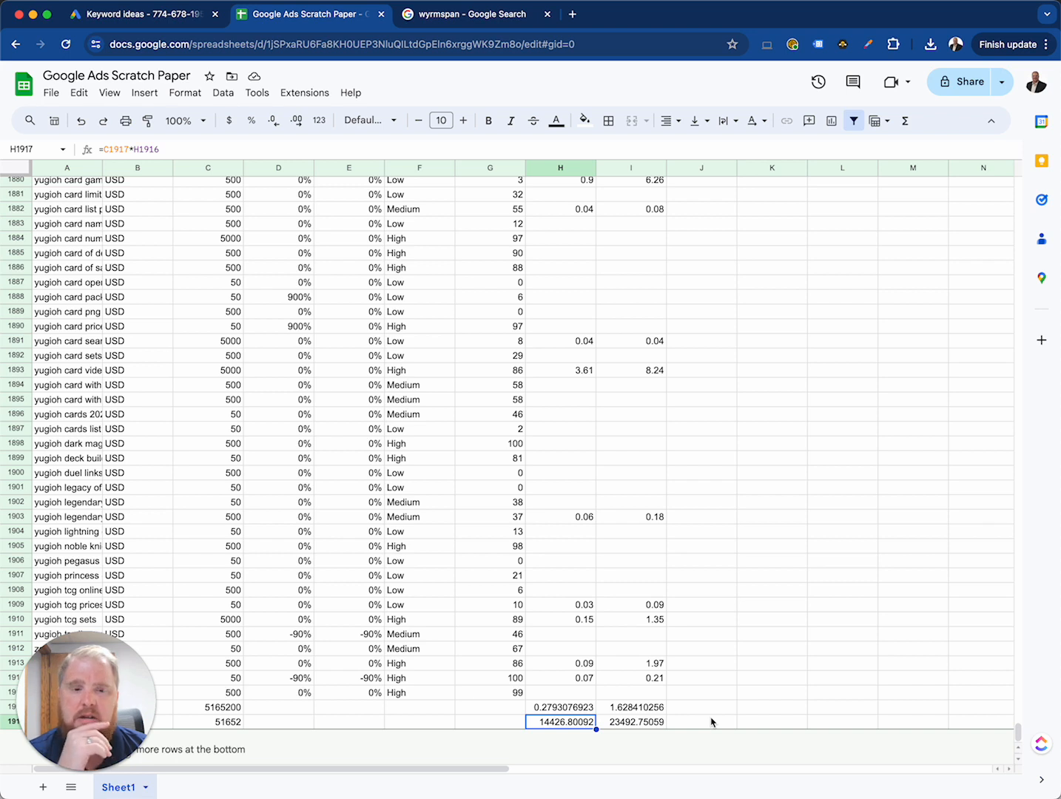
# Step: Compare the cost estimates in H1917 and I1917 with each other and with the bid in H1914
pyautogui.click(573, 726)
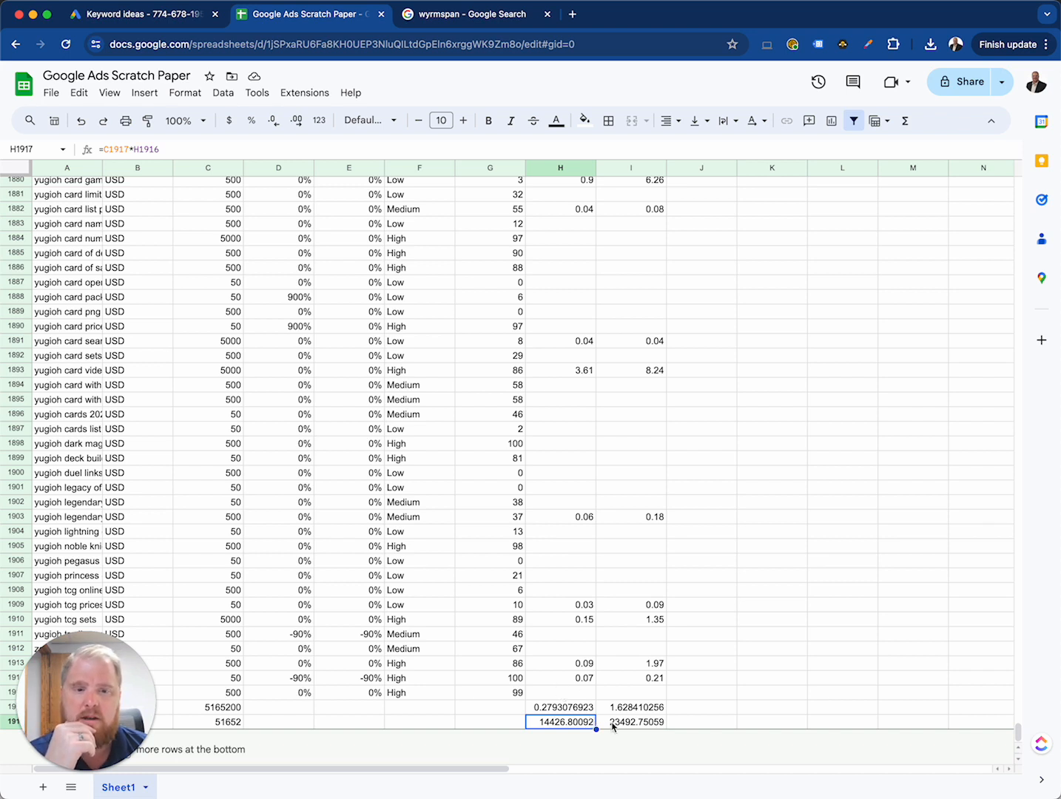
pyautogui.click(615, 722)
pyautogui.click(569, 723)
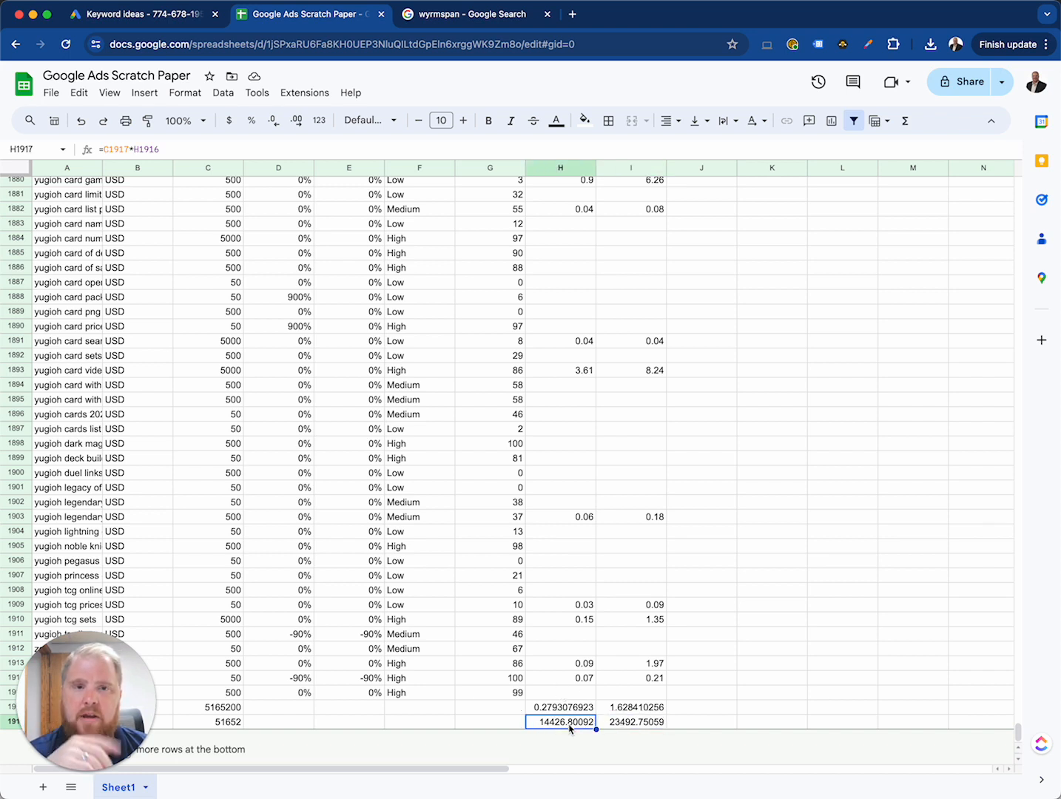
pyautogui.click(639, 722)
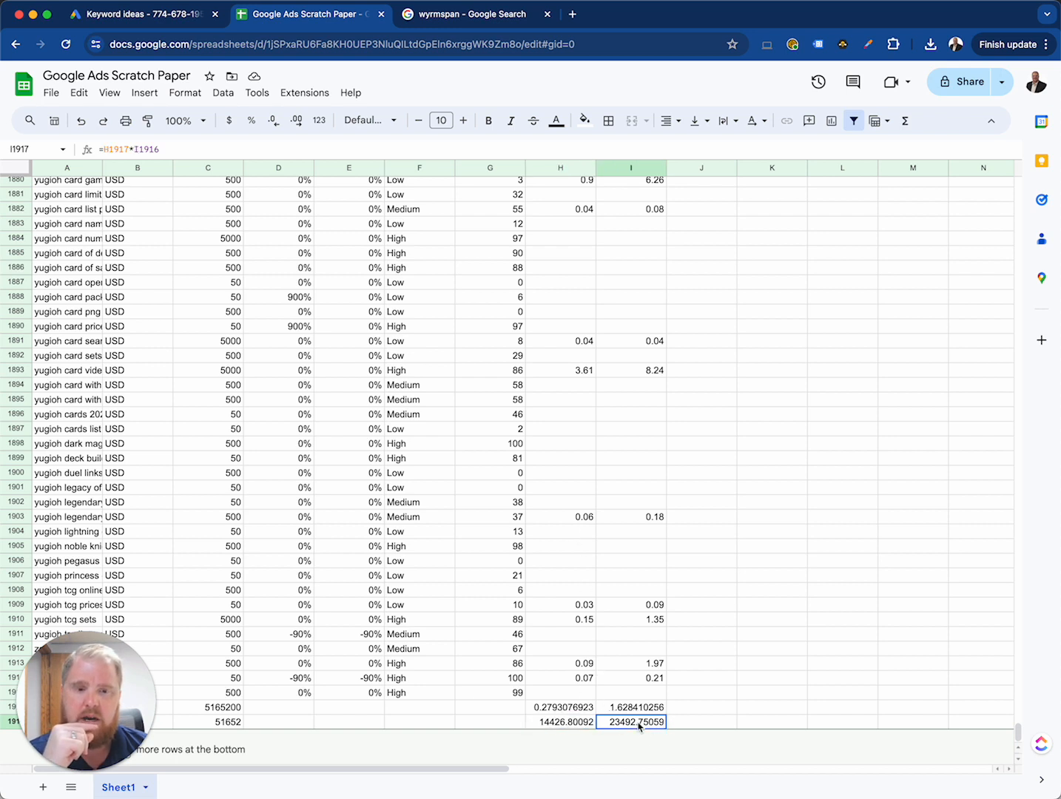
pyautogui.click(581, 723)
pyautogui.click(576, 680)
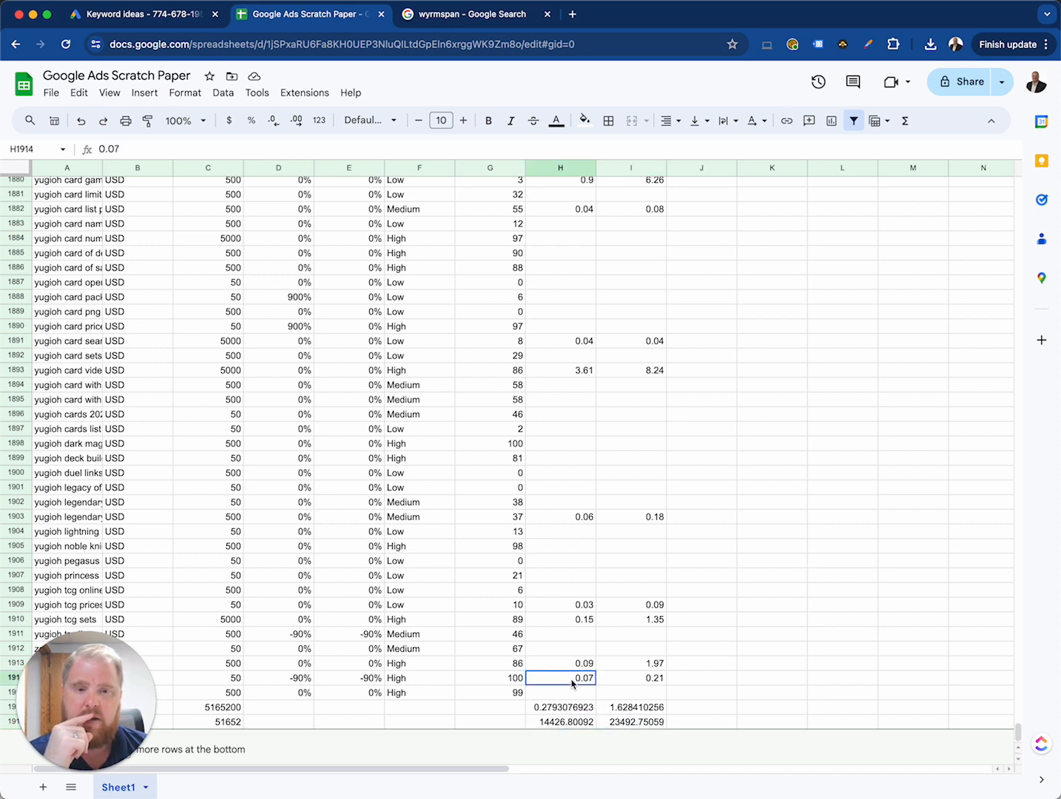
pyautogui.click(568, 723)
pyautogui.click(568, 679)
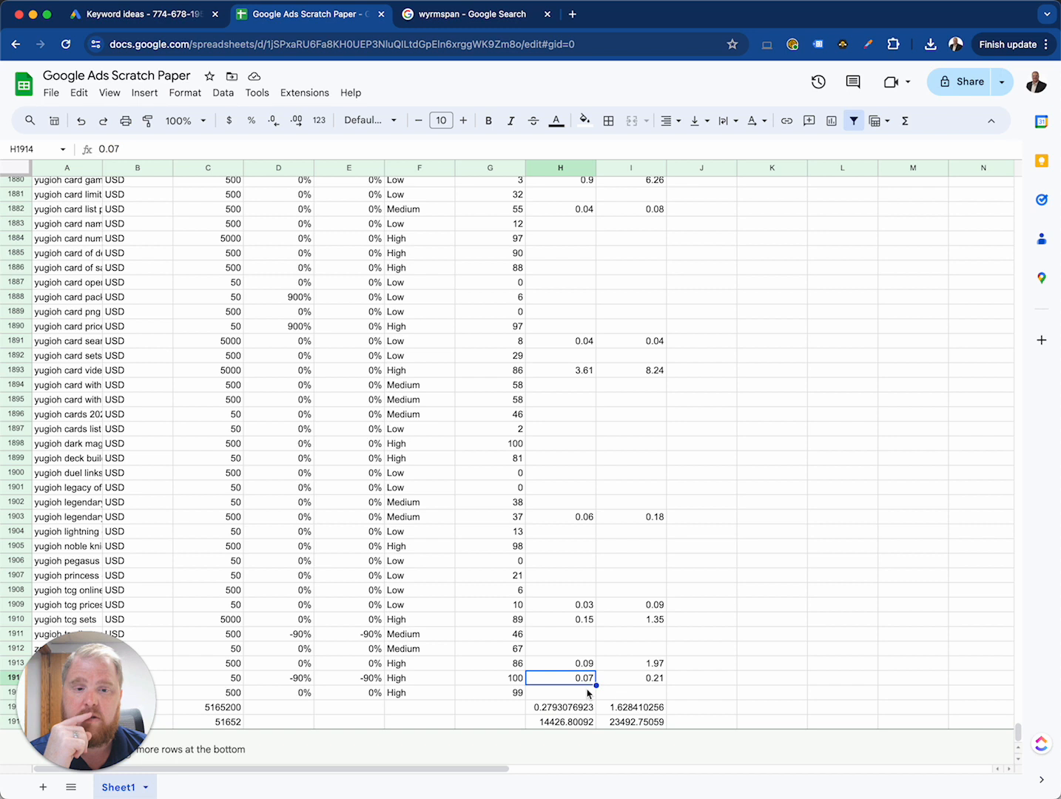
pyautogui.click(577, 722)
# Step: Check the search total, click estimate, average bids and cost estimates in rows 1916 and 1917
pyautogui.click(214, 723)
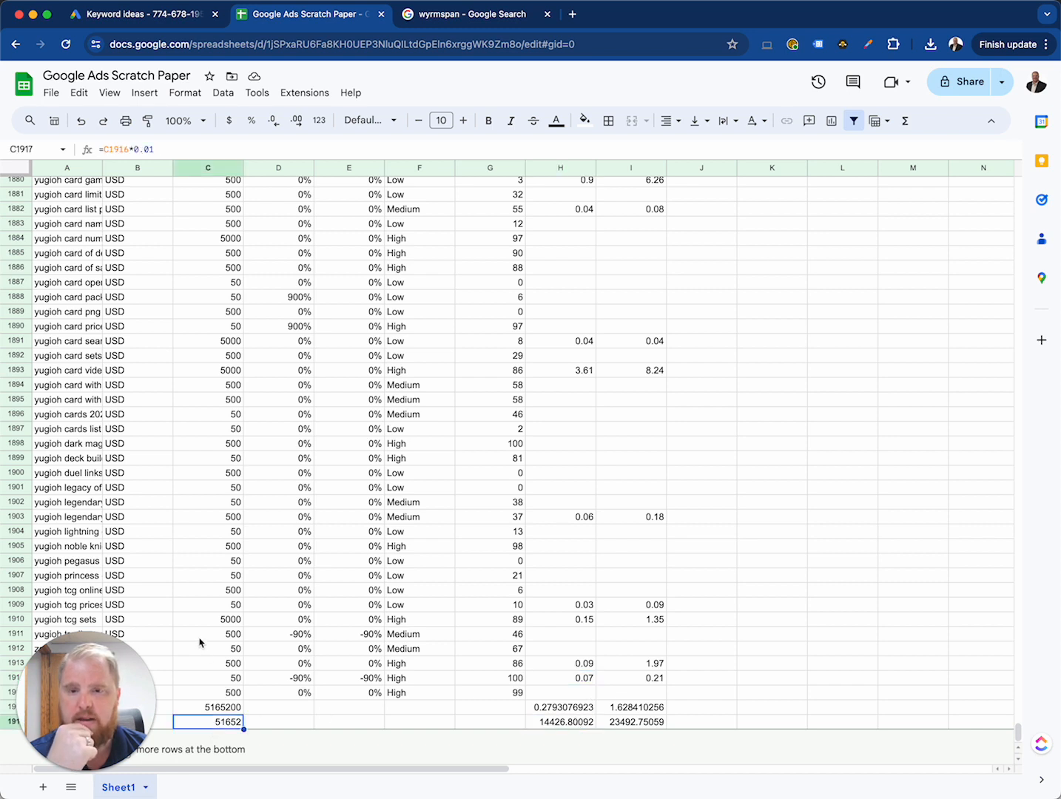
pyautogui.click(212, 704)
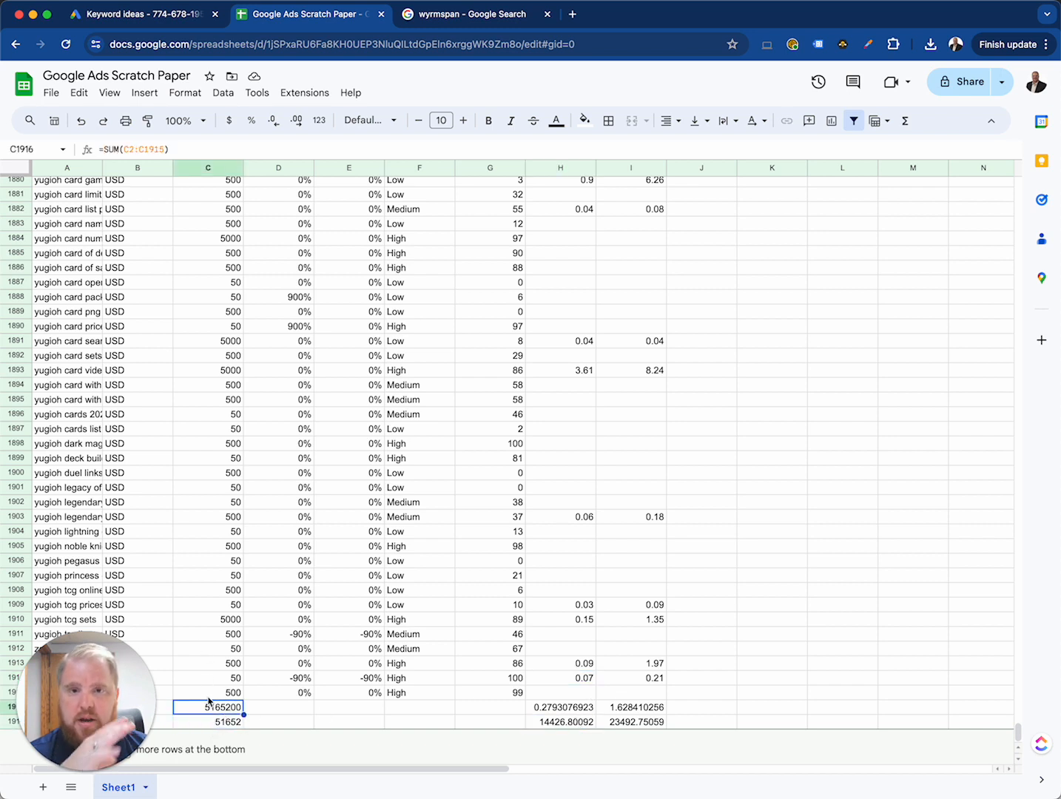
pyautogui.click(584, 708)
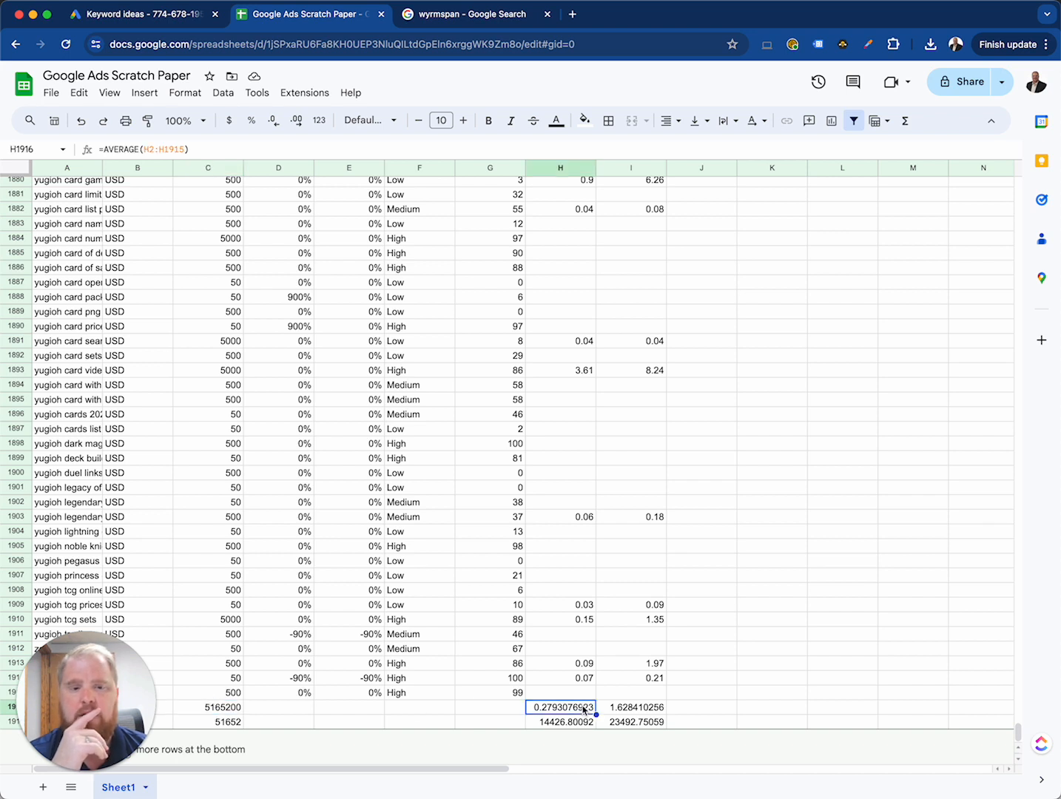
pyautogui.click(235, 710)
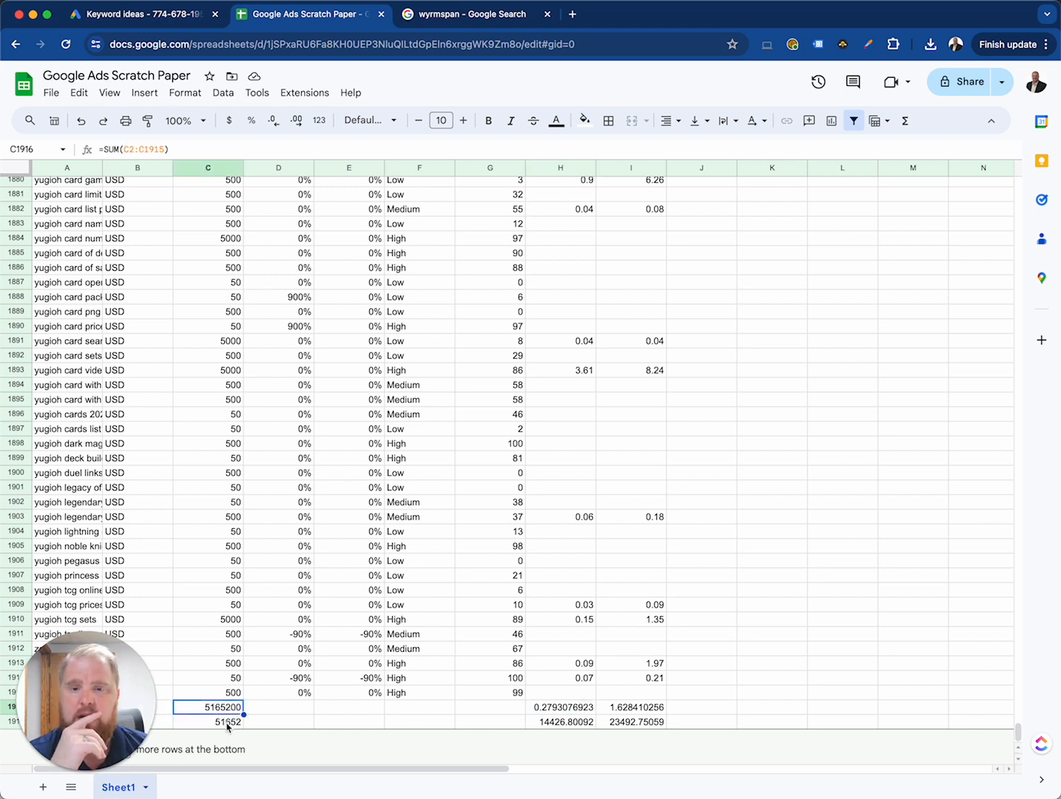
pyautogui.click(227, 722)
pyautogui.click(233, 711)
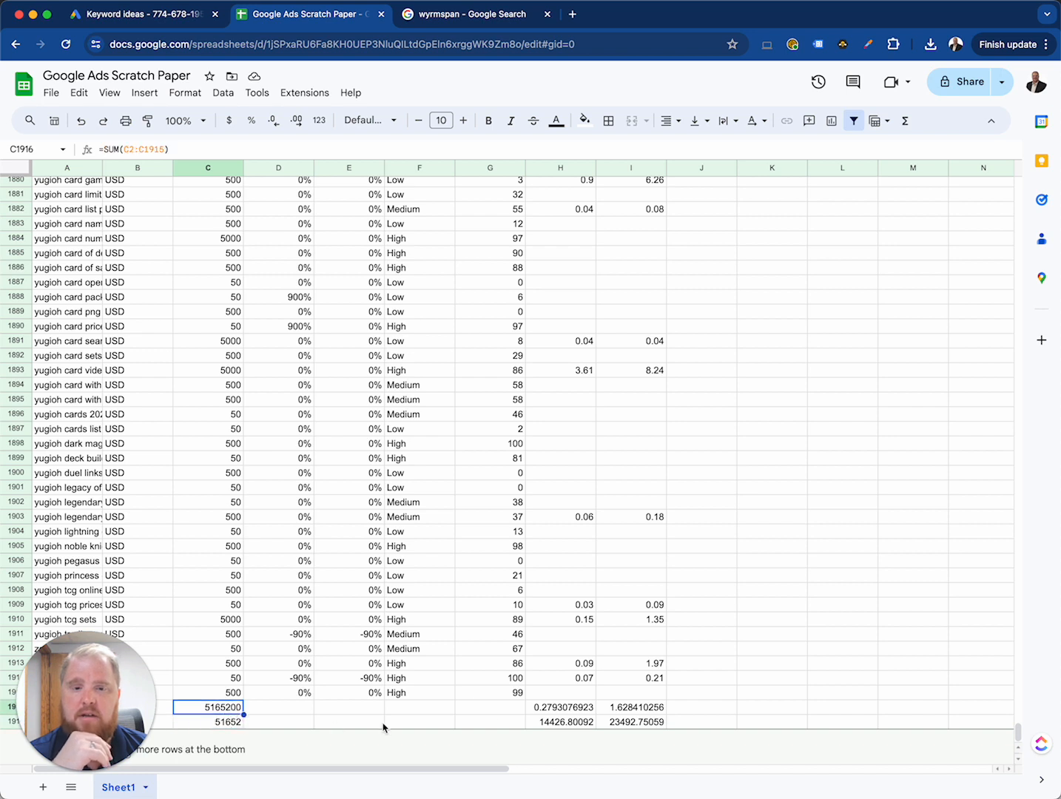
pyautogui.click(548, 710)
pyautogui.click(633, 711)
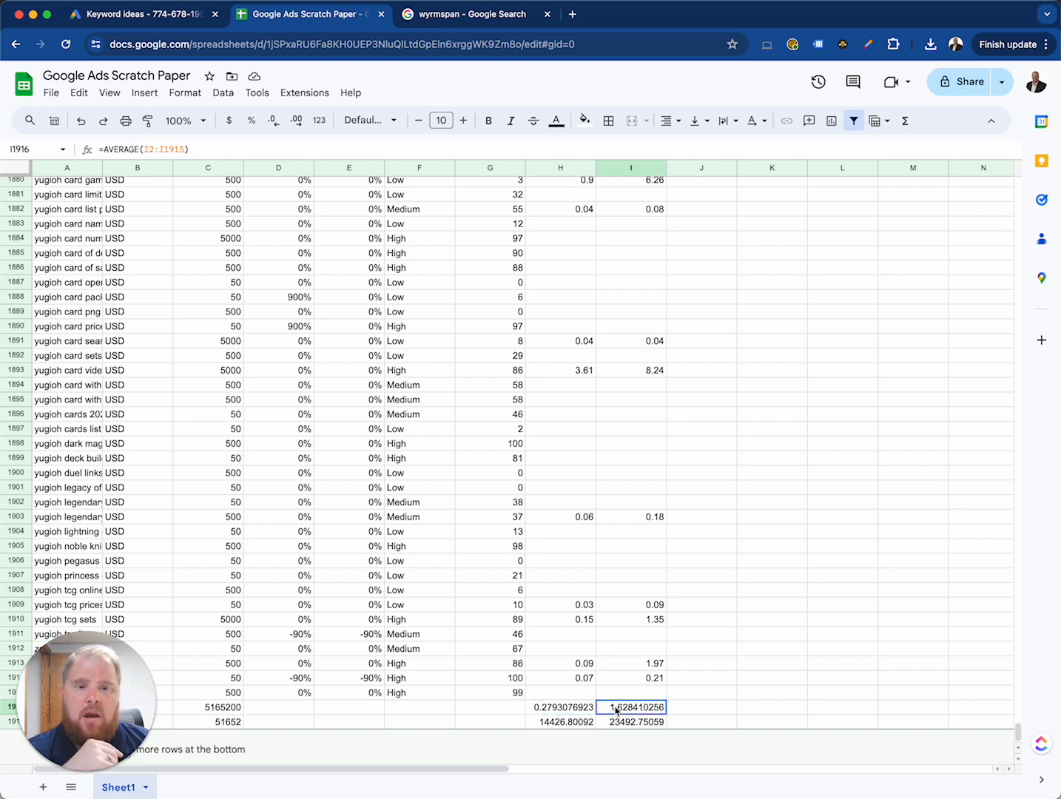
pyautogui.click(620, 723)
pyautogui.click(565, 723)
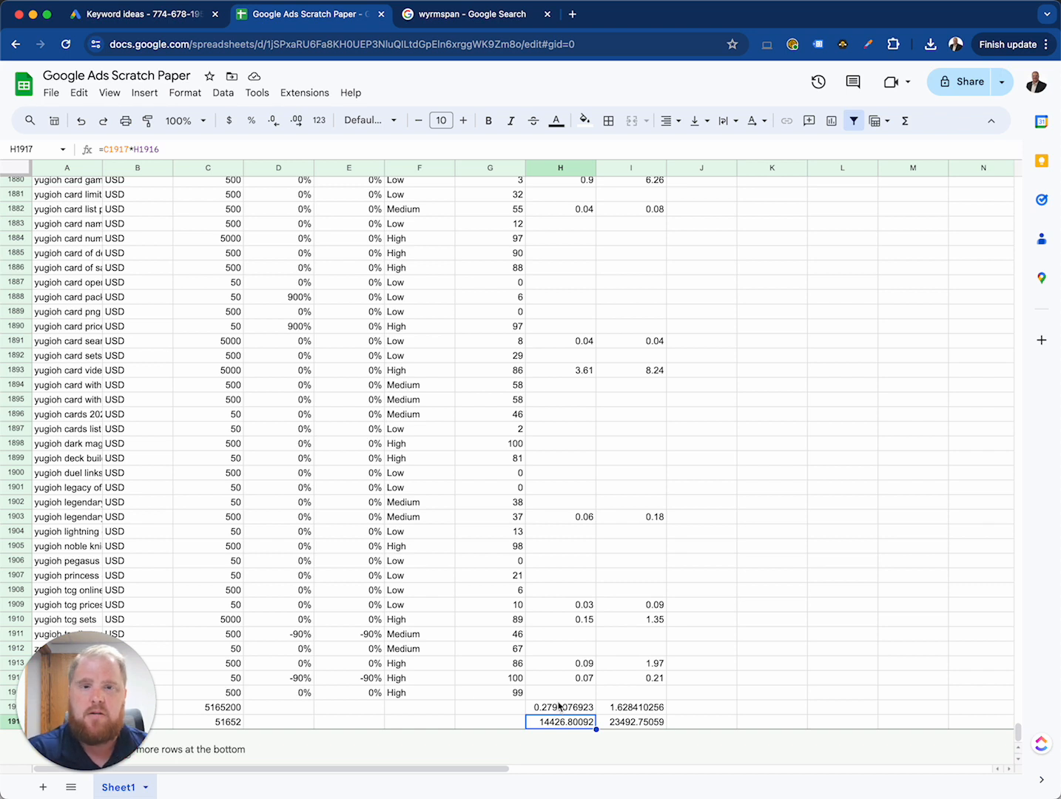
# Step: Enter an average revenue amount of $10 in K1917, beside the cost estimates
pyautogui.click(690, 725)
pyautogui.press('Left')
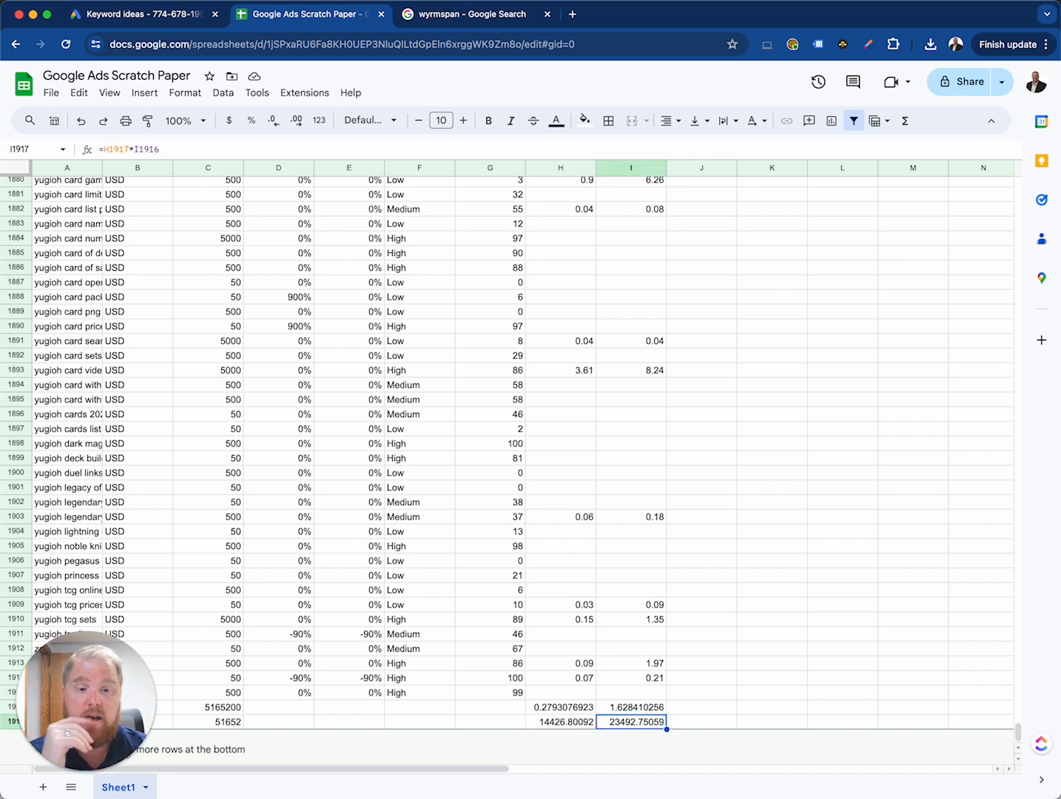
pyautogui.press('Right')
pyautogui.press('Right')
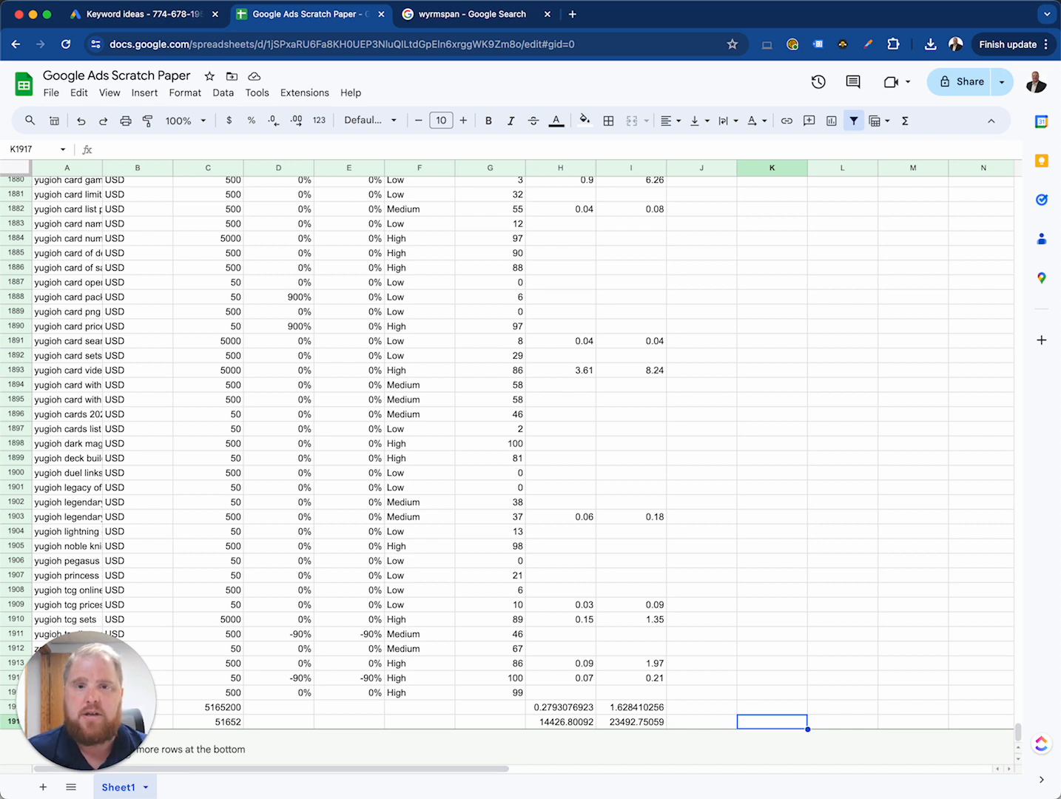
pyautogui.write('10')
pyautogui.press('Return')
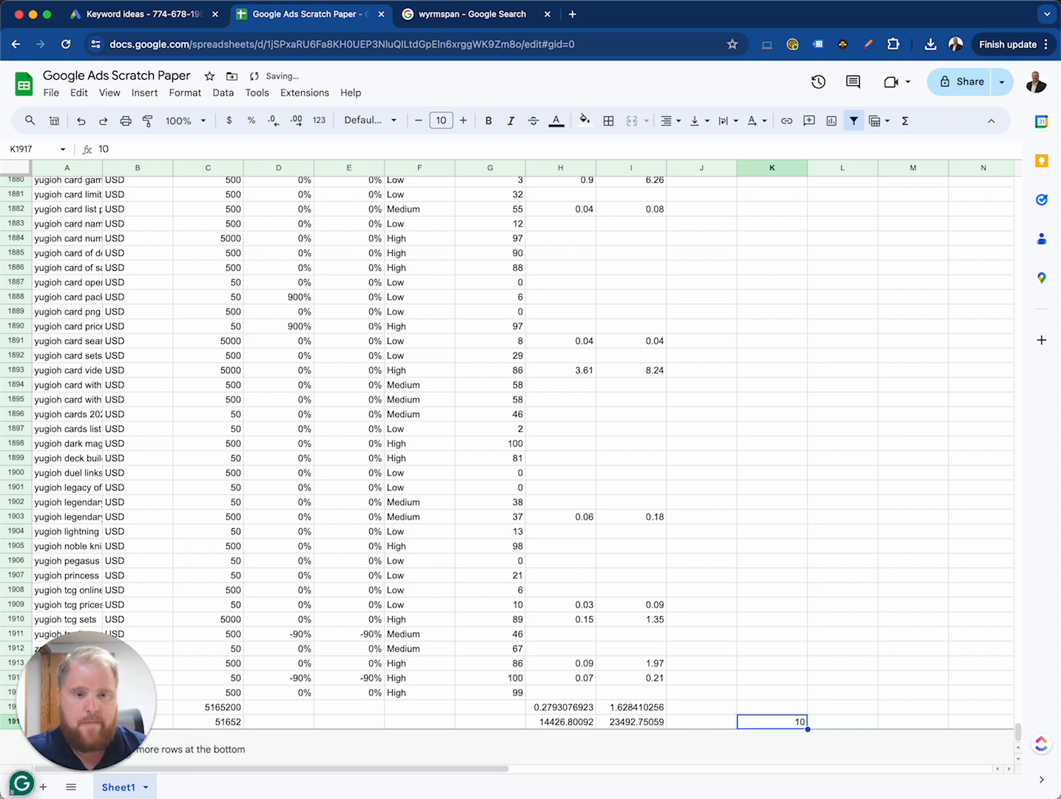
pyautogui.press('Up')
pyautogui.press('Down')
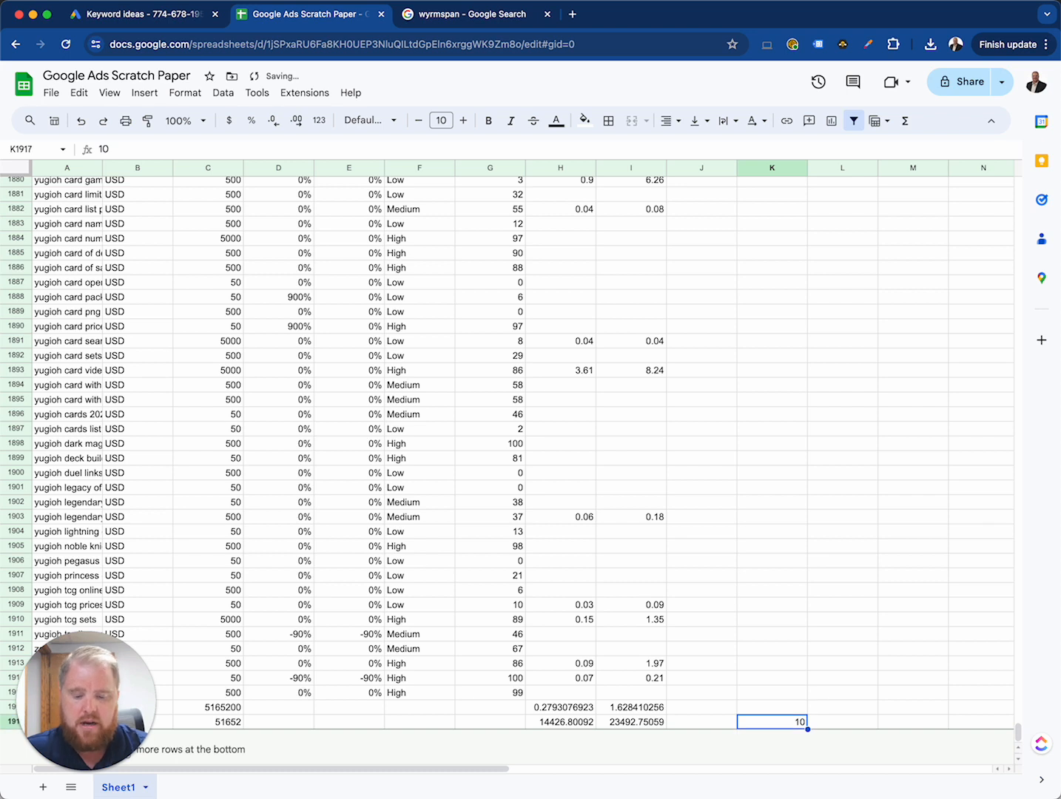
pyautogui.write('$10')
pyautogui.press('Return')
# Step: Label cell K1916, above the $10 amount, as "Avg Revenue per sale"
pyautogui.press('Up')
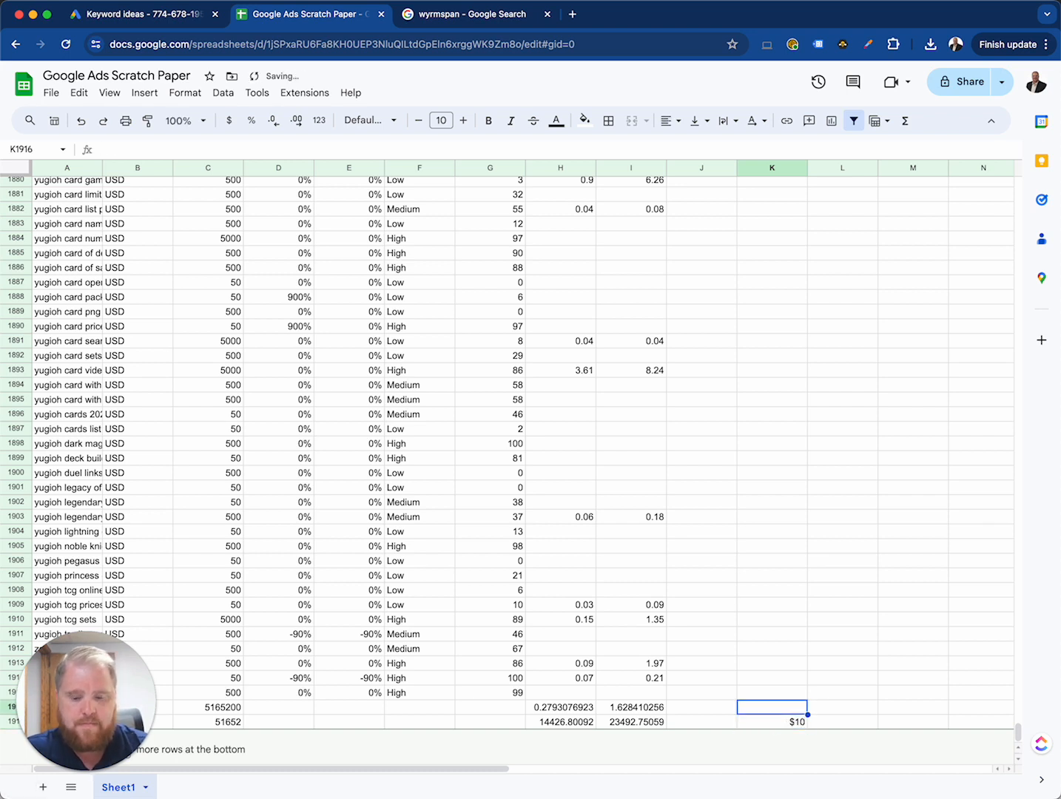
pyautogui.write('Avg Reven')
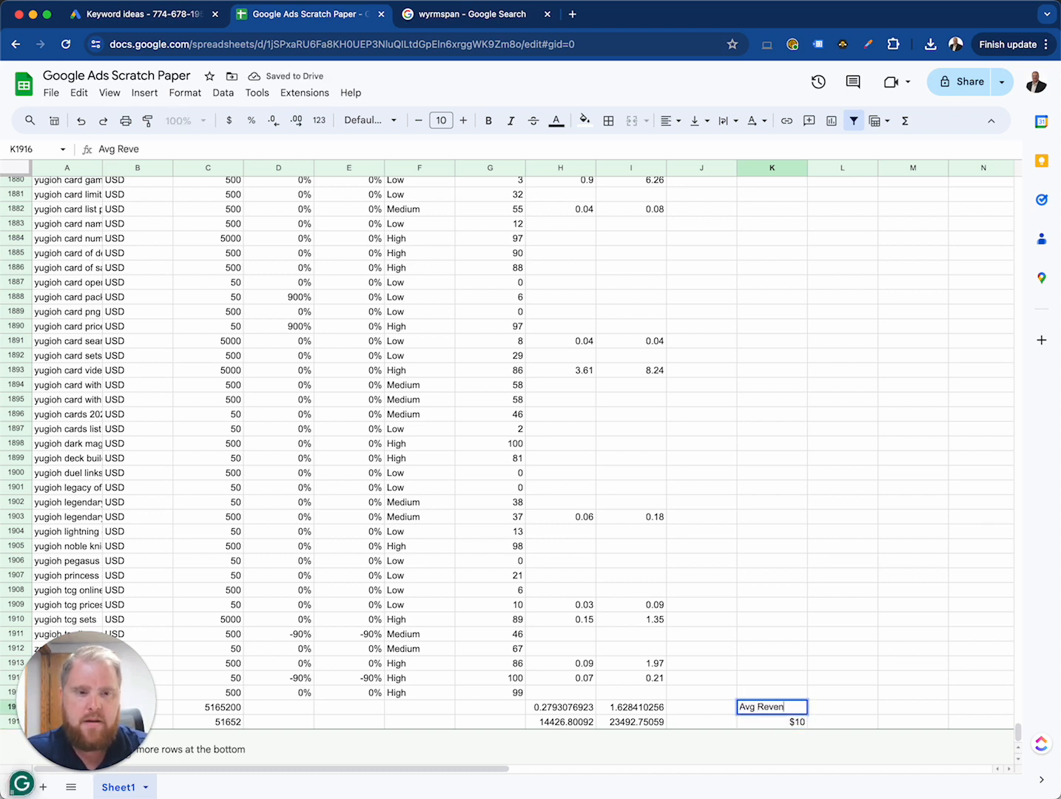
pyautogui.write('ue per sal')
pyautogui.press('Return')
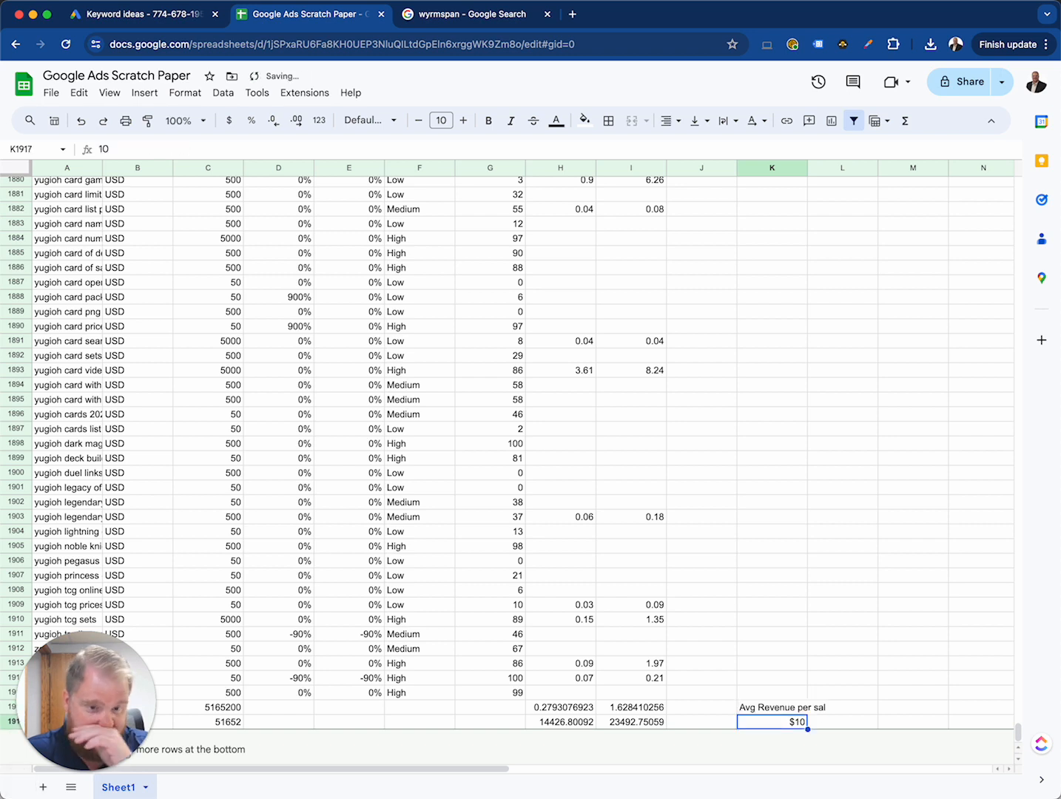
pyautogui.press('Up')
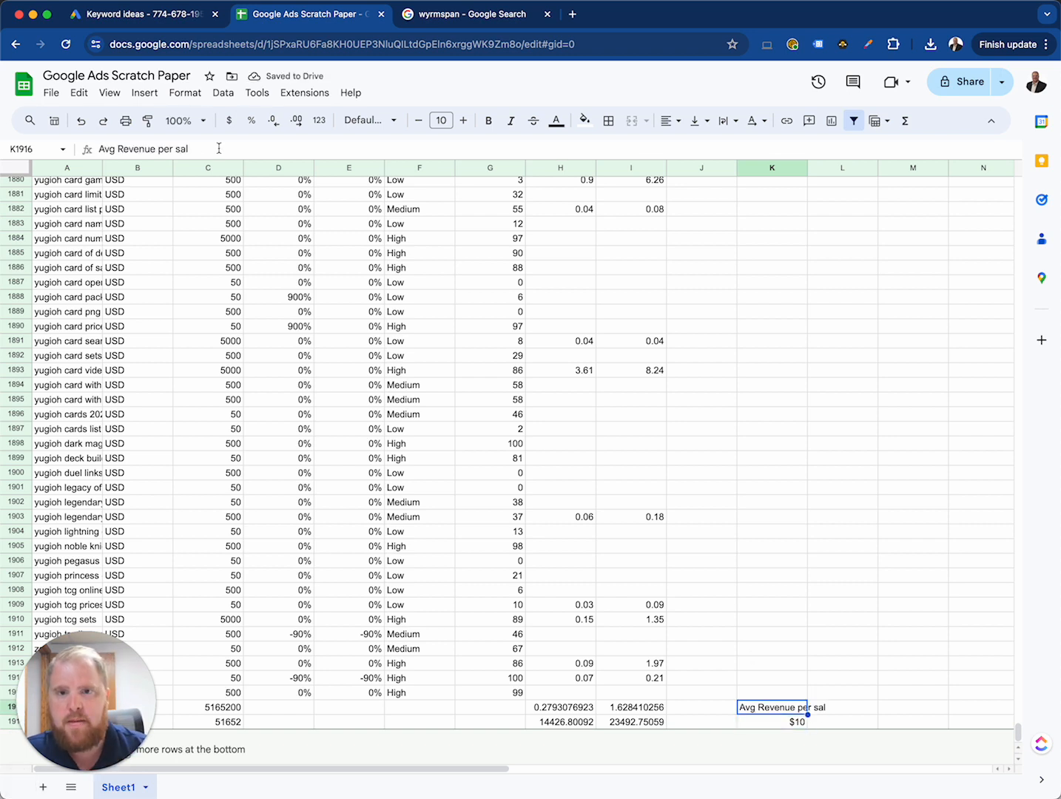
pyautogui.press('Return')
pyautogui.write('e')
pyautogui.press('Return')
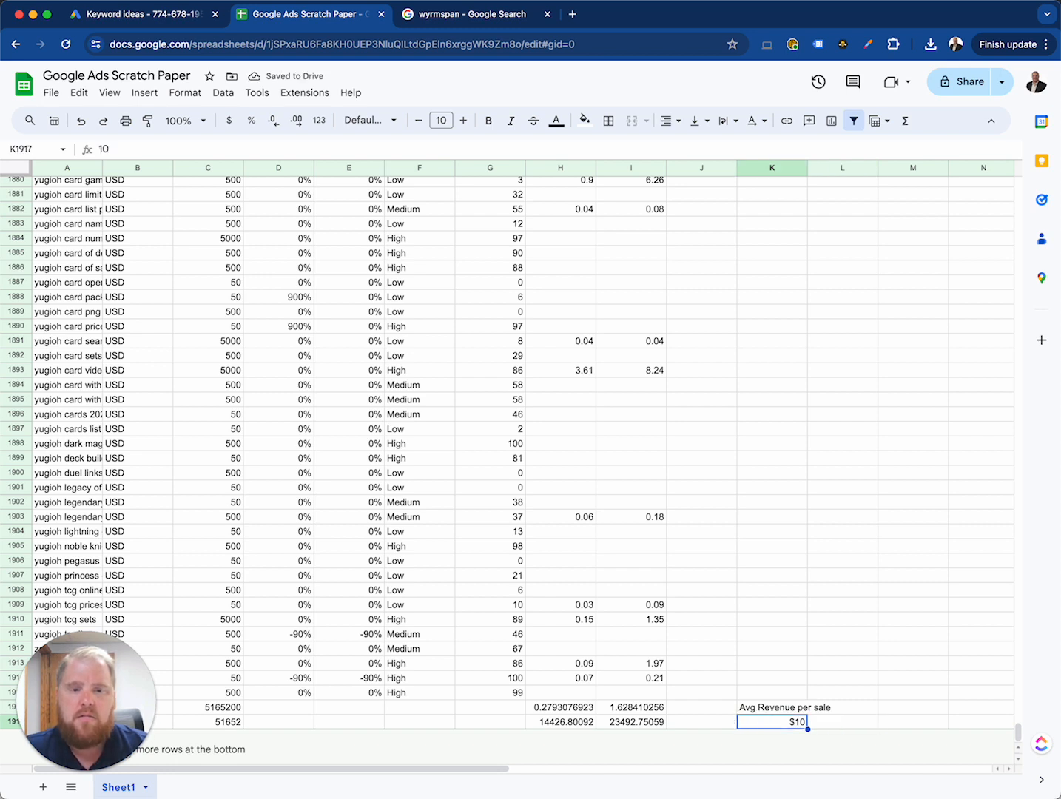
# Step: Estimate the number of sales in D1917 by multiplying the click estimate in C1917 by 0.03
pyautogui.press('Left')
pyautogui.press('Left')
pyautogui.press('Left')
pyautogui.press('Left')
pyautogui.press('Left')
pyautogui.press('Left')
pyautogui.press('Left')
pyautogui.press('Left')
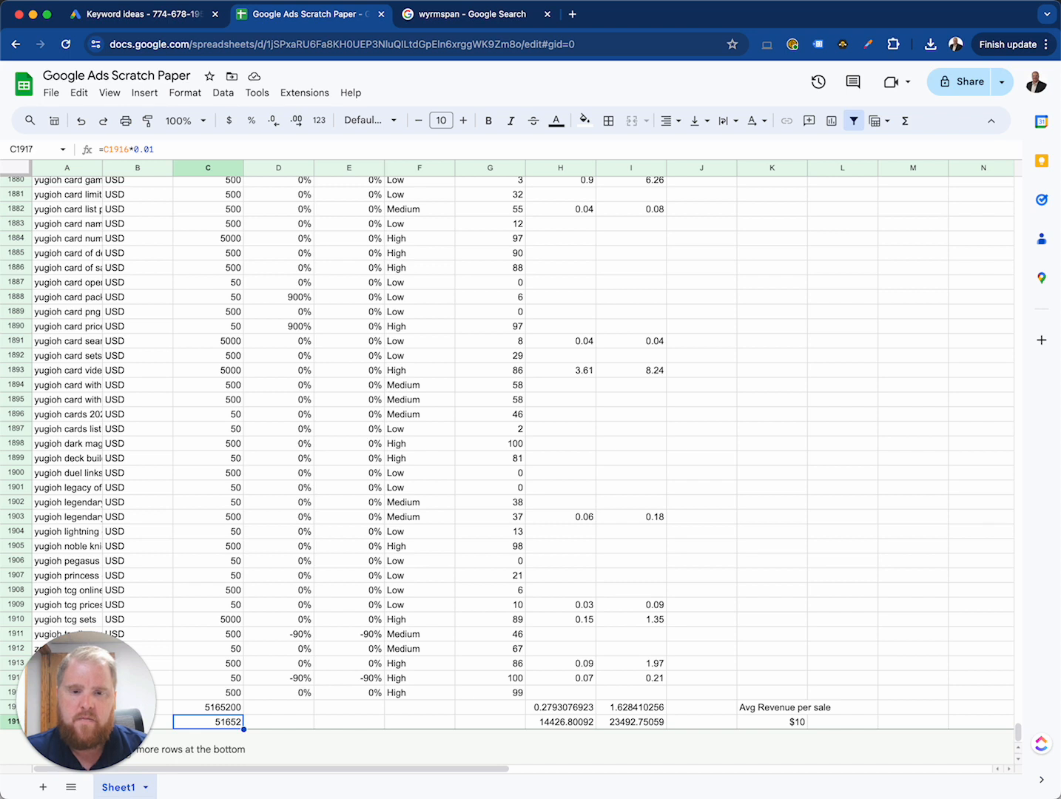
pyautogui.press('Right')
pyautogui.press('Left')
pyautogui.press('Right')
pyautogui.press('Right')
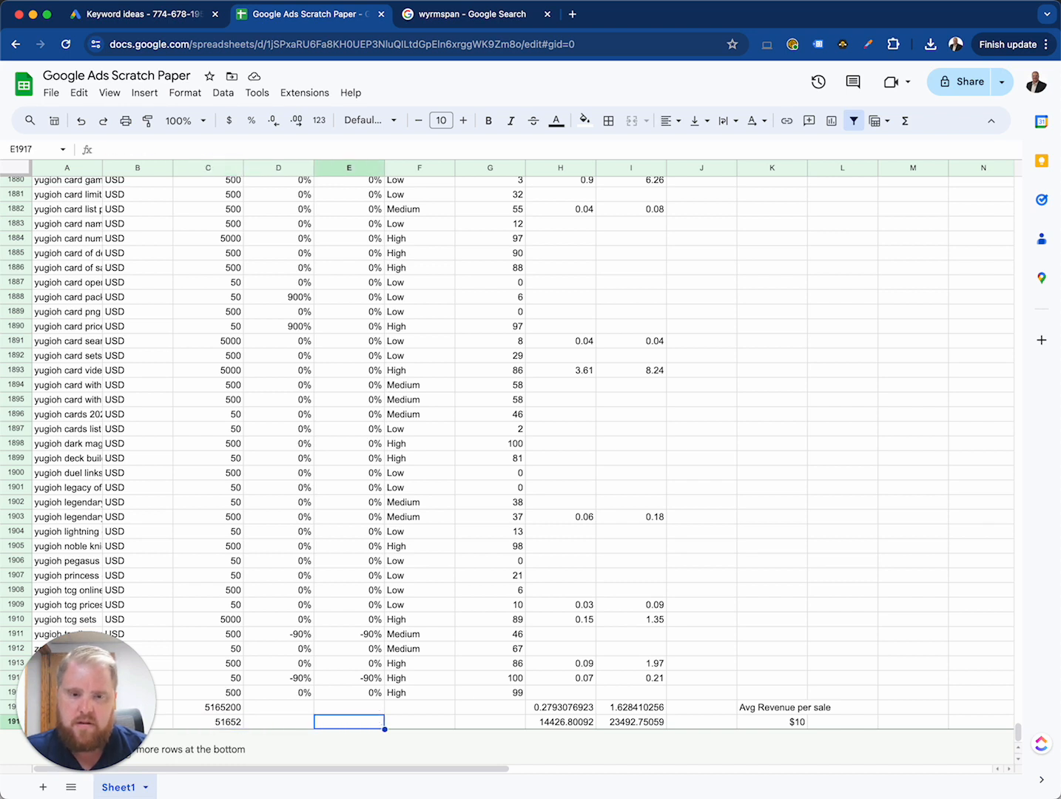
pyautogui.press('Left')
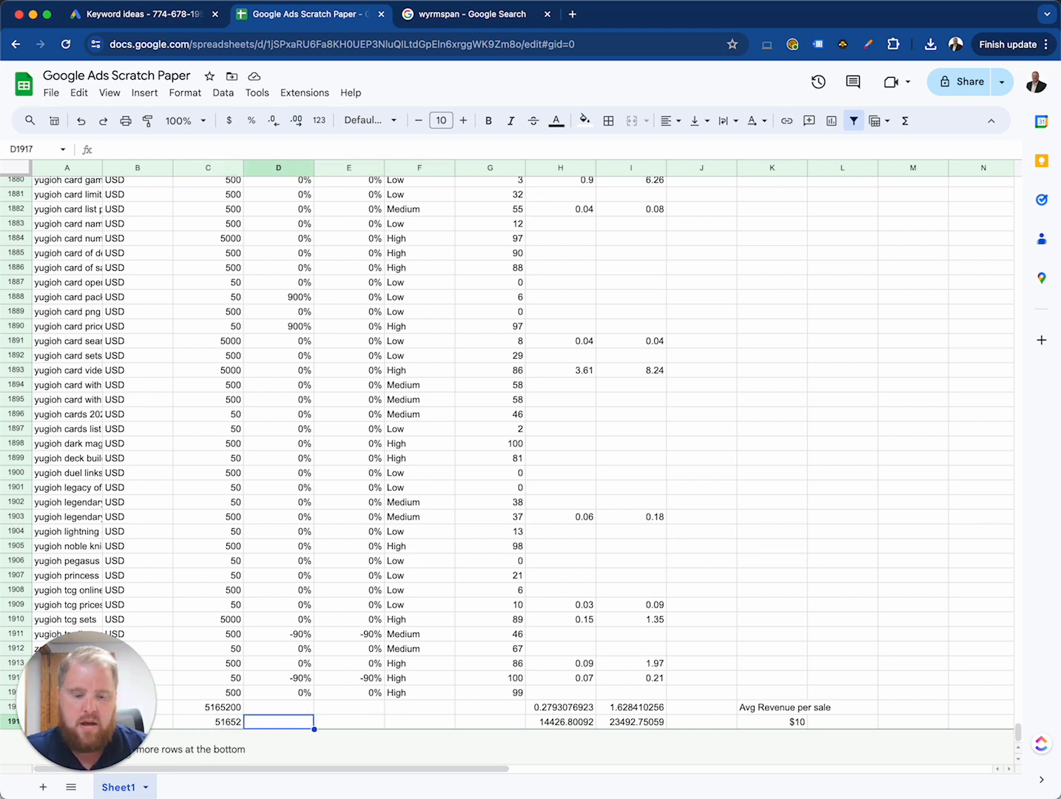
pyautogui.write('=')
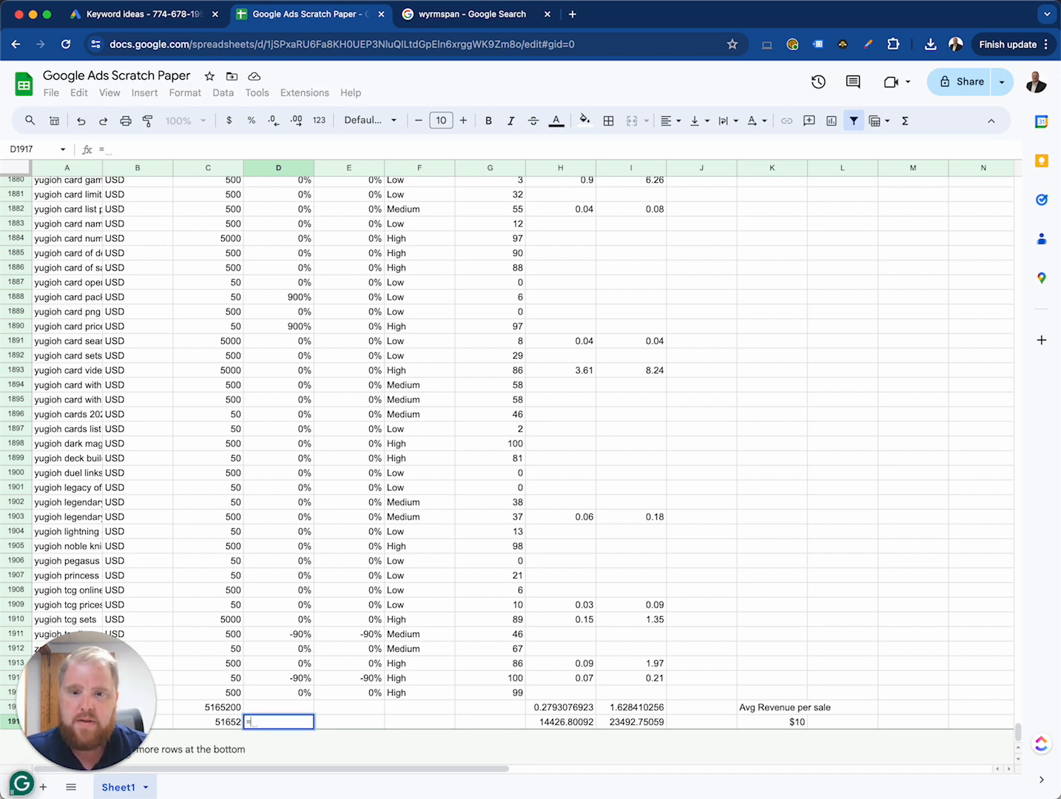
pyautogui.press('Left')
pyautogui.write('*')
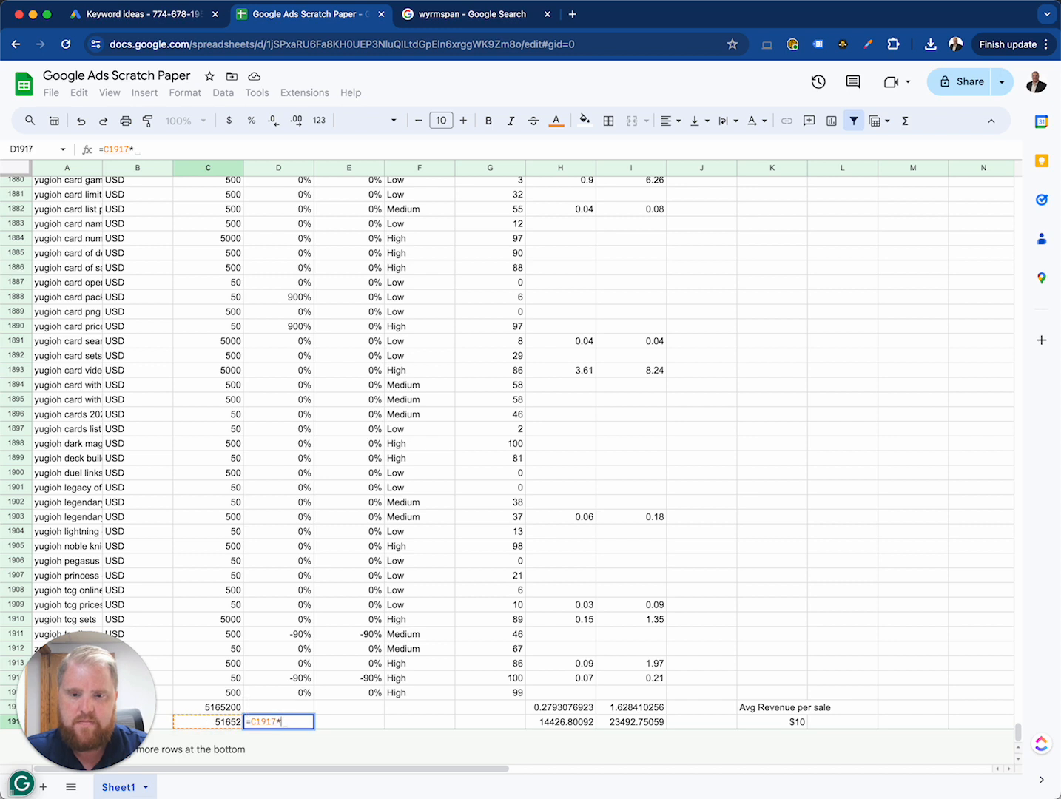
pyautogui.write('.03')
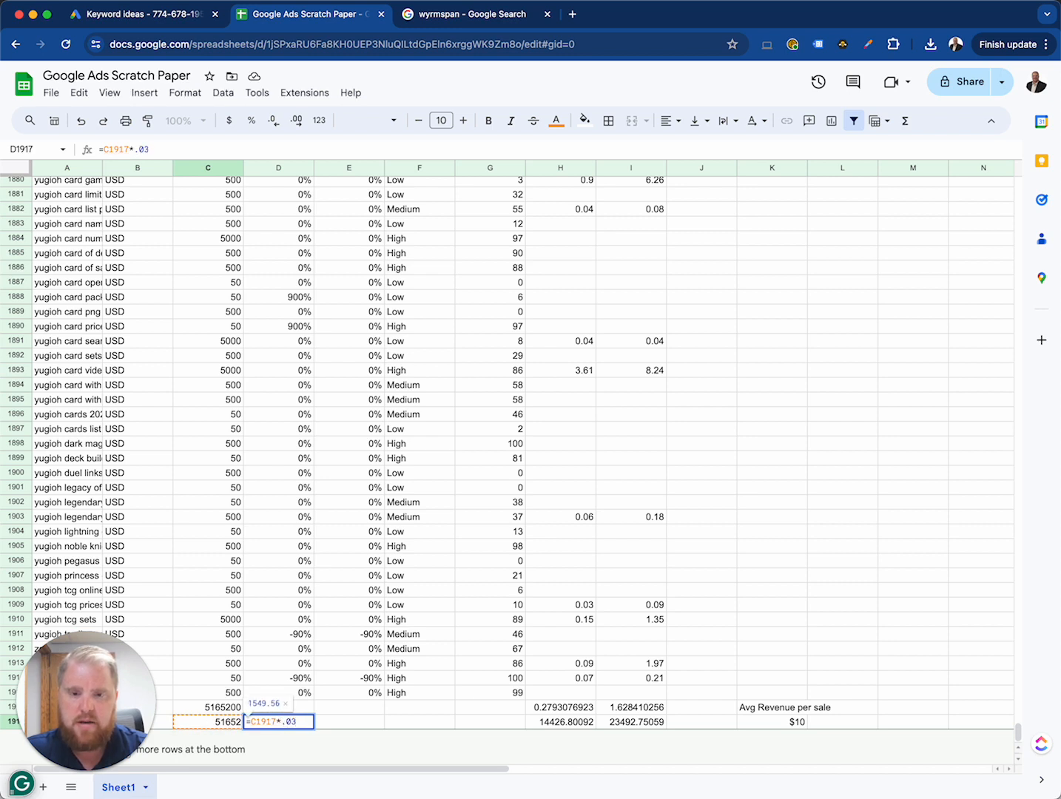
pyautogui.press('Return')
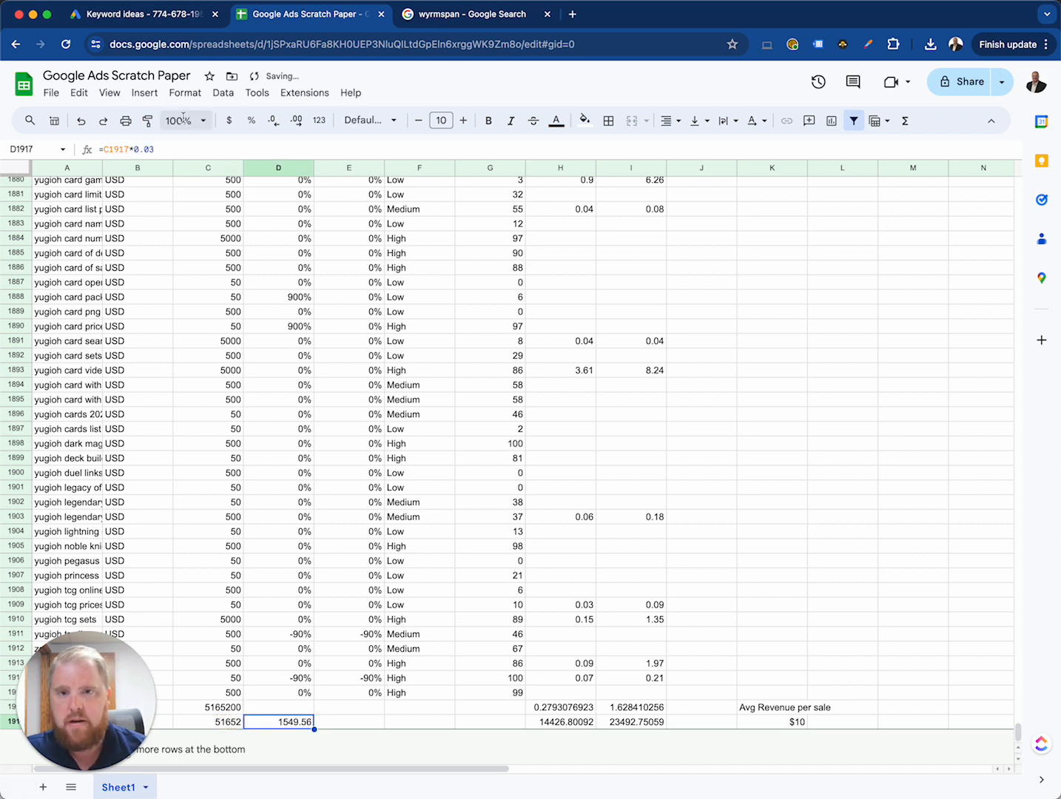
# Step: Change the multiplier in the D1917 sales formula to 0.02
pyautogui.click(206, 146)
pyautogui.press('BackSpace')
pyautogui.write('2')
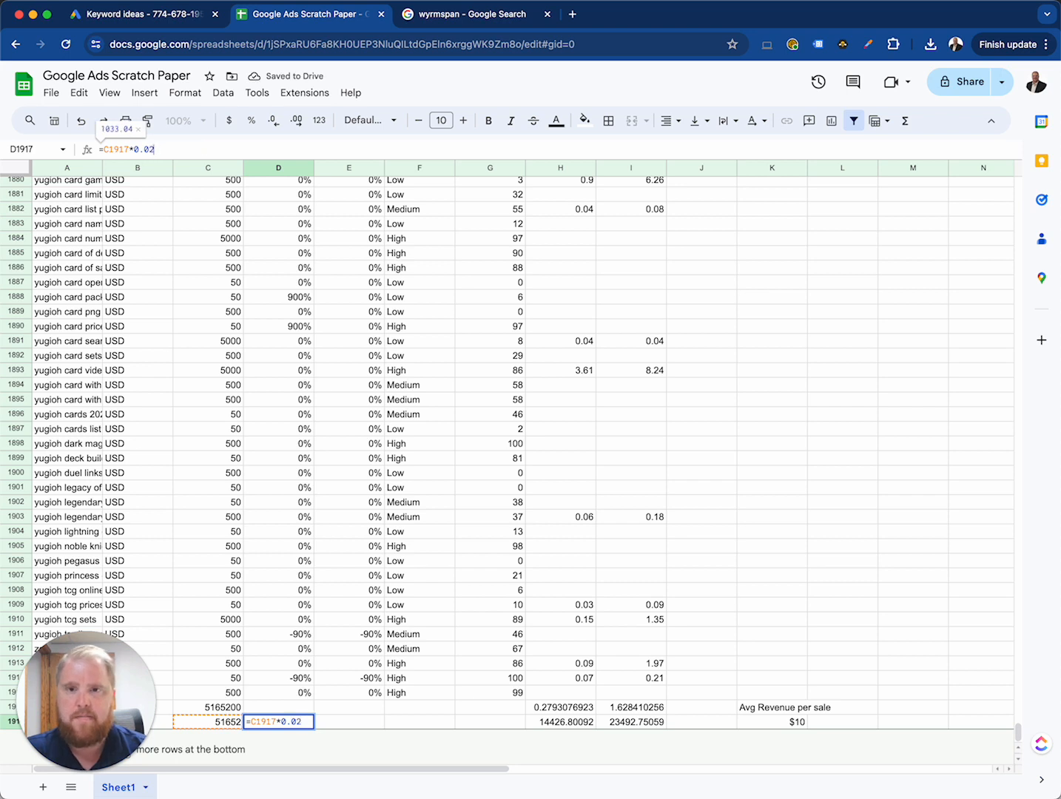
pyautogui.press('Return')
pyautogui.press('Right')
pyautogui.press('Left')
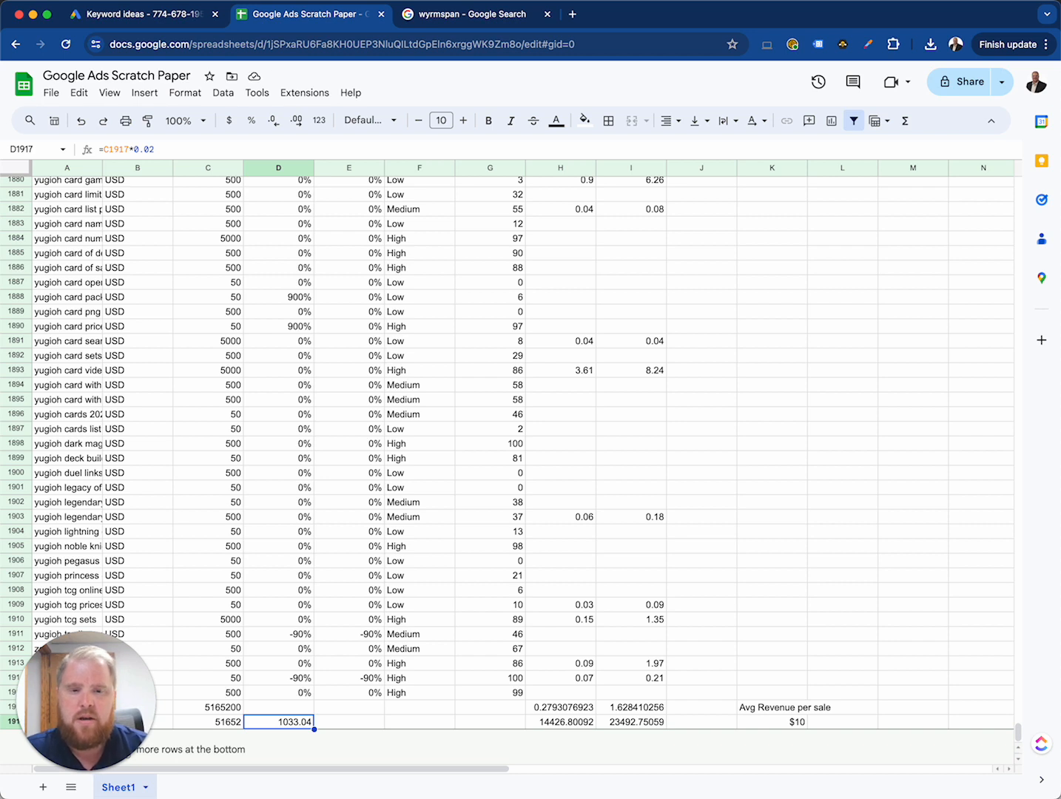
pyautogui.press('Right')
pyautogui.press('Right')
pyautogui.press('Left')
pyautogui.press('Left')
pyautogui.press('Right')
pyautogui.press('Left')
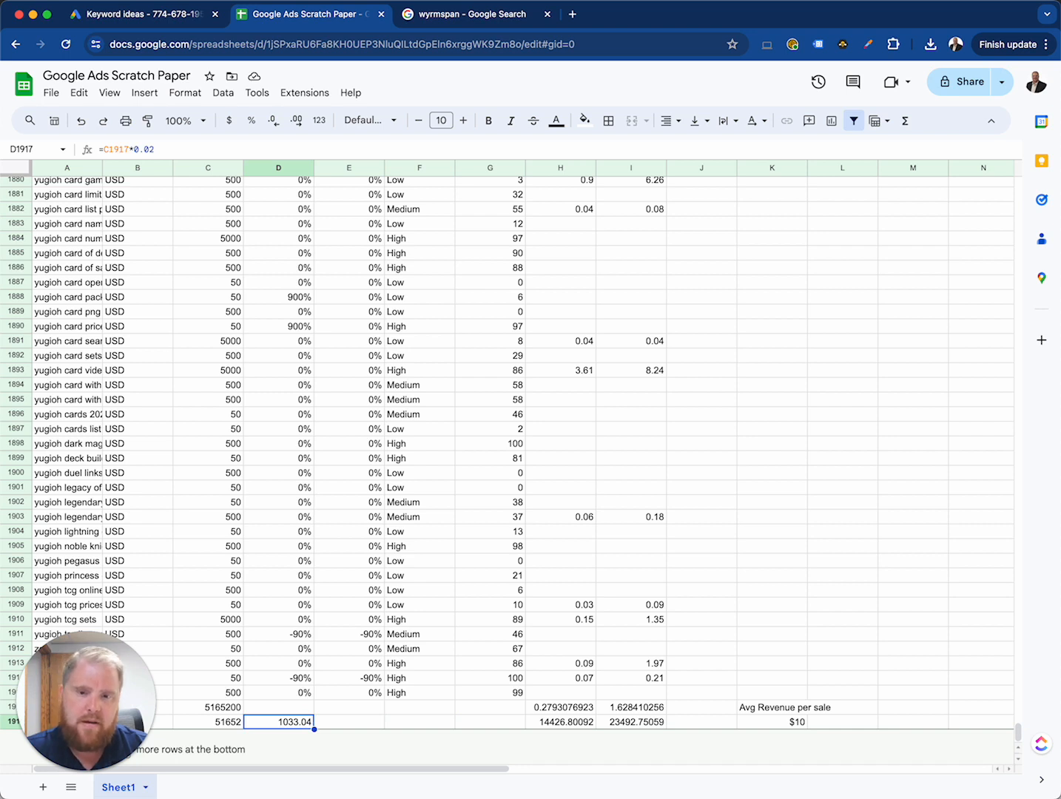
# Step: Calculate revenue in E1917 by multiplying the sales estimate in D1917 by the average revenue per sale in K1917
pyautogui.press('Right')
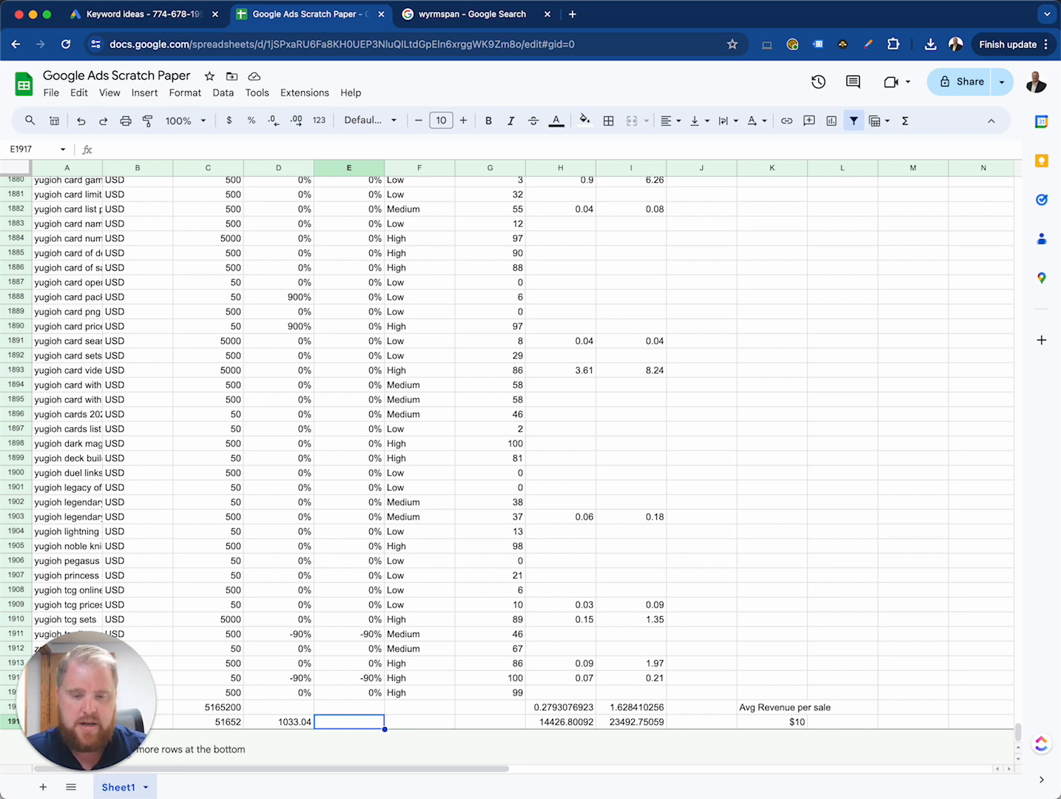
pyautogui.write('=')
pyautogui.press('Left')
pyautogui.write('*')
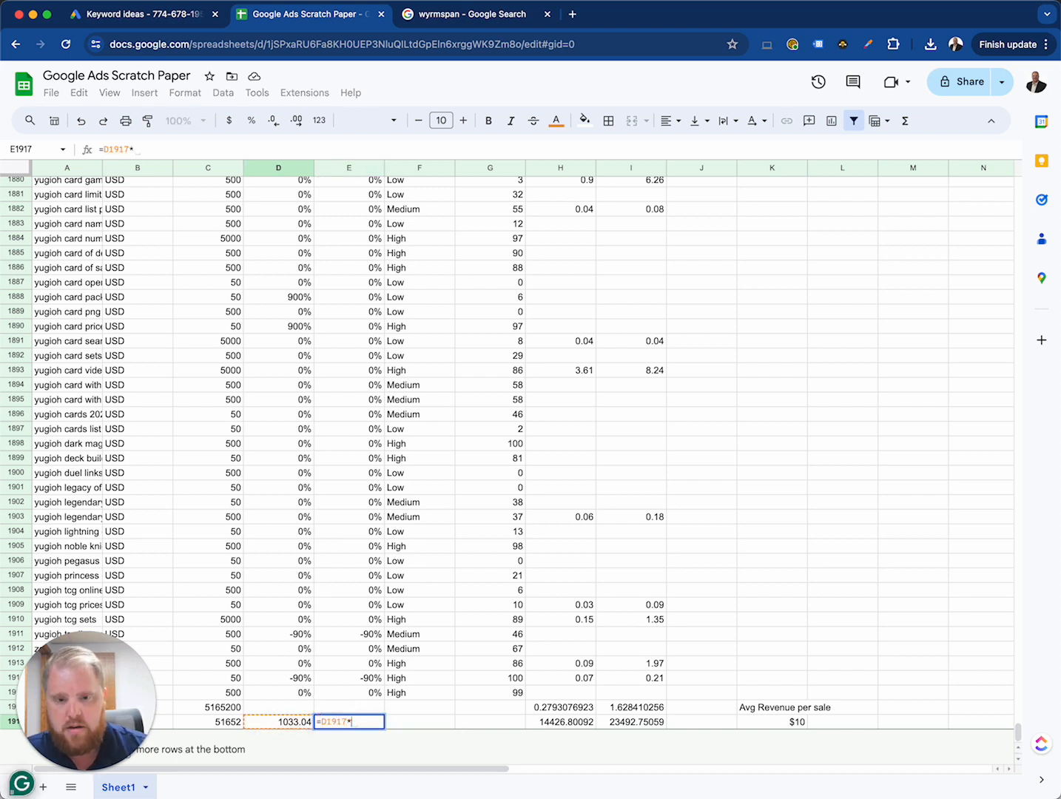
pyautogui.press('Right')
pyautogui.press('Right')
pyautogui.press('Right')
pyautogui.press('Right')
pyautogui.press('Right')
pyautogui.press('Right')
pyautogui.press('Return')
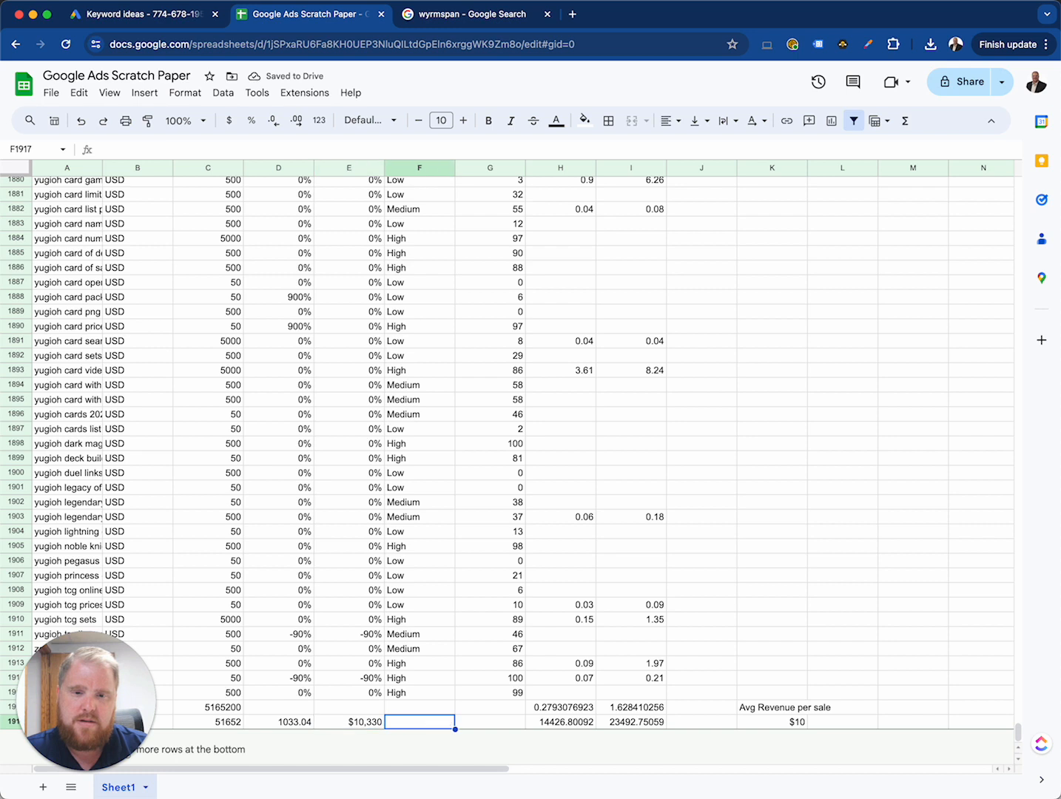
# Step: Compare the ad cost estimates in H1917 and I1917 with the revenue estimate in E1917
pyautogui.press('Right')
pyautogui.press('Right')
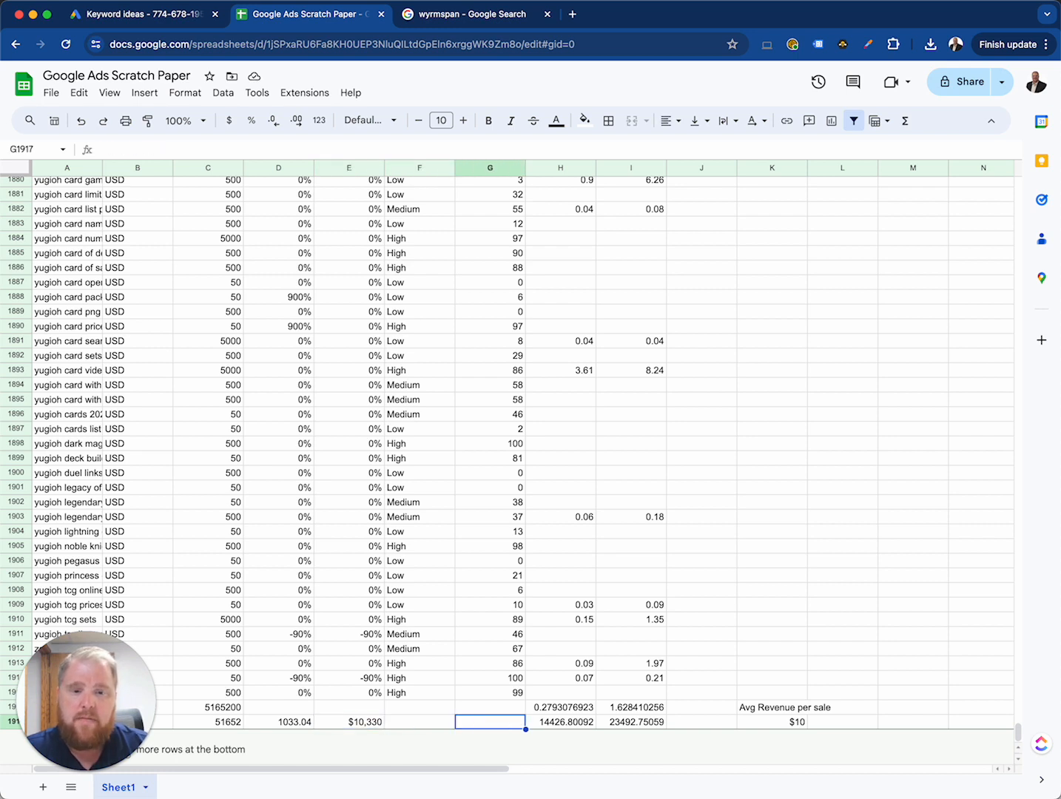
pyautogui.press('Right')
pyautogui.hotkey('shift', 'Right')
pyautogui.hotkey('shift', 'Left')
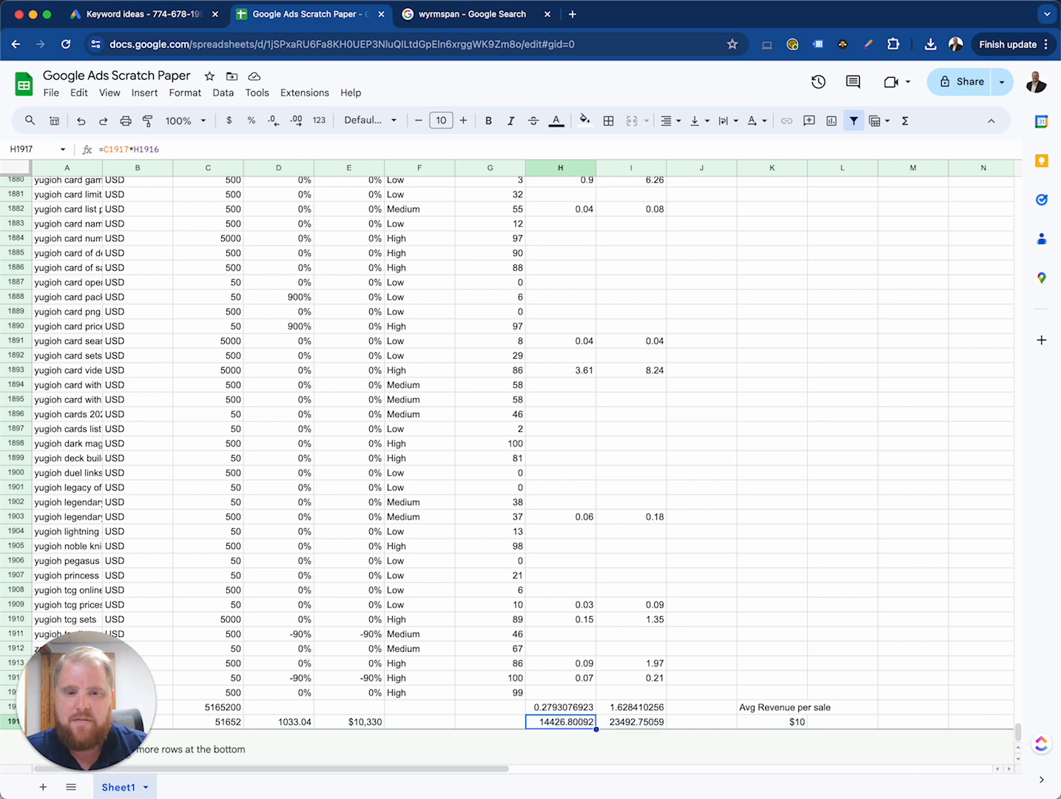
pyautogui.hotkey('shift', 'Right')
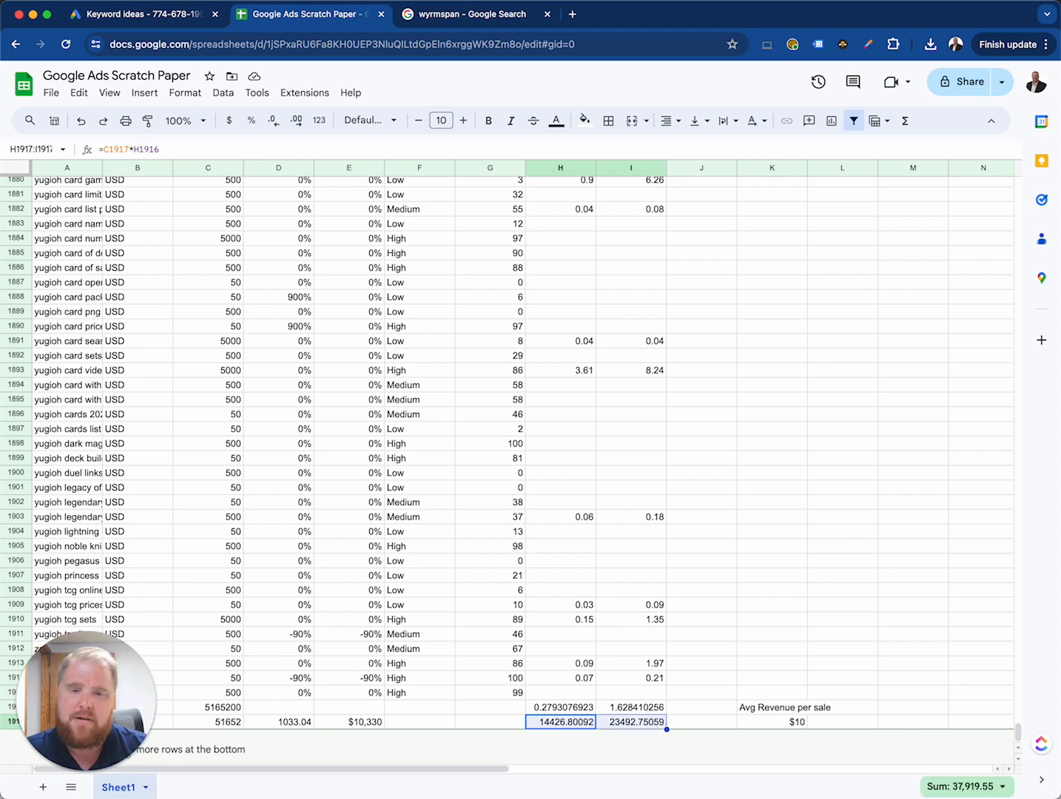
pyautogui.press('Left')
pyautogui.press('Right')
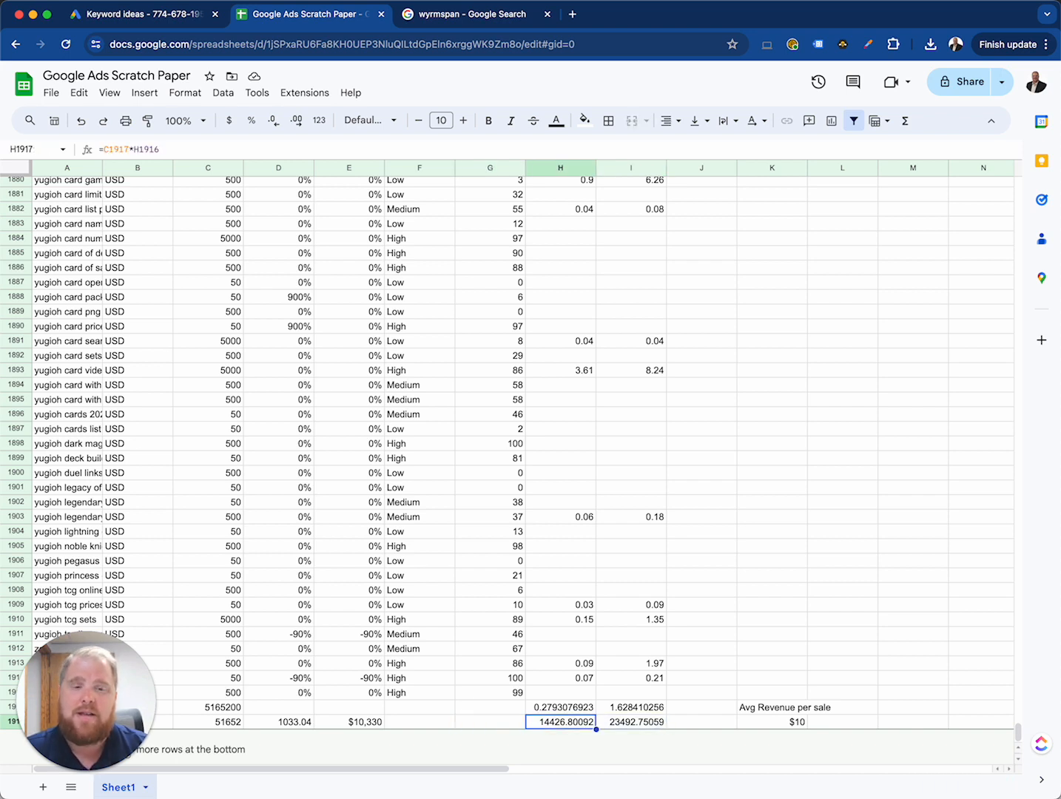
pyautogui.press('Left')
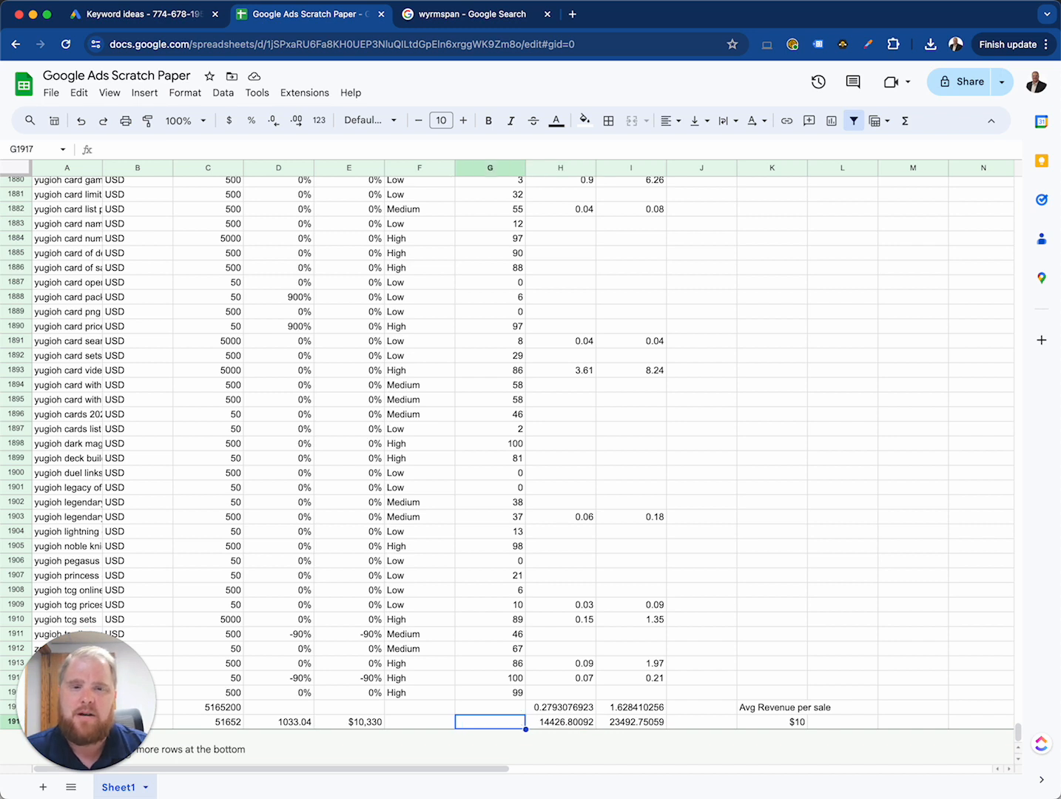
pyautogui.press('Right')
pyautogui.press('Right')
pyautogui.press('Left')
pyautogui.press('Left')
pyautogui.press('Left')
pyautogui.press('Left')
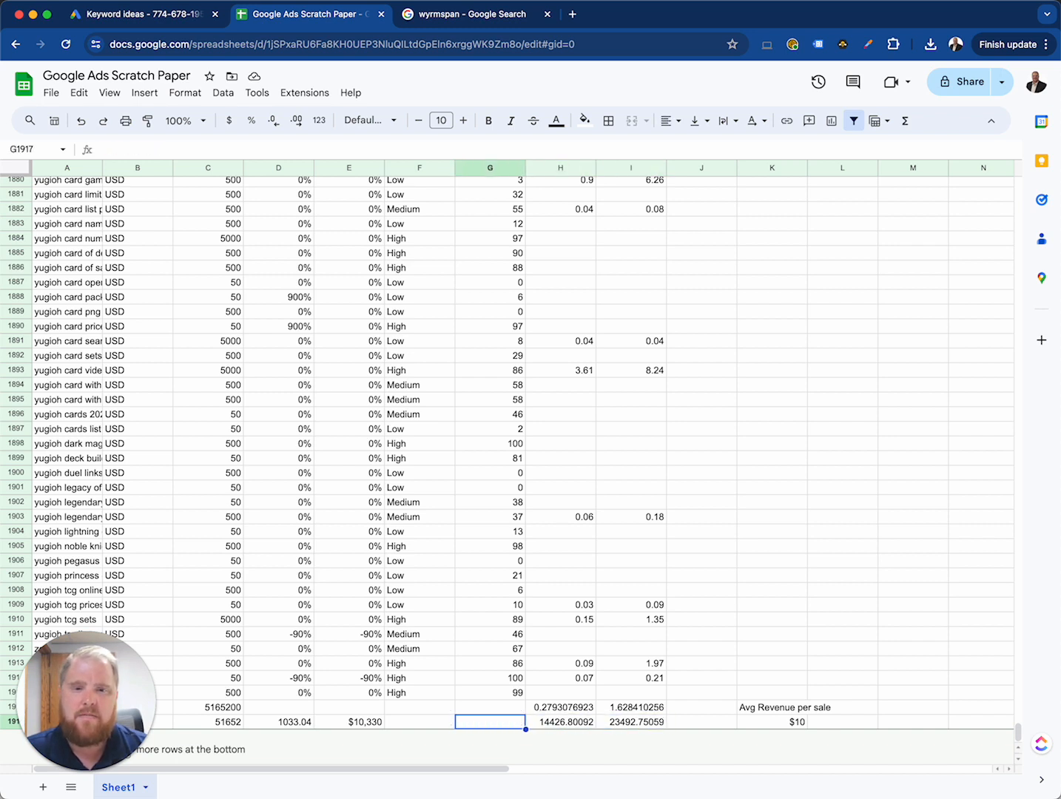
# Step: Review the average revenue per sale in K1917 against the estimates in the same row
pyautogui.press('Right')
pyautogui.press('Right')
pyautogui.press('Right')
pyautogui.press('Right')
pyautogui.press('Right')
pyautogui.press('Right')
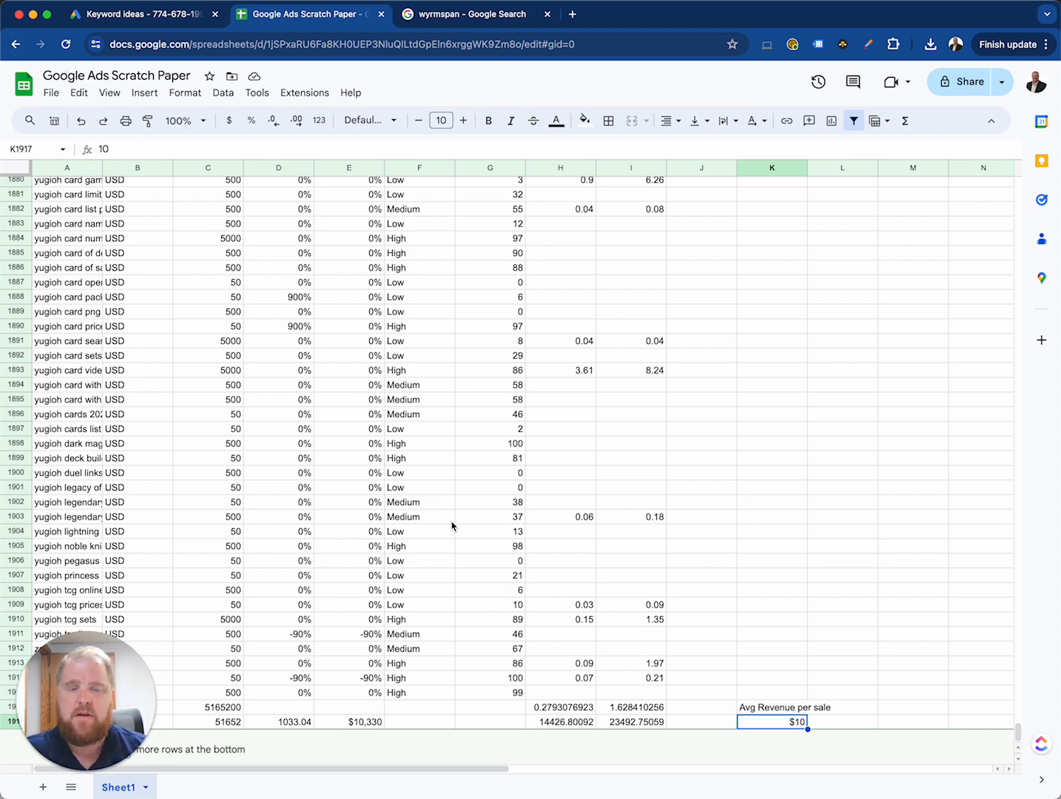
pyautogui.press('Right')
pyautogui.press('Right')
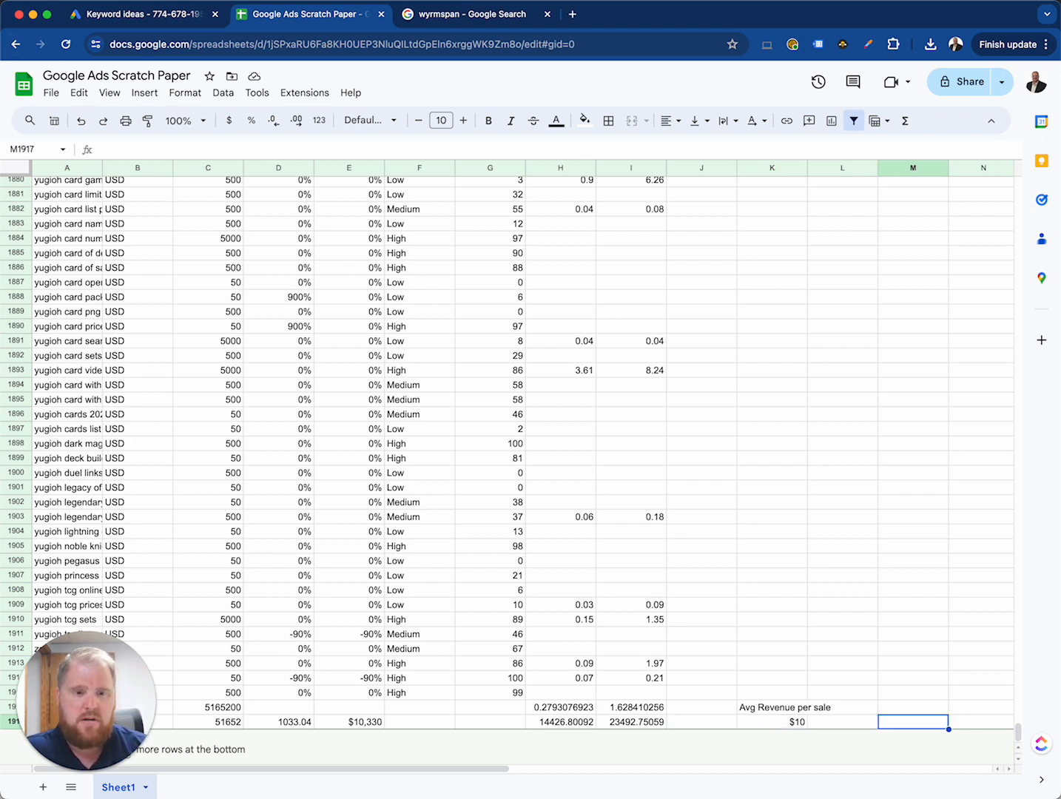
pyautogui.press('Left')
pyautogui.press('Left')
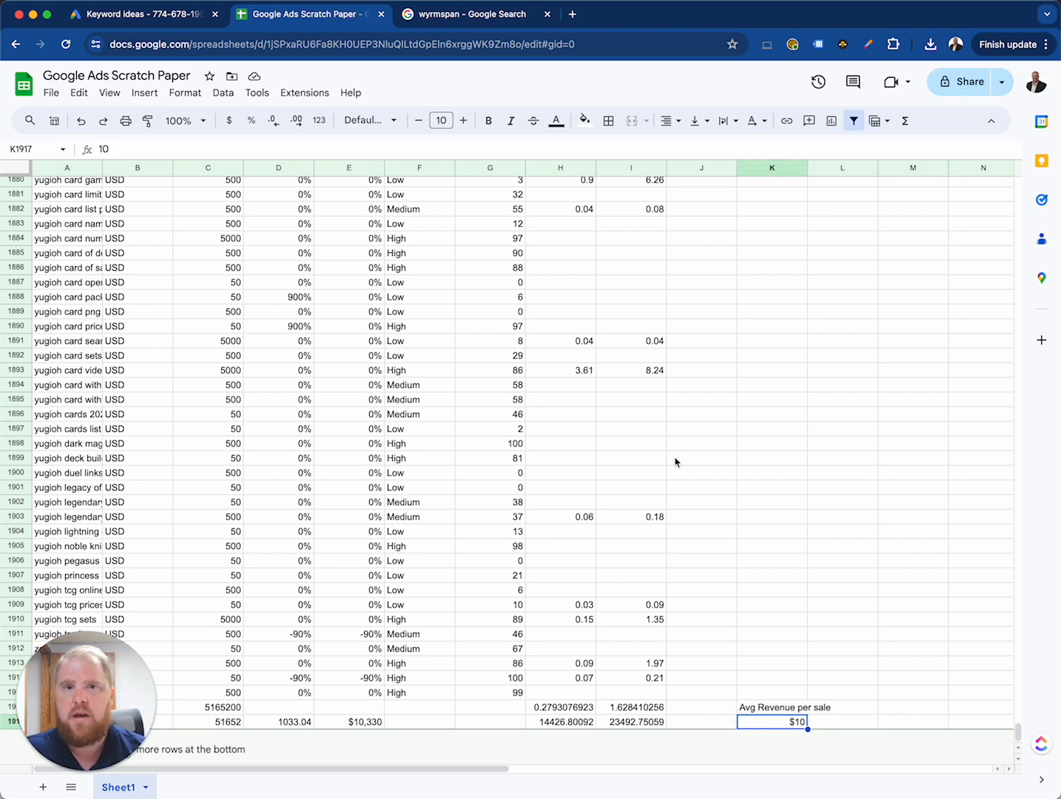
# Step: Switch to Keyword Planner and replace the trading card games search with "social media management", getting its keyword ideas
pyautogui.click(126, 14)
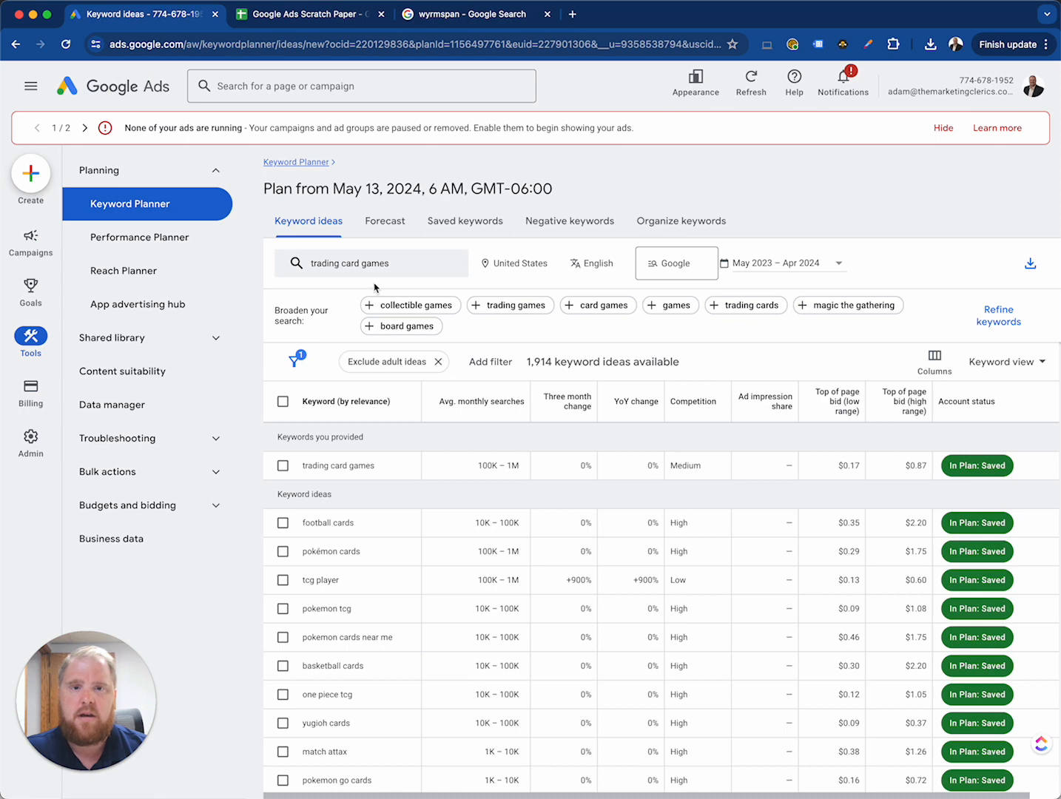
pyautogui.click(397, 265)
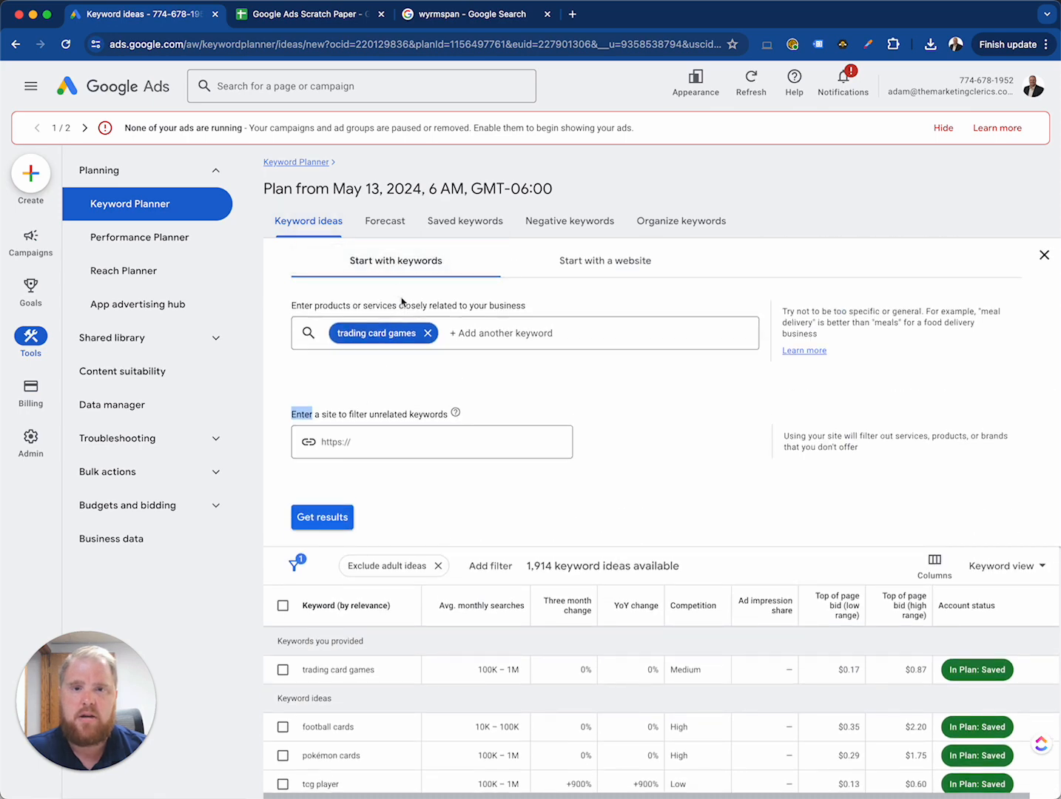
pyautogui.click(427, 333)
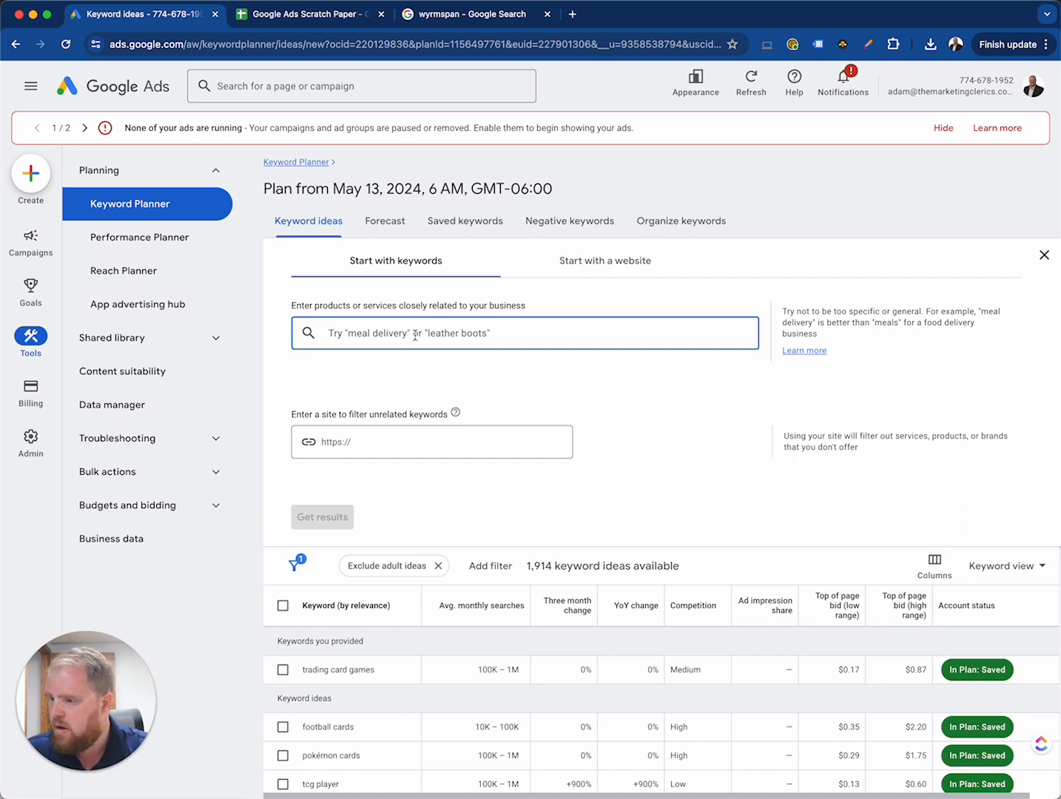
pyautogui.write('social media management')
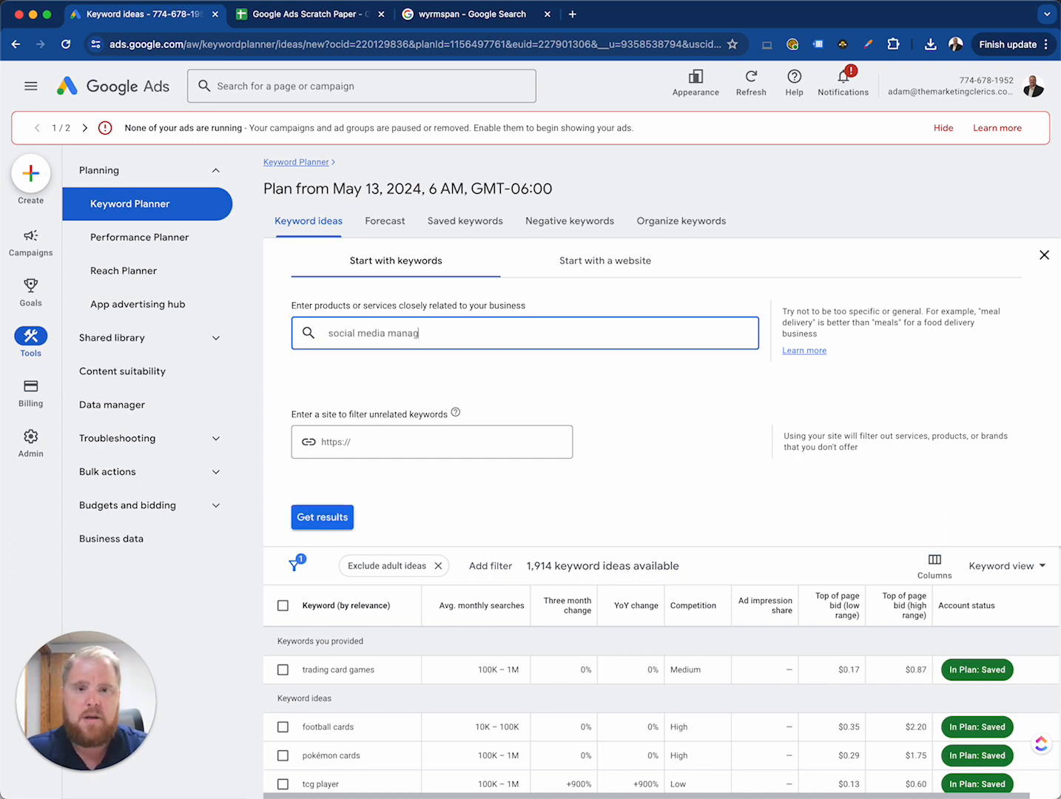
pyautogui.press('Return')
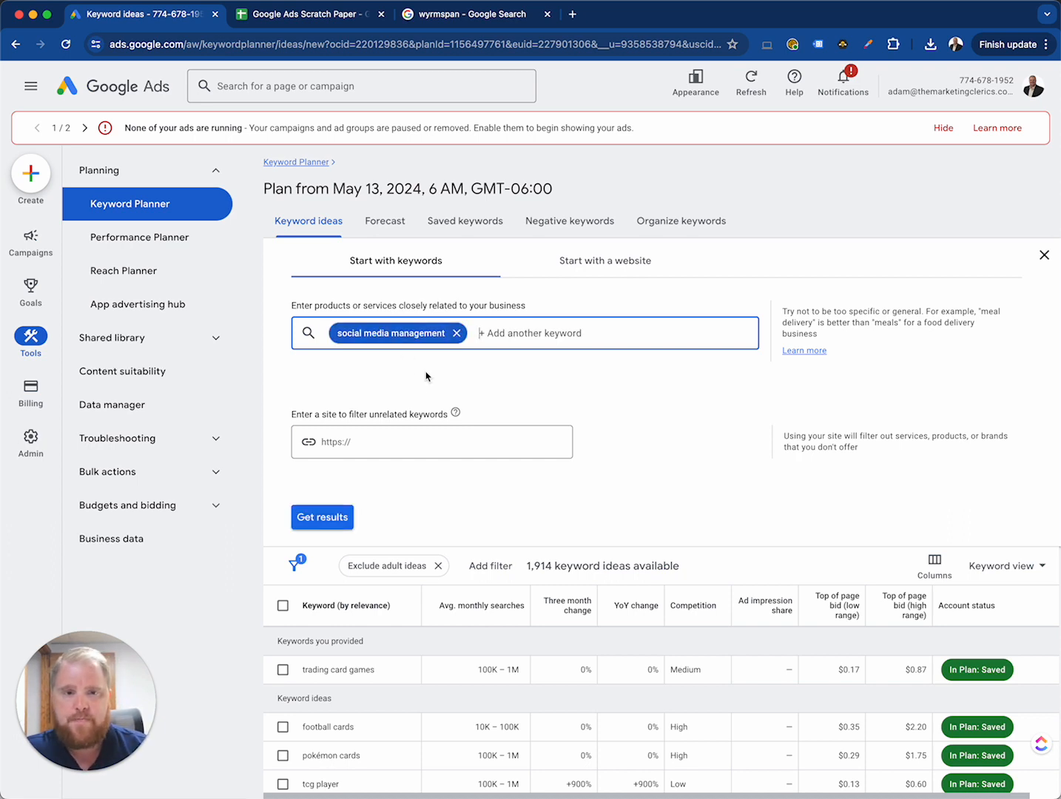
pyautogui.click(323, 516)
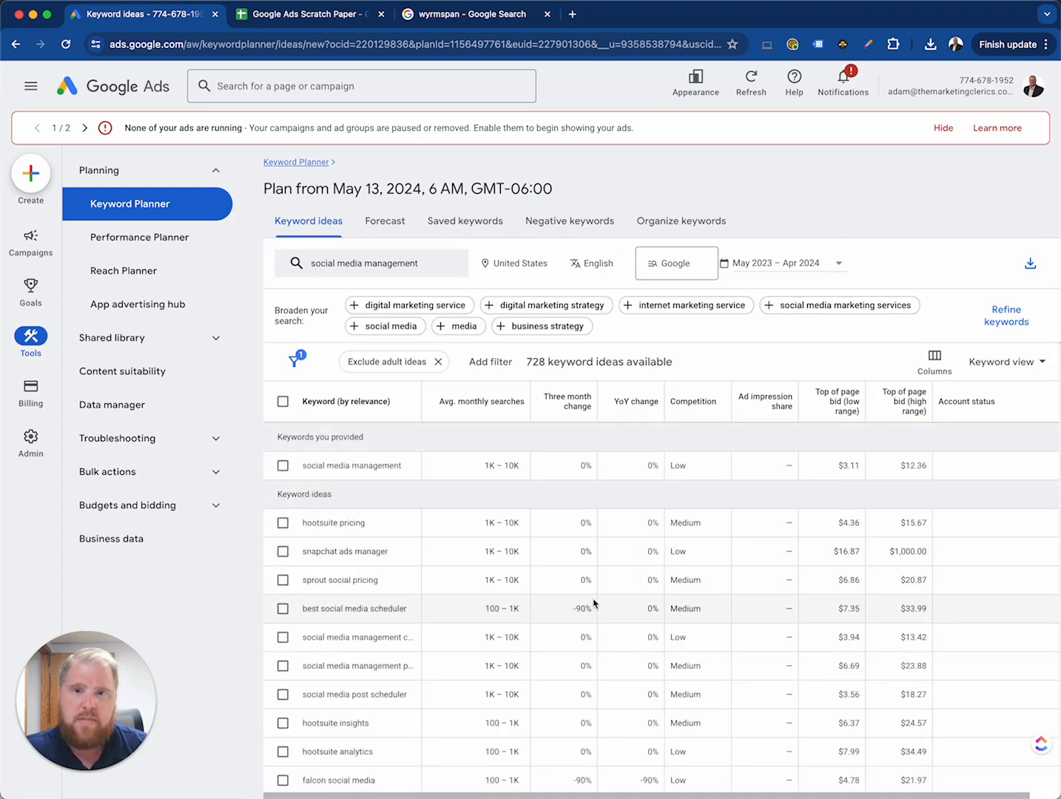
# Step: Select all the social media management keyword ideas listed on the current page
pyautogui.scroll(1, 568, 661)
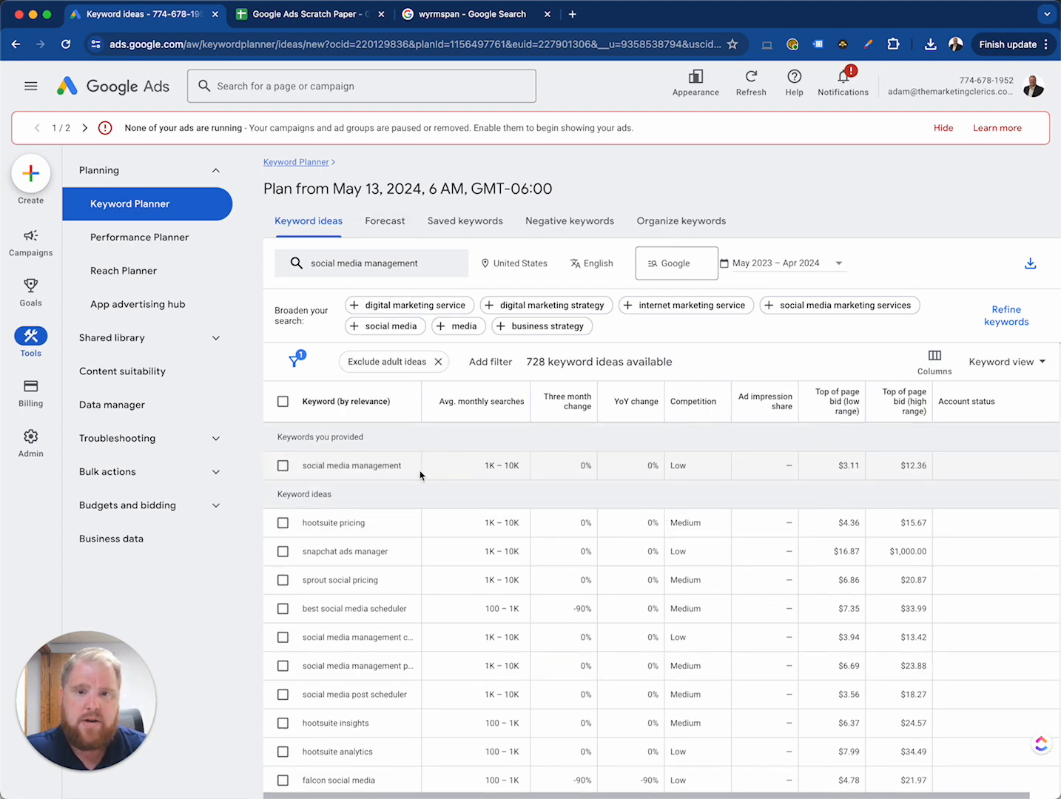
pyautogui.click(282, 401)
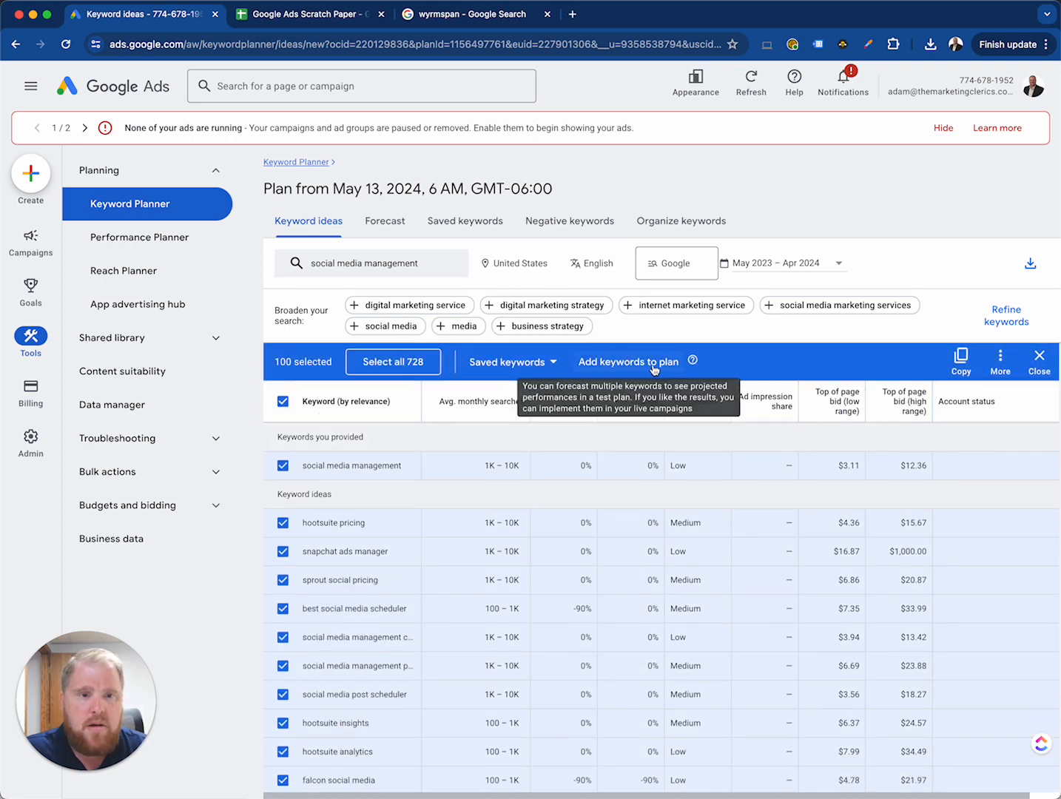
pyautogui.click(552, 363)
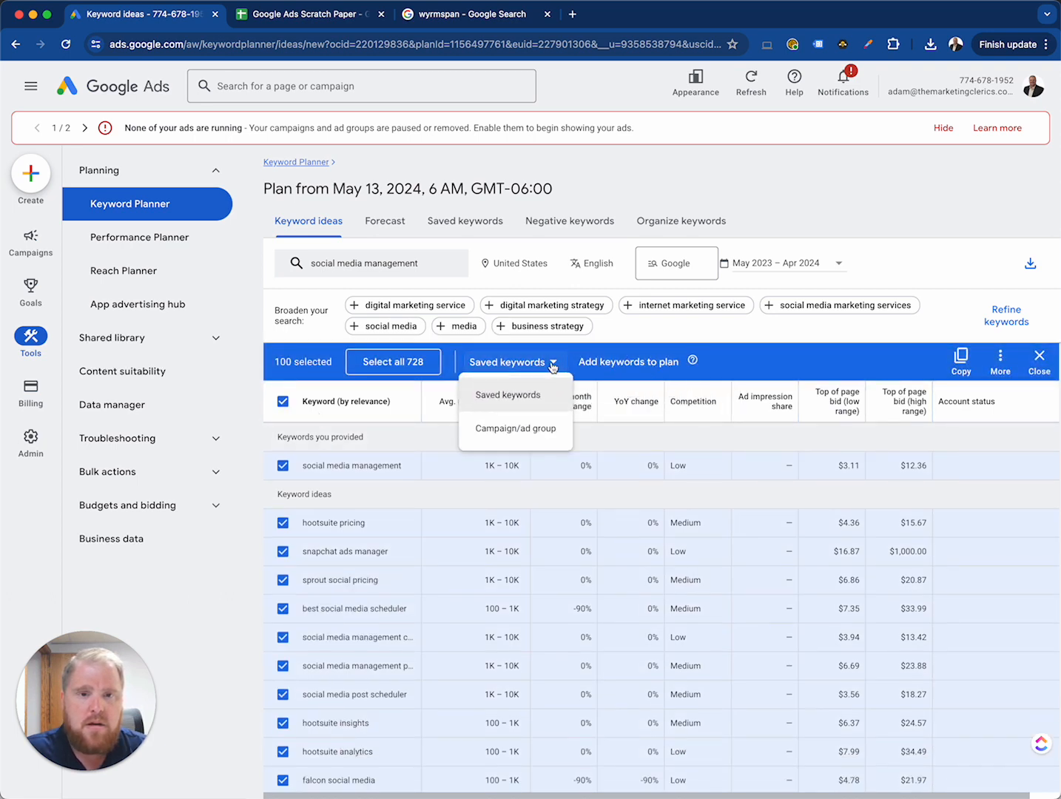
pyautogui.click(765, 360)
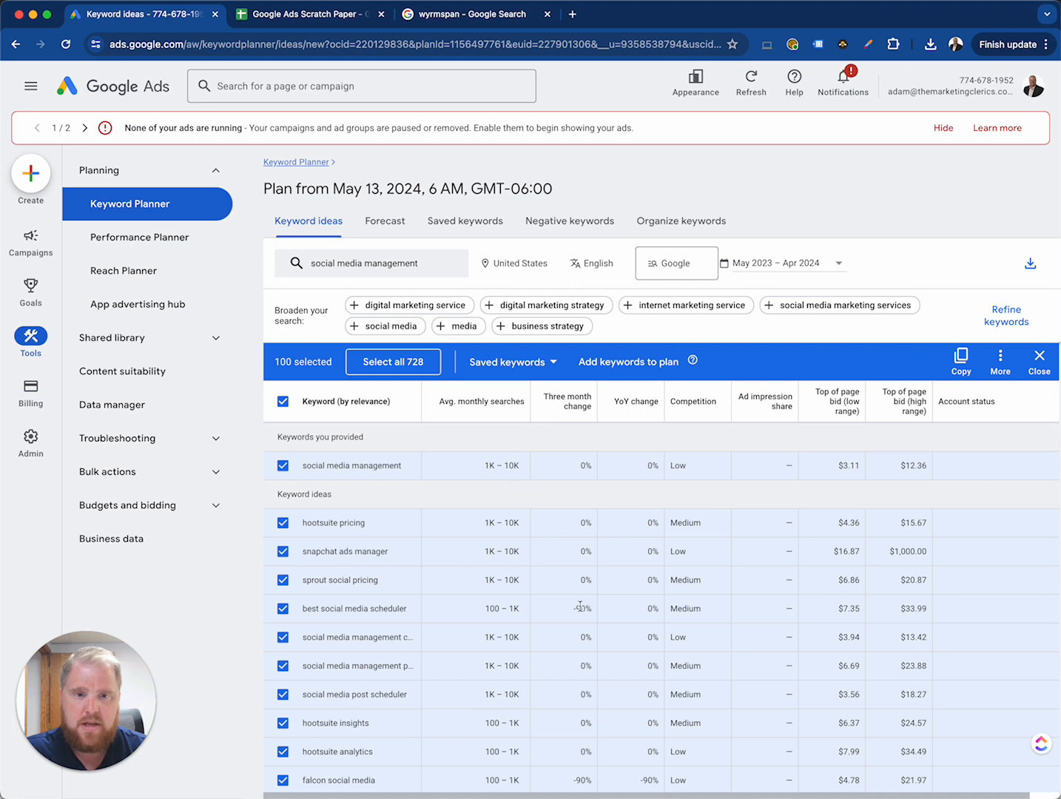
# Step: Examine the social media management keyword ideas, comparing their average monthly searches with the low and high top-of-page bids
pyautogui.scroll(-1, 649, 633)
pyautogui.scroll(-1, 649, 634)
pyautogui.scroll(2, 648, 633)
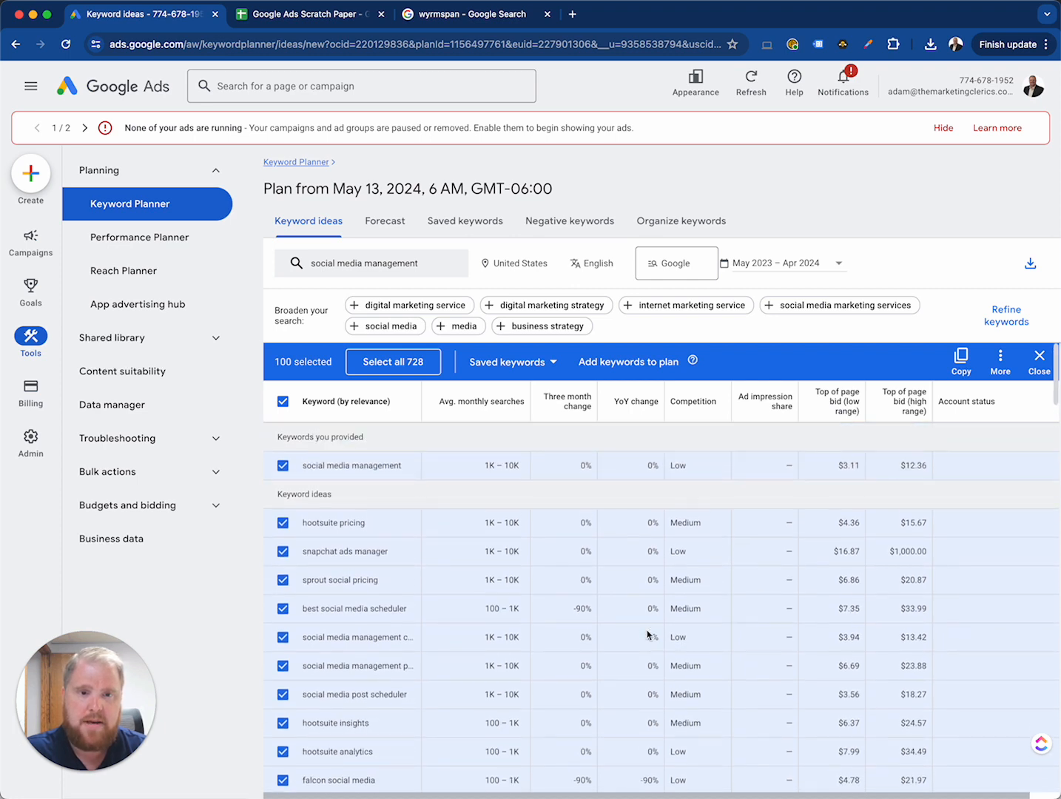
pyautogui.scroll(-8, 707, 594)
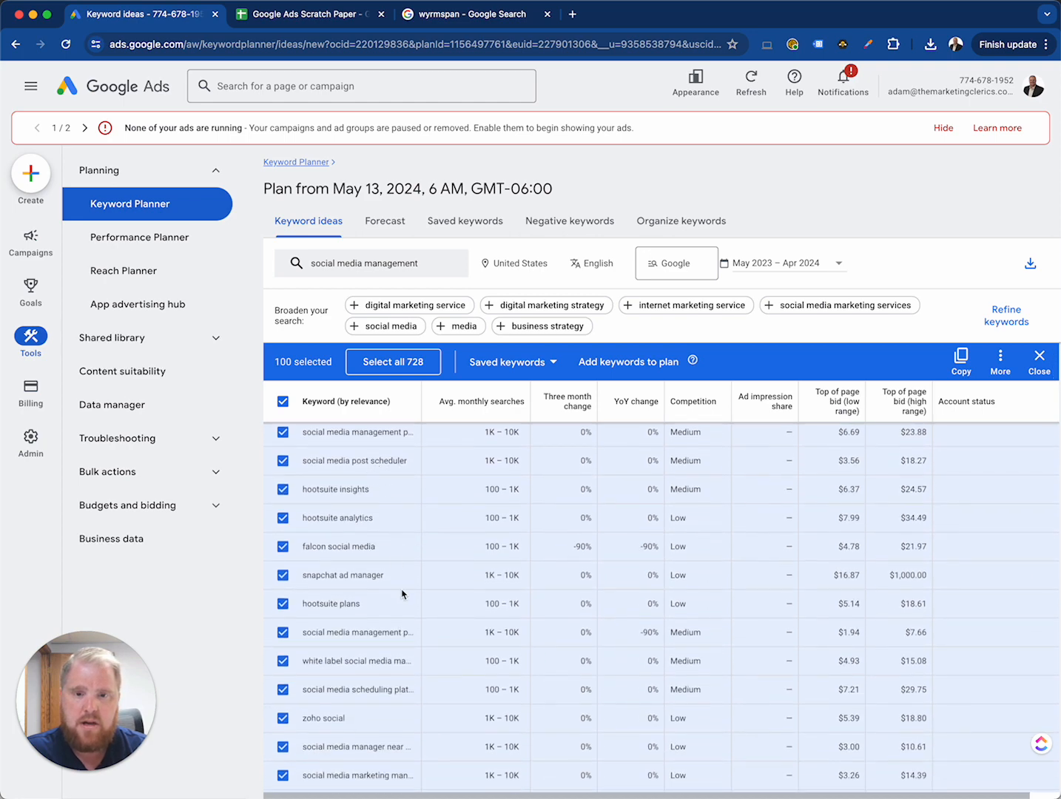
pyautogui.scroll(-3, 403, 594)
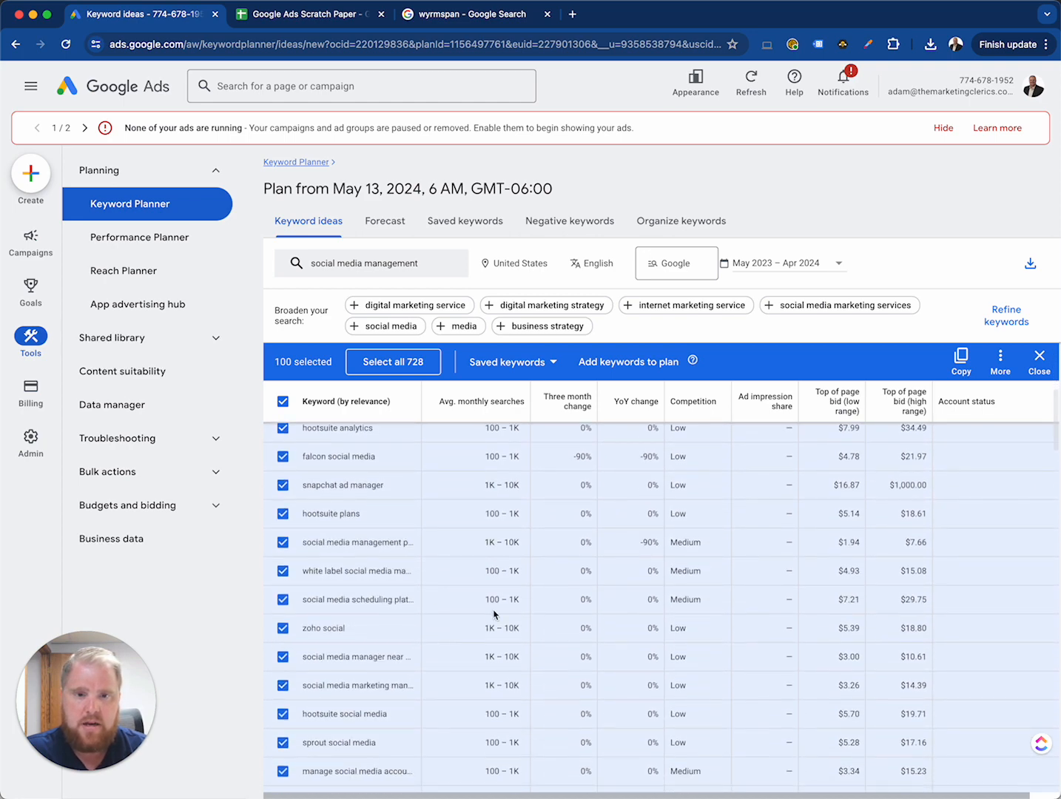
pyautogui.scroll(-2, 495, 614)
pyautogui.scroll(-1, 494, 614)
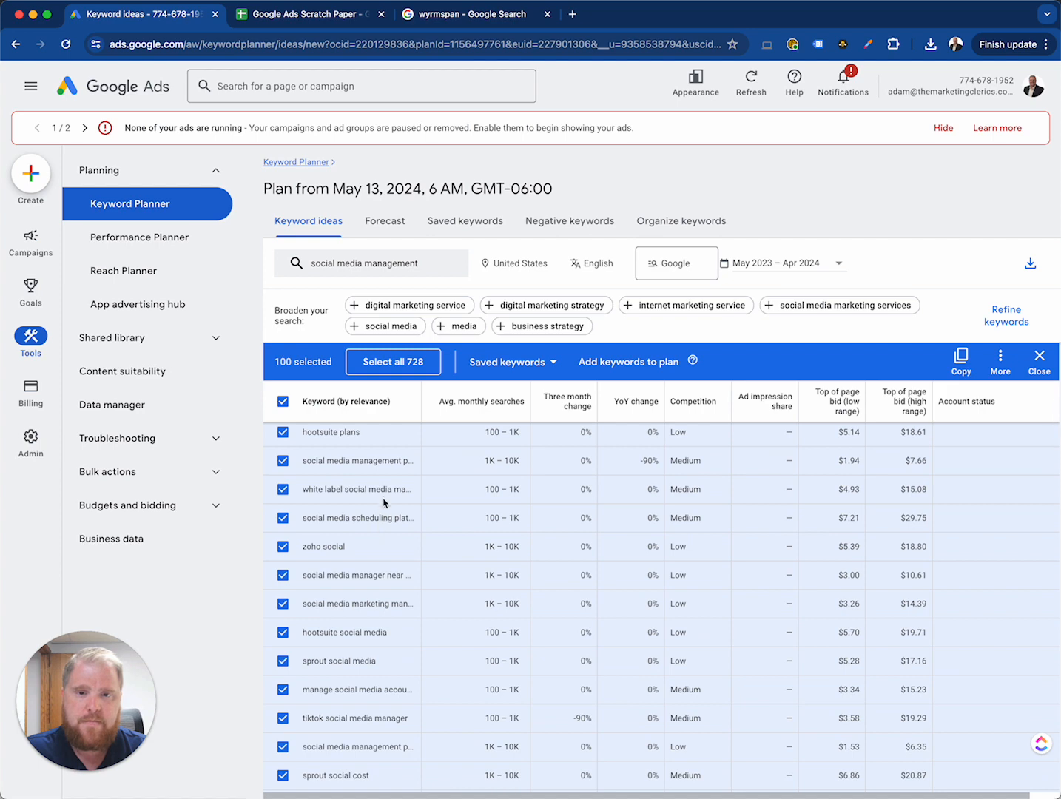
pyautogui.scroll(-1, 398, 625)
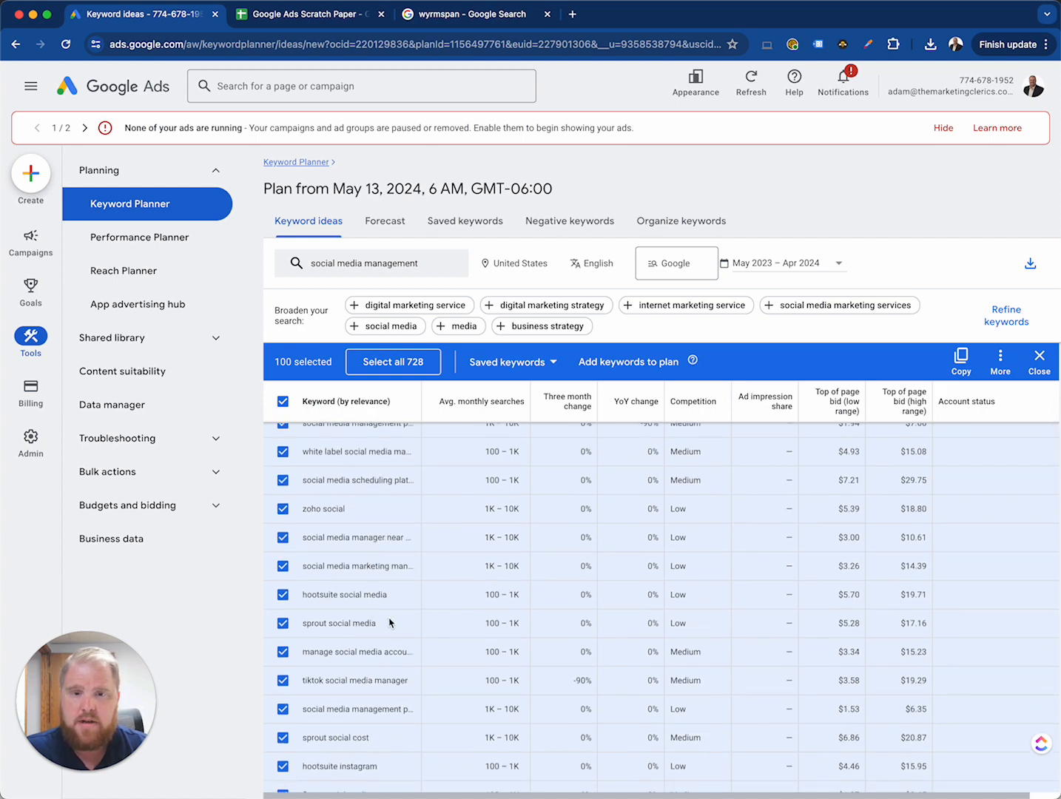
pyautogui.scroll(-2, 392, 623)
pyautogui.scroll(-5, 388, 640)
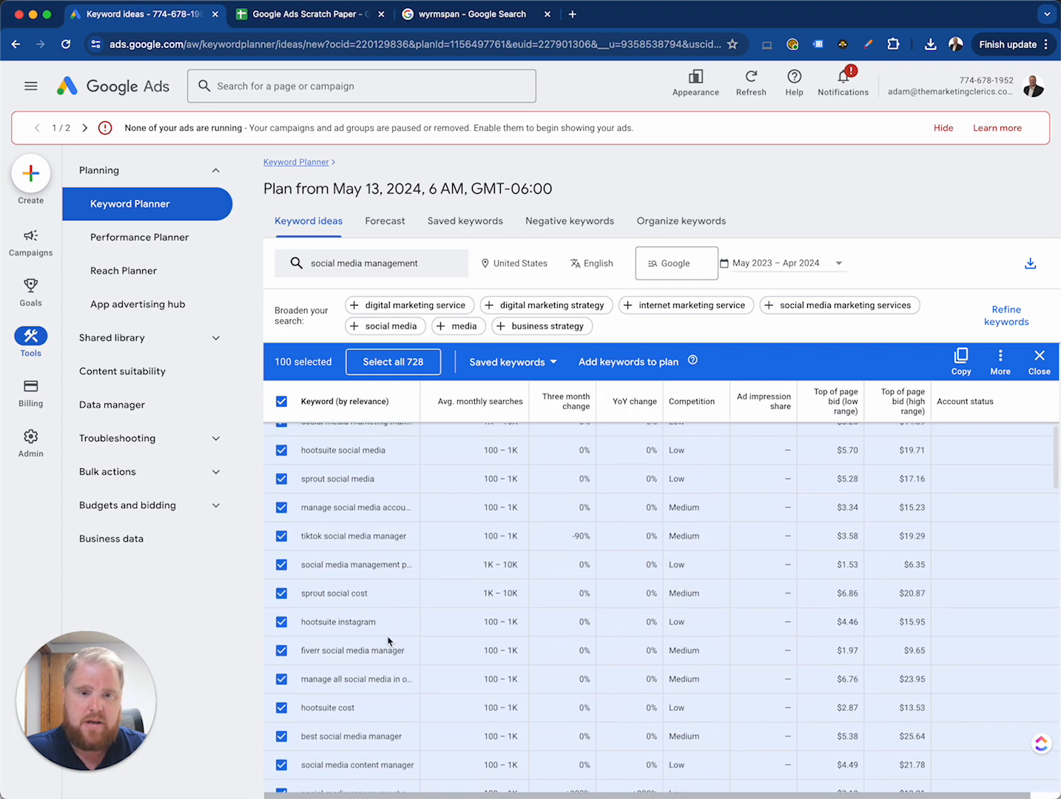
pyautogui.scroll(-1, 388, 640)
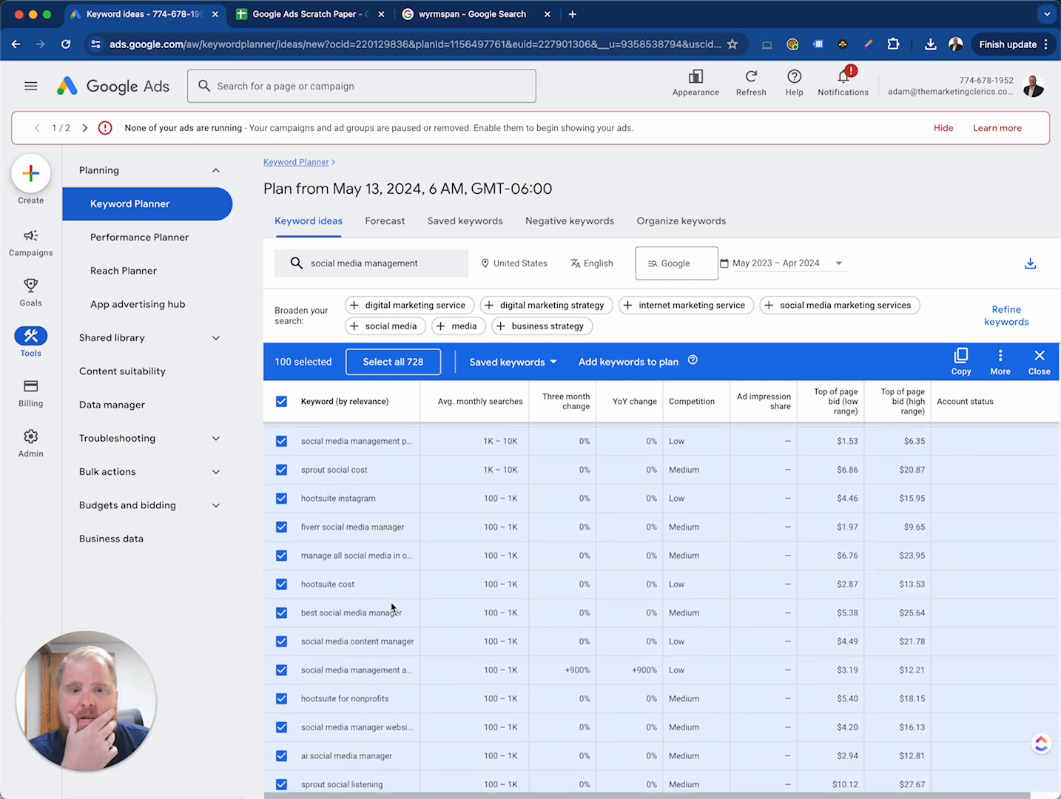
pyautogui.scroll(-2, 392, 595)
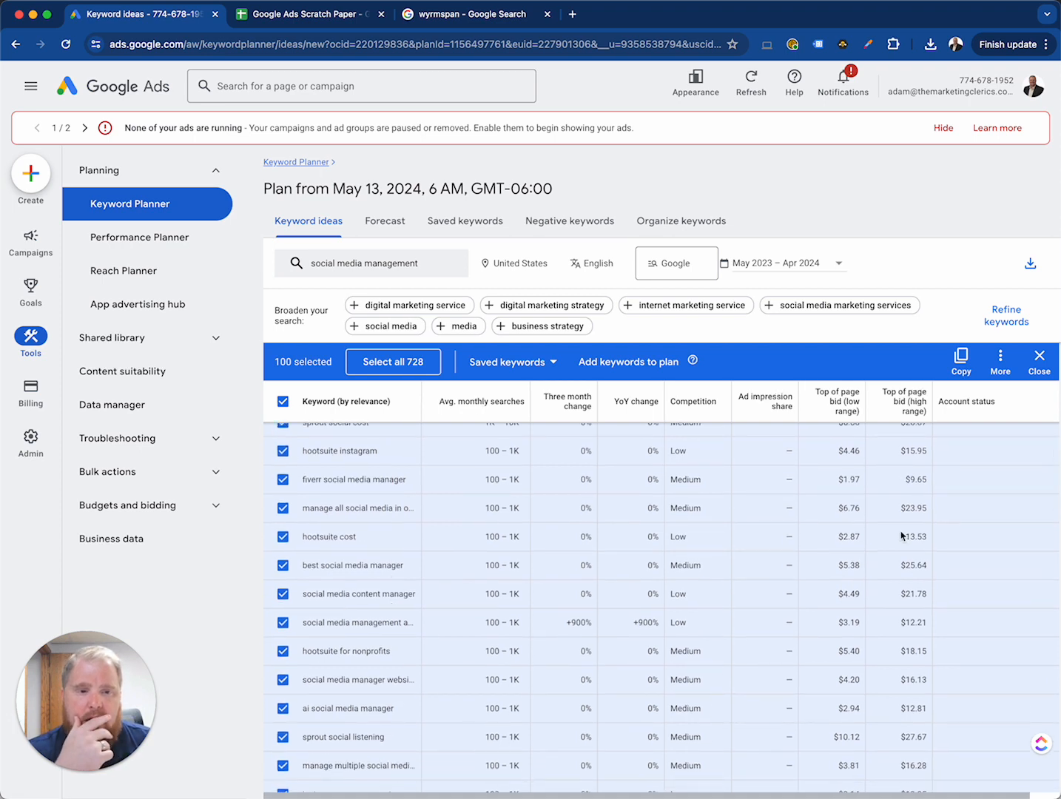
pyautogui.scroll(-2, 829, 630)
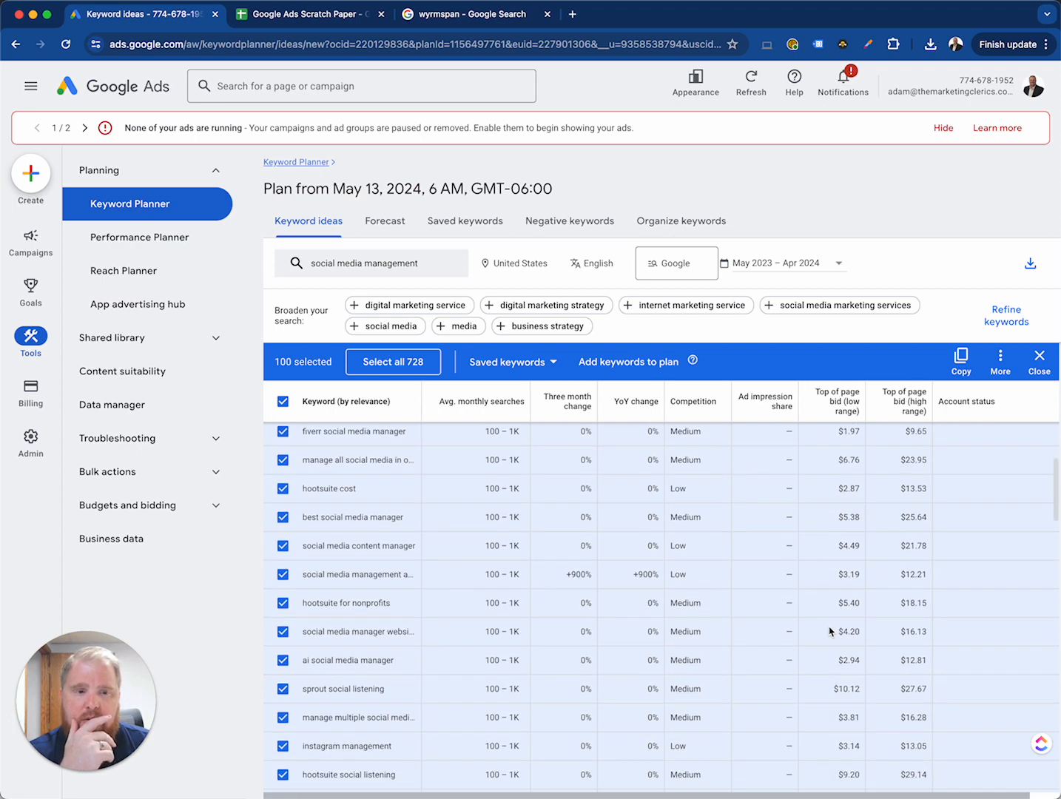
pyautogui.scroll(-2, 859, 656)
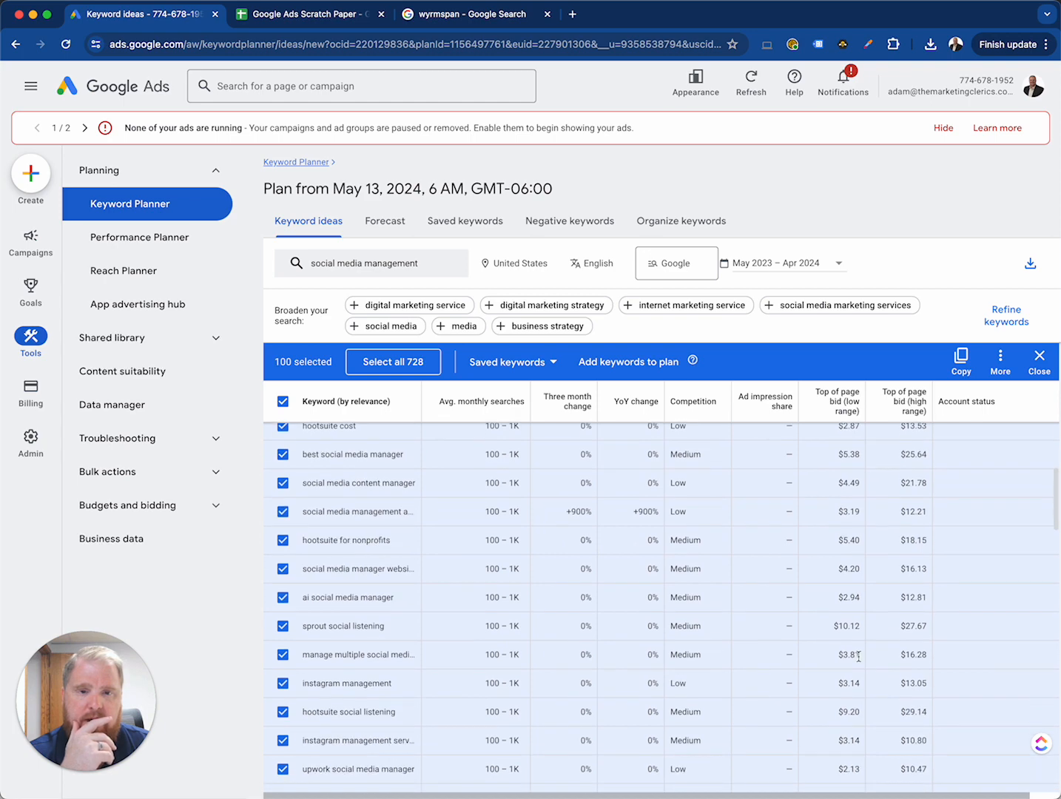
# Step: Switch to the Google Ads Scratch Paper spreadsheet and add 1000 more rows at the end of the sheet
pyautogui.click(311, 14)
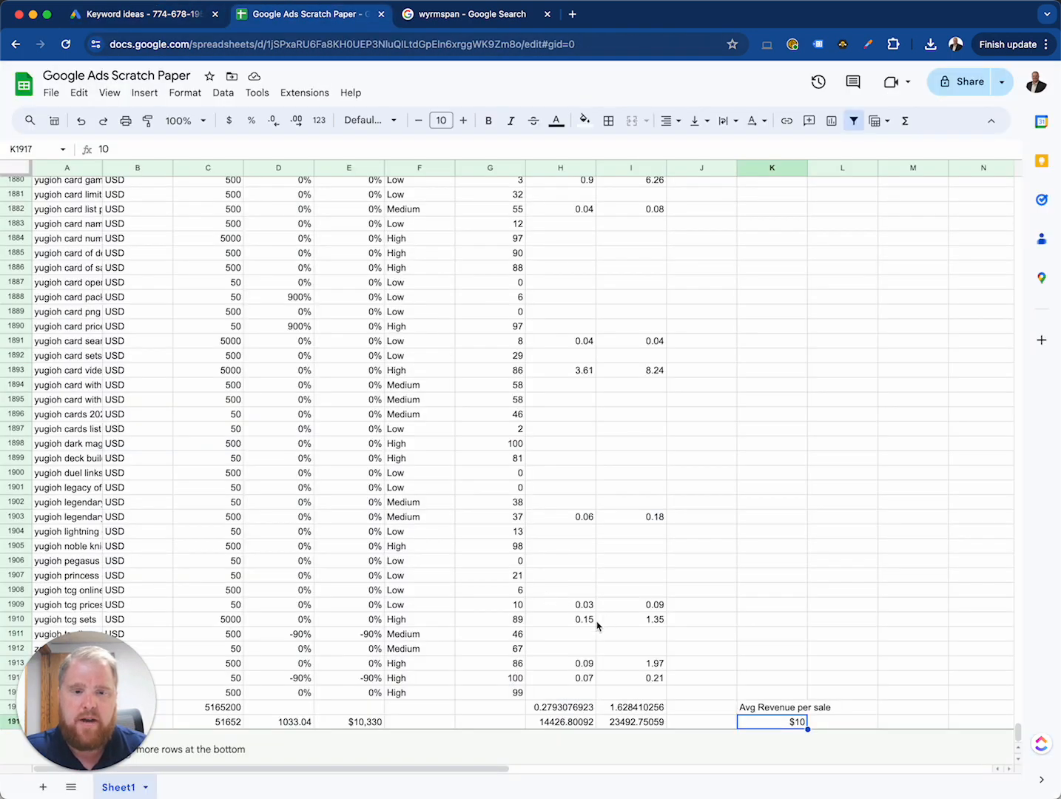
pyautogui.press('Return')
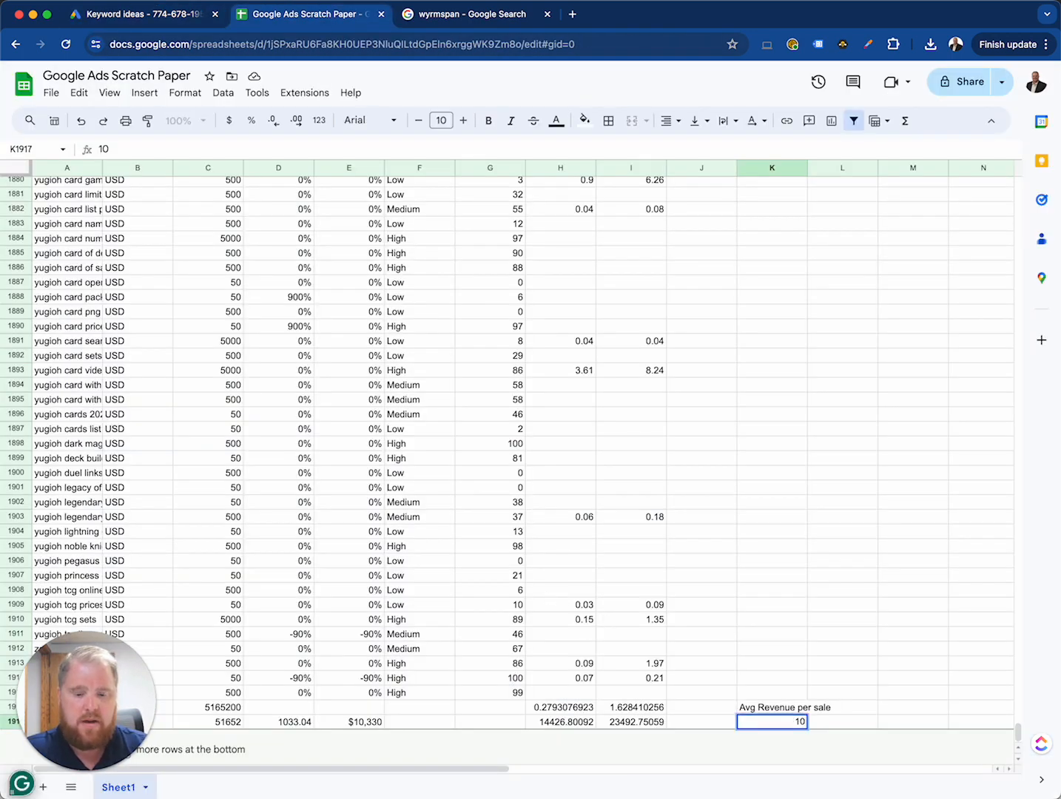
pyautogui.press('Tab')
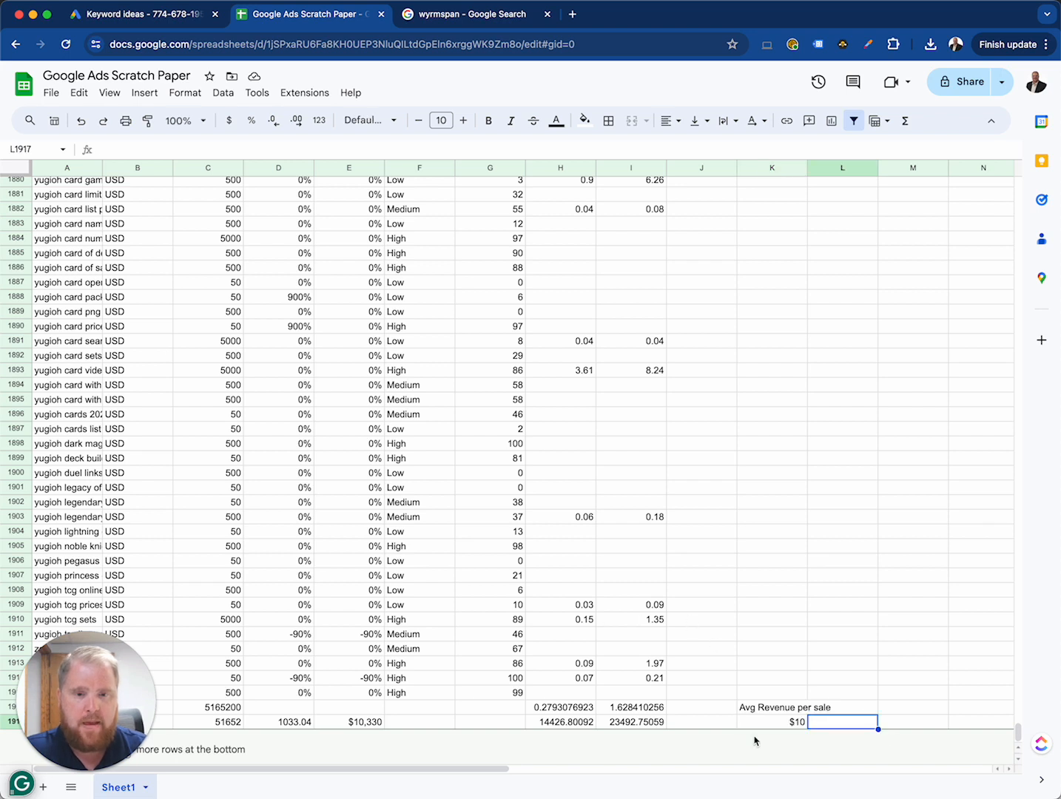
pyautogui.moveTo(94, 724); pyautogui.dragTo(94, 633)
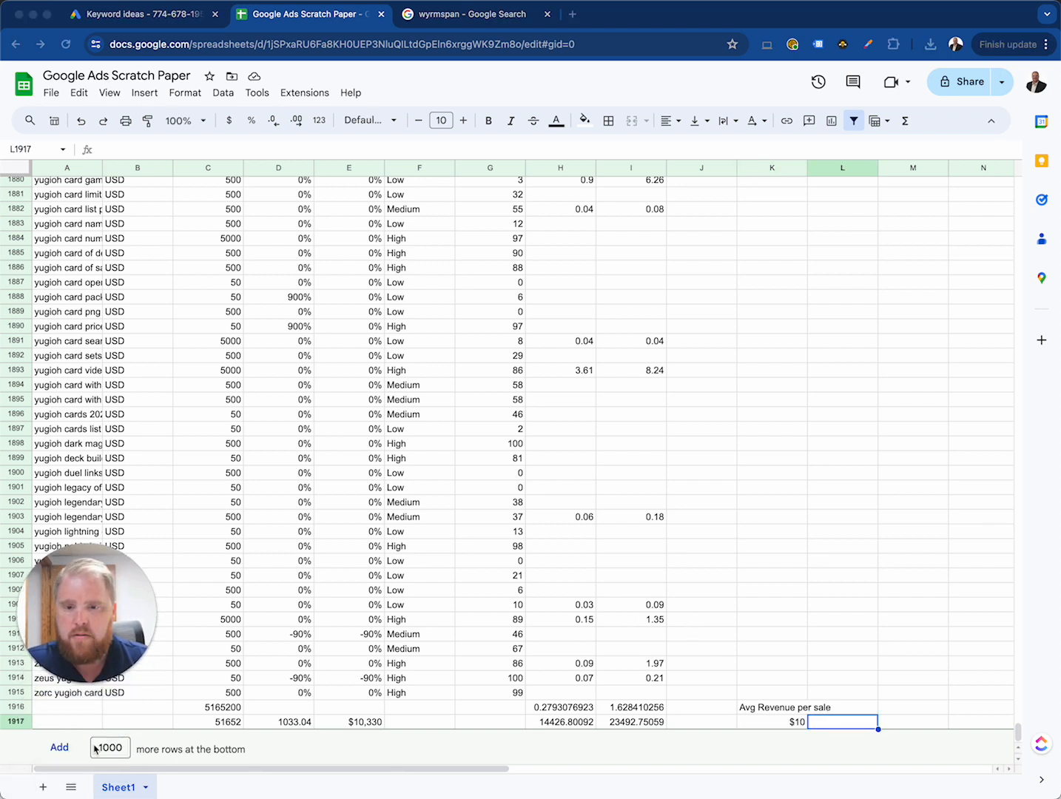
pyautogui.click(59, 747)
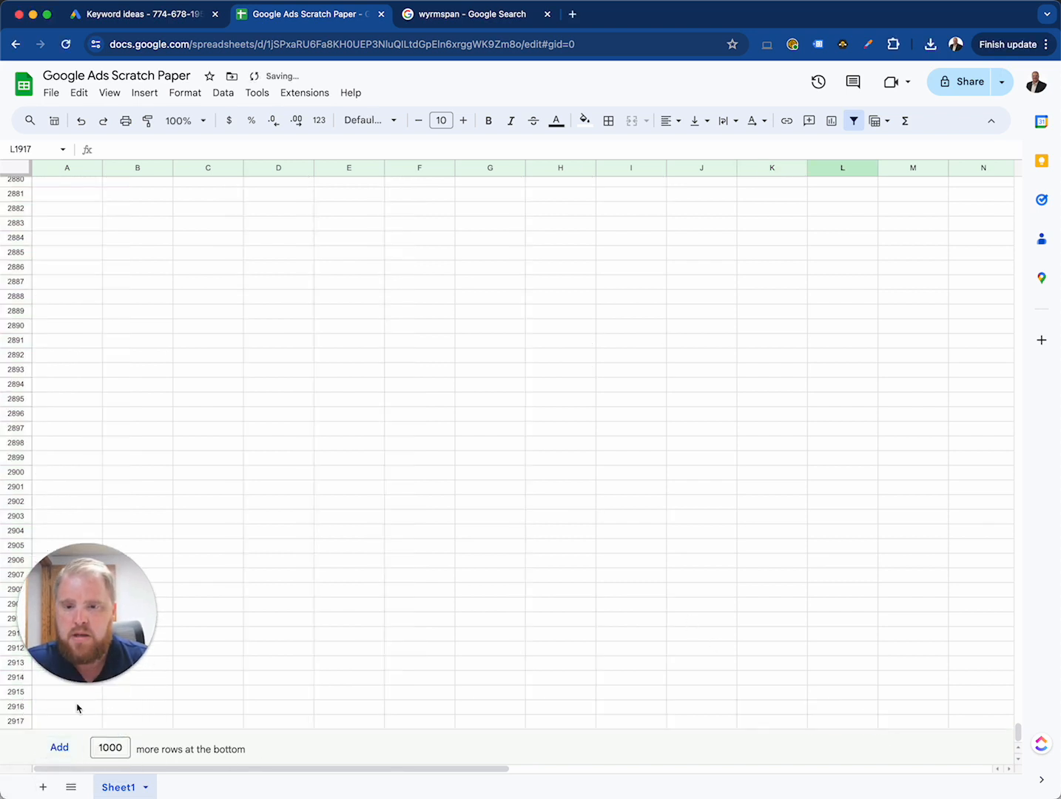
# Step: Enter the low and high bid estimates in the new rows, $3 in A2881 and $12 in B2881
pyautogui.click(92, 197)
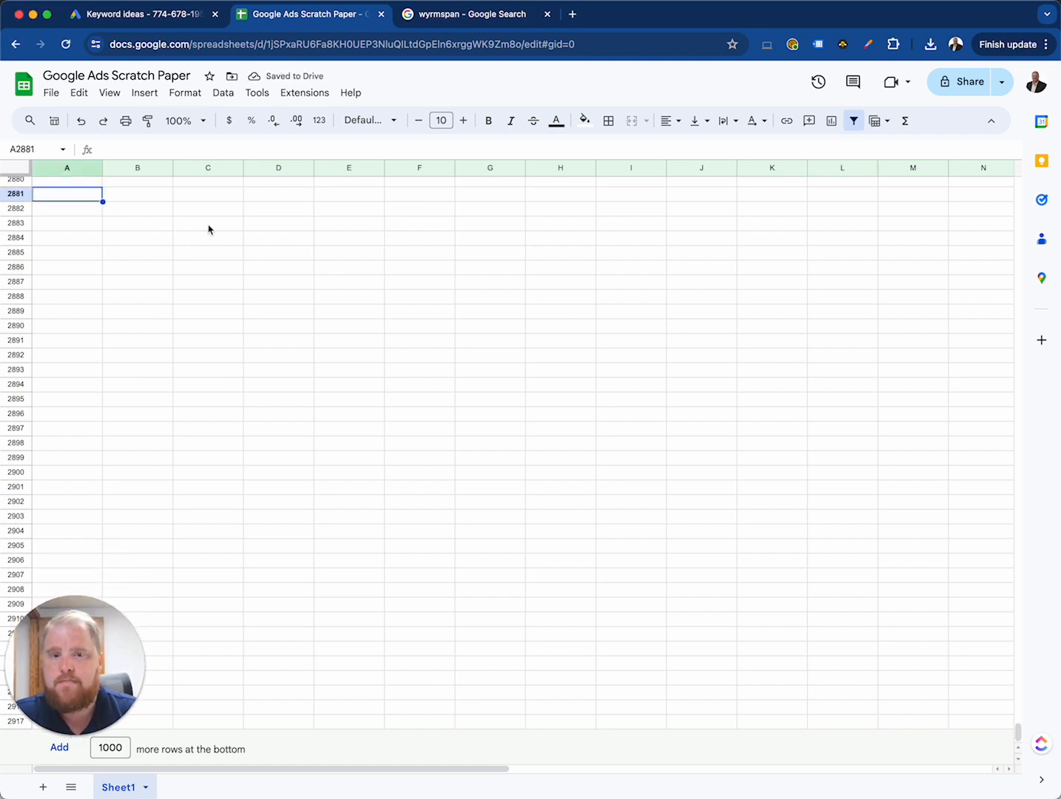
pyautogui.write('$')
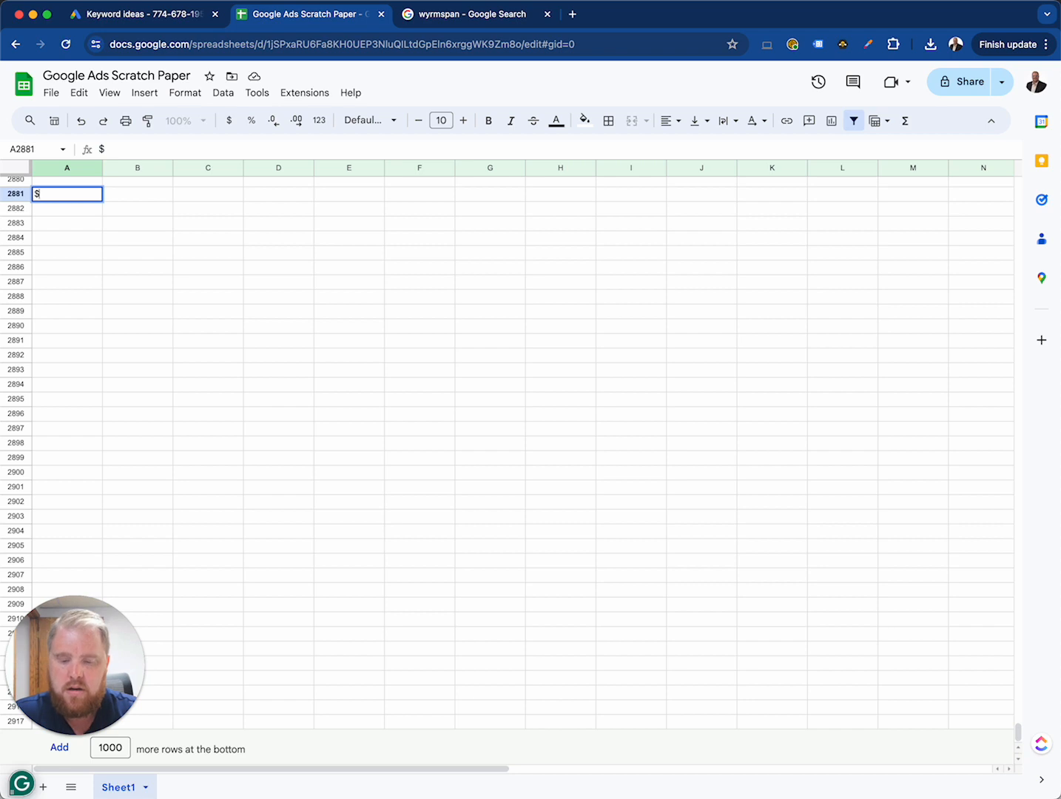
pyautogui.write('3')
pyautogui.press('Tab')
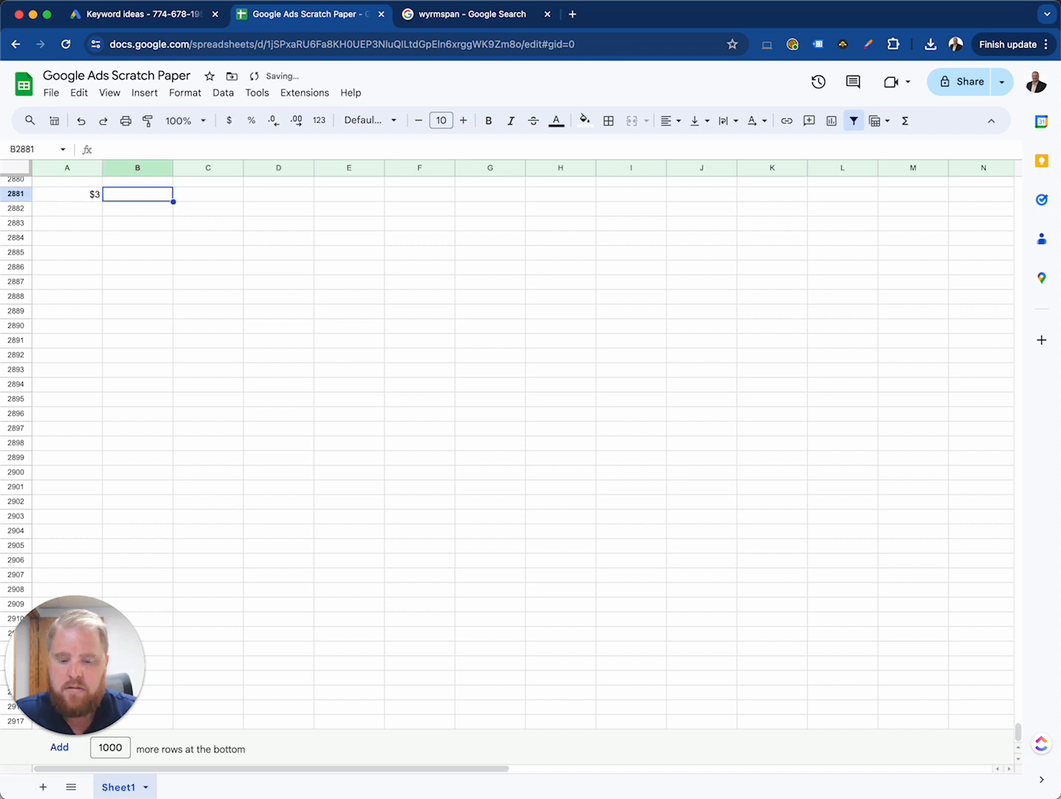
pyautogui.write('$12')
pyautogui.press('Return')
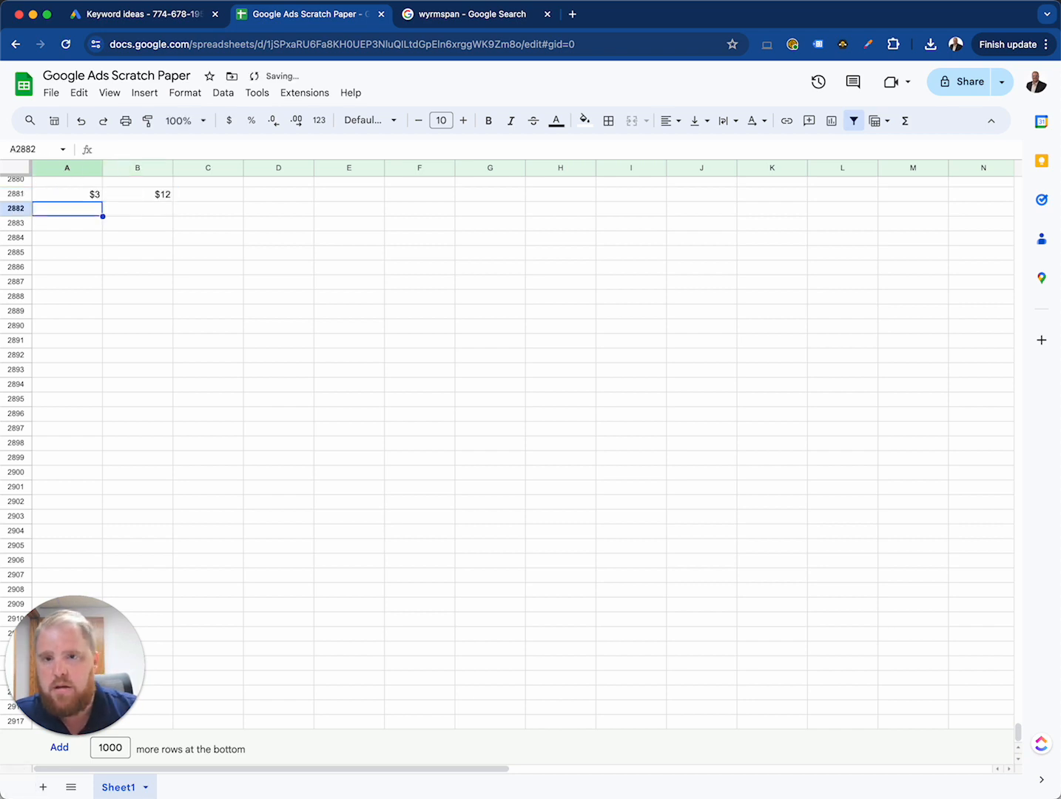
# Step: Check the monthly searches for "social media management" in Keyword Planner, and enter 5000 as the search volume in A2884 of the scratch sheet
pyautogui.press('Return')
pyautogui.press('Return')
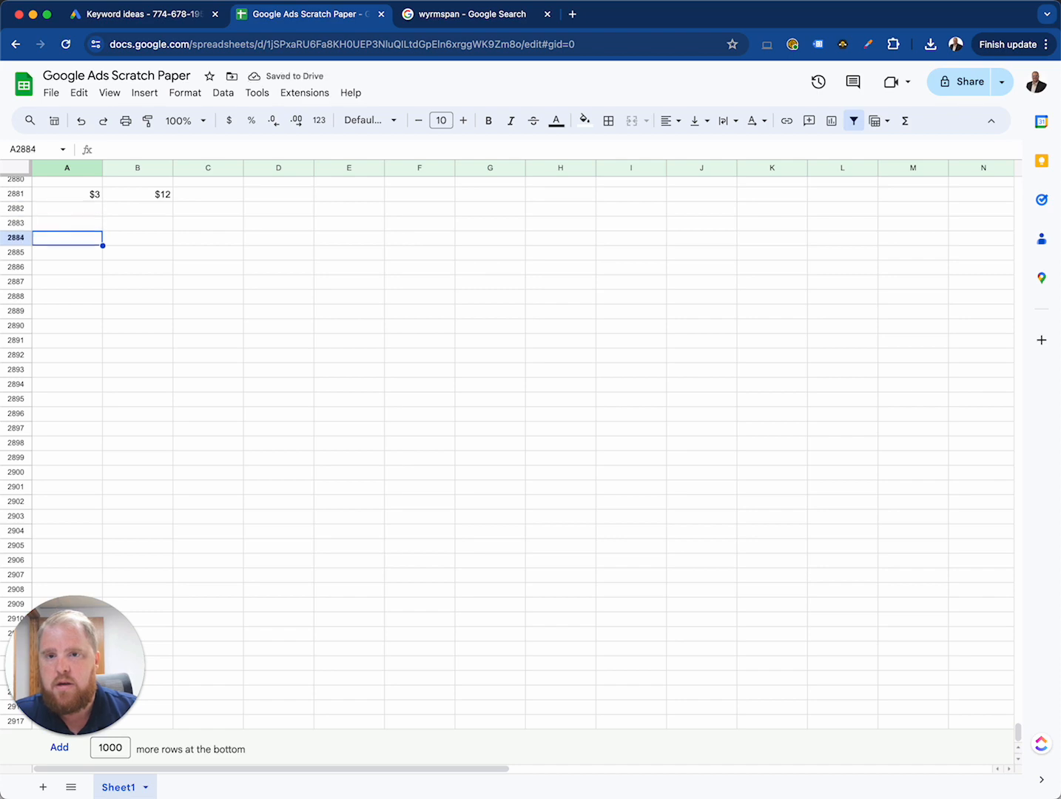
pyautogui.click(168, 21)
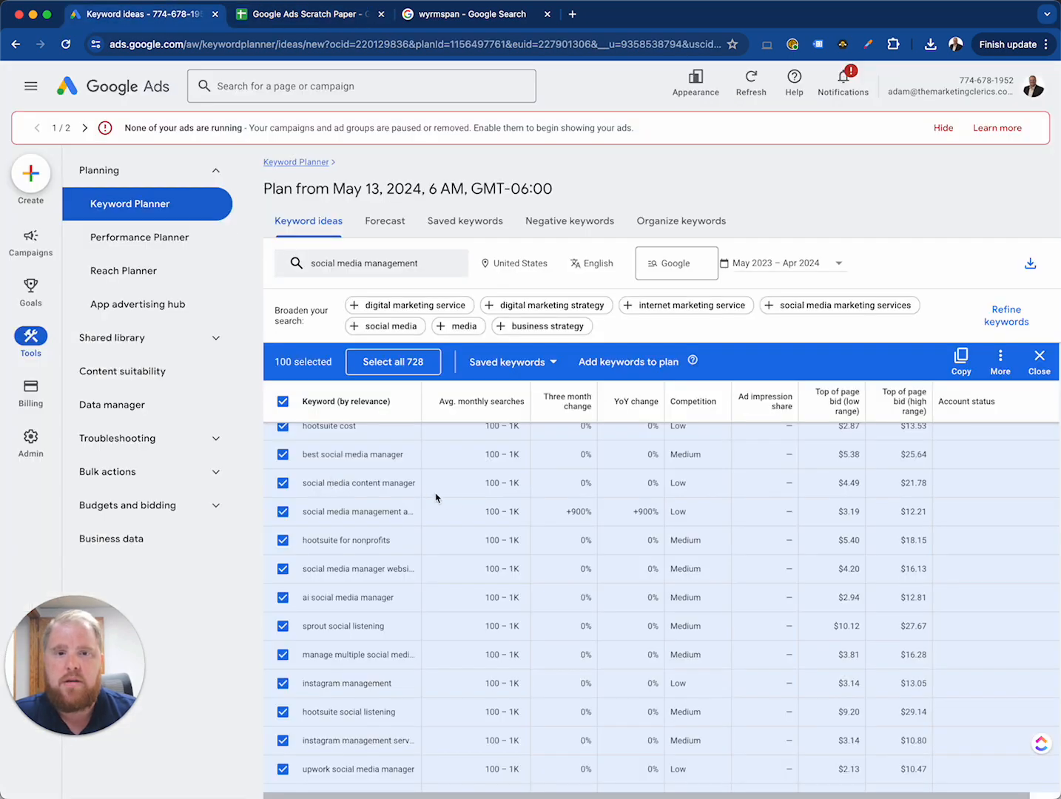
pyautogui.scroll(10, 446, 500)
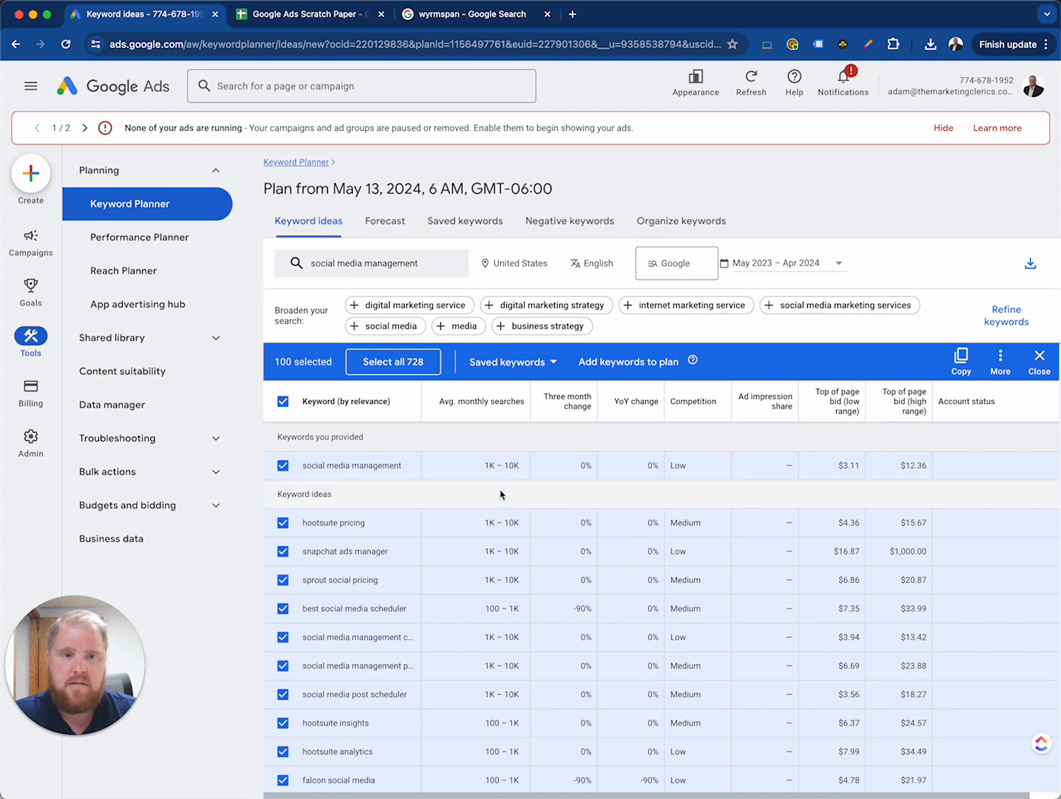
pyautogui.click(327, 21)
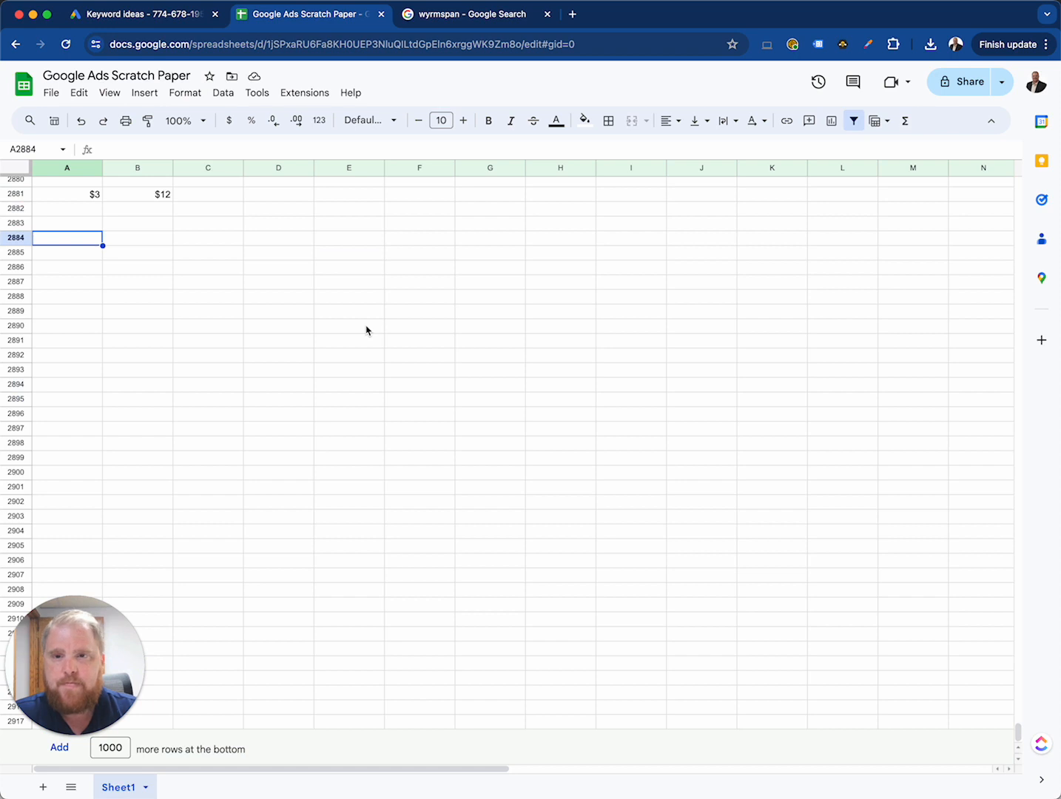
pyautogui.write('5000')
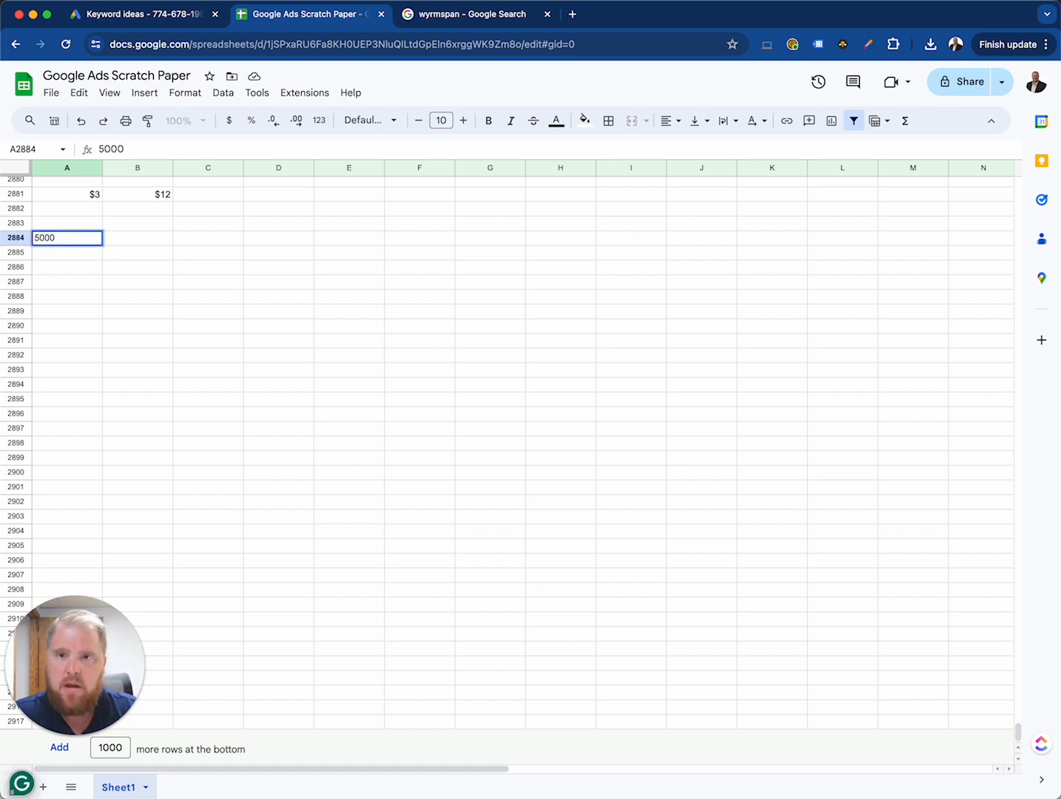
pyautogui.press('Return')
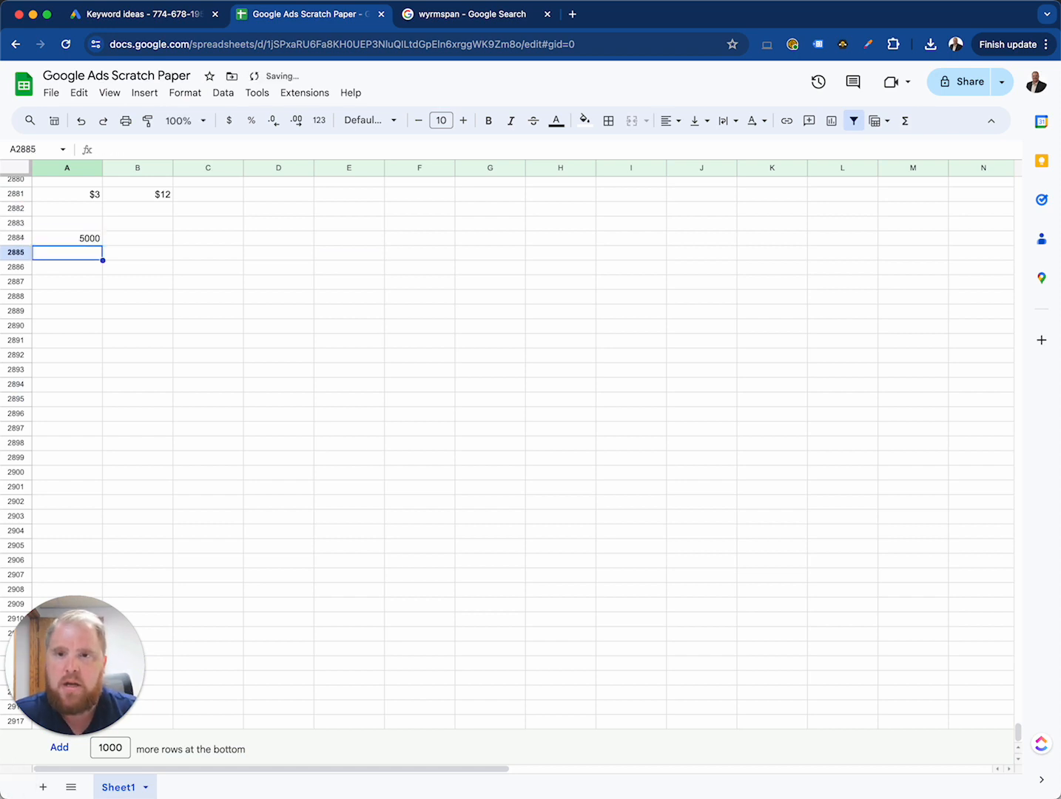
pyautogui.press('Up')
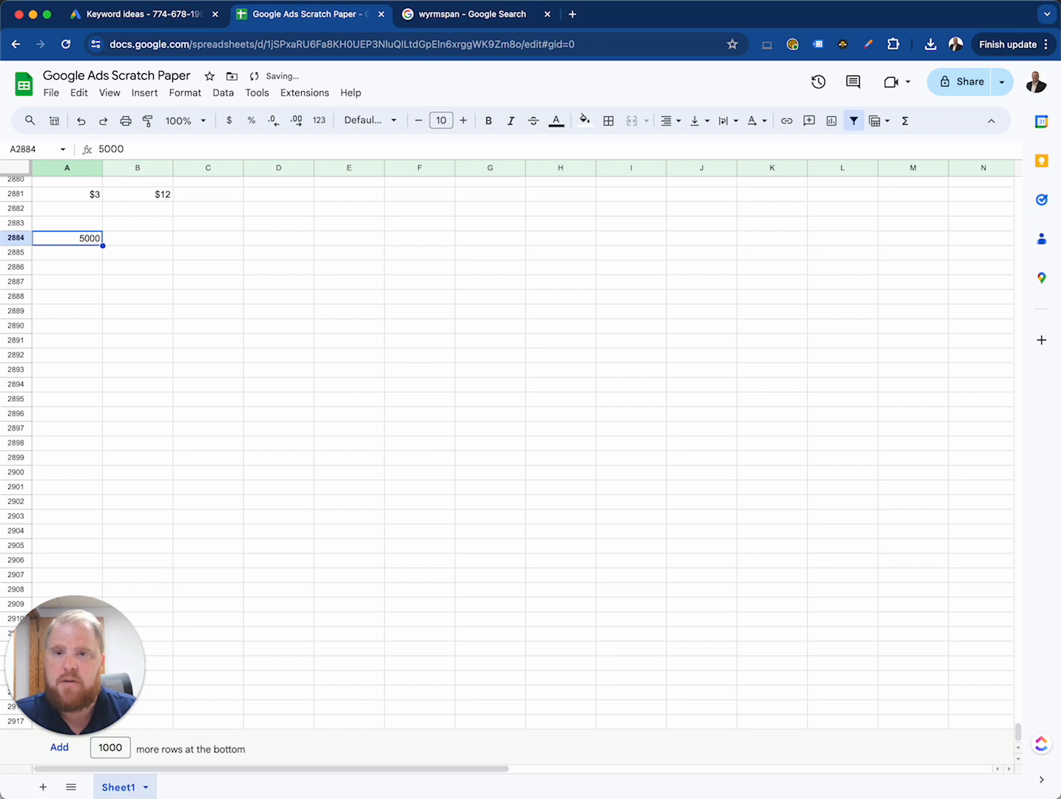
pyautogui.press('Up')
pyautogui.press('Down')
pyautogui.press('Up')
pyautogui.press('Right')
pyautogui.press('Down')
pyautogui.press('Left')
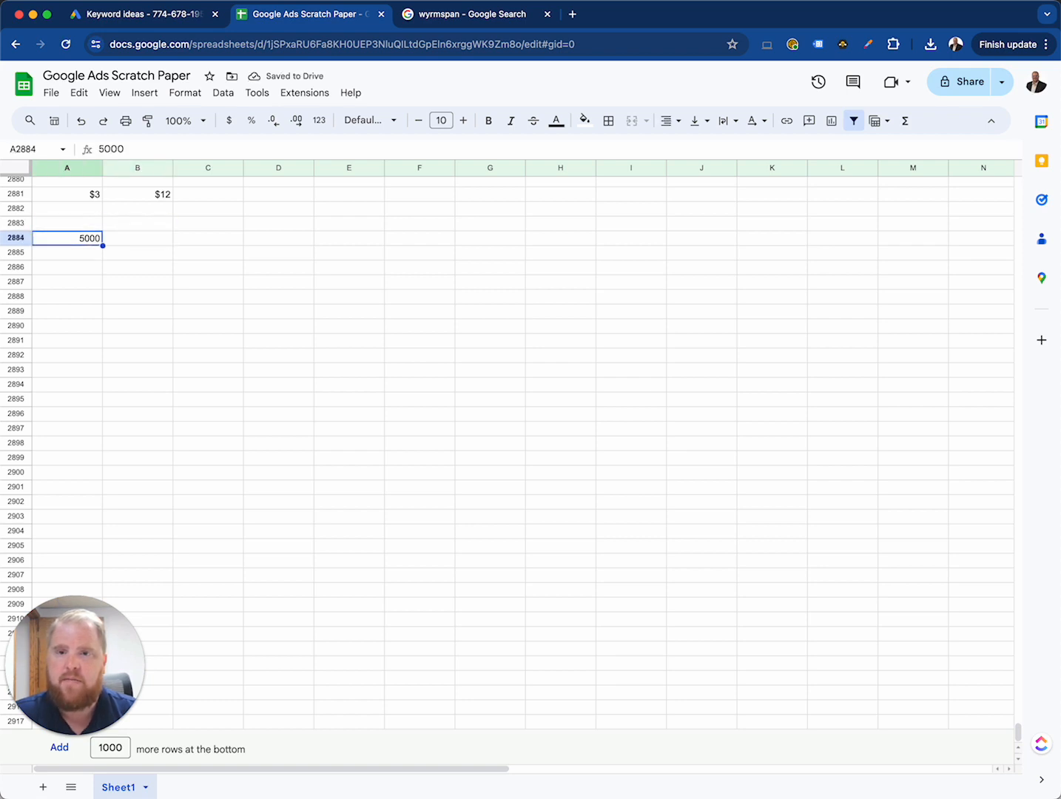
# Step: Calculate the estimated clicks in B2884 as 5% of the search volume, using the formula =A2884*.05
pyautogui.press('Right')
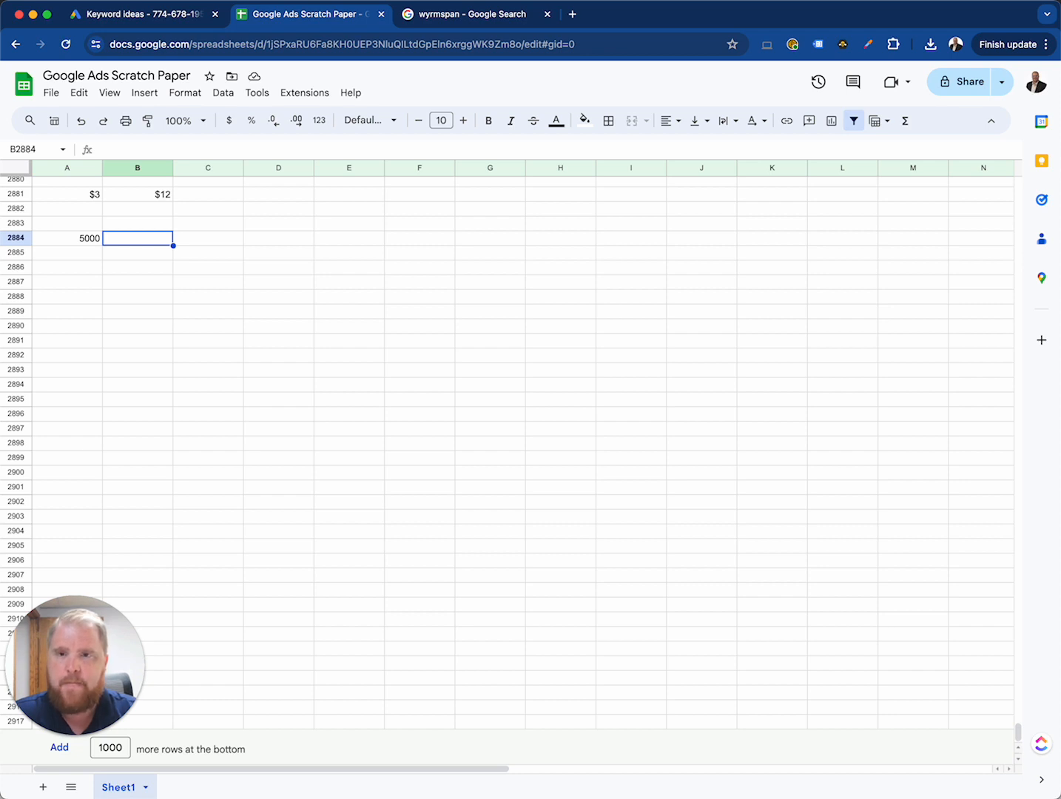
pyautogui.press('Left')
pyautogui.press('Right')
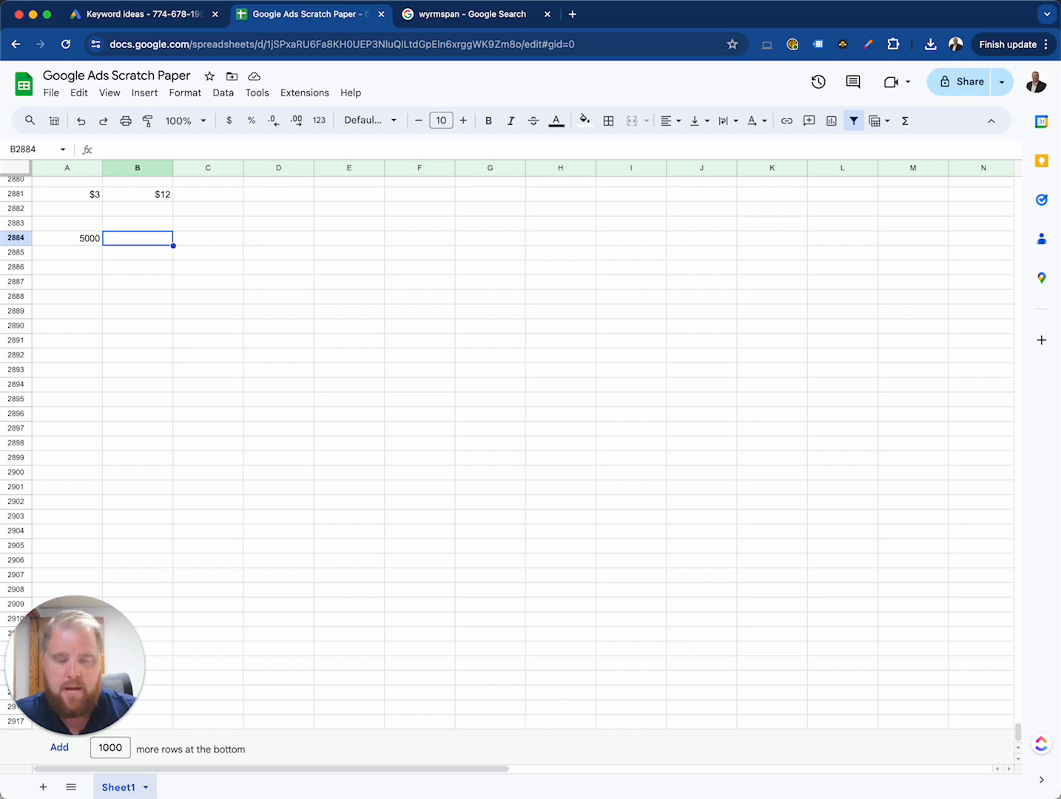
pyautogui.write('=')
pyautogui.press('Left')
pyautogui.write('*')
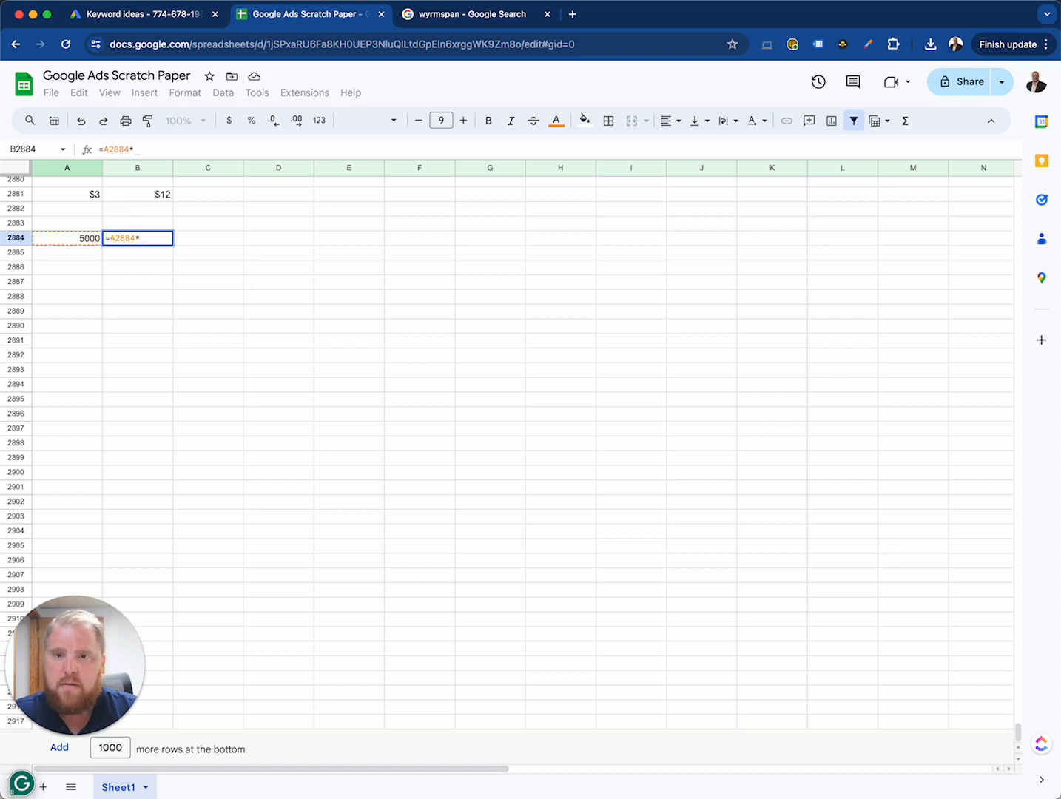
pyautogui.write('.05')
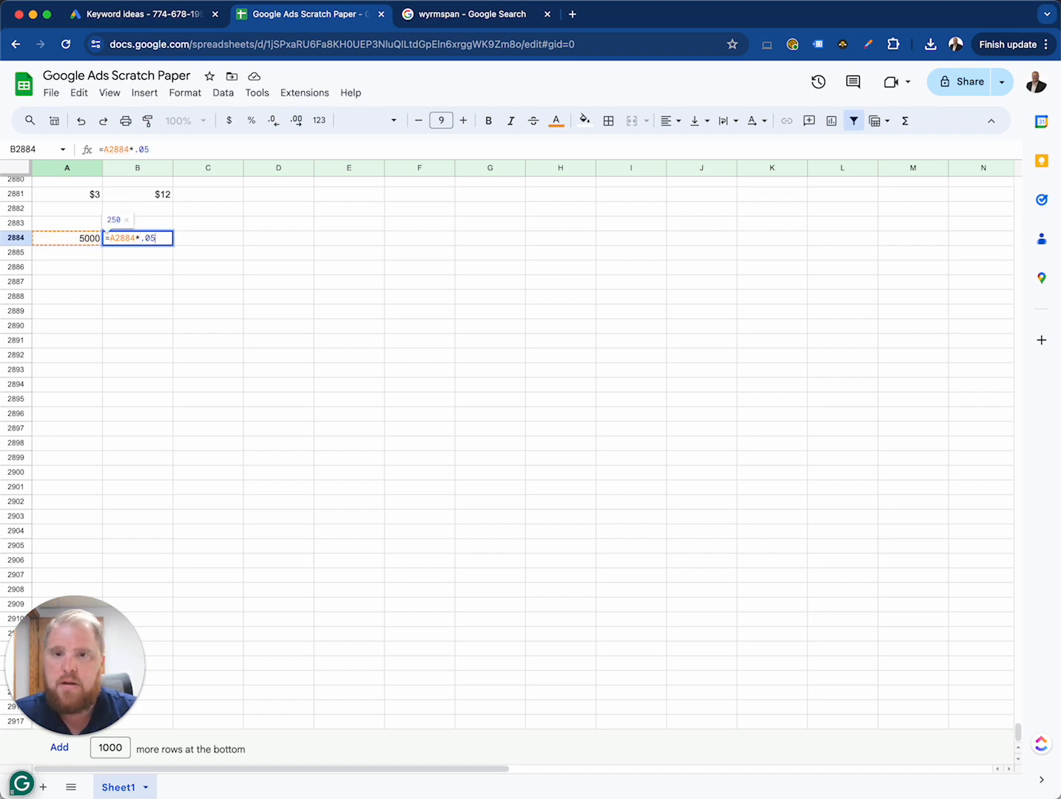
pyautogui.press('Return')
# Step: Calculate the estimated conversions in C2884 as 3% of the value in B2884, using =B2884*.03
pyautogui.press('Up')
pyautogui.press('Right')
pyautogui.write('=')
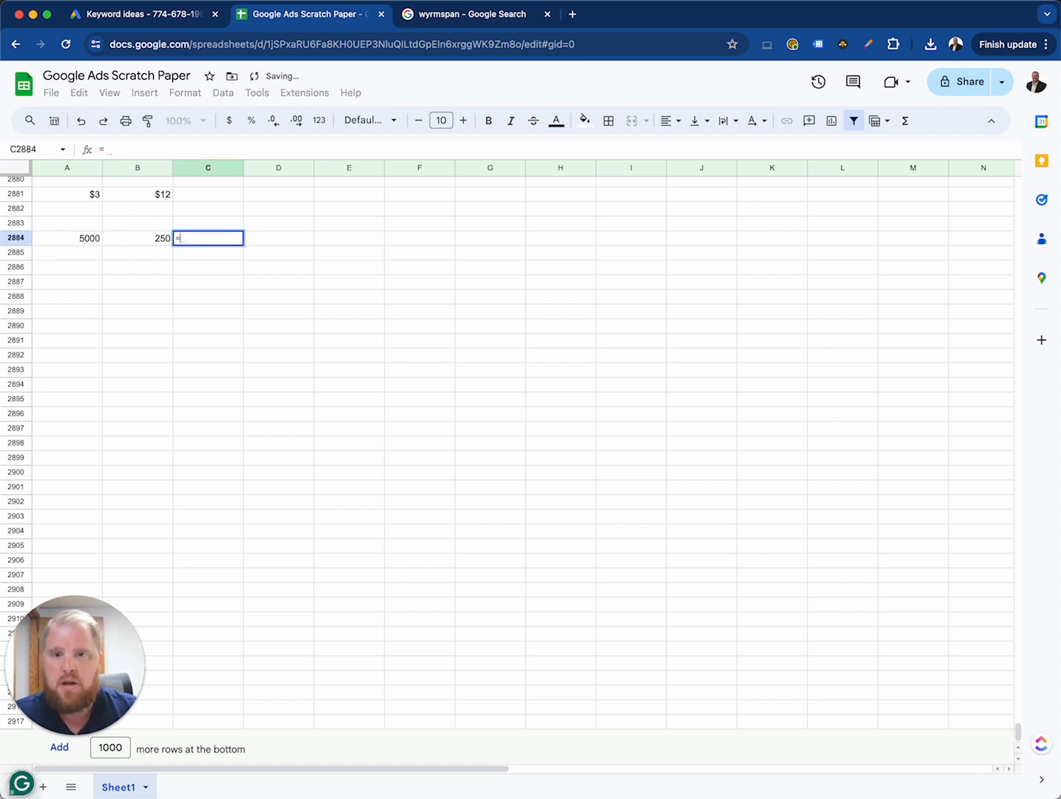
pyautogui.press('Left')
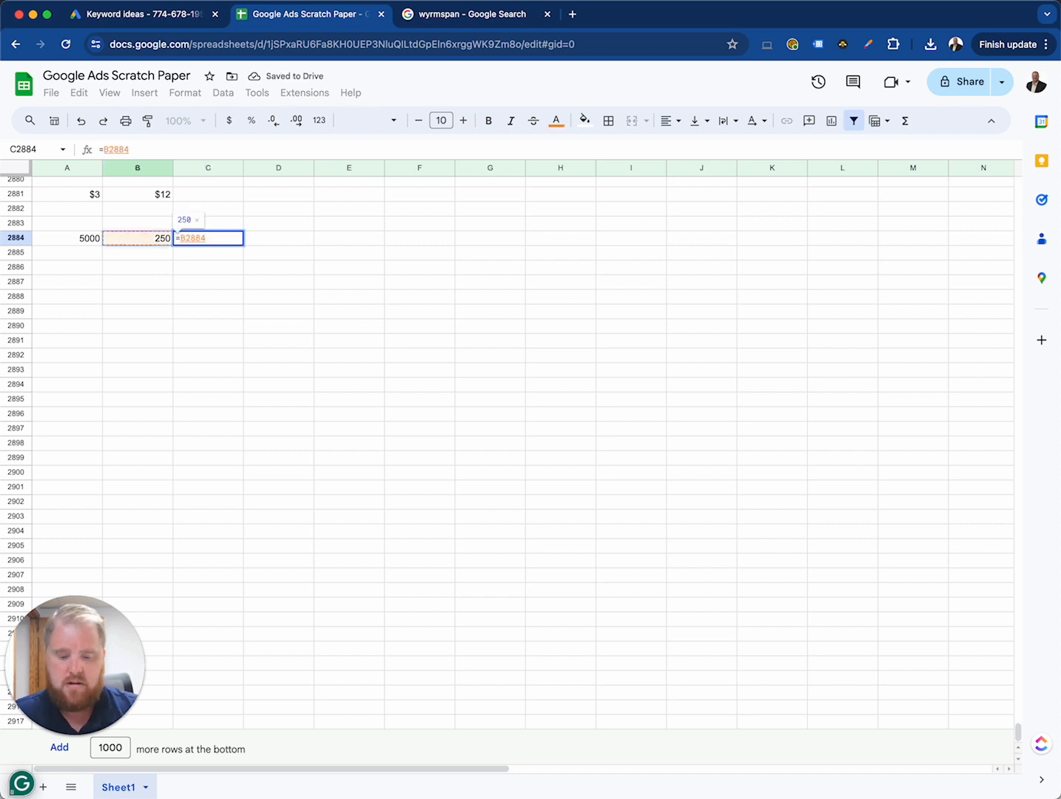
pyautogui.write('*')
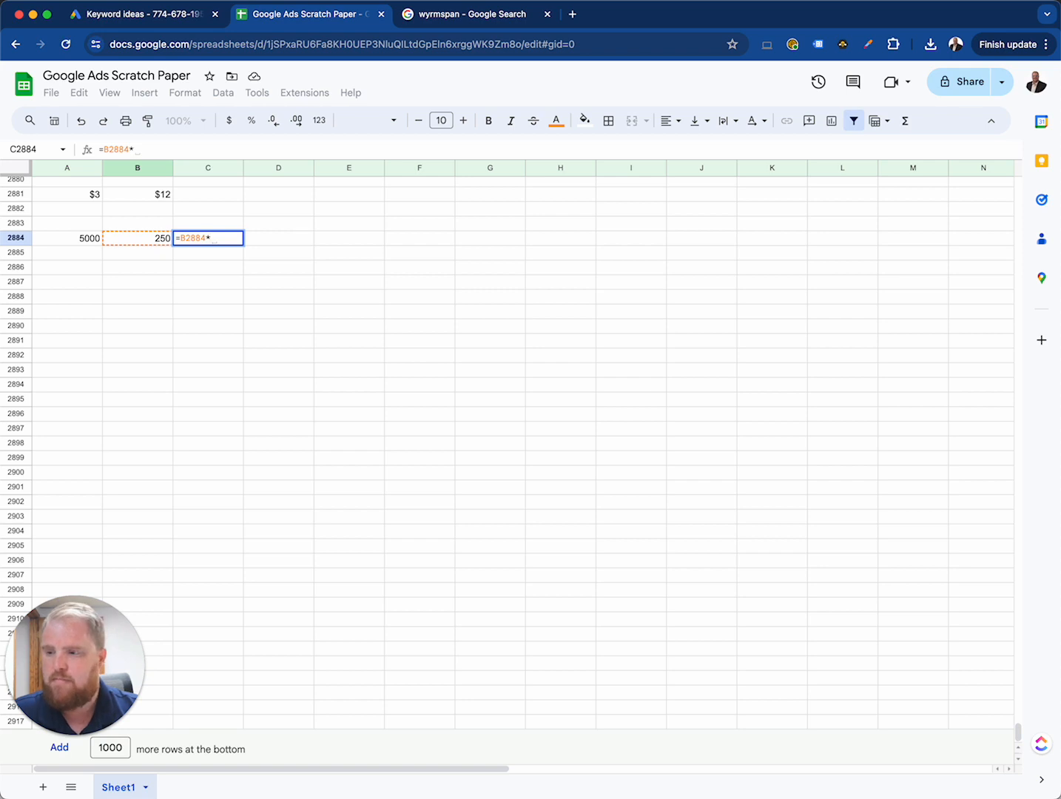
pyautogui.write('.0')
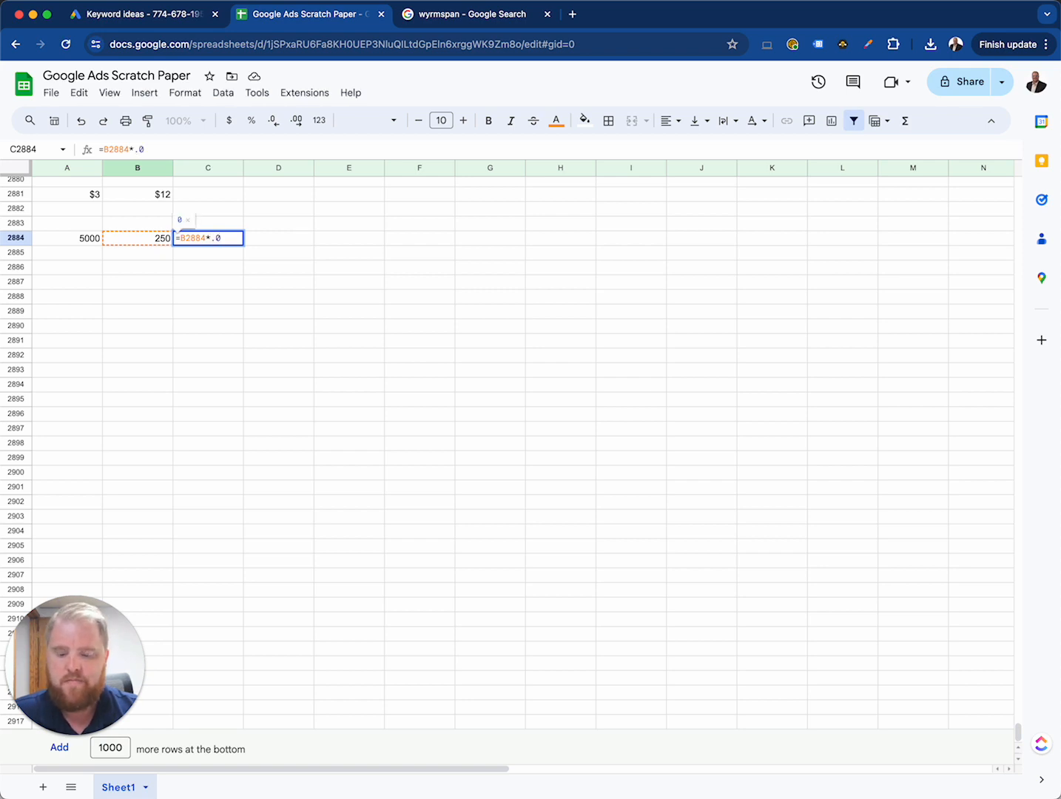
pyautogui.write('3')
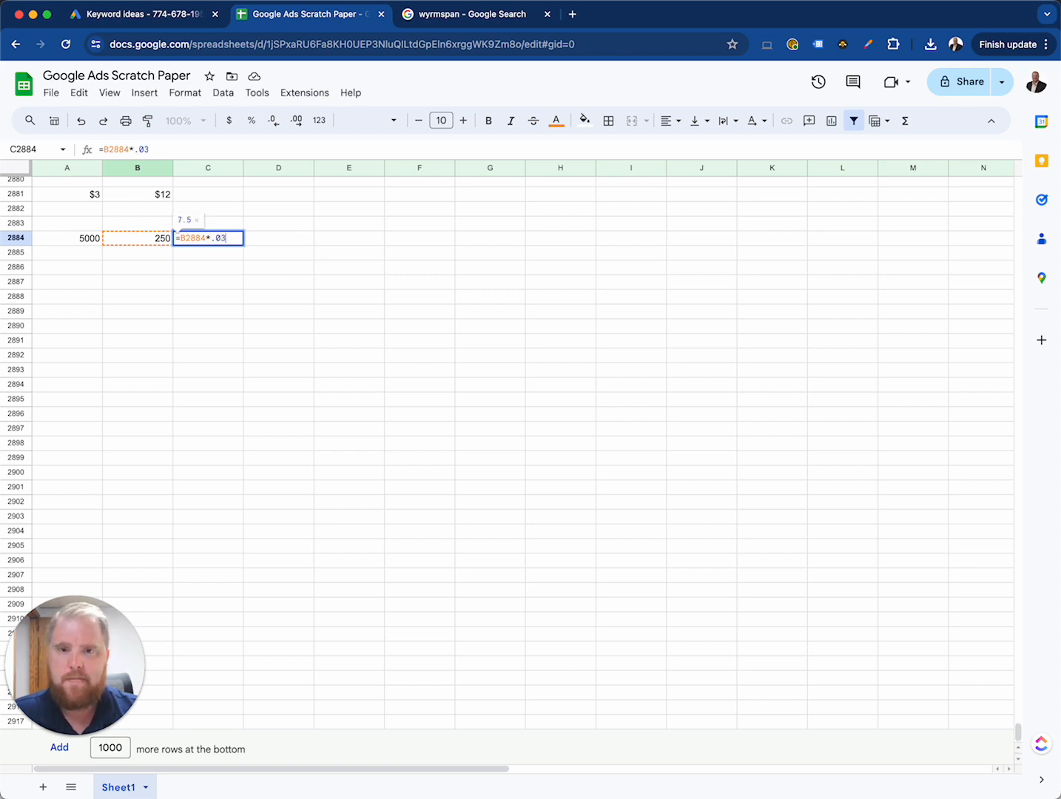
pyautogui.press('Return')
pyautogui.press('Up')
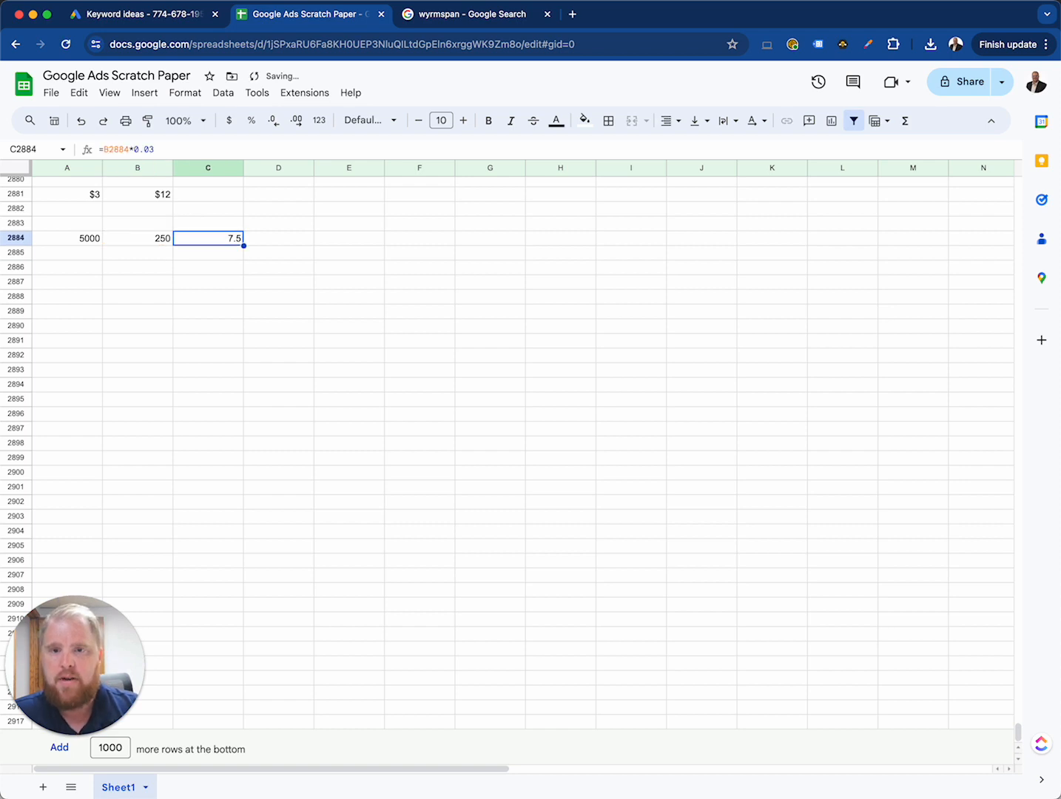
pyautogui.press('Right')
pyautogui.press('Left')
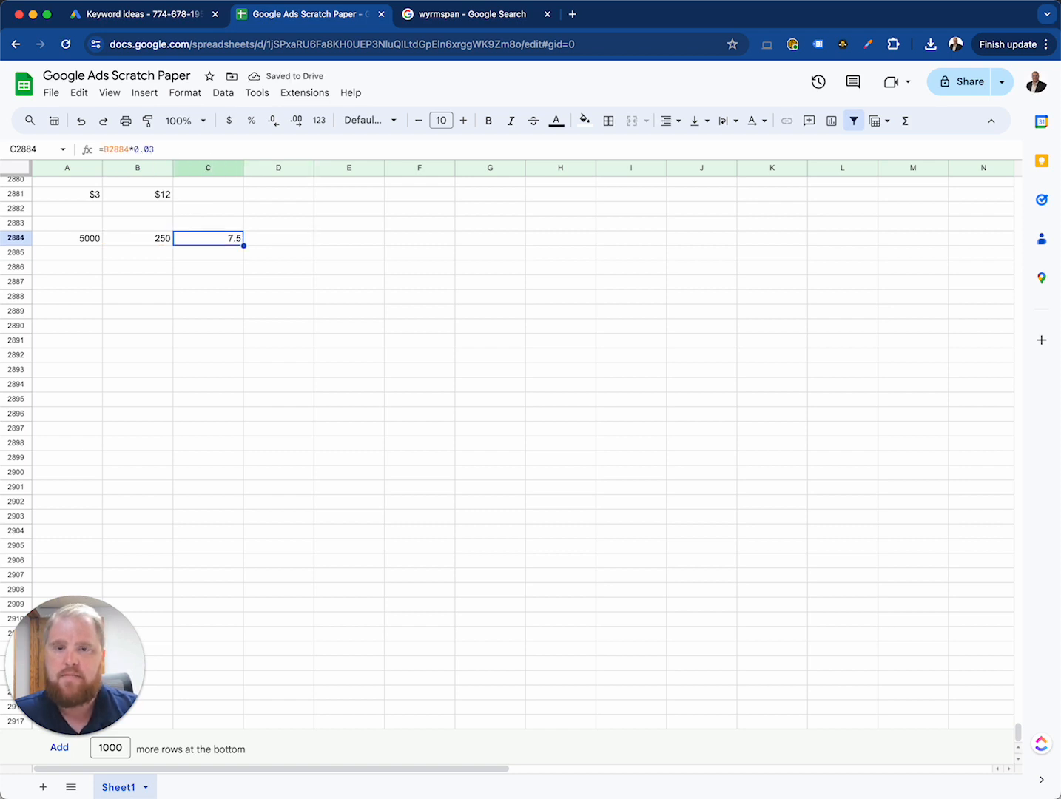
pyautogui.press('Right')
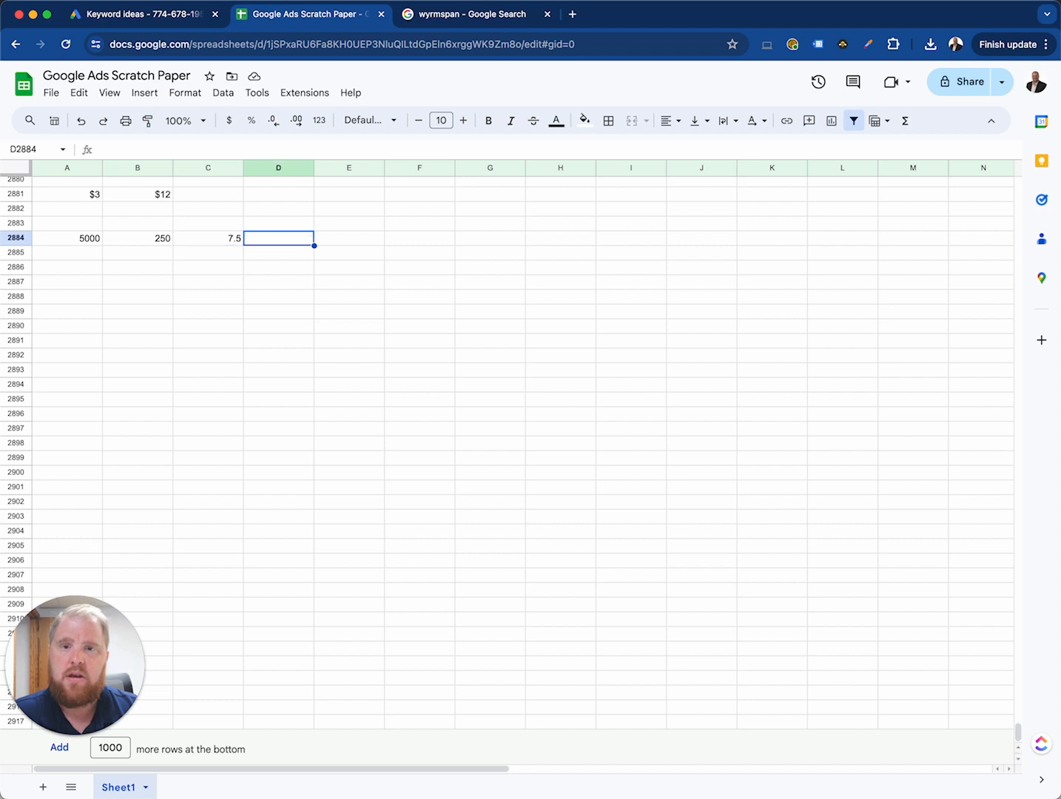
pyautogui.press('Up')
pyautogui.press('Up')
pyautogui.press('Up')
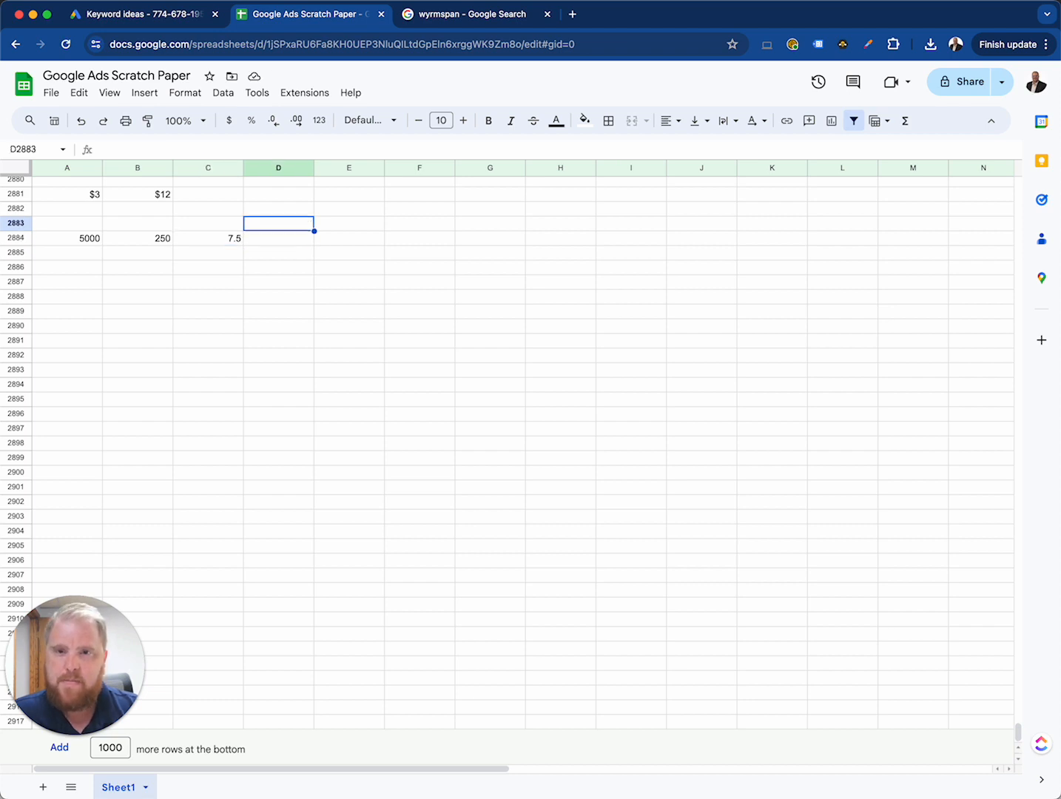
pyautogui.press('Left')
pyautogui.press('Left')
pyautogui.press('Down')
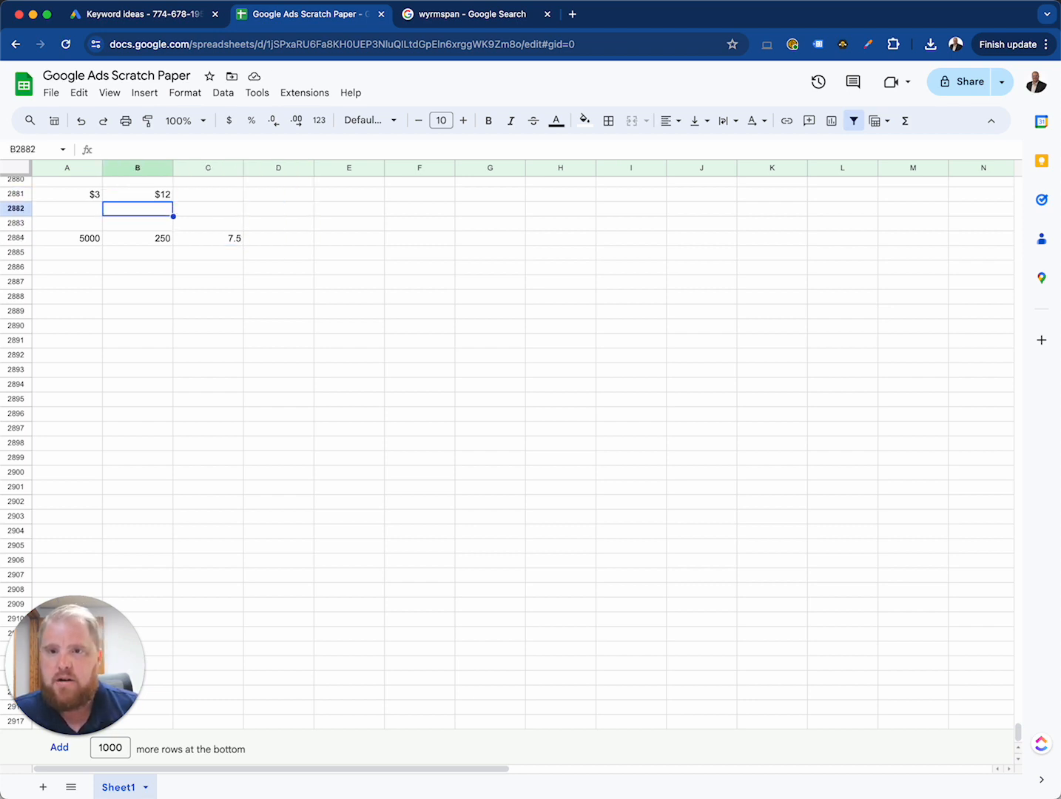
pyautogui.click(87, 239)
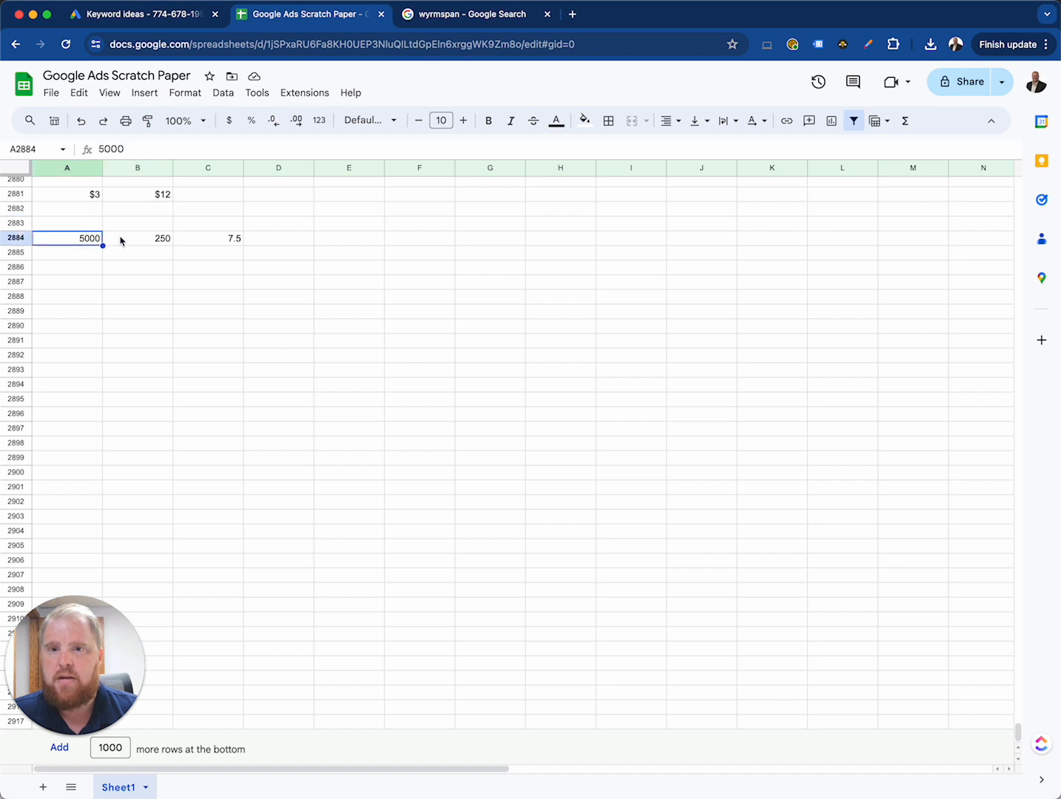
pyautogui.click(121, 239)
pyautogui.click(85, 245)
pyautogui.click(117, 242)
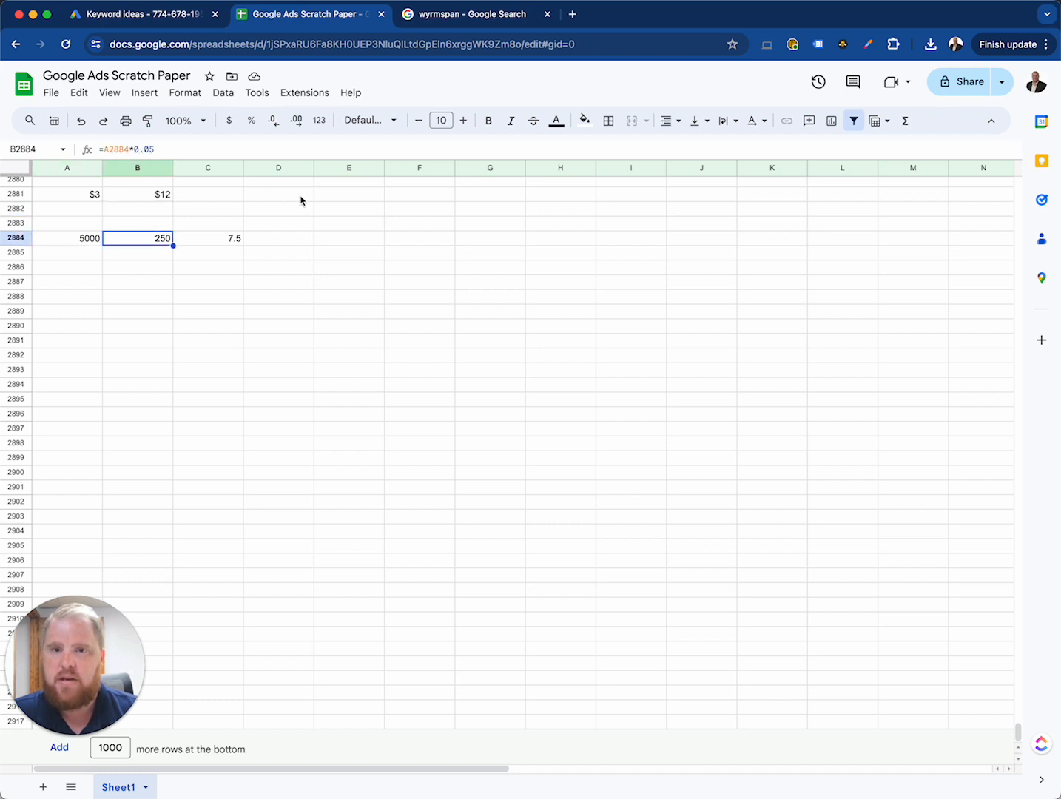
# Step: Calculate the ad cost in E2881 by multiplying the clicks in B2884 by an $8 bid, using =B2884*8
pyautogui.click(339, 196)
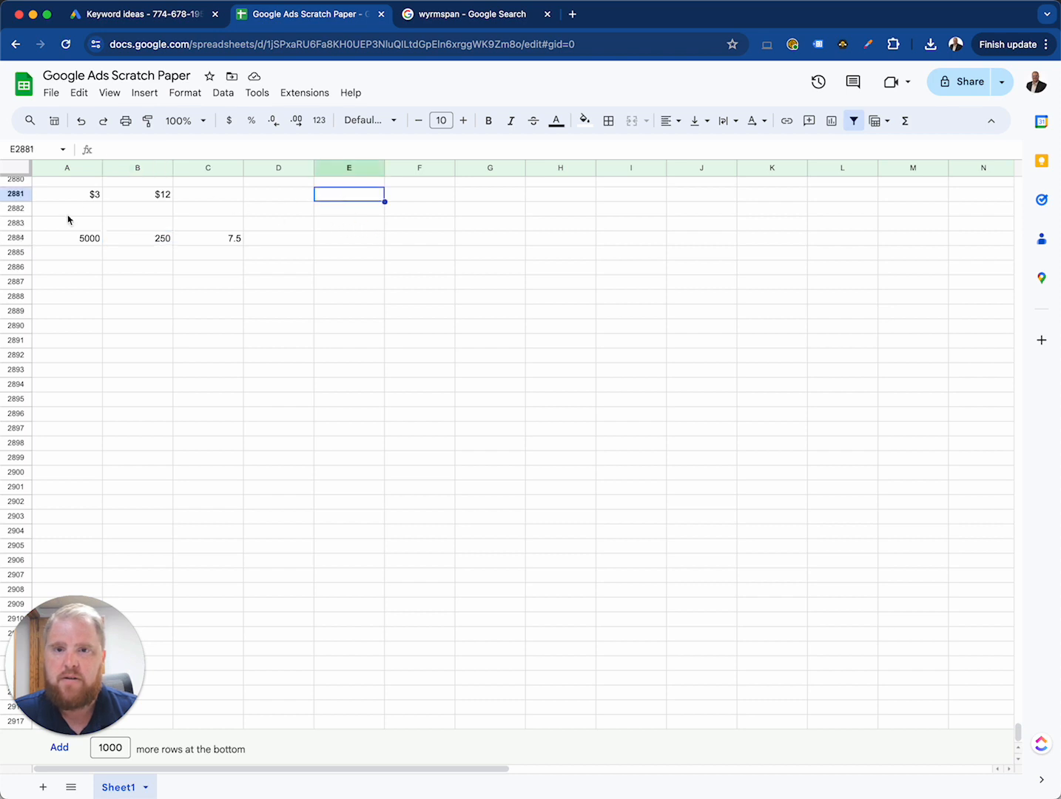
pyautogui.write('=')
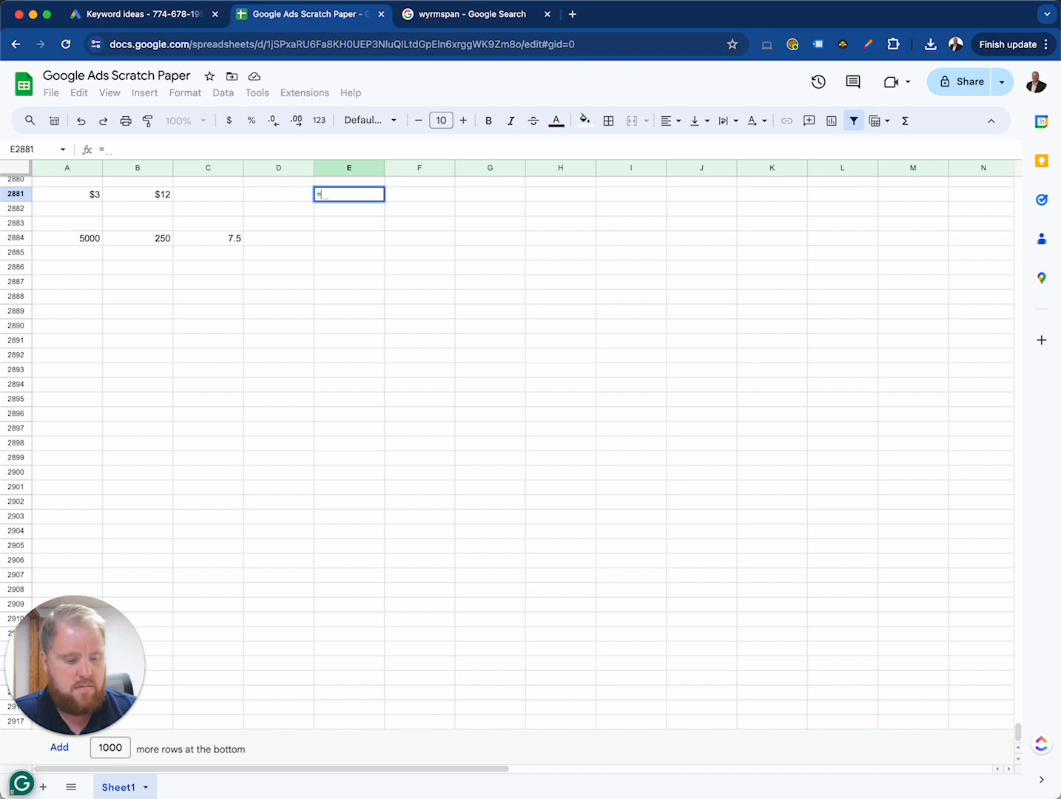
pyautogui.write('25')
pyautogui.press('BackSpace')
pyautogui.press('BackSpace')
pyautogui.press('Left')
pyautogui.press('Down')
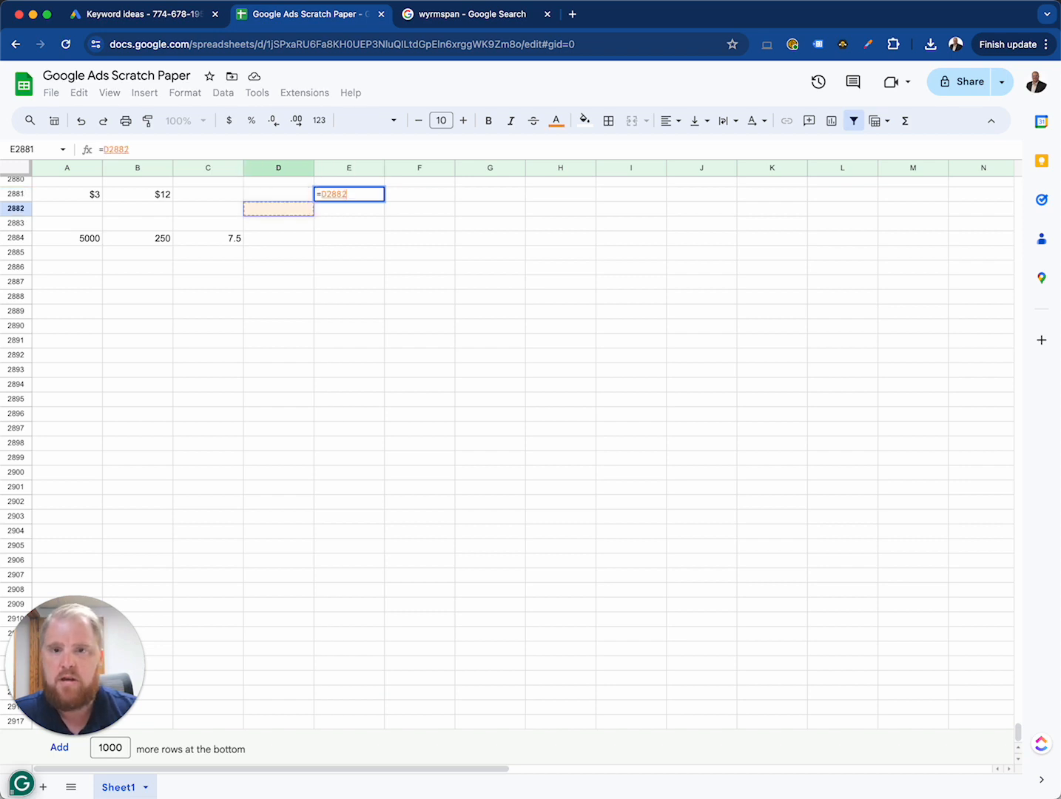
pyautogui.press('Left')
pyautogui.press('Left')
pyautogui.press('Left')
pyautogui.press('Right')
pyautogui.press('Down')
pyautogui.press('Down')
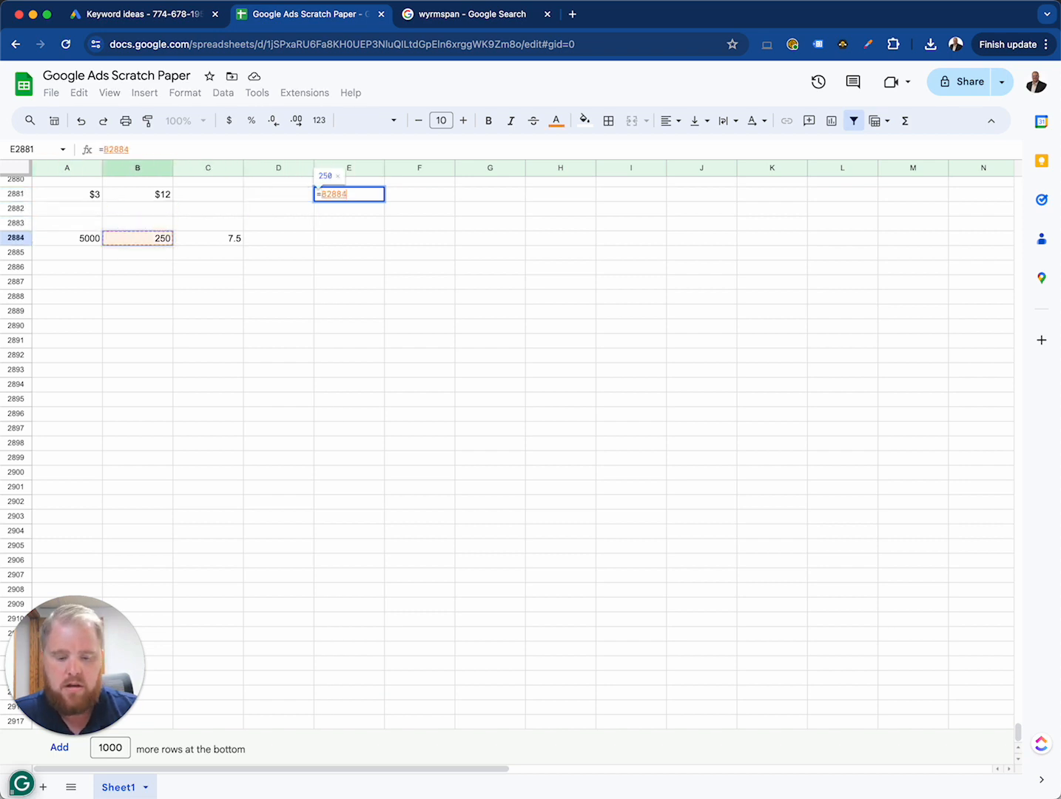
pyautogui.write('*')
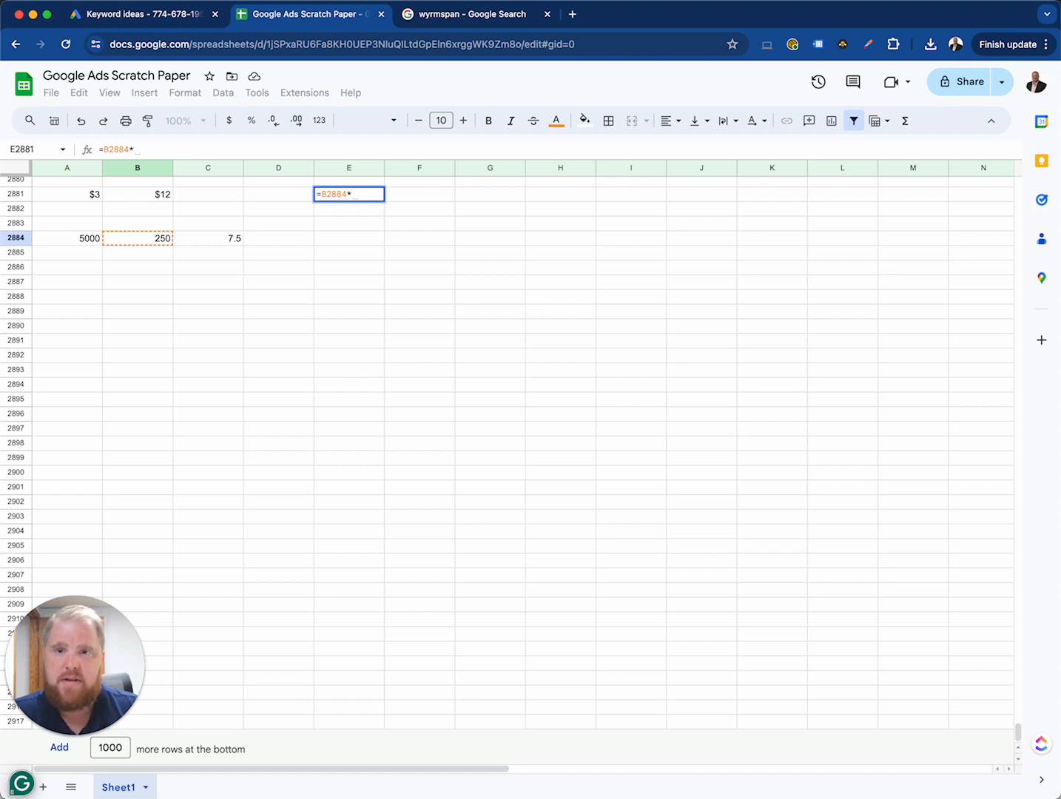
pyautogui.write('8')
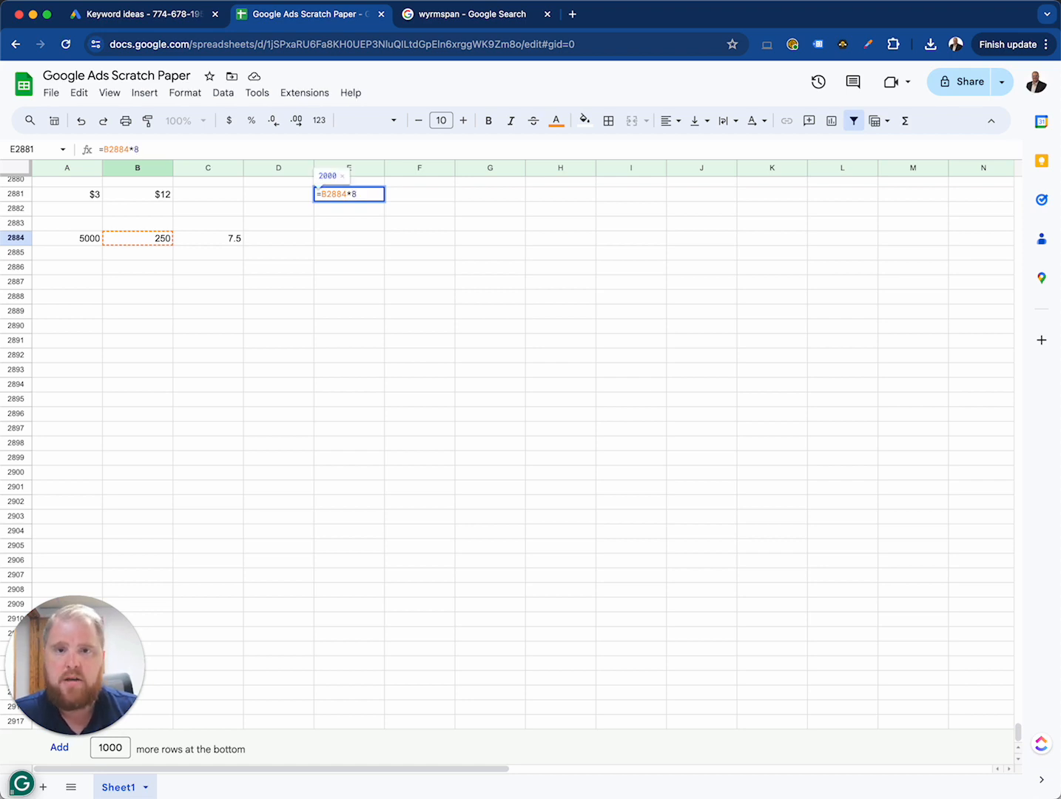
pyautogui.press('Return')
# Step: Enter $1,000 in cell F2887 of the scratch sheet
pyautogui.press('Up')
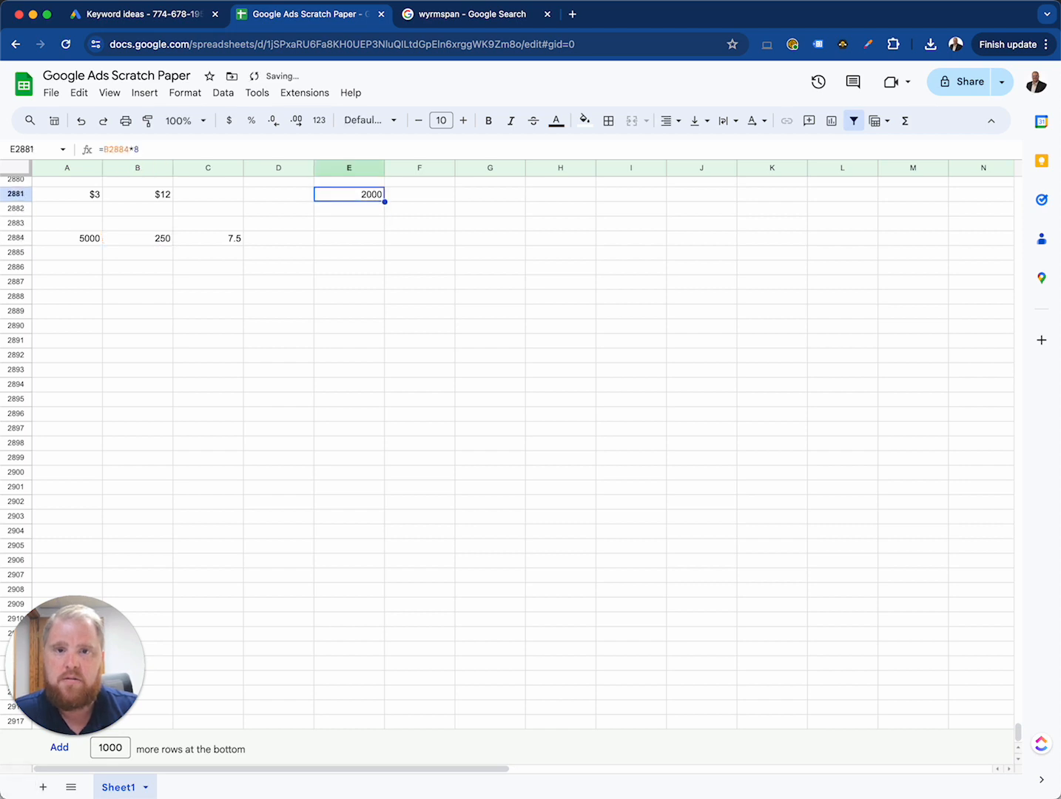
pyautogui.press('Down')
pyautogui.press('Down')
pyautogui.press('Down')
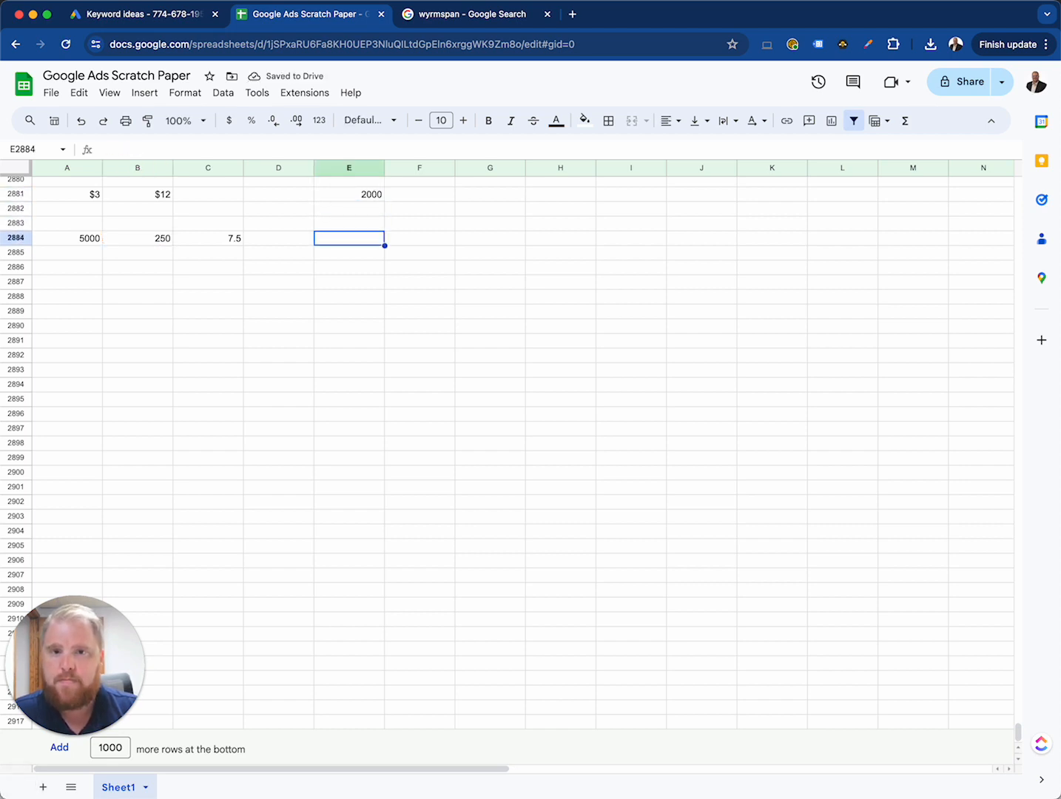
pyautogui.press('Down')
pyautogui.press('Down')
pyautogui.press('Down')
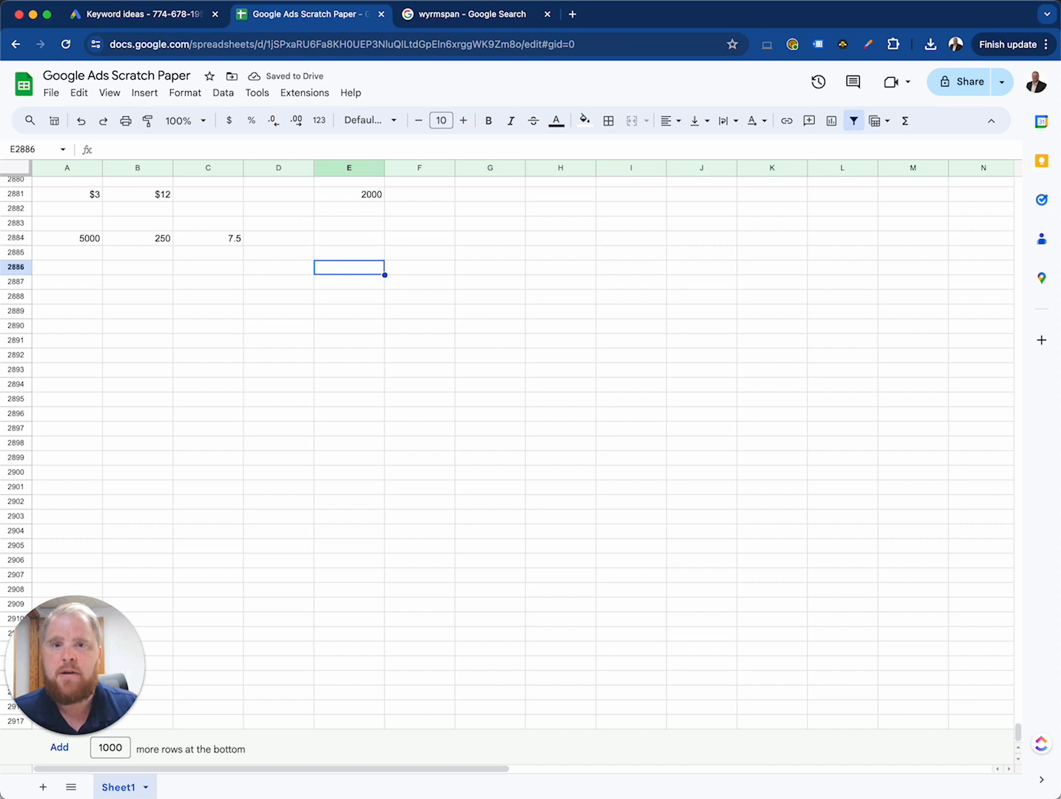
pyautogui.press('Left')
pyautogui.press('Right')
pyautogui.press('Right')
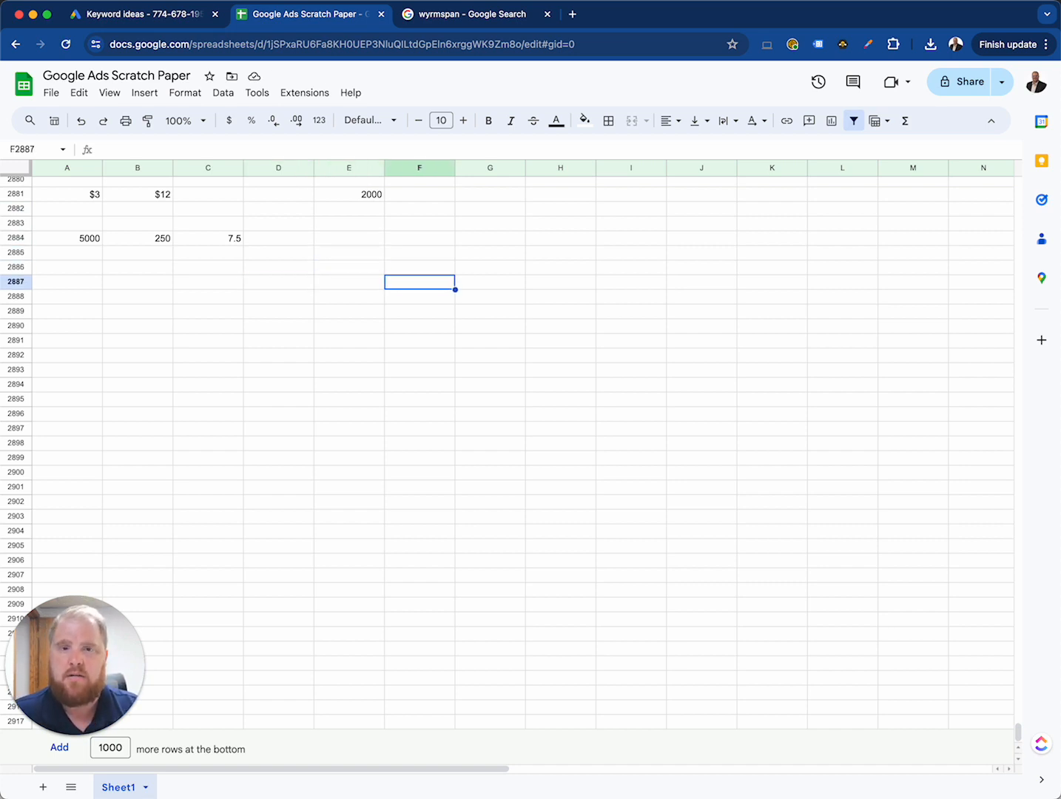
pyautogui.write('$1,000')
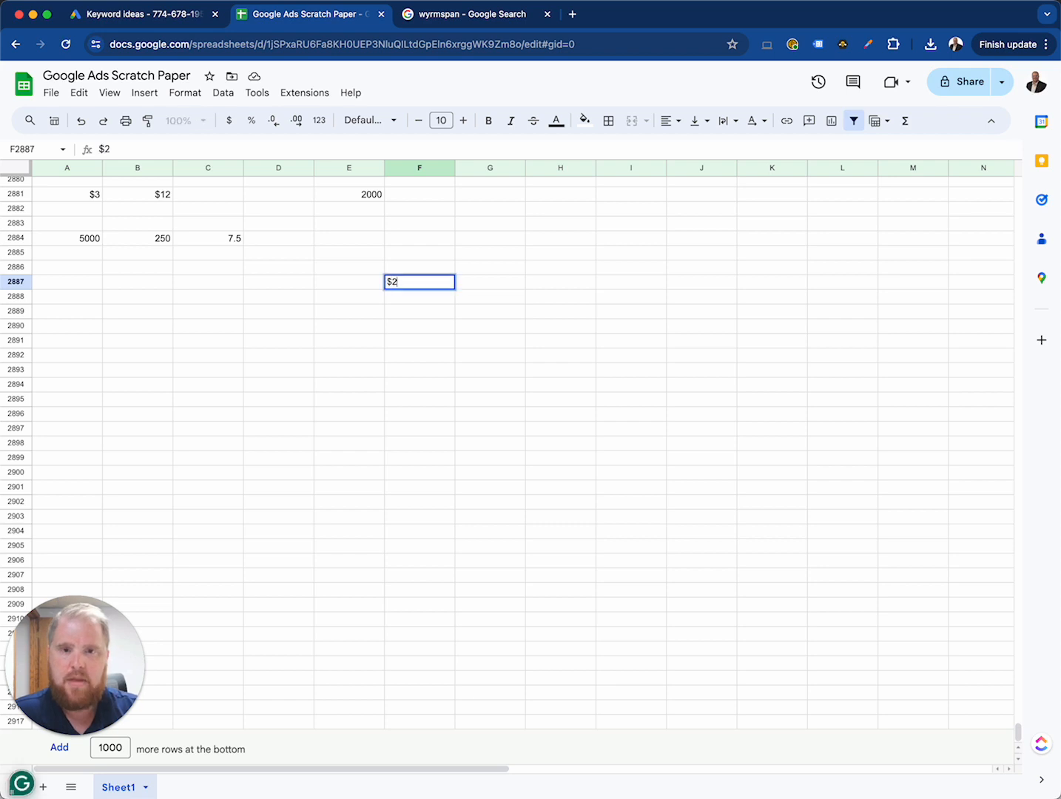
pyautogui.press('Return')
pyautogui.press('Up')
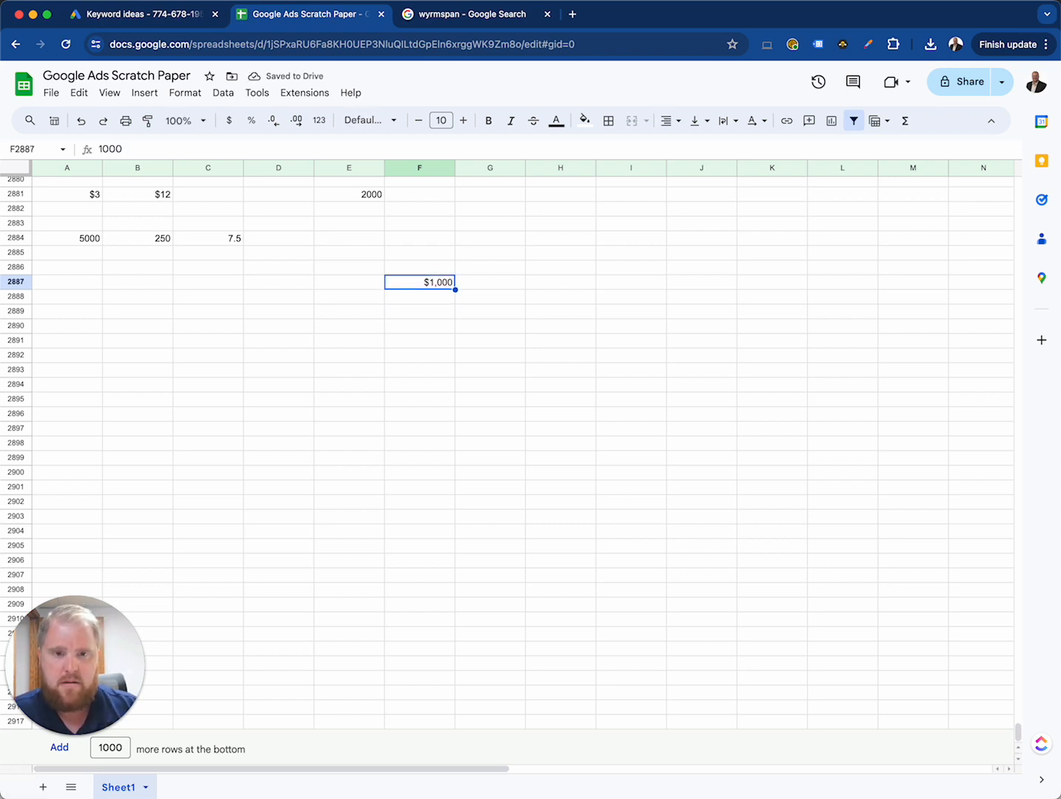
pyautogui.press('Right')
pyautogui.write('=')
pyautogui.press('Left')
pyautogui.write('*')
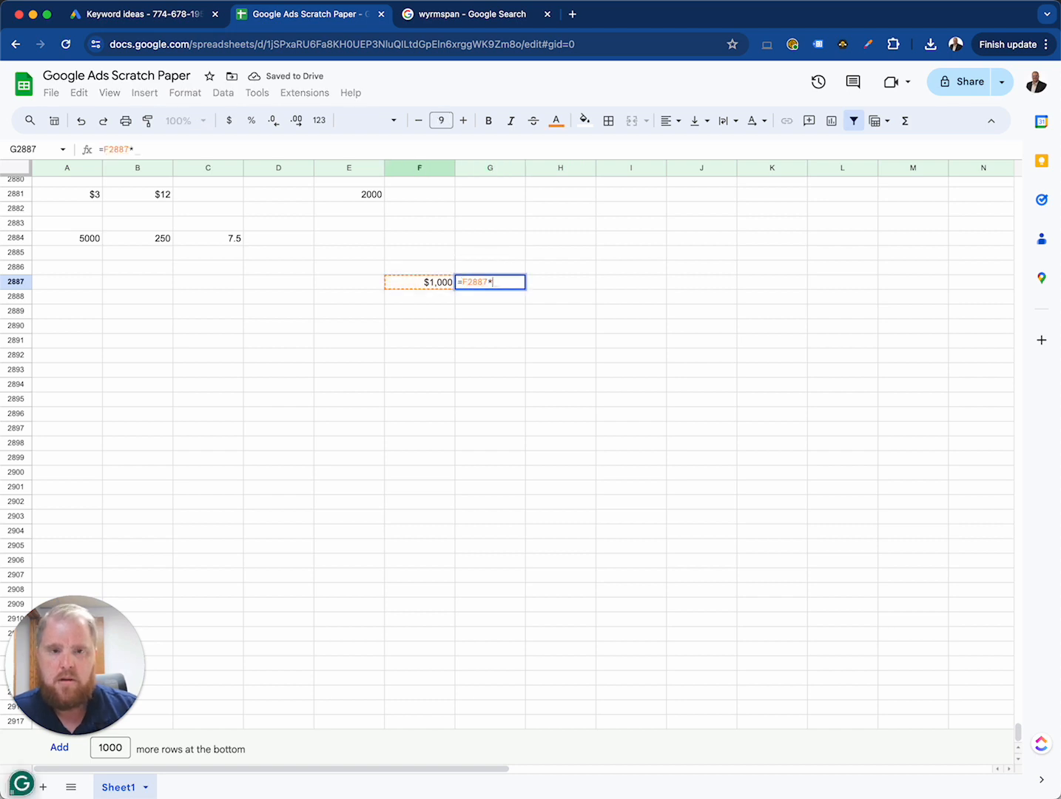
pyautogui.press('Up')
pyautogui.press('Up')
pyautogui.press('Left')
pyautogui.press('Escape')
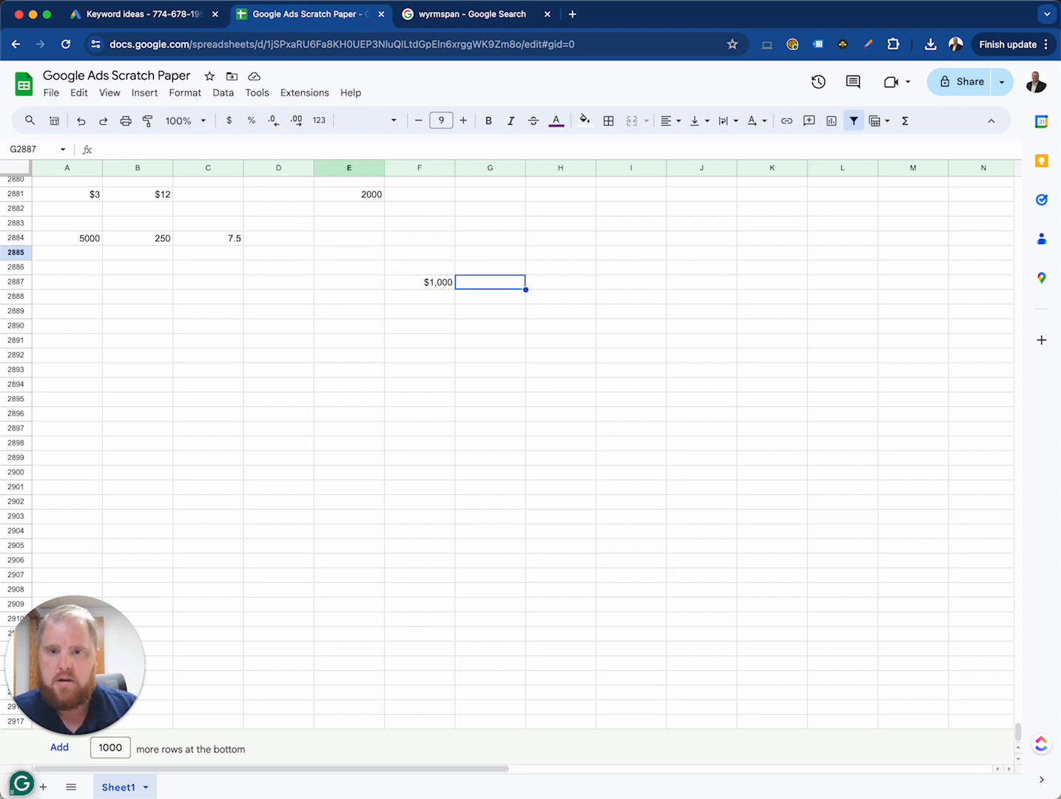
# Step: Calculate half of the estimated conversions in D2884, using the formula =C2884*0.5
pyautogui.press('Up')
pyautogui.press('Left')
pyautogui.press('Up')
pyautogui.press('Left')
pyautogui.press('Up')
pyautogui.press('Left')
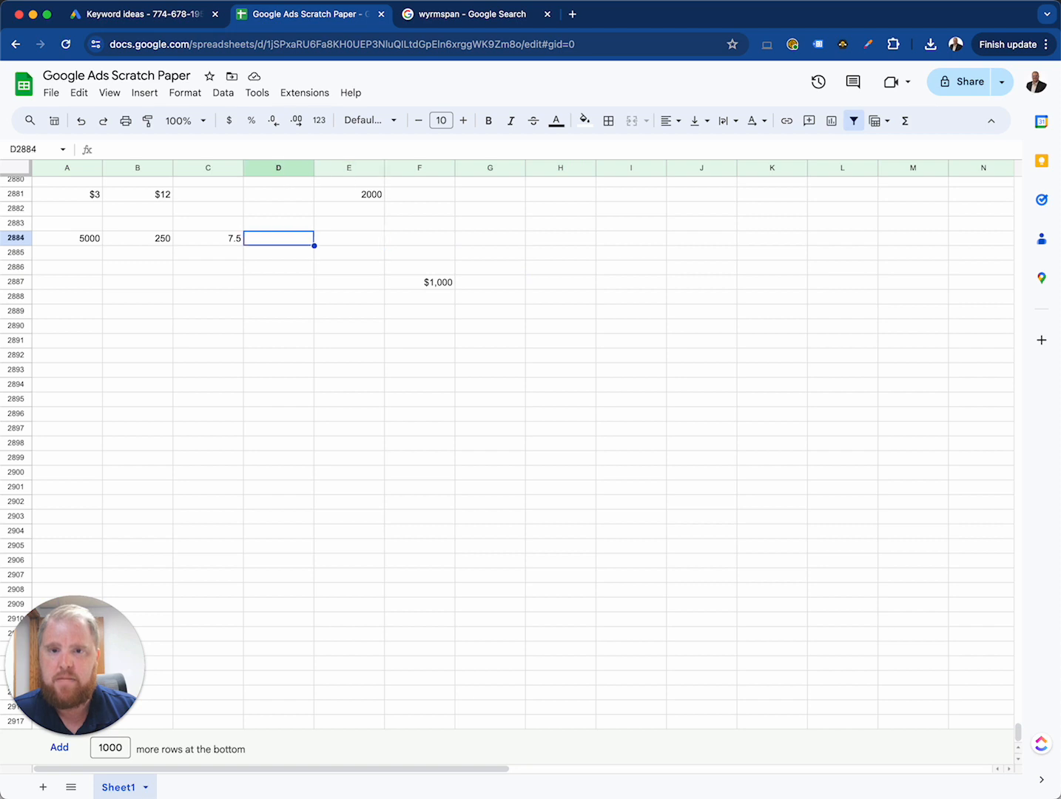
pyautogui.write('=')
pyautogui.press('Left')
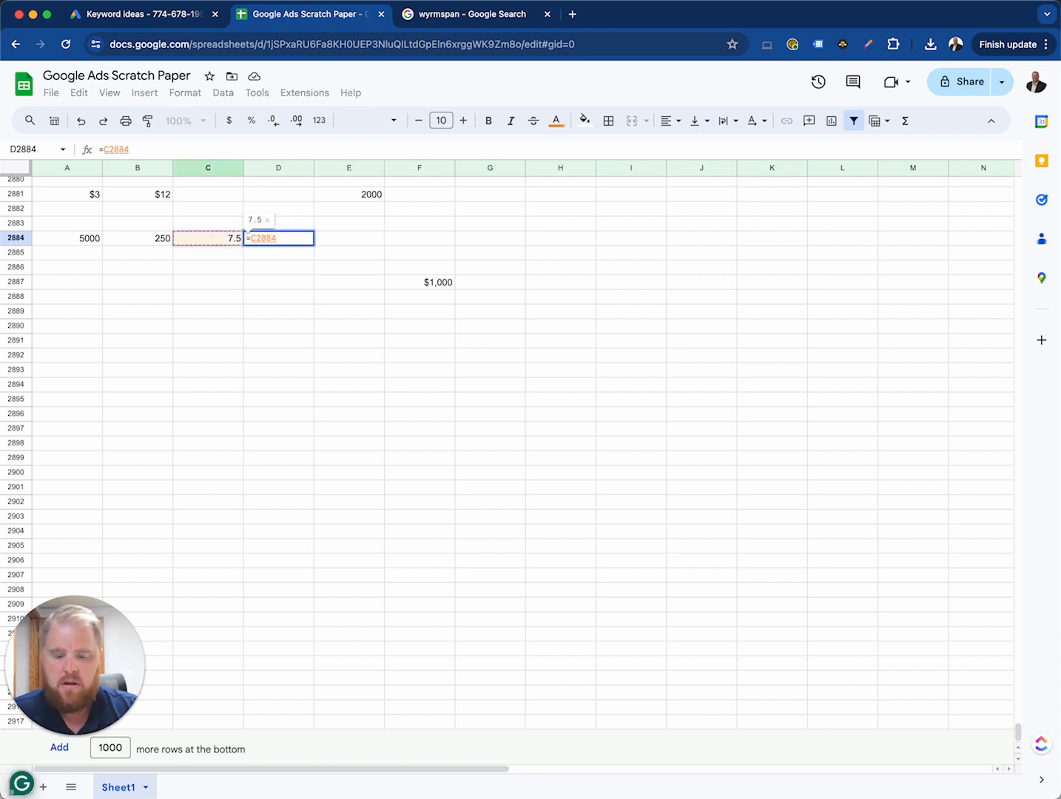
pyautogui.write('*')
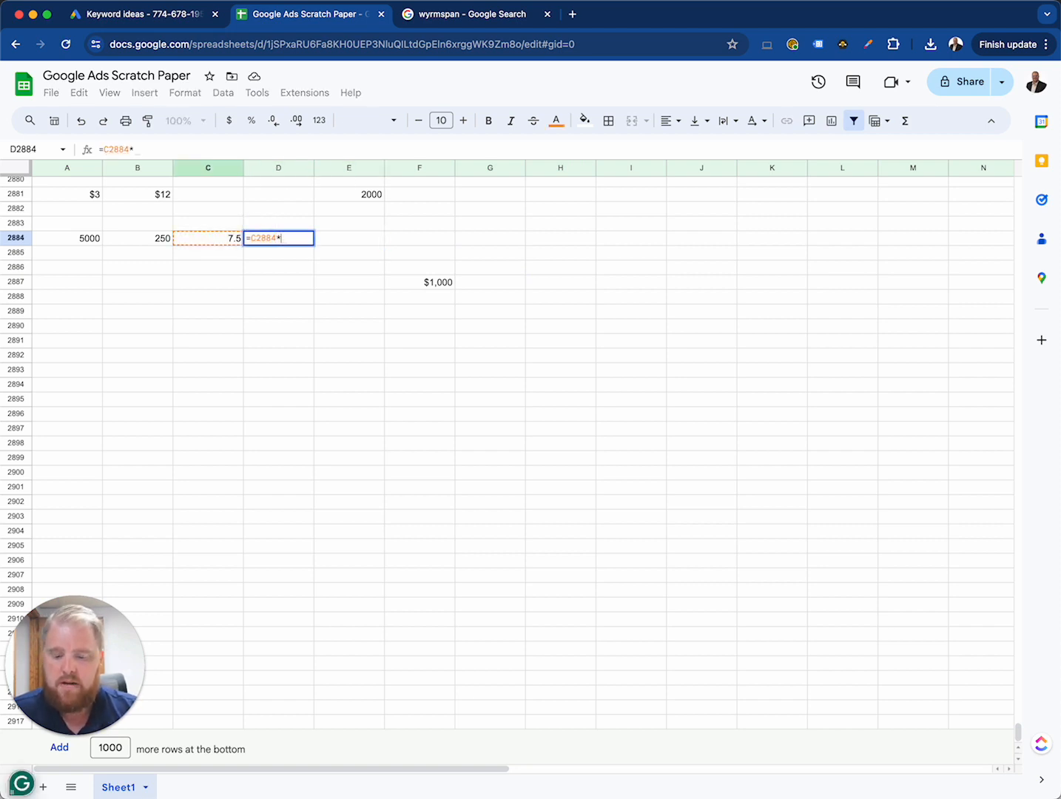
pyautogui.write('.5')
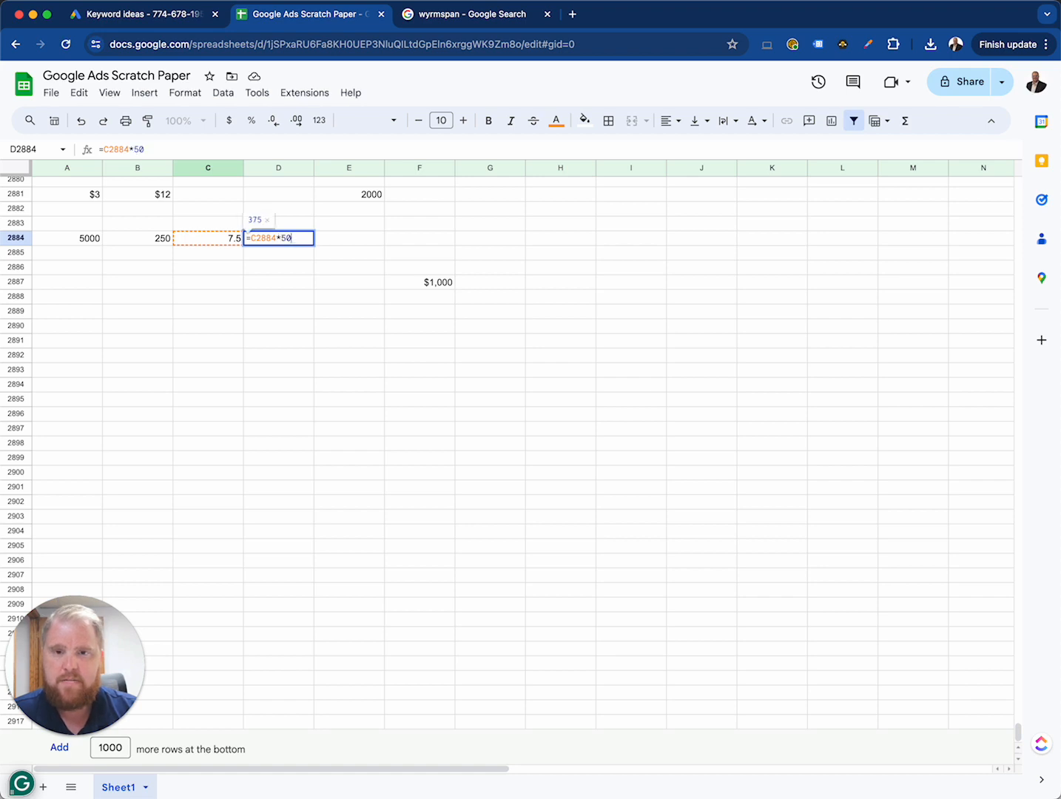
pyautogui.press('Return')
pyautogui.press('Up')
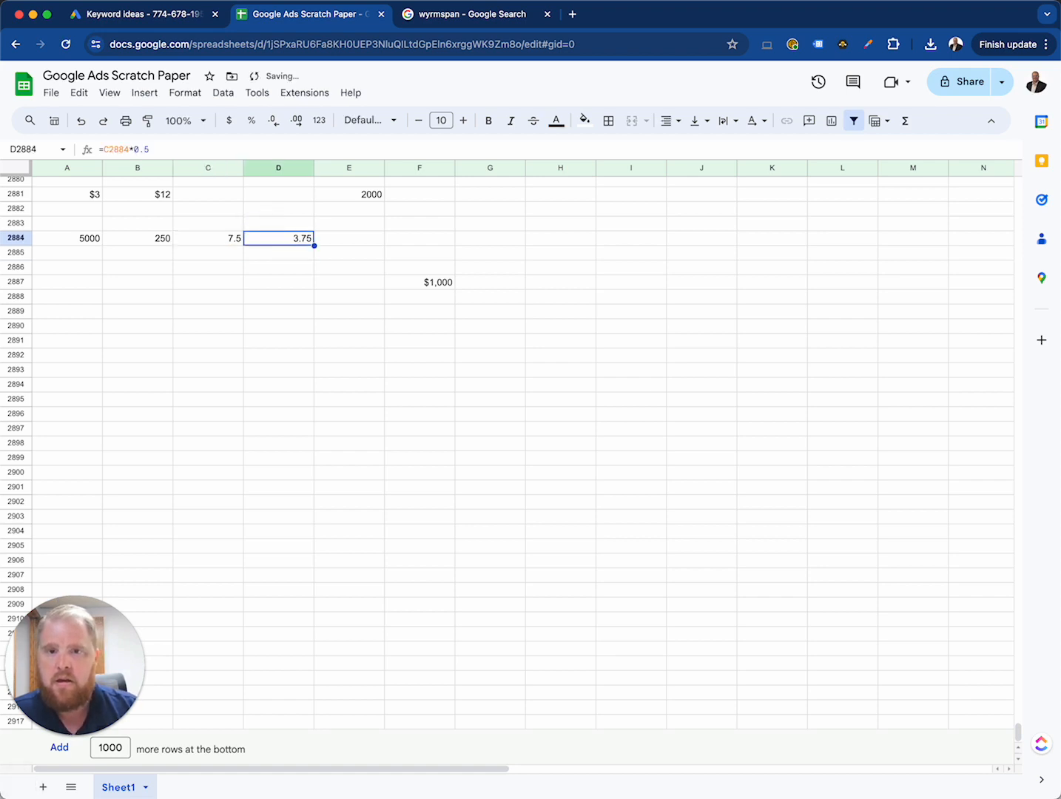
# Step: Calculate the estimated revenue in G2887 by multiplying the $1,000 in F2887 by the value in D2884, using =F2887*D2884
pyautogui.press('Right')
pyautogui.press('Right')
pyautogui.press('Right')
pyautogui.press('Right')
pyautogui.press('Down')
pyautogui.press('Down')
pyautogui.press('Down')
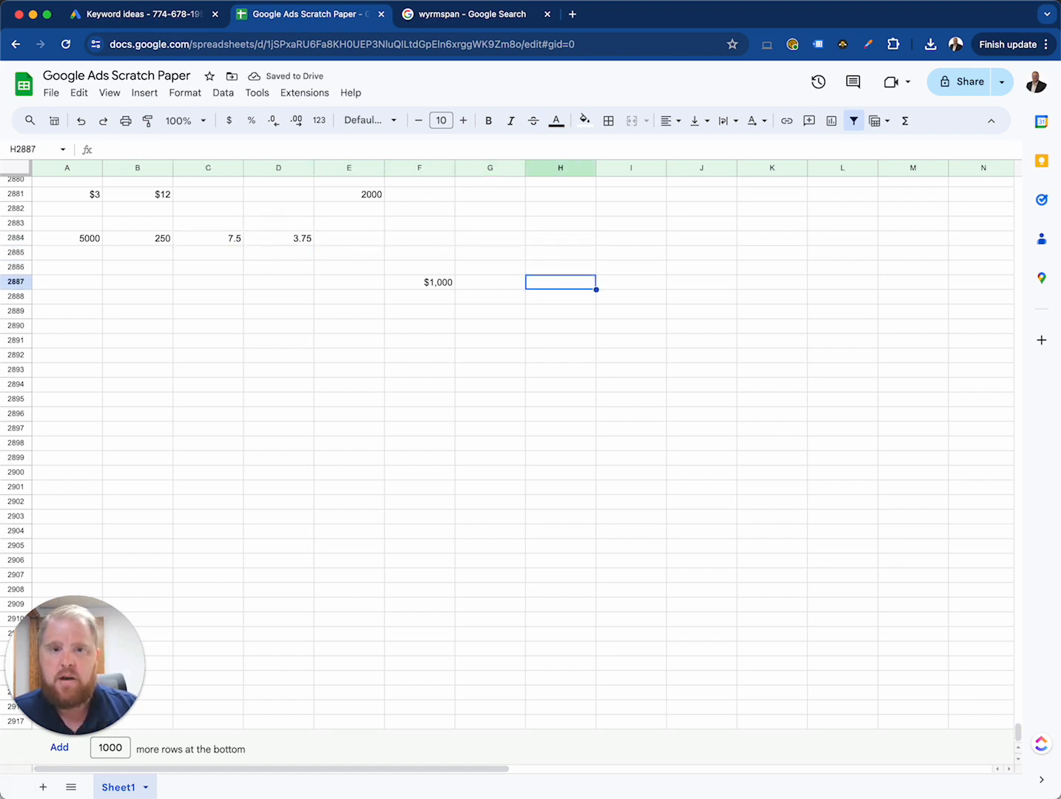
pyautogui.press('Left')
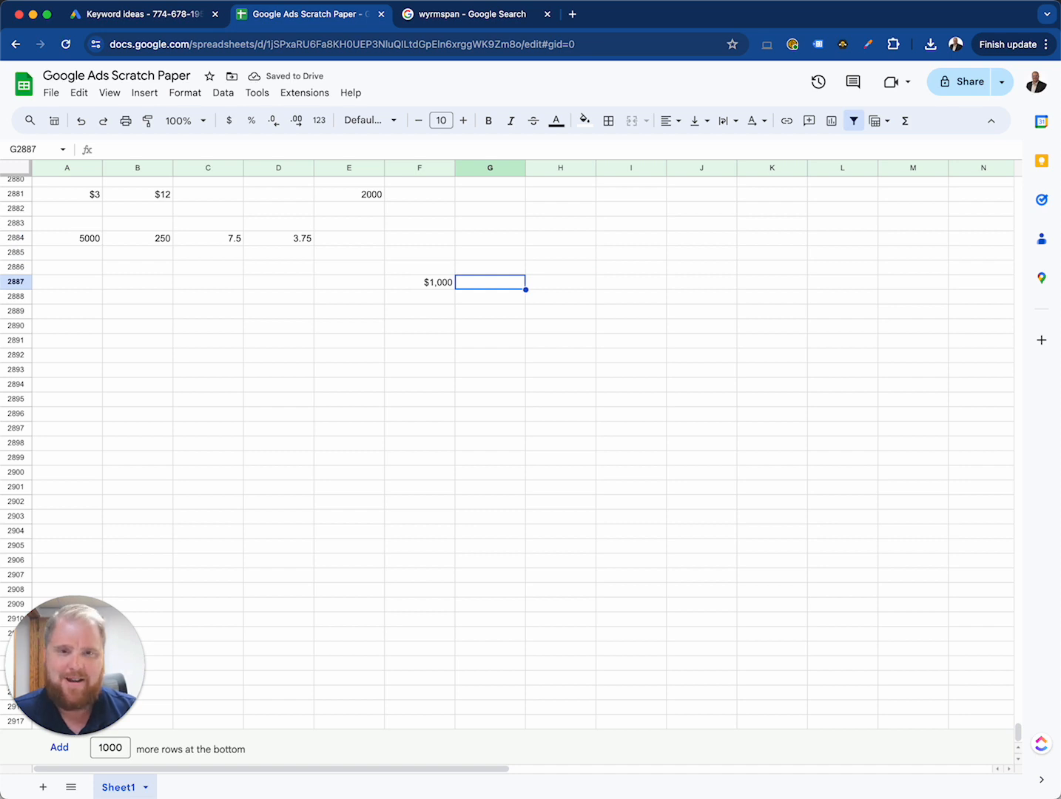
pyautogui.write('=')
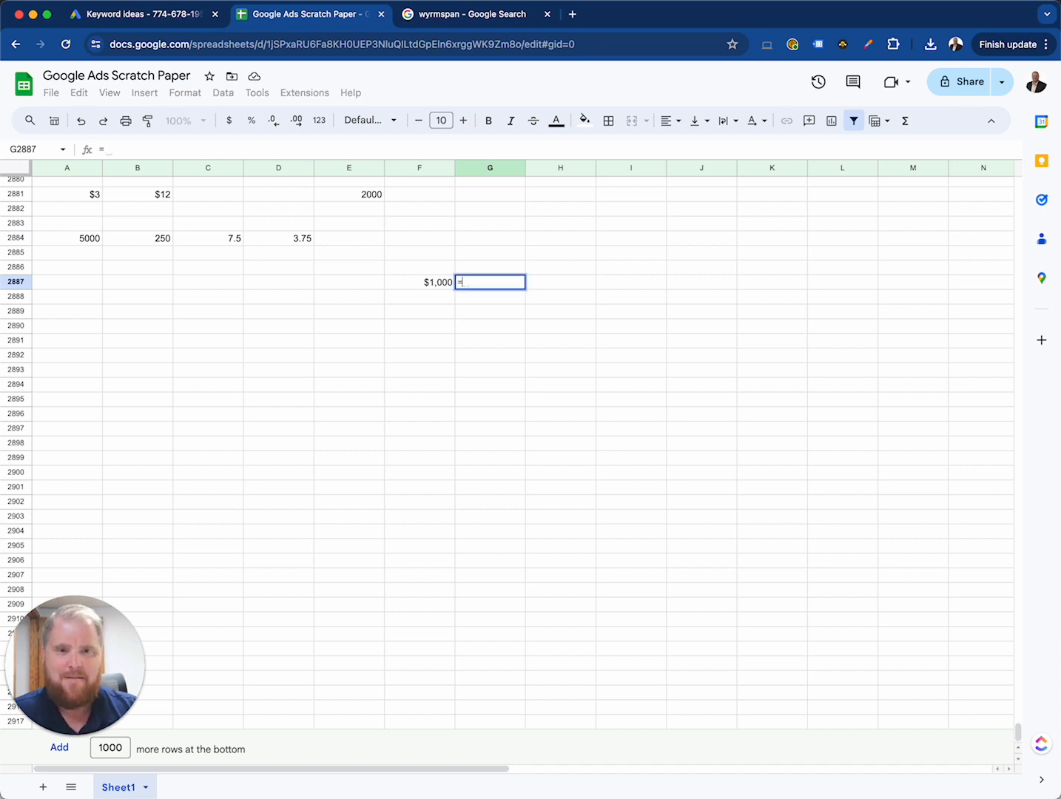
pyautogui.press('Left')
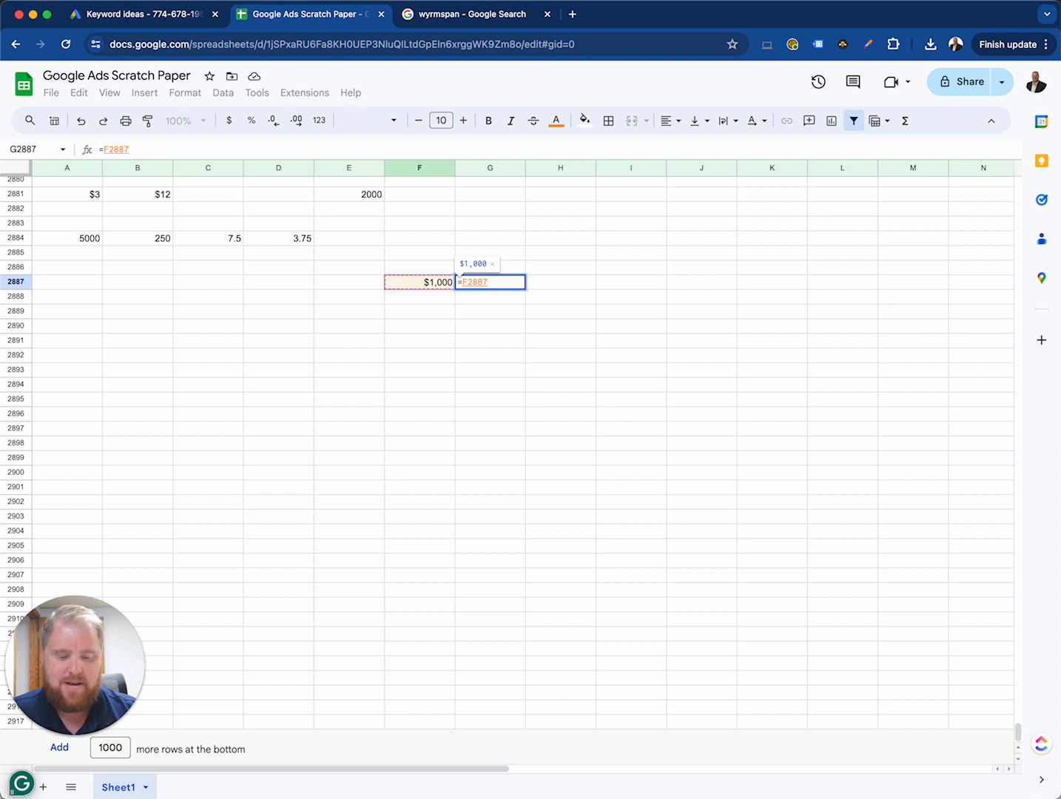
pyautogui.write('*')
pyautogui.press('Up')
pyautogui.press('Left')
pyautogui.press('Up')
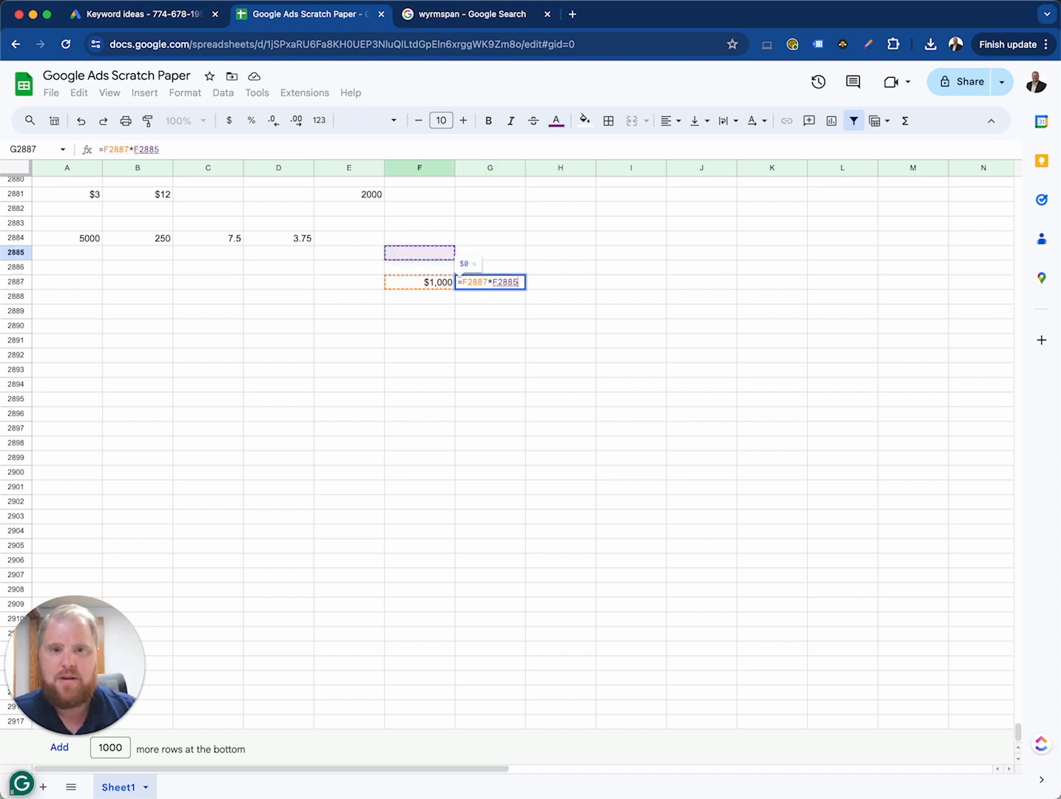
pyautogui.press('Left')
pyautogui.press('Up')
pyautogui.press('Left')
pyautogui.press('Return')
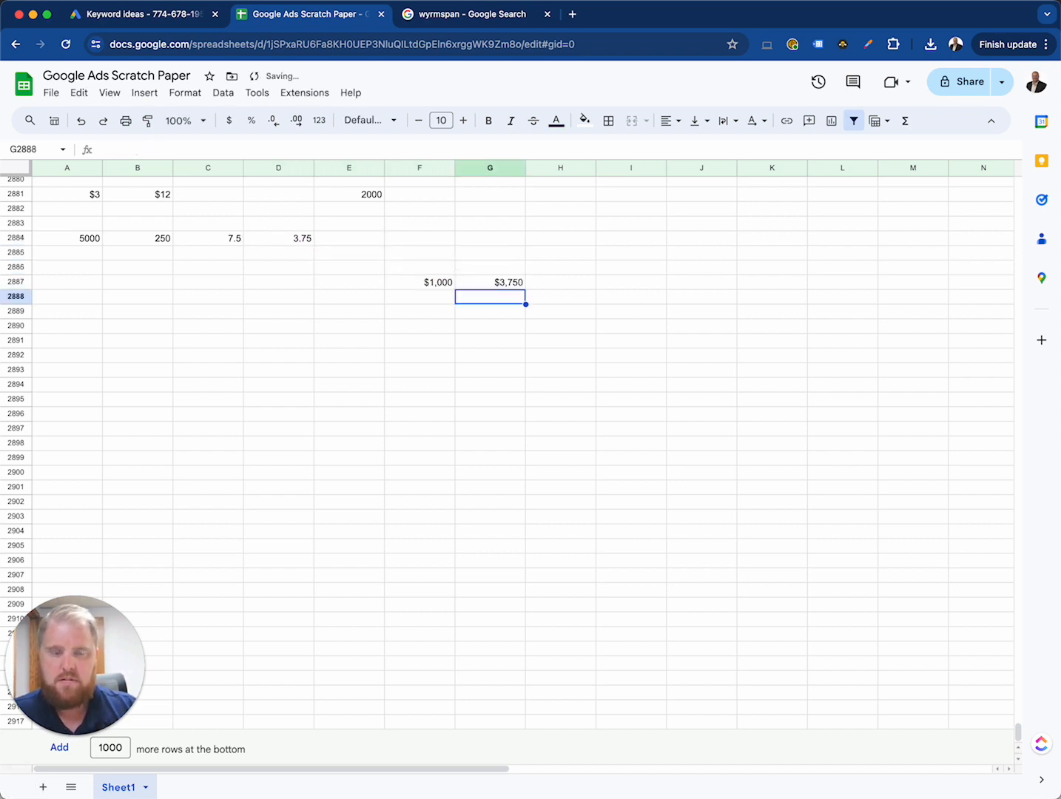
pyautogui.press('Up')
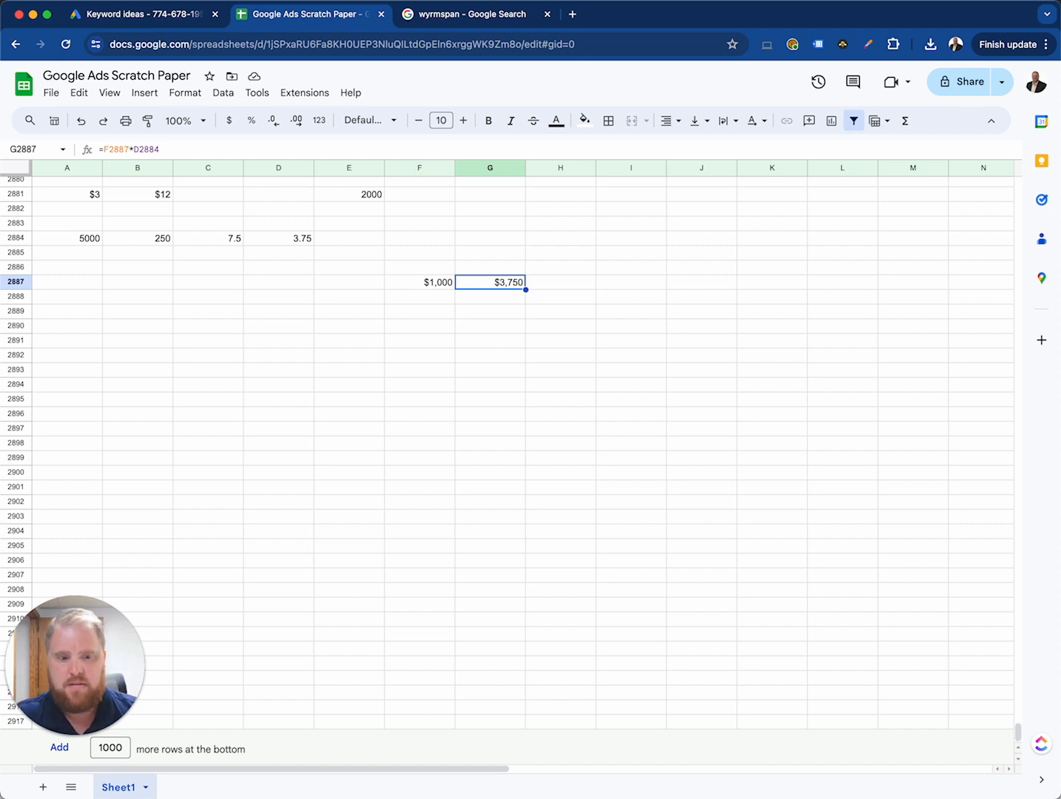
# Step: Compare the ad cost in E2881 with the estimated revenue in G2887
pyautogui.press('Up')
pyautogui.press('Up')
pyautogui.press('Up')
pyautogui.press('Up')
pyautogui.press('Up')
pyautogui.press('Up')
pyautogui.press('Left')
pyautogui.press('Left')
pyautogui.press('Left')
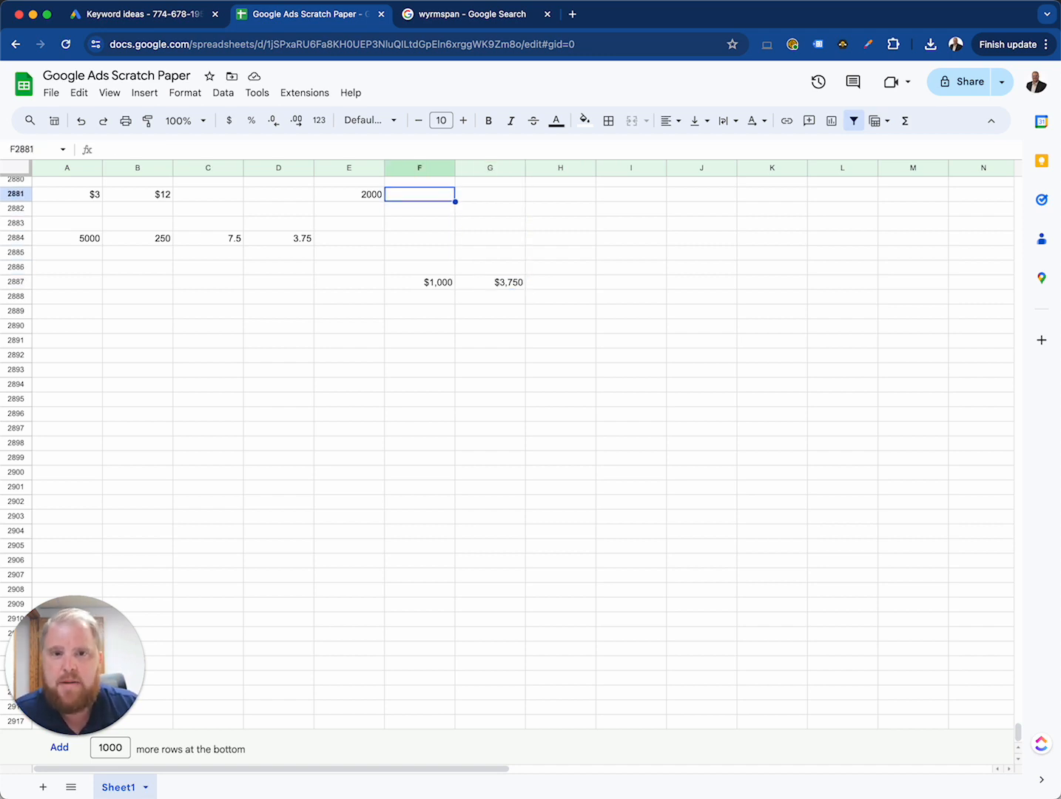
pyautogui.press('Right')
pyautogui.press('Right')
pyautogui.press('Right')
pyautogui.press('Down')
pyautogui.press('Down')
pyautogui.press('Down')
pyautogui.press('Down')
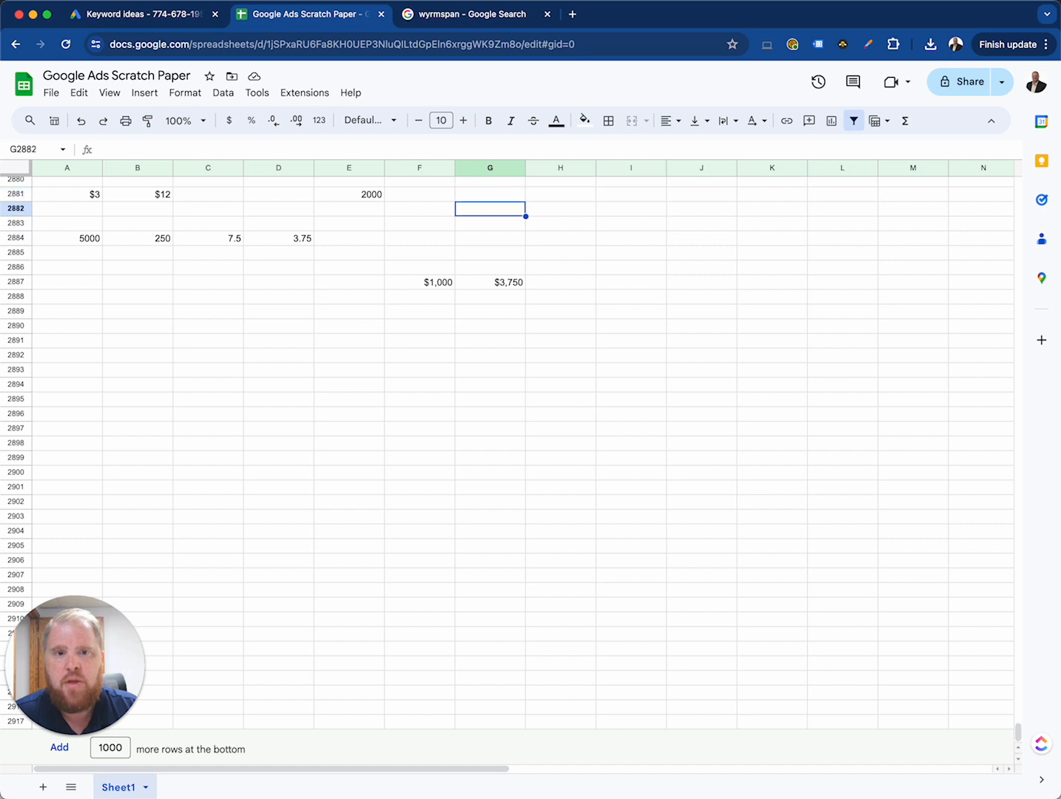
pyautogui.press('Up')
pyautogui.press('Up')
pyautogui.press('Up')
pyautogui.press('Up')
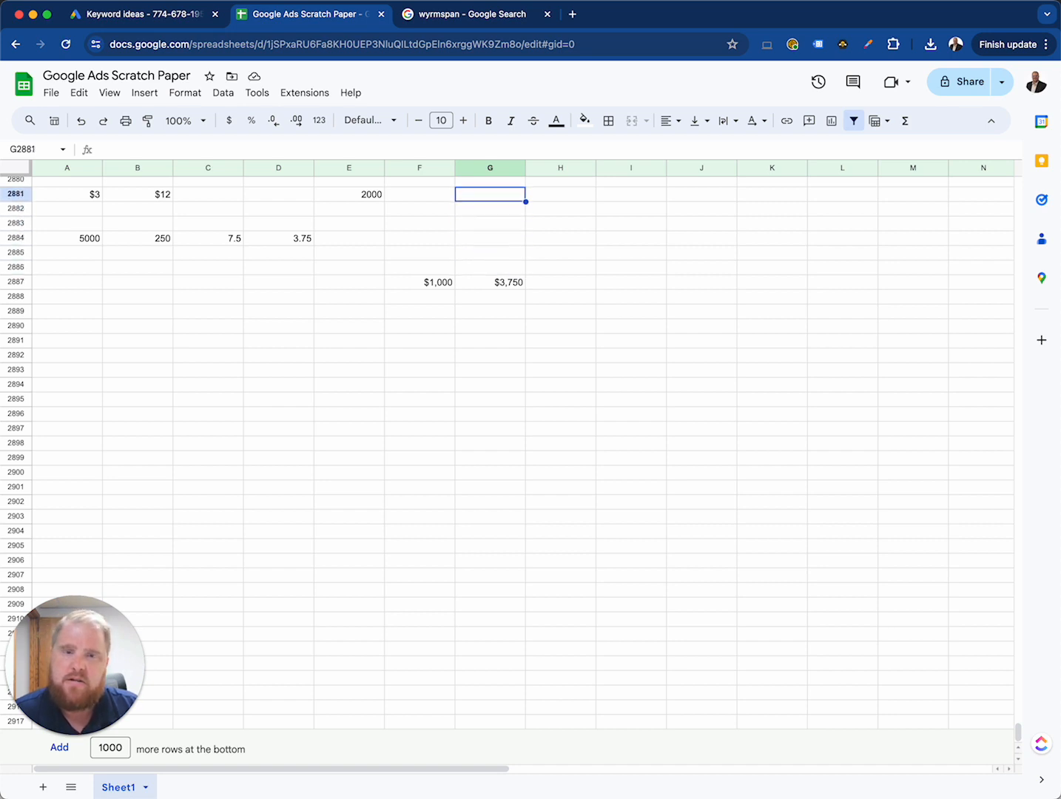
pyautogui.press('Left')
pyautogui.press('Left')
pyautogui.press('Right')
pyautogui.press('Right')
pyautogui.press('Down')
pyautogui.press('Down')
pyautogui.press('Down')
pyautogui.press('Down')
pyautogui.press('Down')
pyautogui.press('Down')
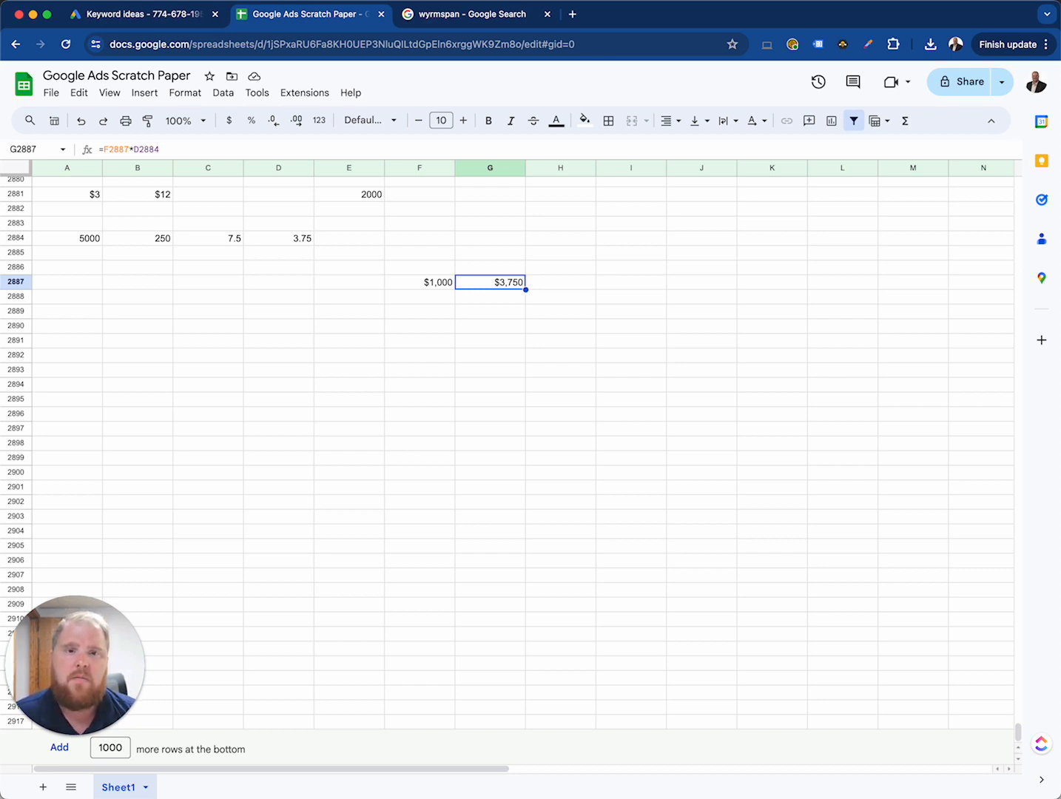
# Step: Select the empty cell A2890 below the existing calculations
pyautogui.press('Down')
pyautogui.press('Down')
pyautogui.press('Down')
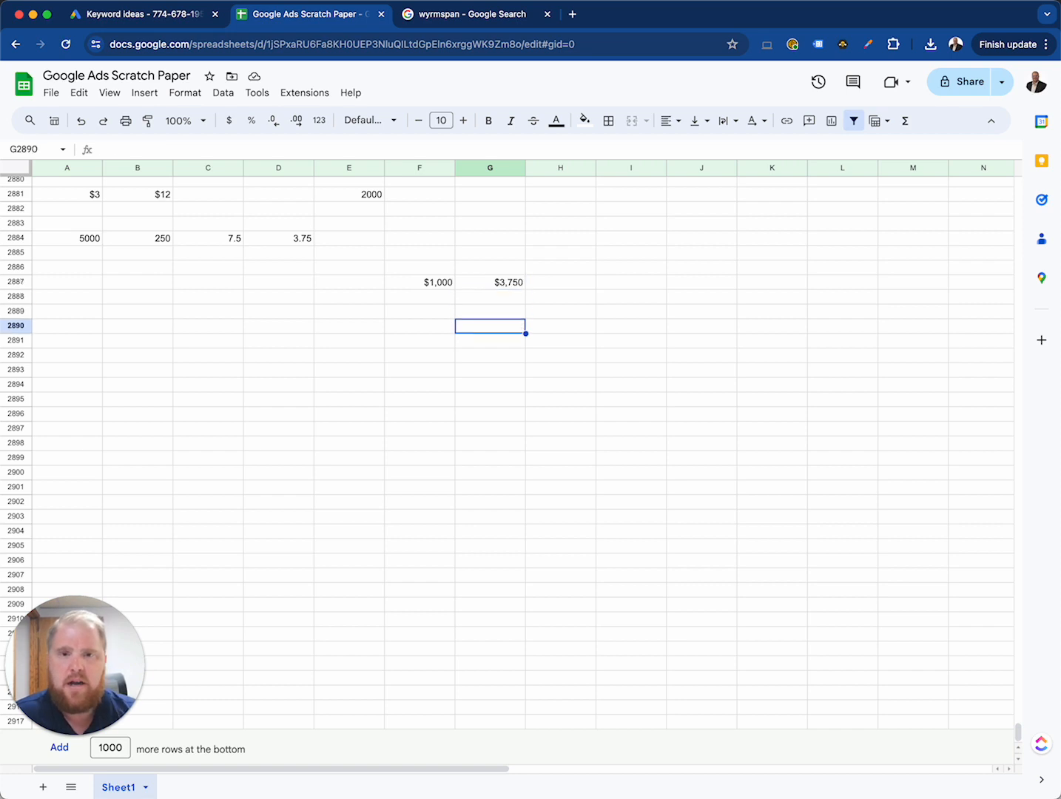
pyautogui.press('Left')
pyautogui.press('Left')
pyautogui.press('Left')
pyautogui.press('Left')
pyautogui.press('Left')
pyautogui.press('Left')
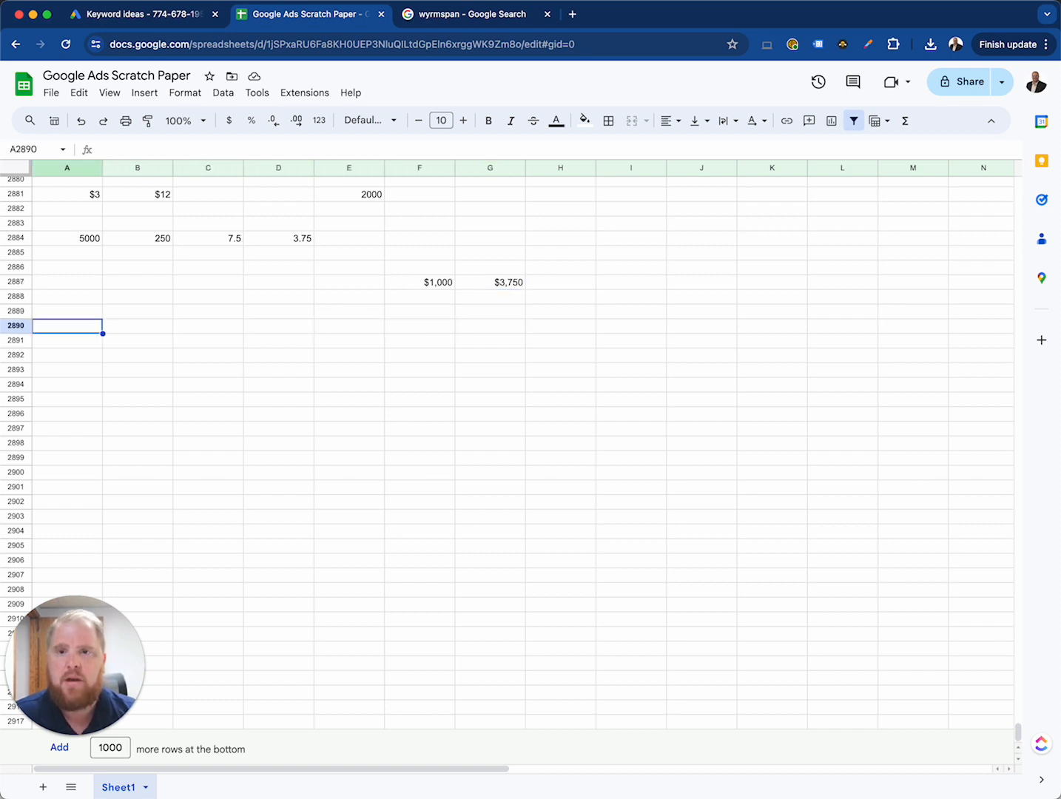
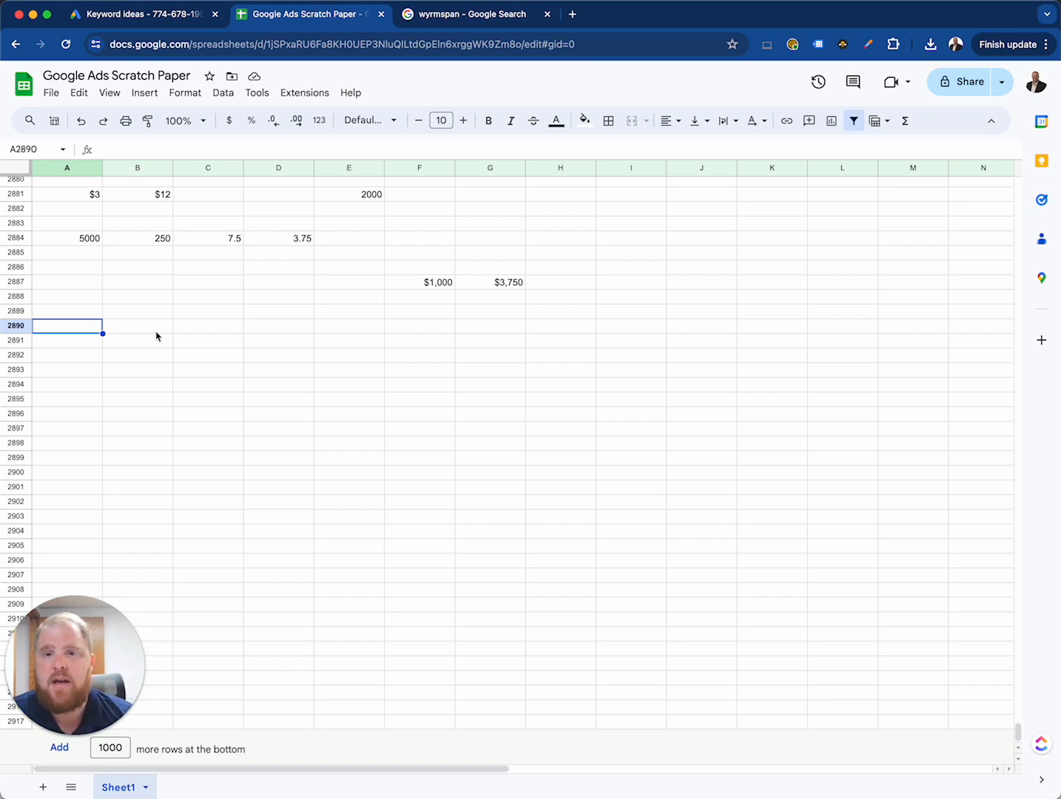
pyautogui.click(156, 332)
pyautogui.click(89, 333)
pyautogui.click(87, 344)
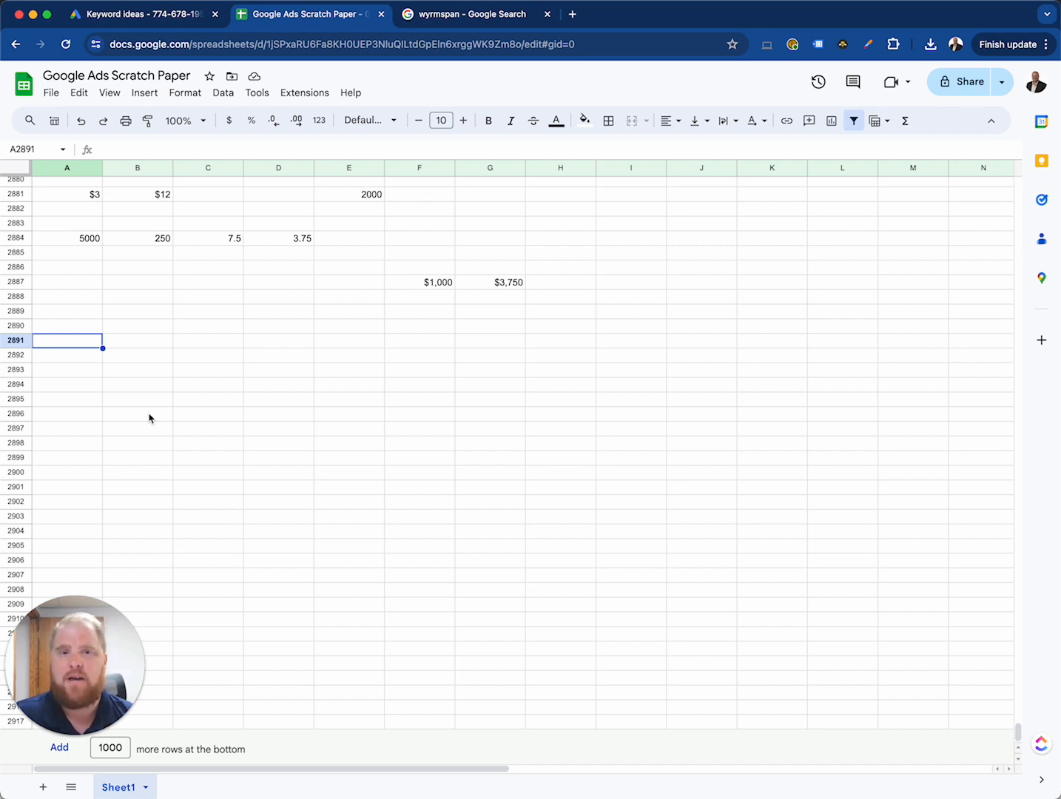
pyautogui.click(474, 286)
pyautogui.click(446, 286)
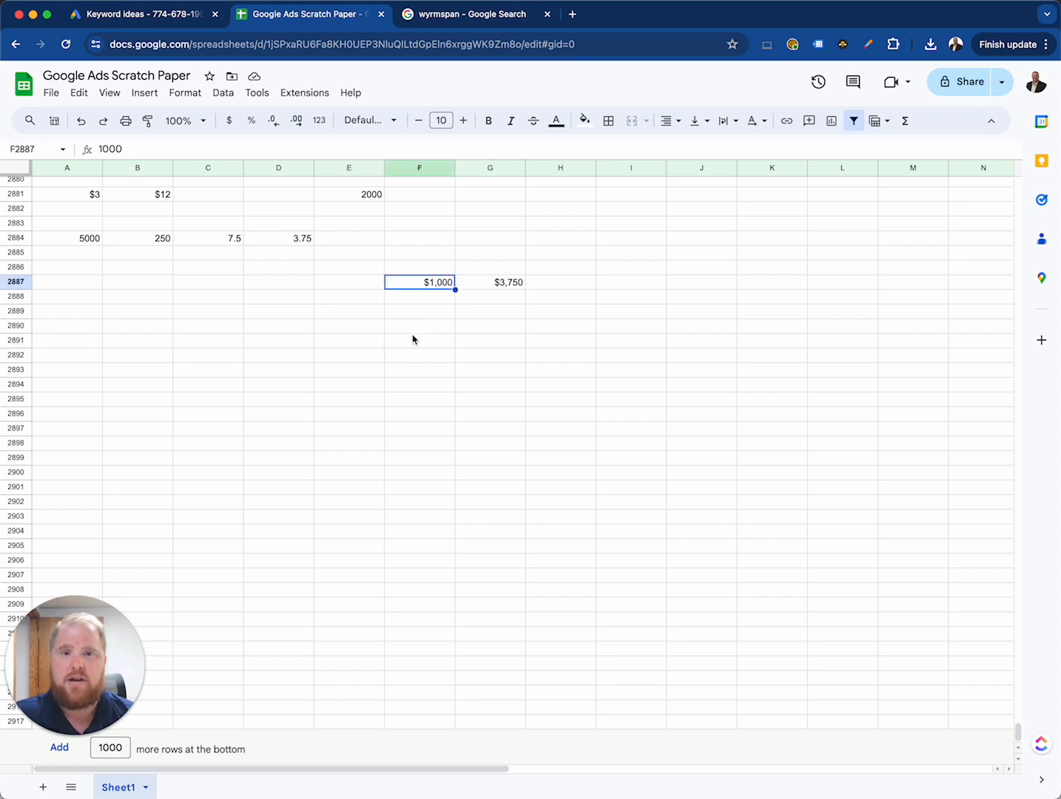
pyautogui.click(414, 315)
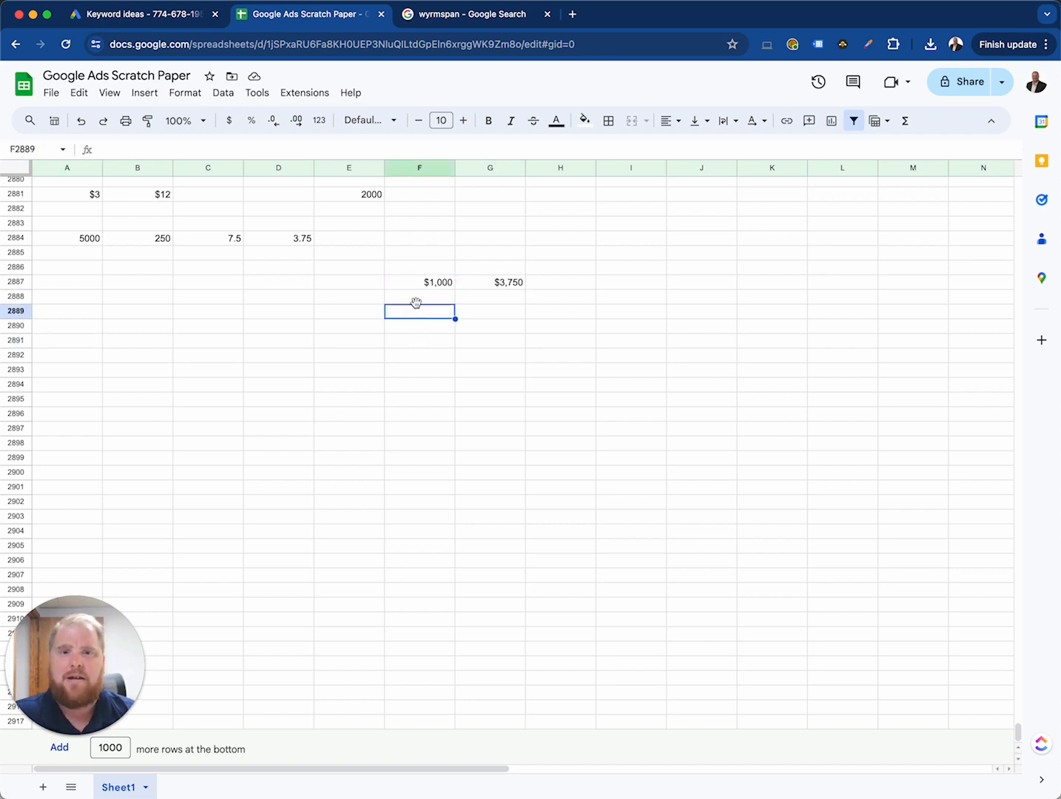
pyautogui.click(413, 329)
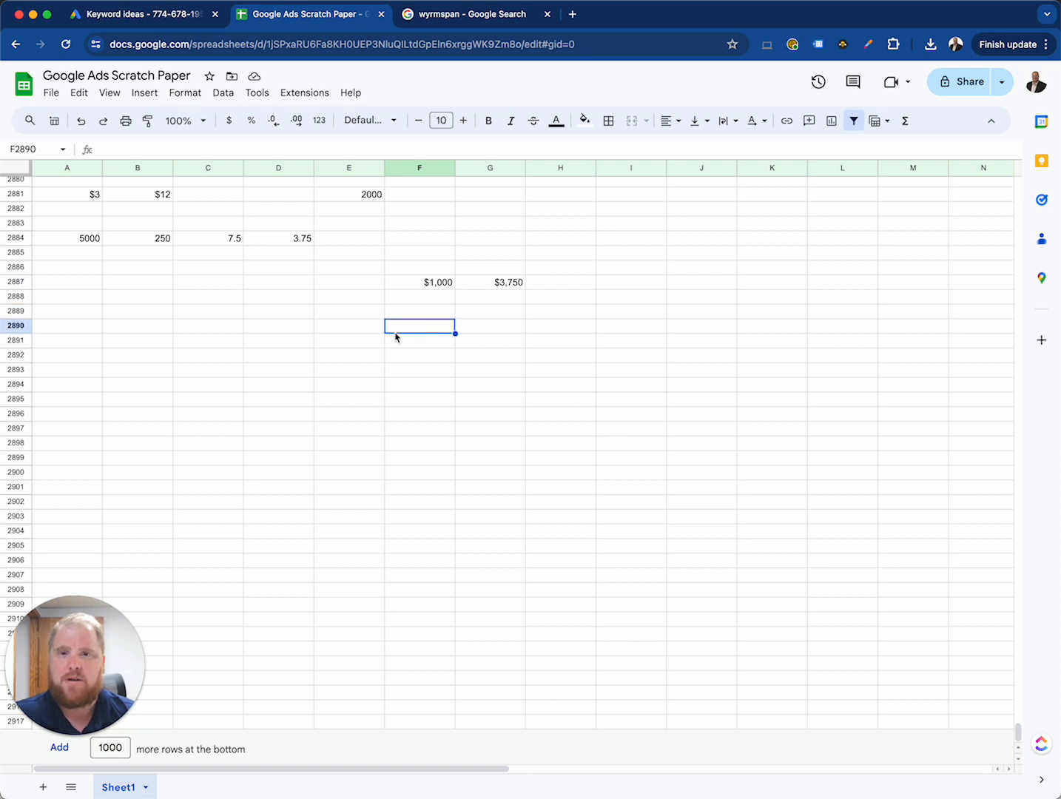
pyautogui.moveTo(417, 316); pyautogui.dragTo(414, 339)
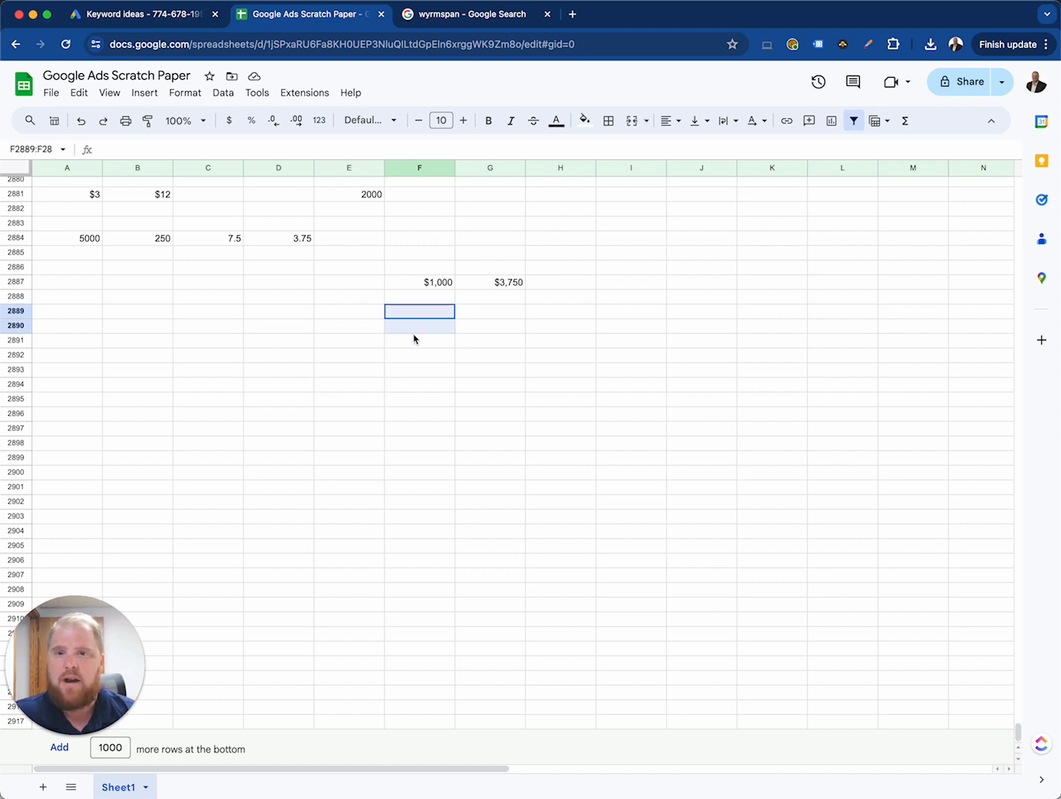
pyautogui.click(412, 315)
pyautogui.click(414, 341)
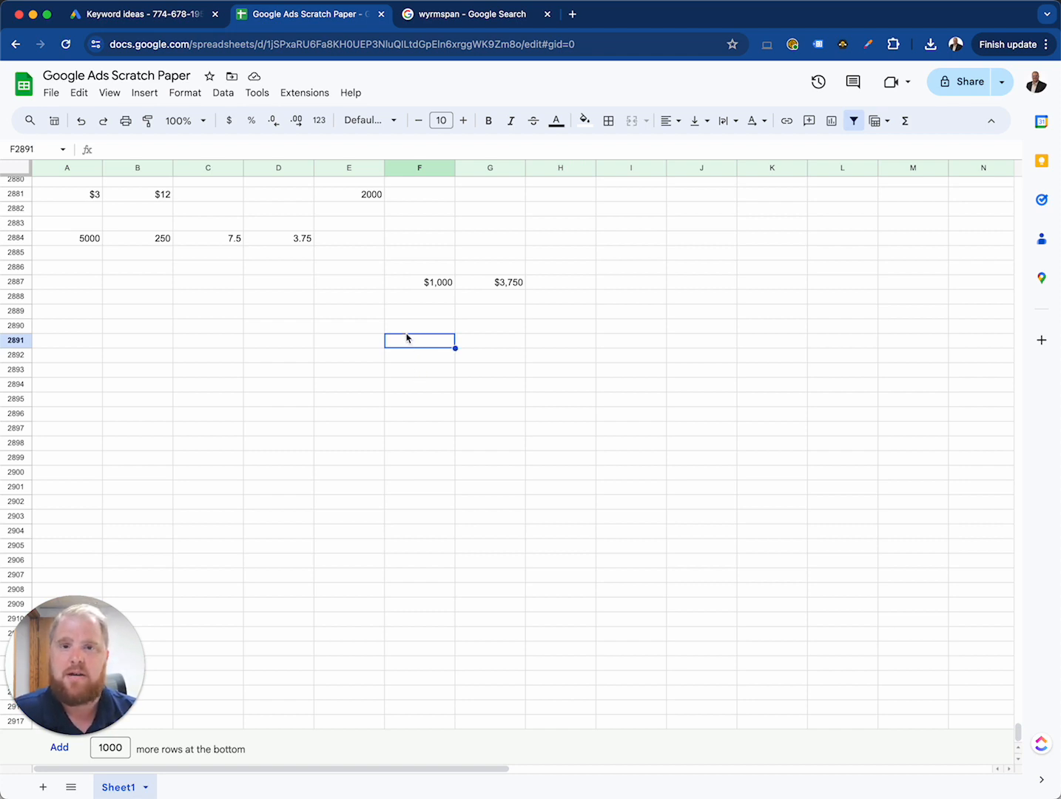
pyautogui.moveTo(414, 311); pyautogui.dragTo(412, 327)
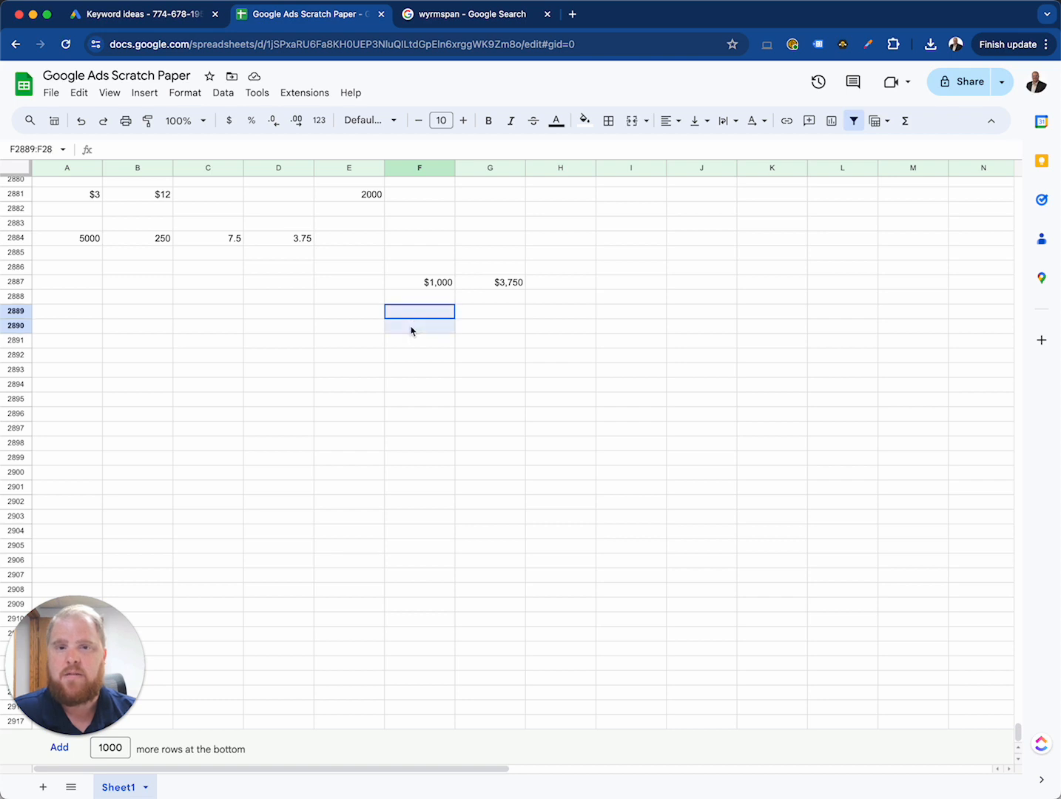
# Step: Enter 24000 in F2889, two rows below the $1,000 value
pyautogui.click(409, 317)
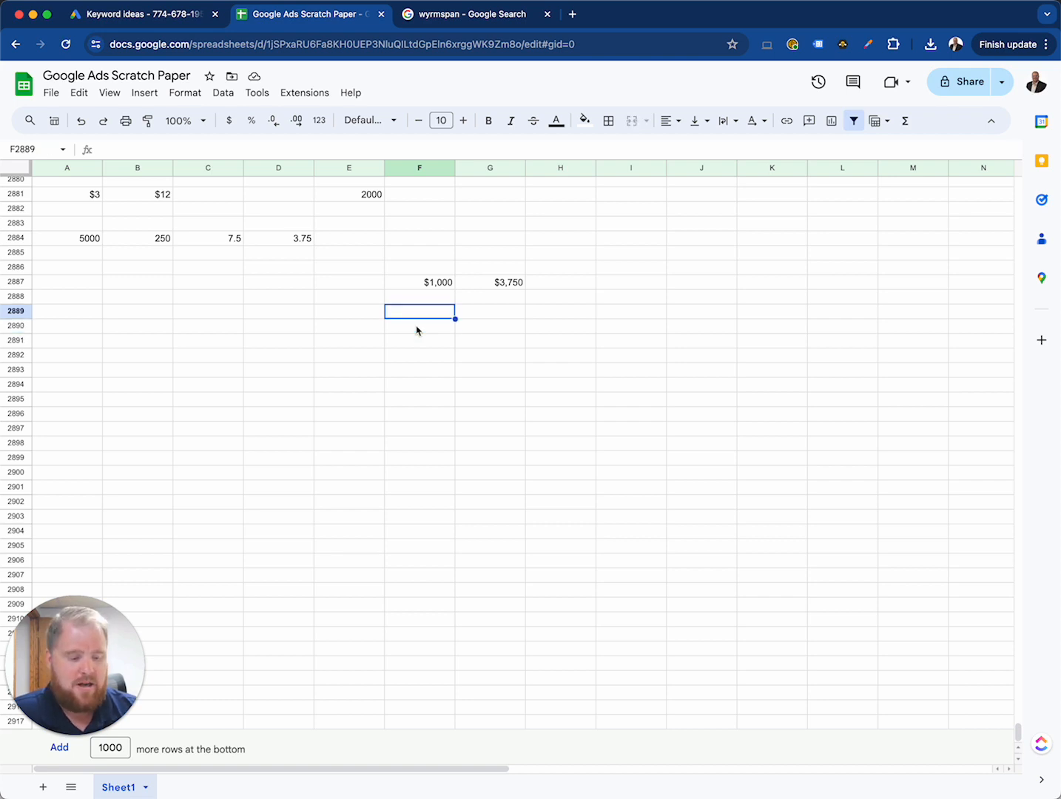
pyautogui.write('24000')
pyautogui.press('Return')
pyautogui.press('Up')
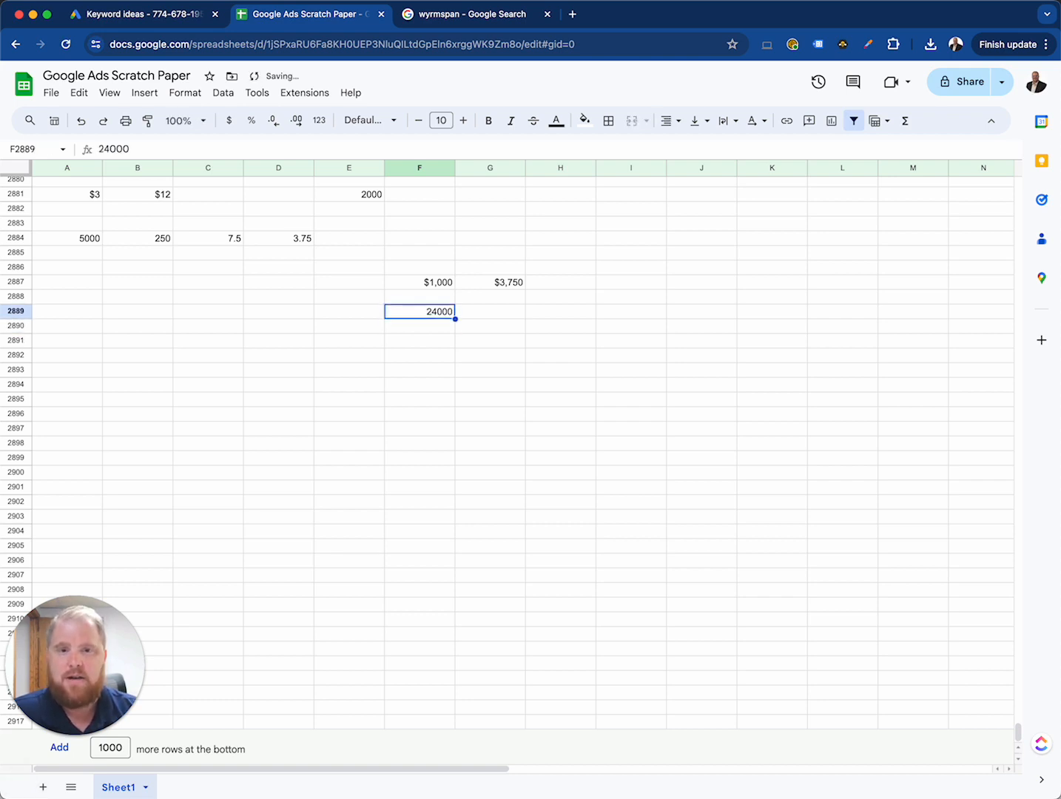
# Step: Calculate the revenue for the 24000 value in G2889 by multiplying it by the value in D2884, using =F2889*D2884
pyautogui.press('Right')
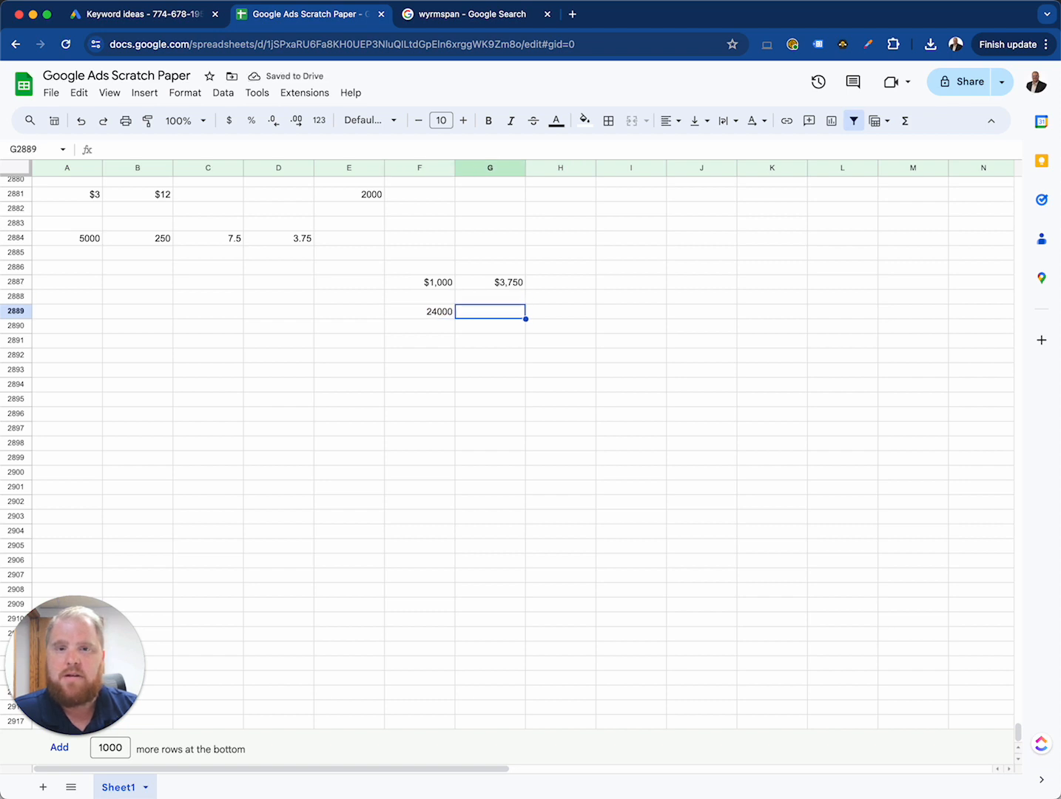
pyautogui.write('=F2889*')
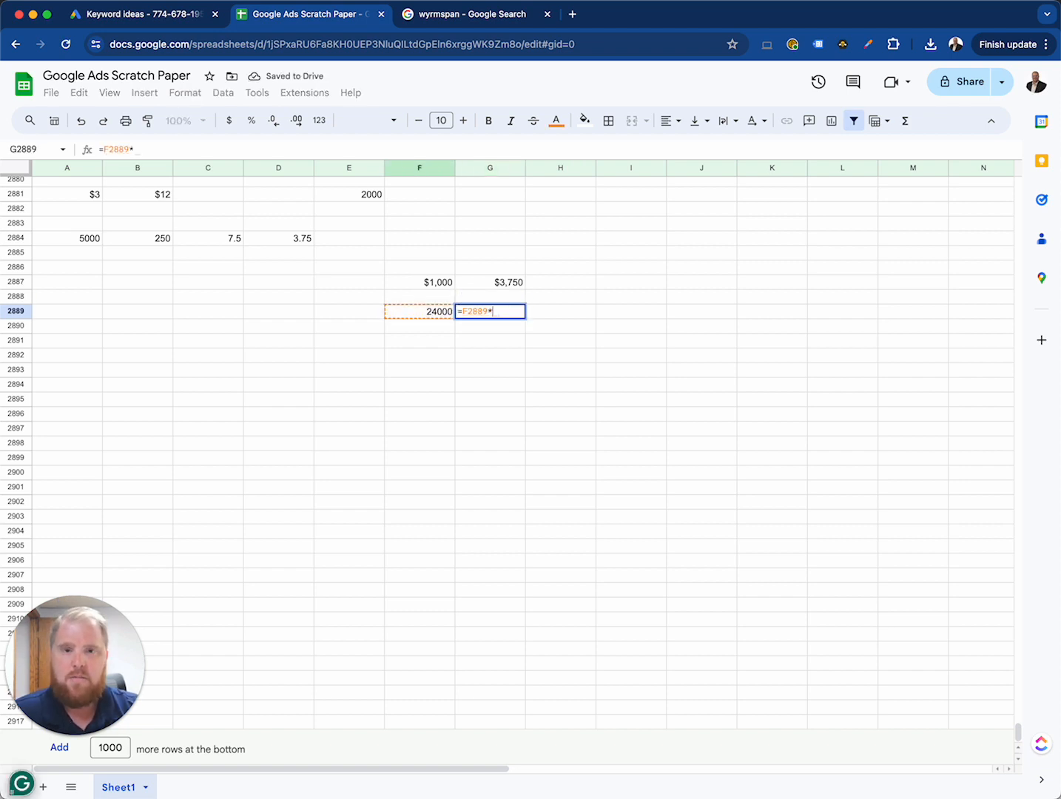
pyautogui.click(293, 245)
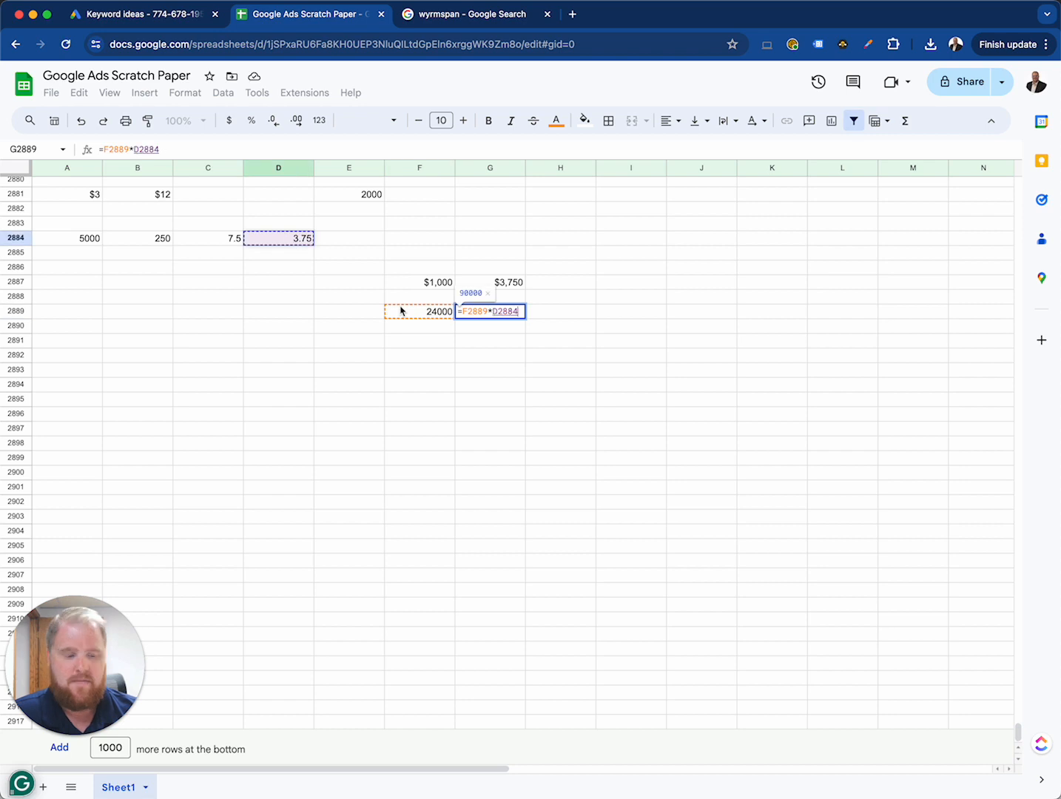
pyautogui.press('Return')
pyautogui.press('Up')
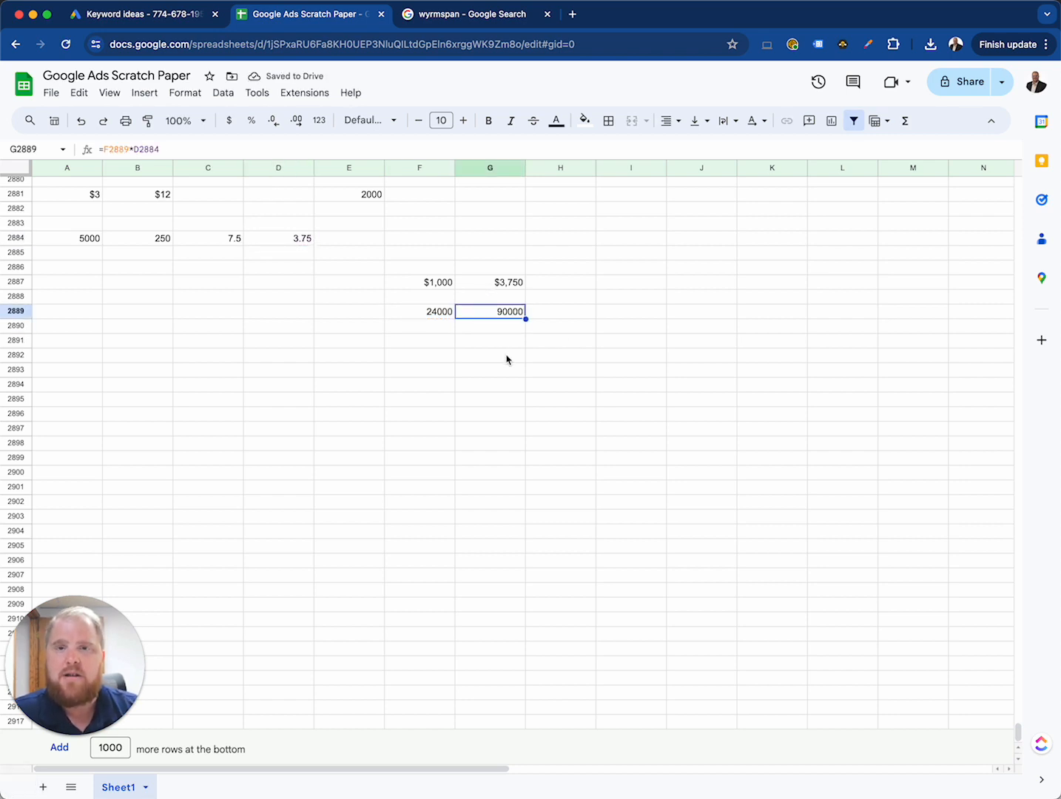
# Step: Check the ad cost in E2881 against the revenue estimate in G2889
pyautogui.click(371, 198)
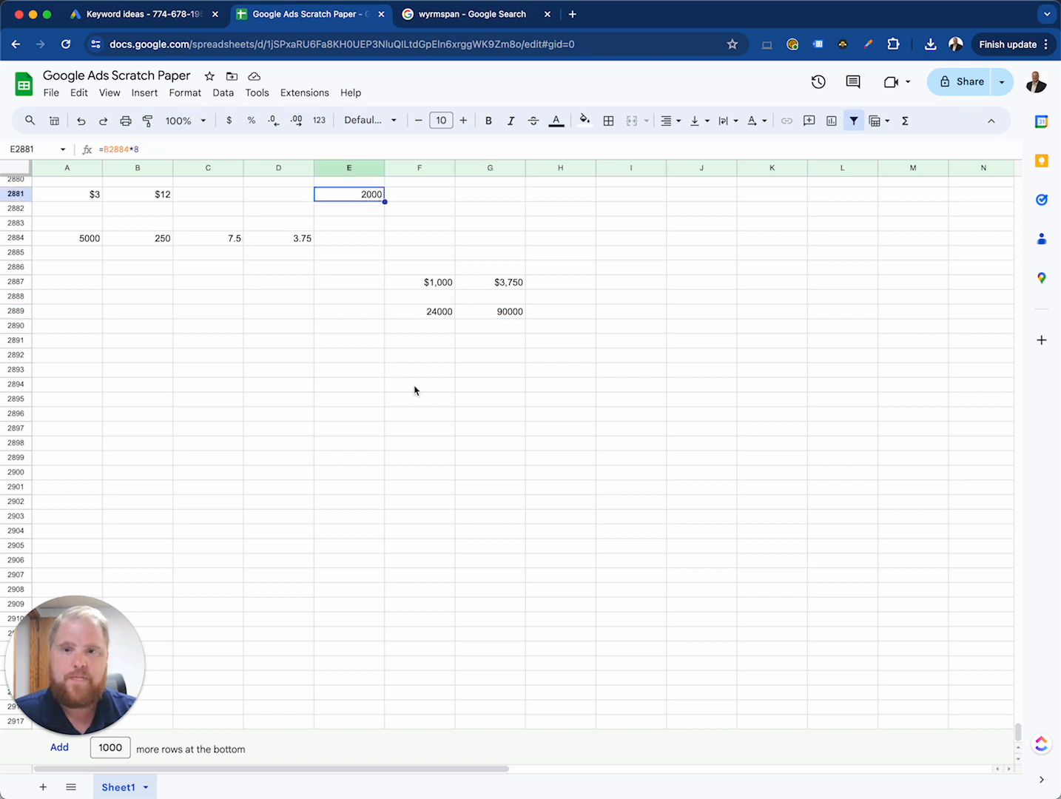
pyautogui.click(414, 391)
pyautogui.click(378, 373)
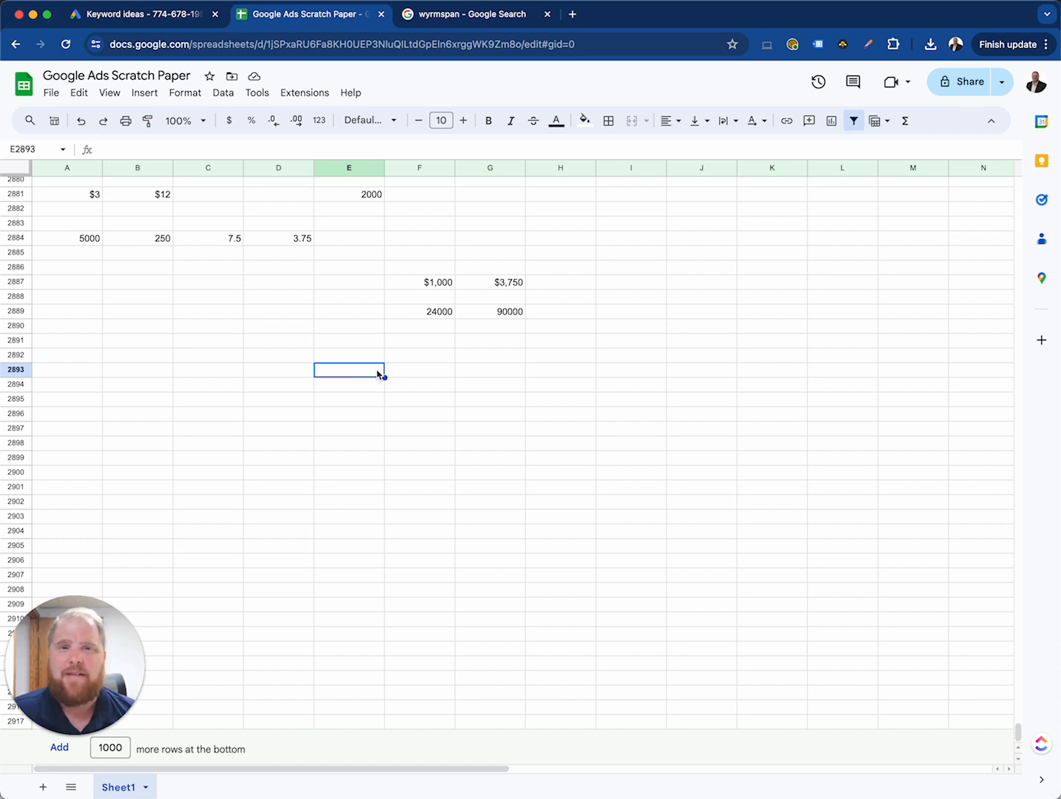
# Step: Close the wyrmspan search page, switch to Google Ads Keyword Planner and deselect all the selected keyword ideas
pyautogui.click(547, 14)
pyautogui.click(141, 18)
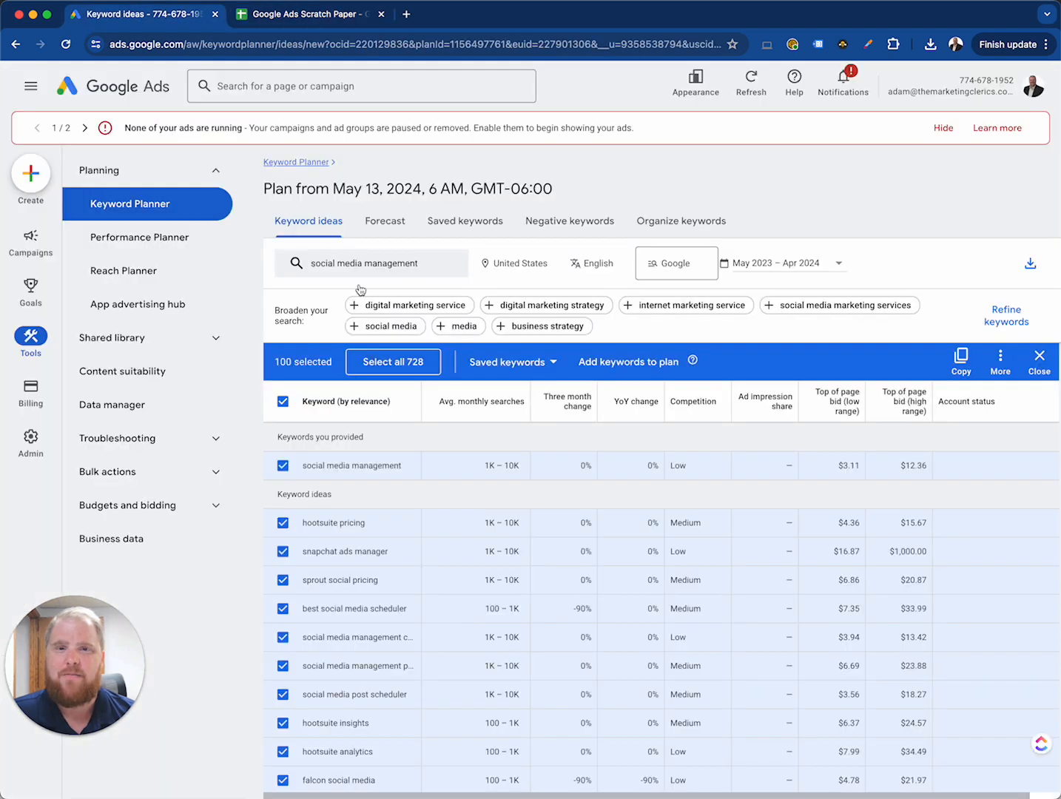
pyautogui.click(282, 401)
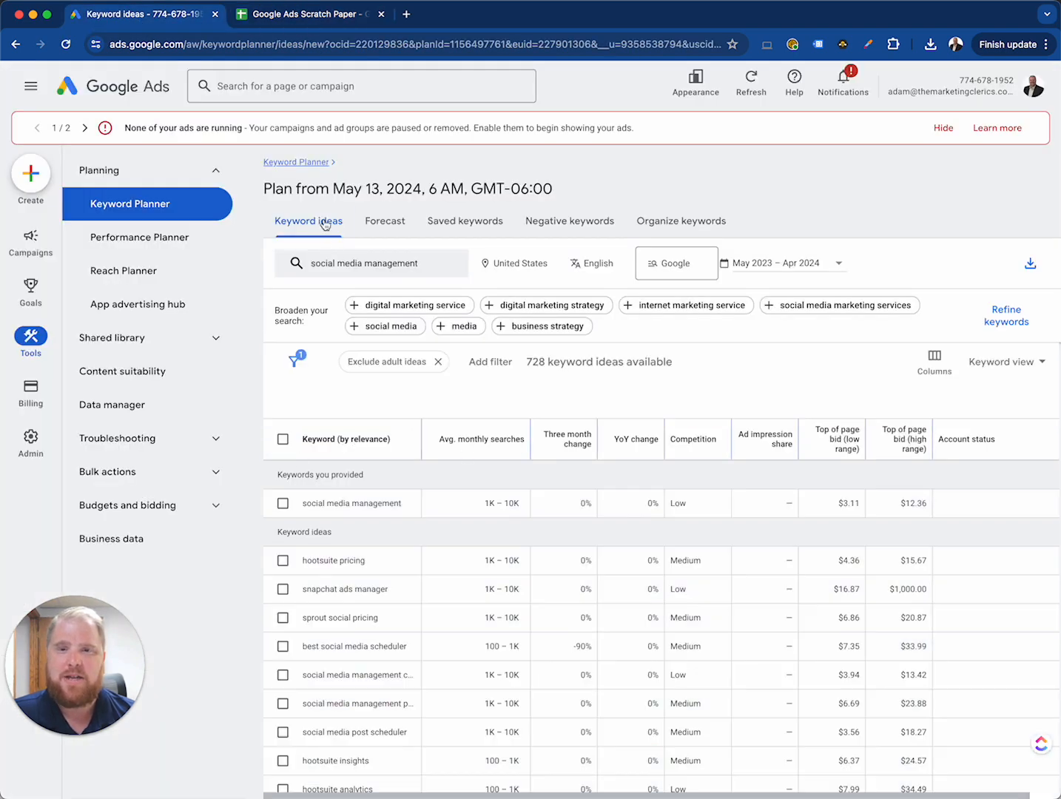
# Step: Switch back to the Google Ads Scratch Paper spreadsheet and review the cost and revenue calculations in rows 2881 to 2889
pyautogui.click(303, 16)
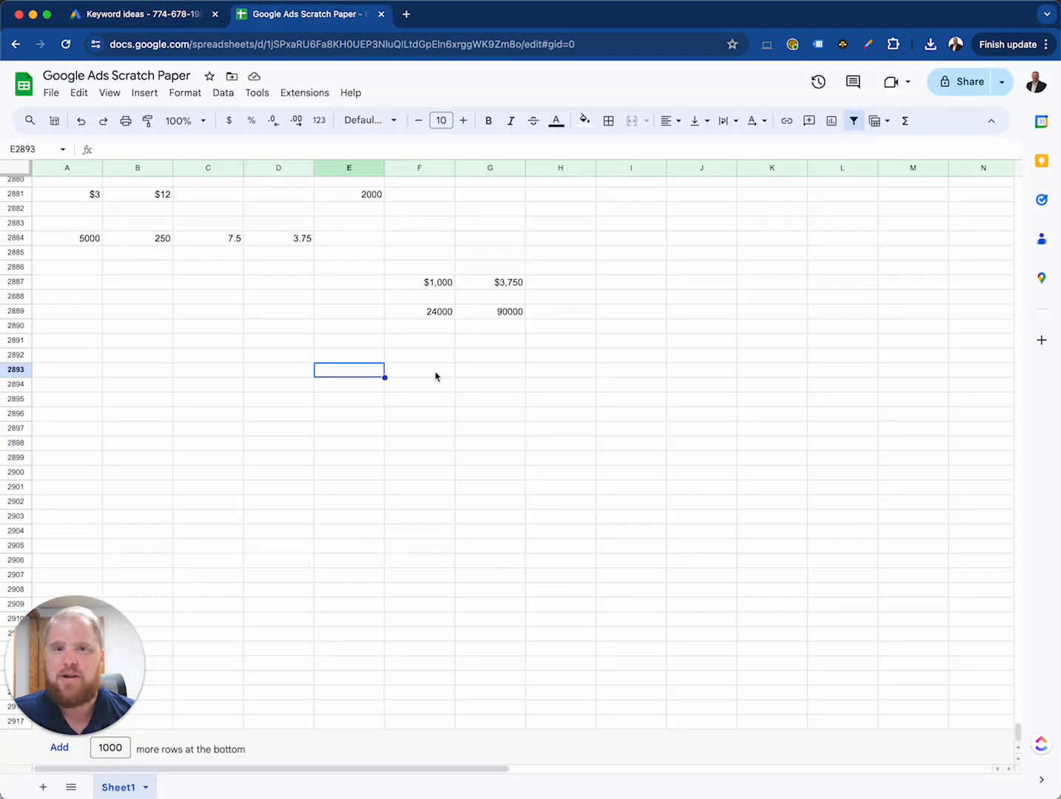
pyautogui.click(210, 364)
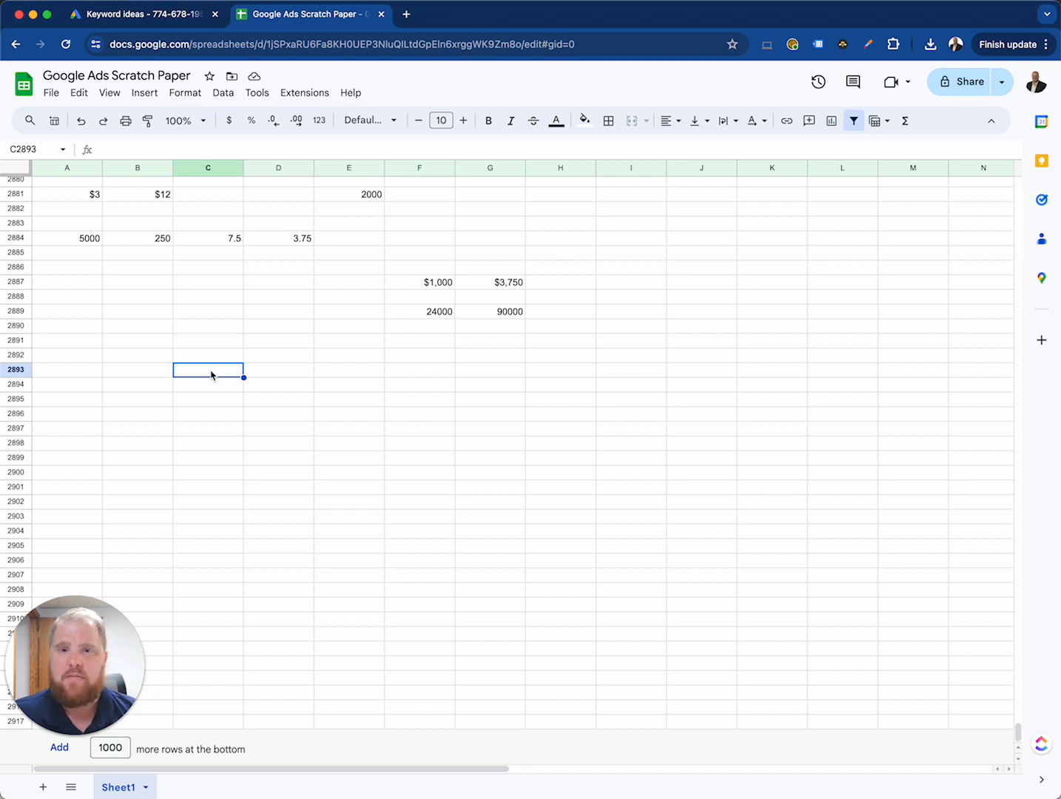
pyautogui.scroll(10, 211, 375)
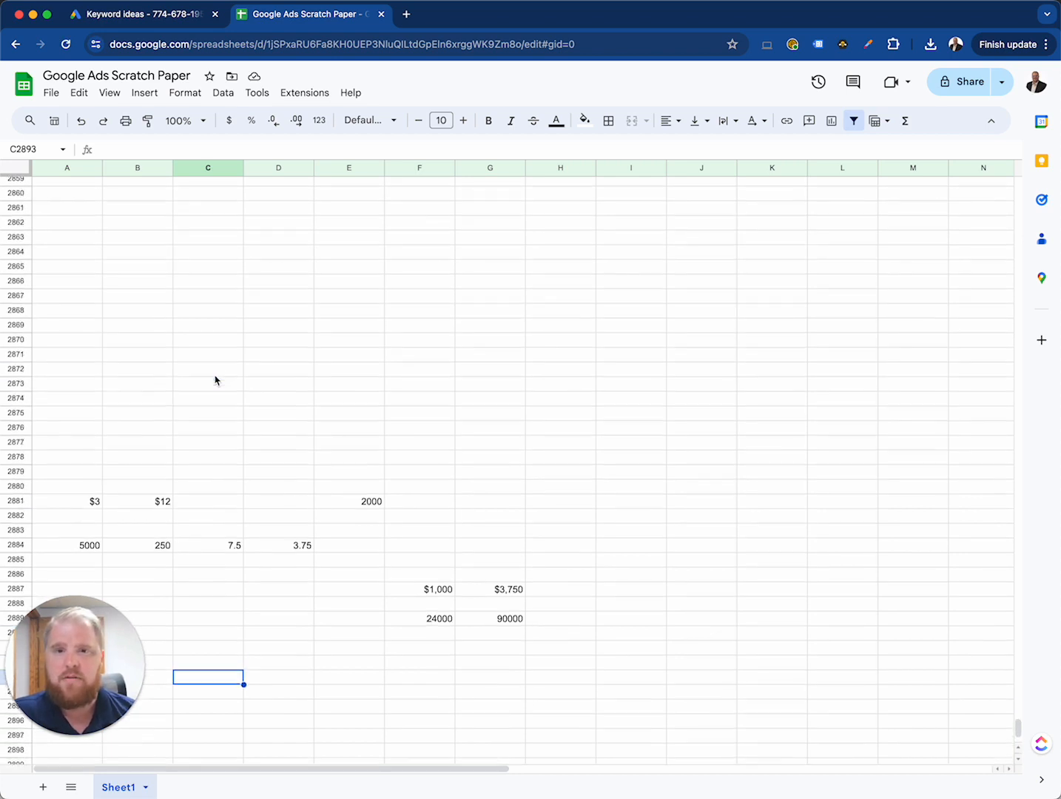
pyautogui.scroll(20, 216, 380)
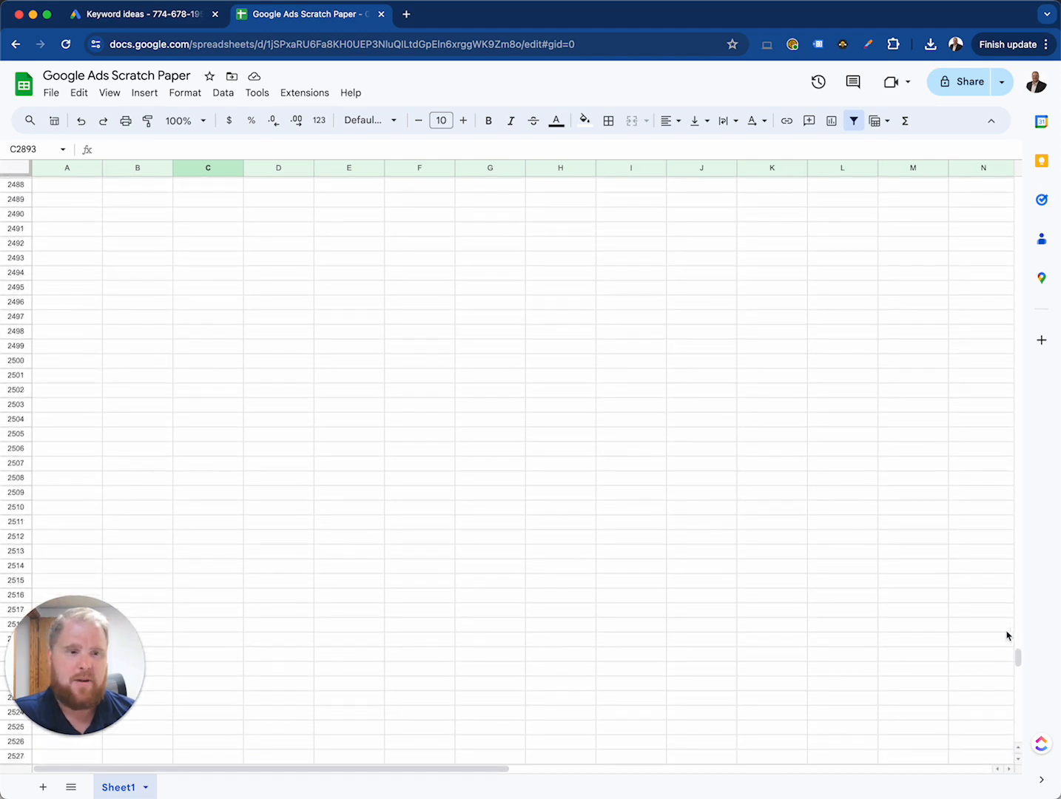
pyautogui.moveTo(1018, 657); pyautogui.dragTo(1013, 753)
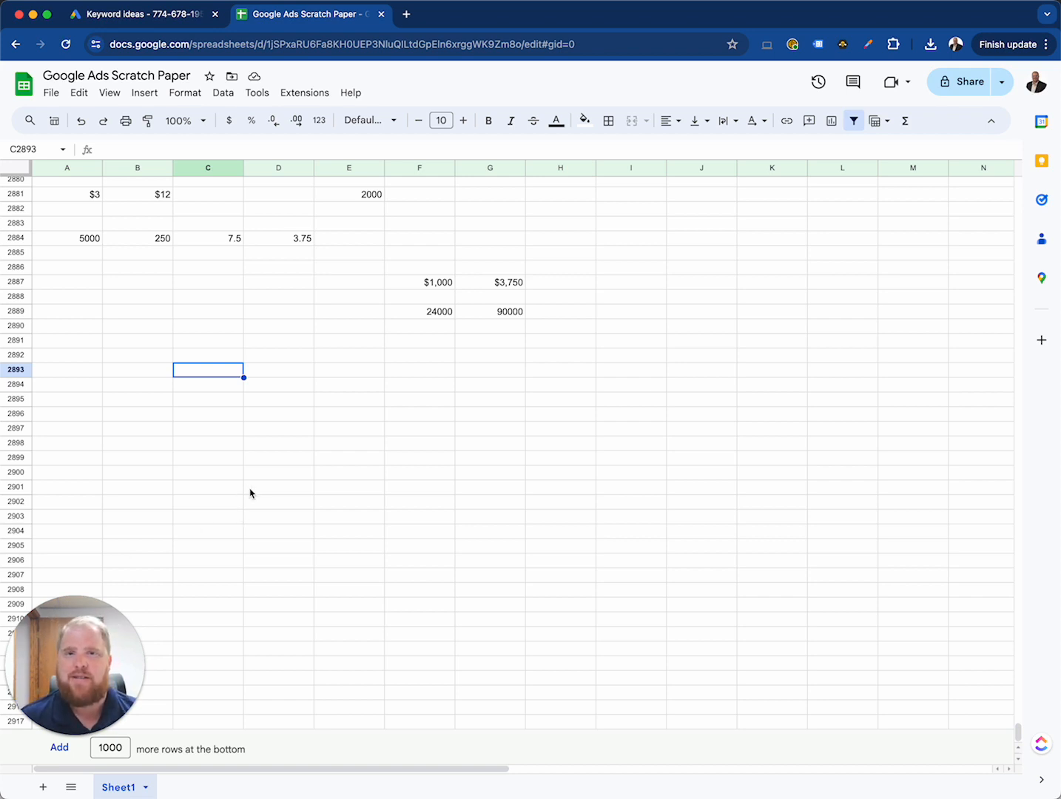
pyautogui.scroll(2, 262, 477)
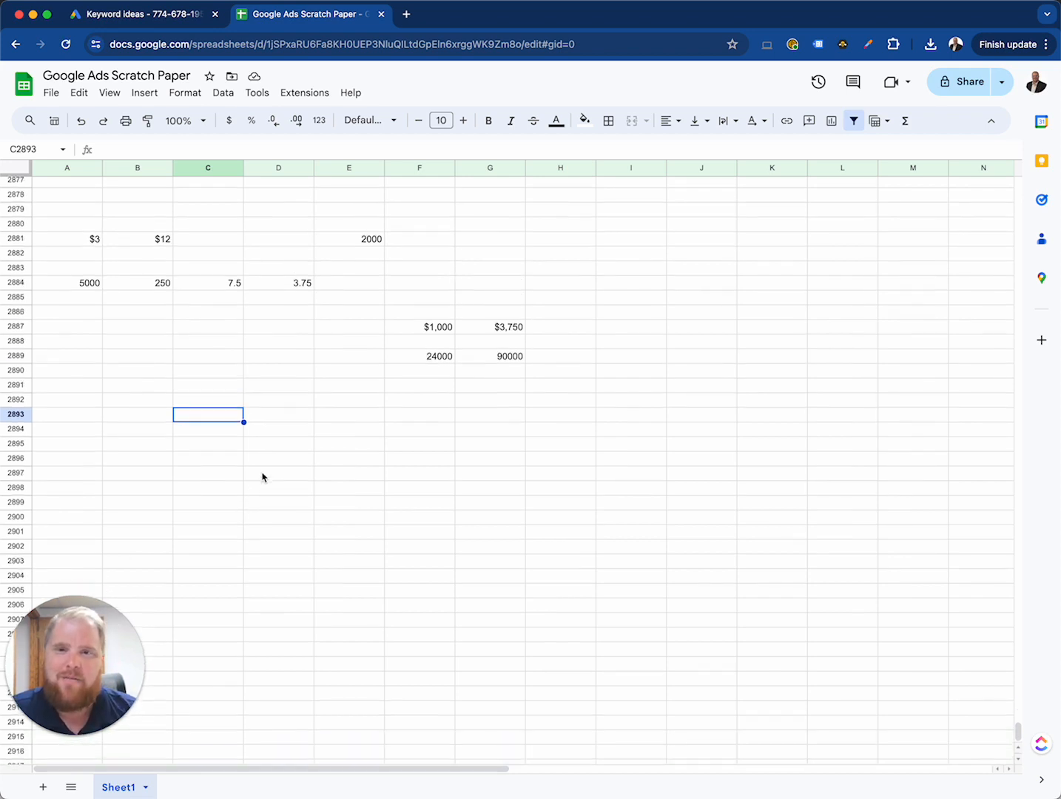